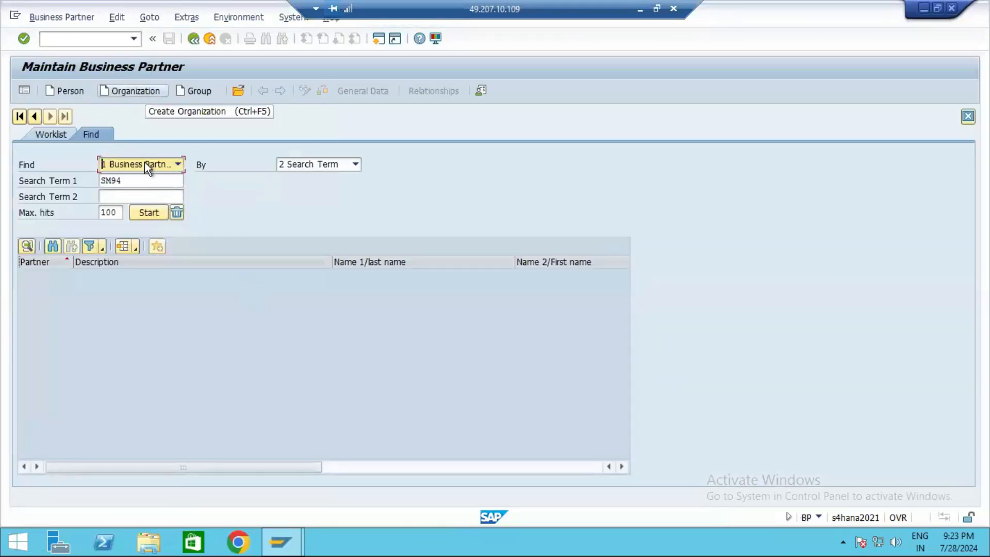
Step: Find business partners with search term SM94, open Sam Engineers, and display its company code data in role FLVN00 Supplier (Fin.Accounting)
click(151, 216)
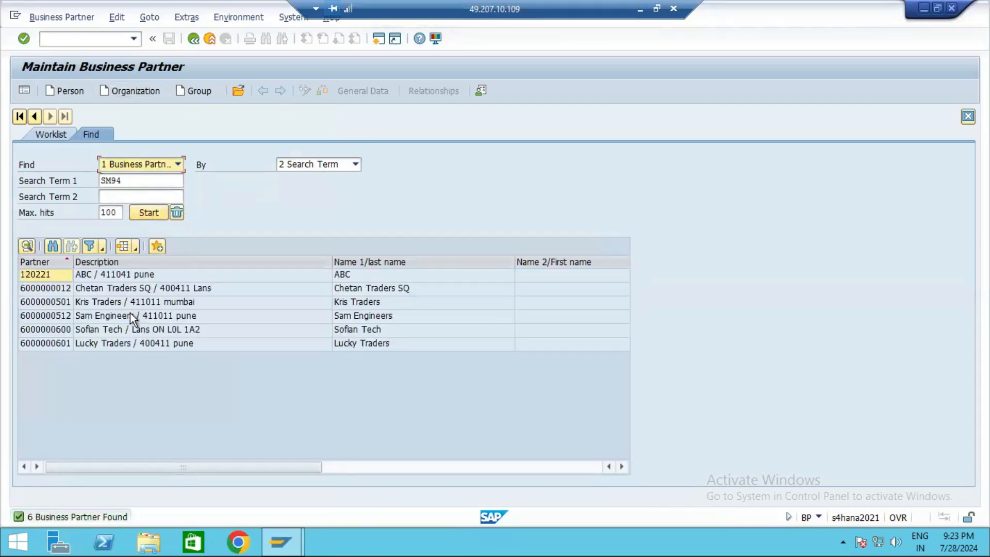
double_click(130, 313)
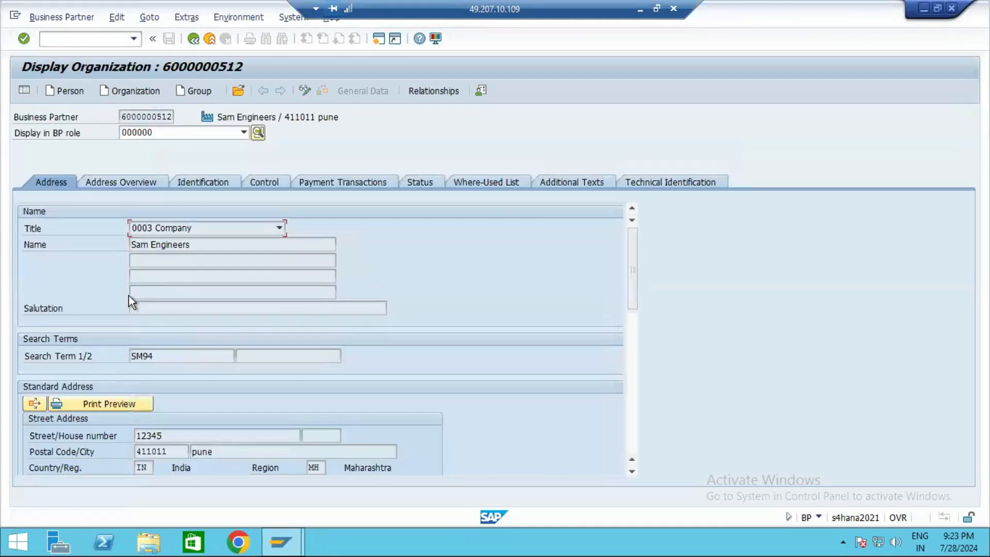
click(179, 132)
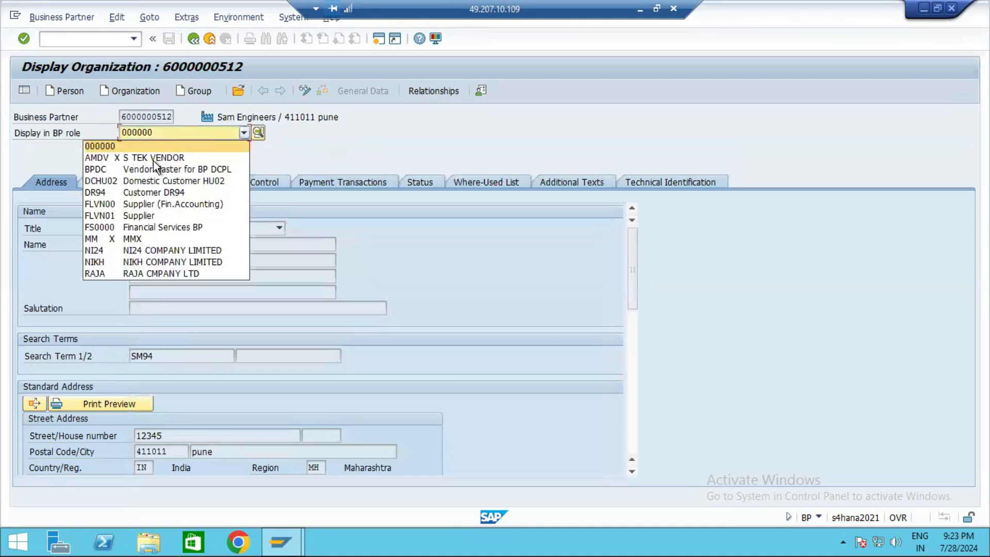
click(146, 208)
click(436, 90)
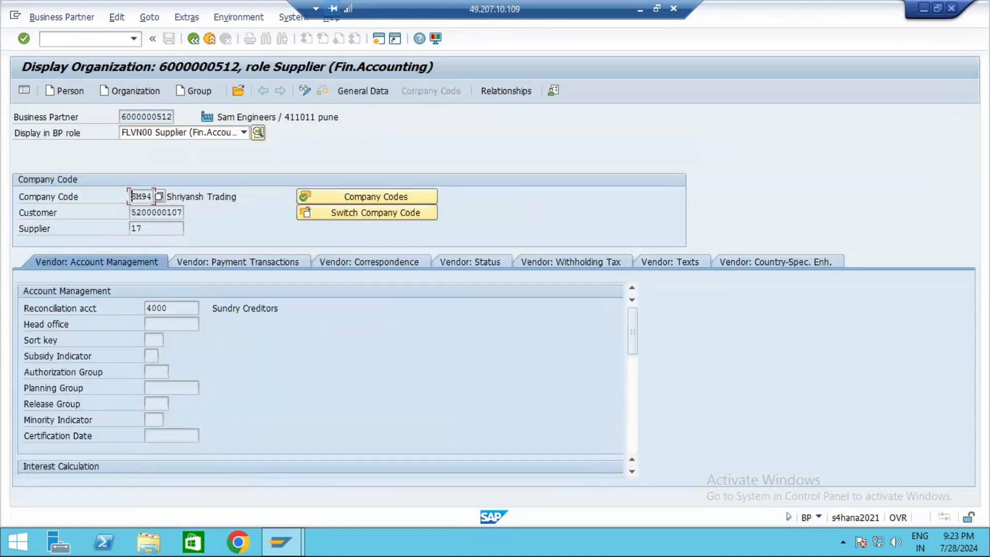
Step: Check the possible entries for the supplier's reconciliation account, and leave the business partner record
click(196, 308)
click(206, 309)
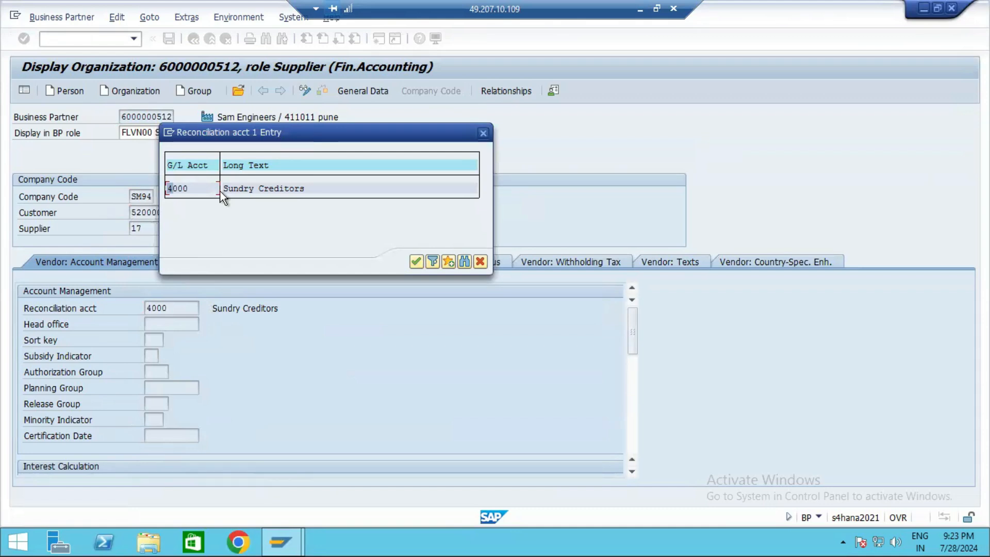
click(480, 262)
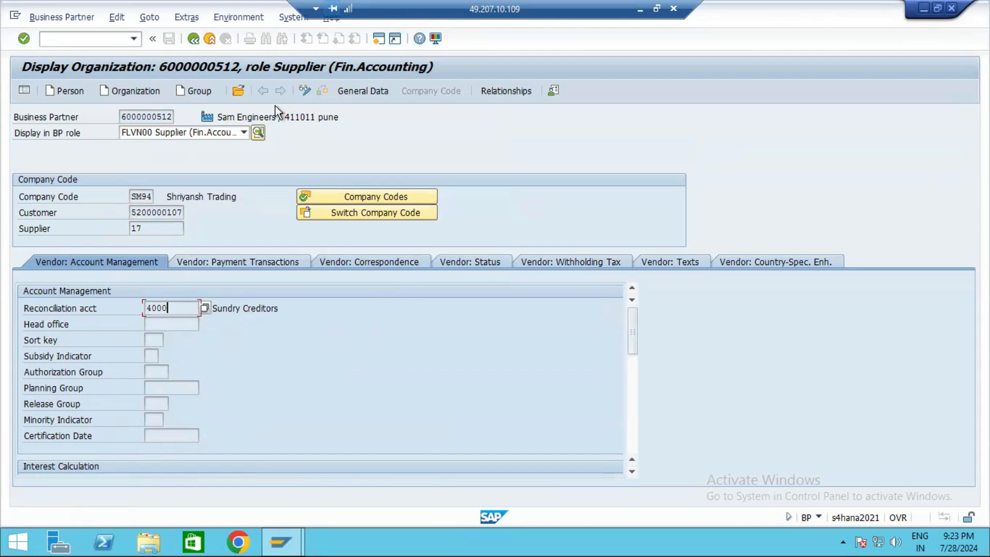
click(194, 39)
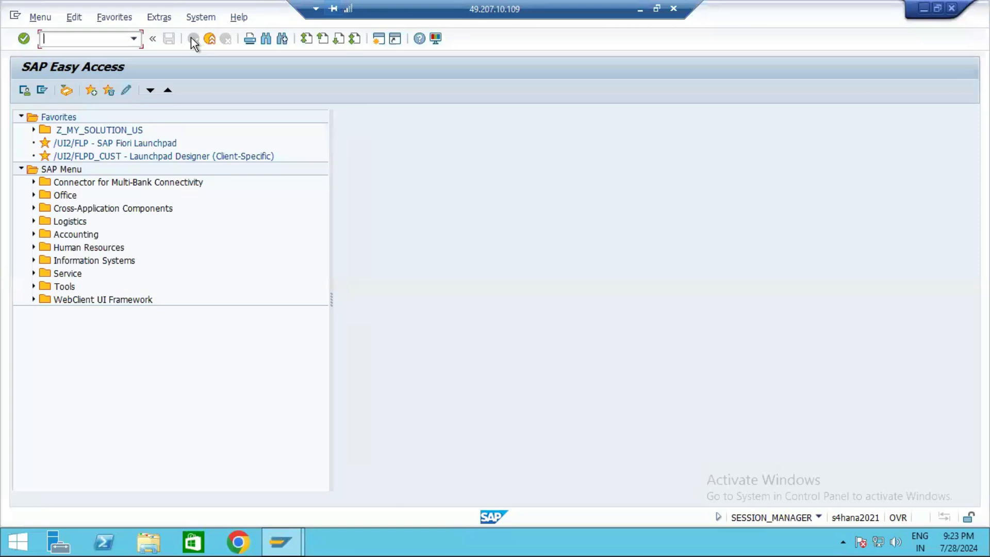
Step: Switch to the SAP FICO presentation and start the slideshow at the Creating G/L Account Master Records slide
click(642, 8)
key(Escape)
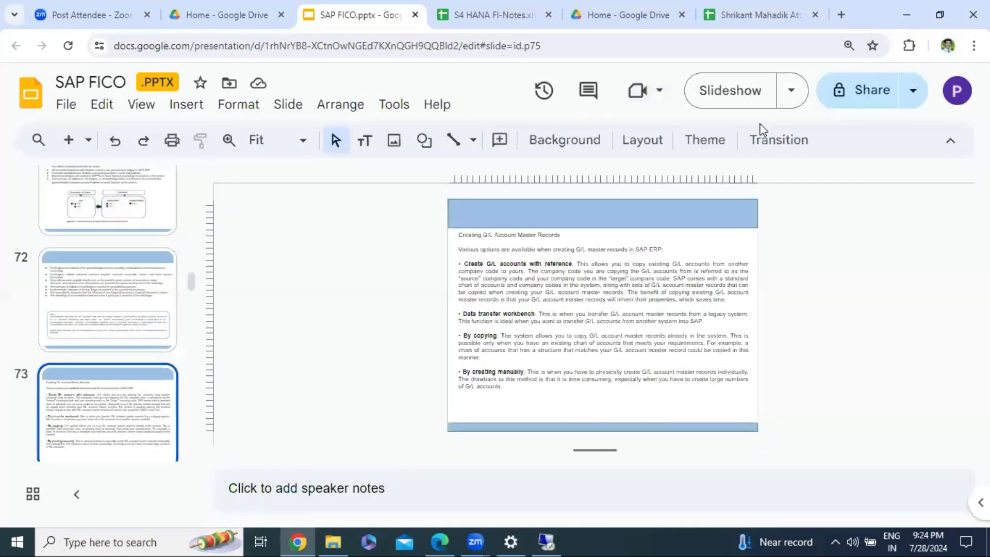
click(732, 94)
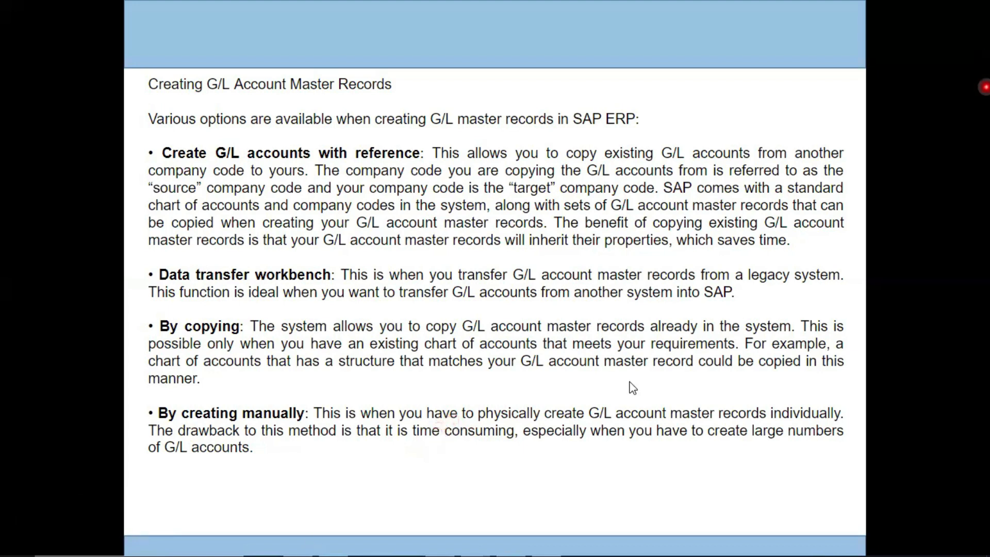
Step: Draw pen tick marks beside the Data transfer workbench and By creating manually bullets, and advance to the next slide
drag(67, 276, 147, 264)
drag(89, 427, 155, 421)
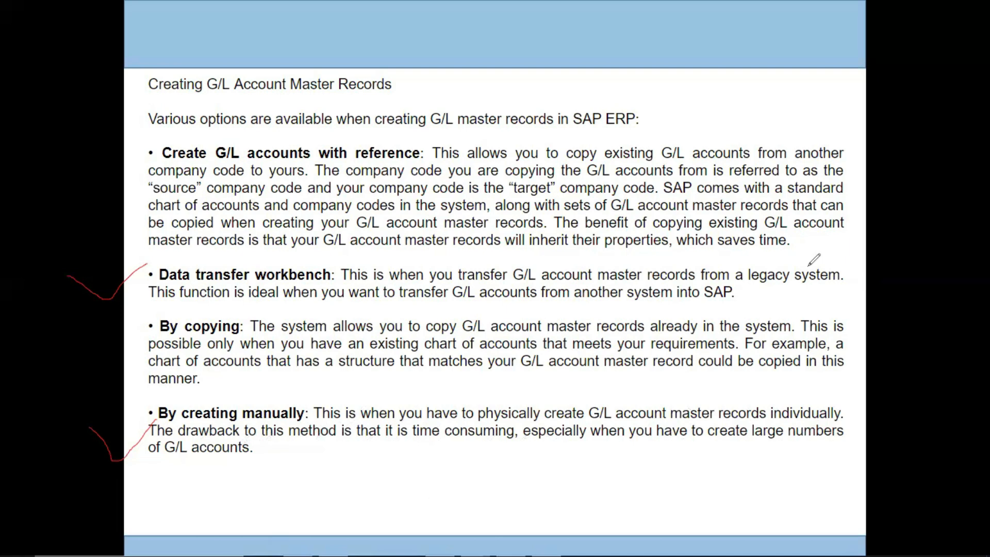
click(687, 344)
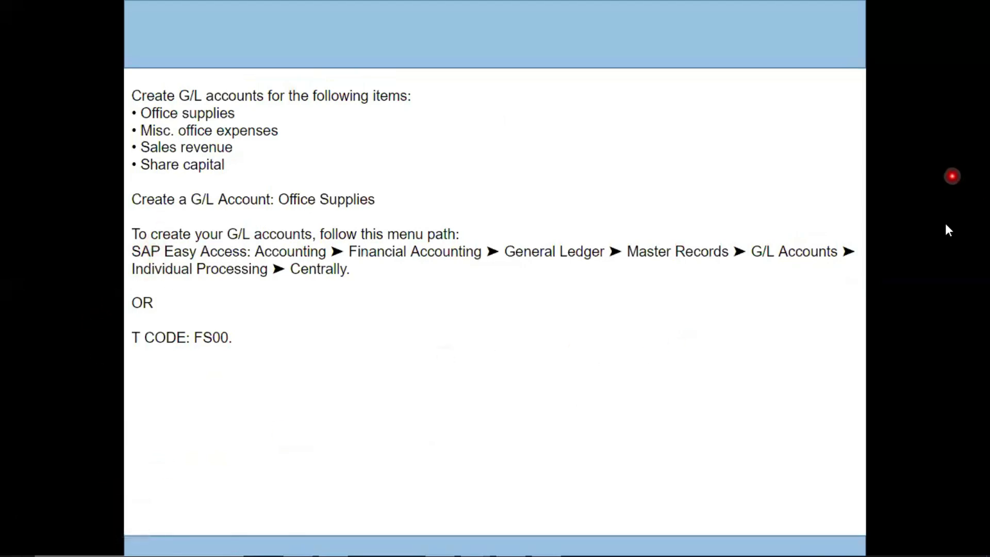
Step: Circle SAP Easy Access with the pen and underline the menu path from Accounting through Centrally
key(ctrl+p)
mouse_move(133, 257)
mouse_down()
mouse_move(261, 261)
mouse_move(242, 235)
mouse_move(192, 229)
mouse_move(129, 245)
mouse_move(133, 258)
mouse_up()
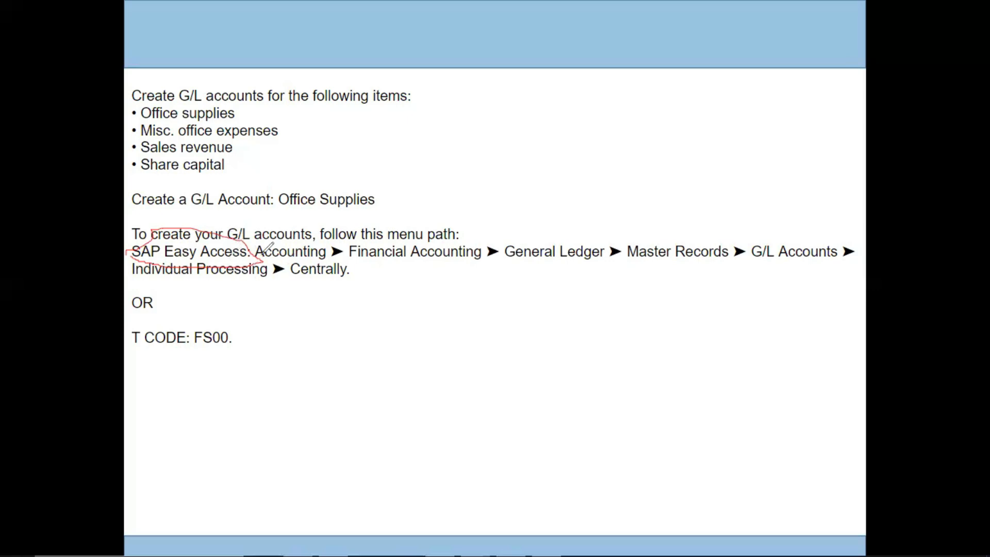
mouse_move(258, 261)
mouse_down()
mouse_move(325, 253)
mouse_move(481, 266)
mouse_move(875, 264)
mouse_up()
drag(134, 282, 342, 281)
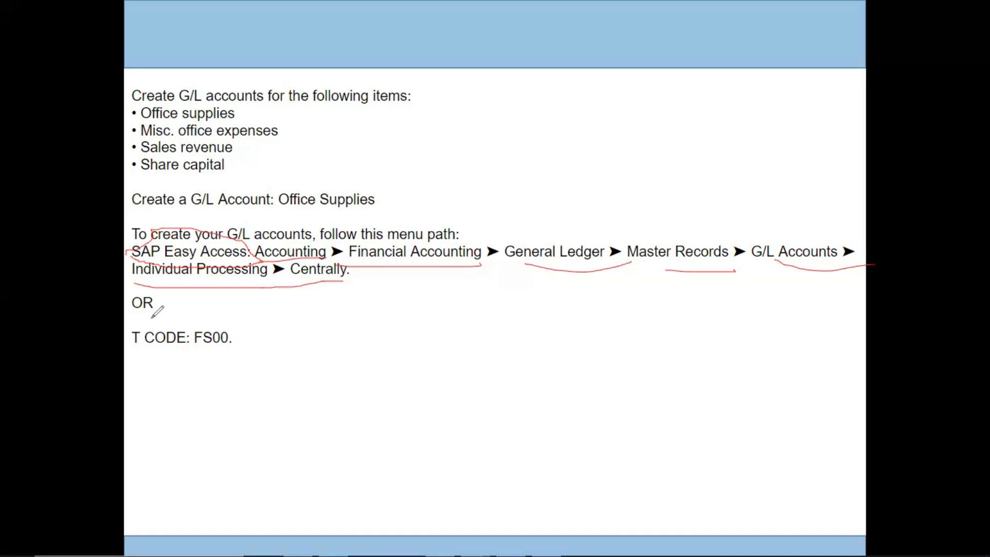
Step: Underline T CODE: FS00 and Centrally with the pen, and draw three lines in the blank area beside the transaction code
drag(126, 346, 236, 357)
drag(287, 288, 380, 290)
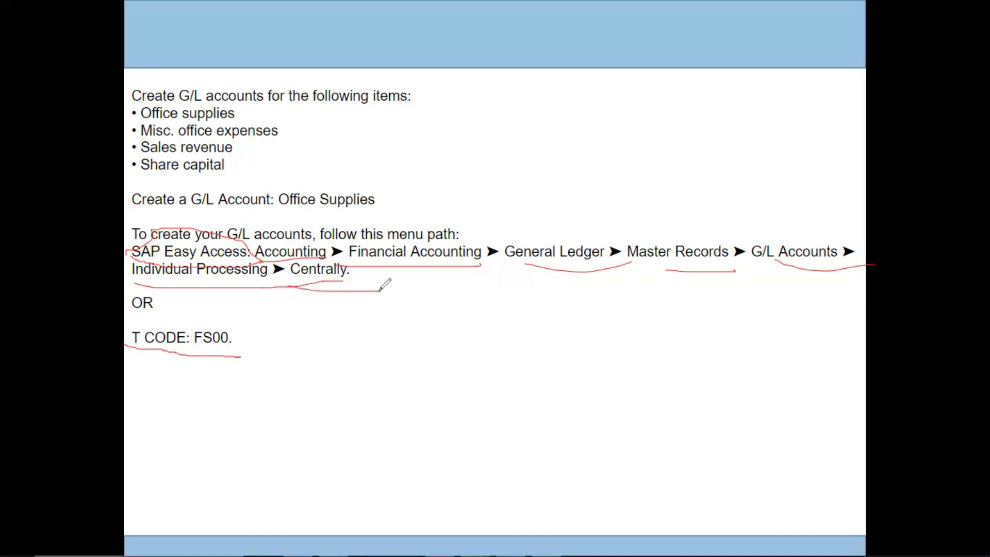
drag(340, 334, 416, 346)
drag(350, 375, 423, 378)
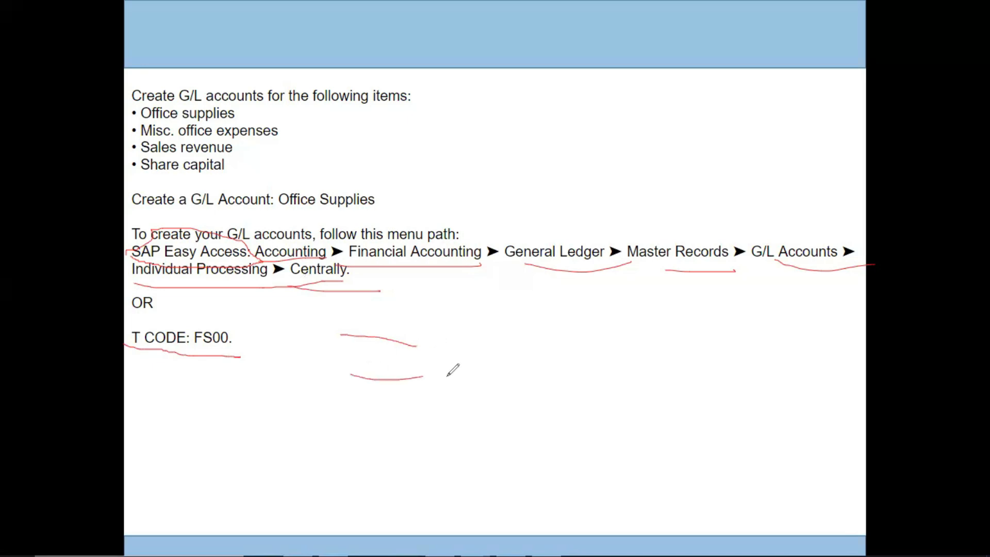
drag(344, 425, 468, 435)
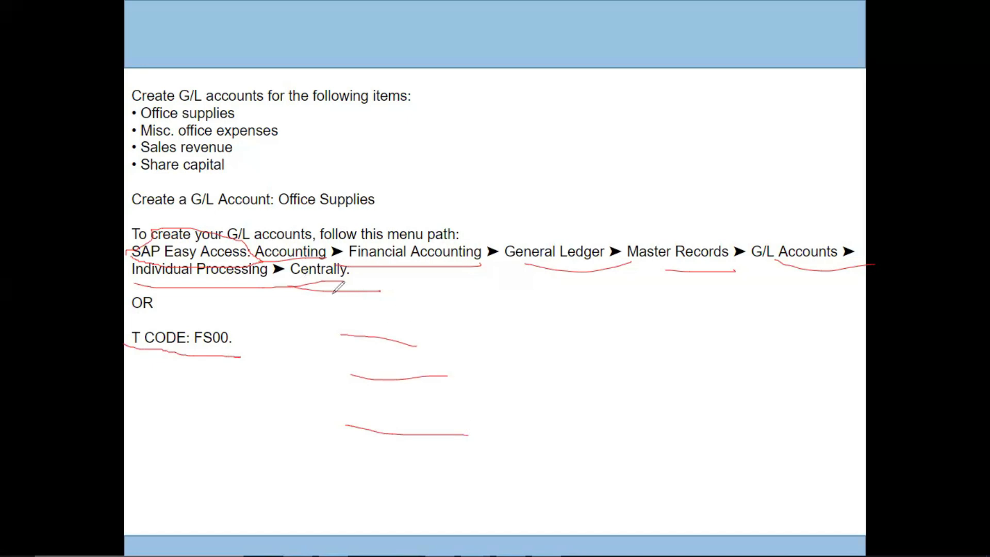
drag(330, 282, 328, 288)
drag(197, 348, 227, 353)
Step: Page through the G/L account creation slides up to the Create/bank/interest slide, and exit the slideshow
click(370, 395)
click(322, 414)
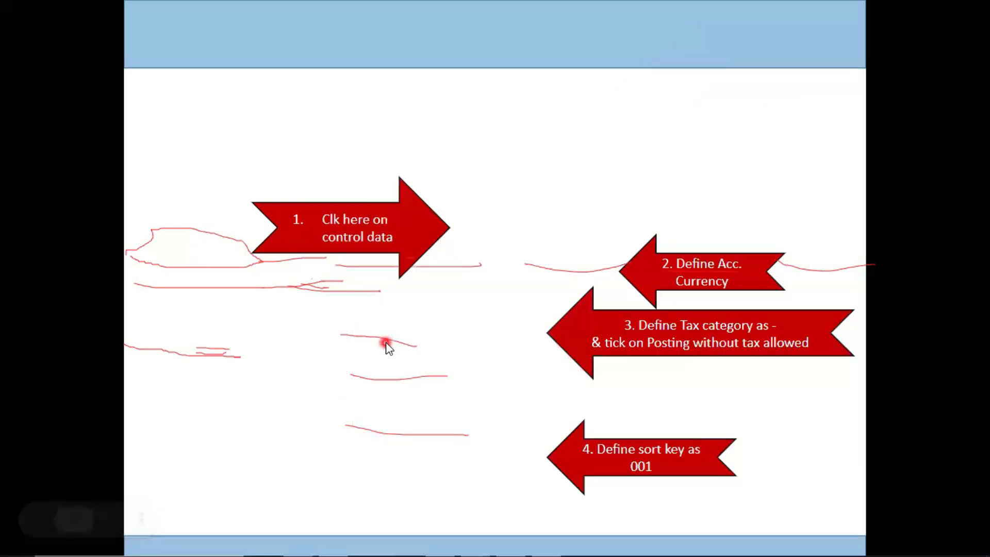
right_click(373, 311)
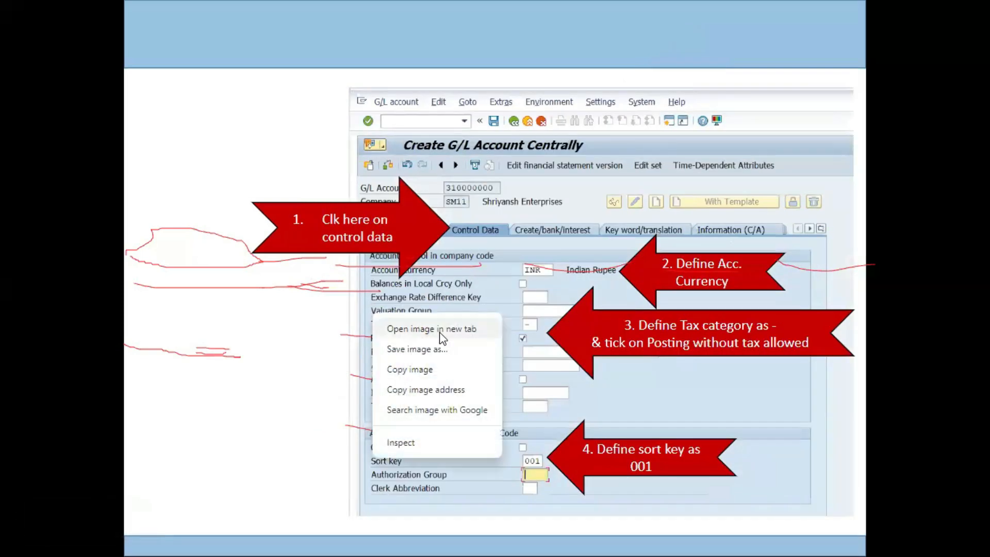
click(241, 279)
key(Escape)
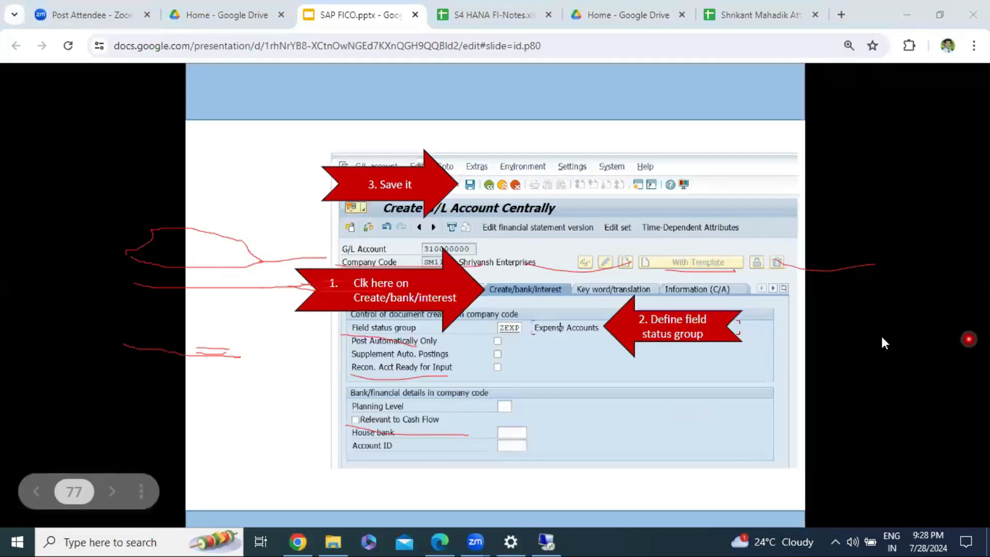
key(Escape)
Step: Switch to the S4 HANA FI-Notes spreadsheet and open its GL sheet
click(490, 15)
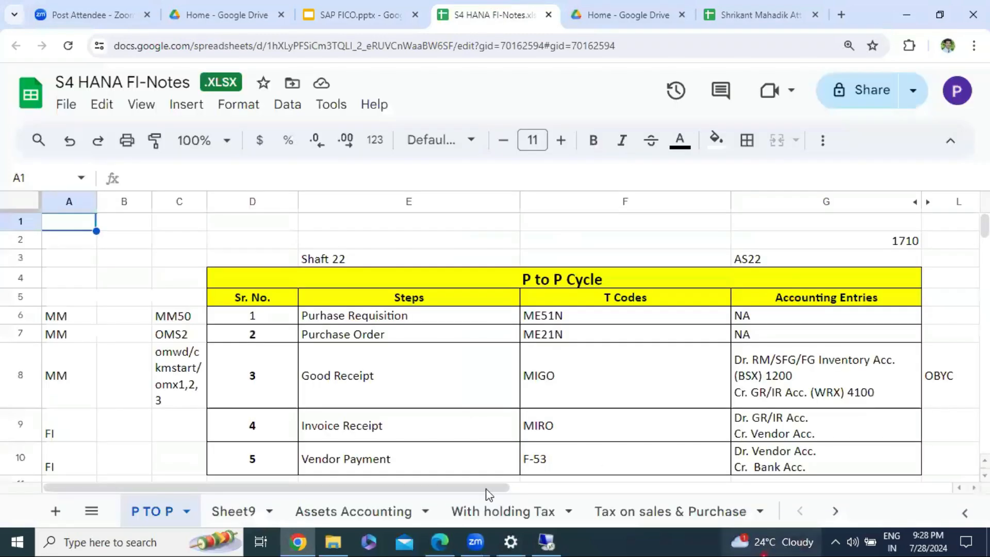
click(836, 511)
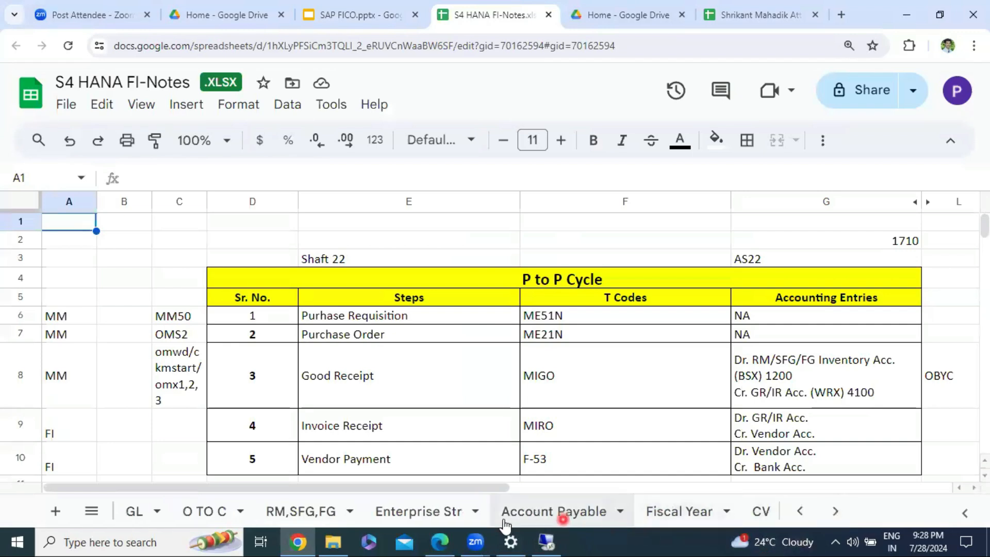
click(133, 518)
Step: Examine the GL sheet's notes, especially the GL Account Master Data entries for chart of account data and company code data
scroll(225, 368, down, 3)
scroll(224, 368, down, 8)
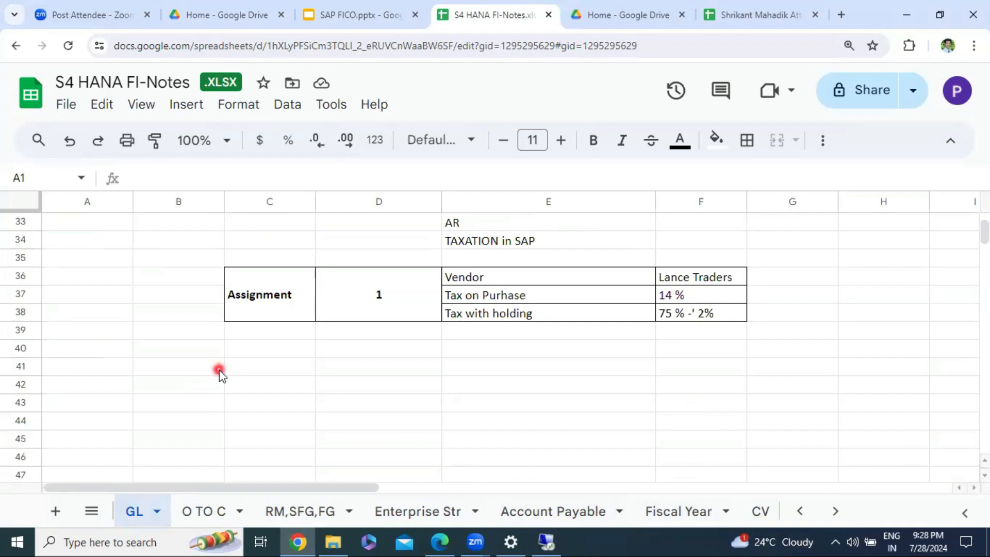
scroll(219, 370, down, 6)
scroll(218, 370, up, 17)
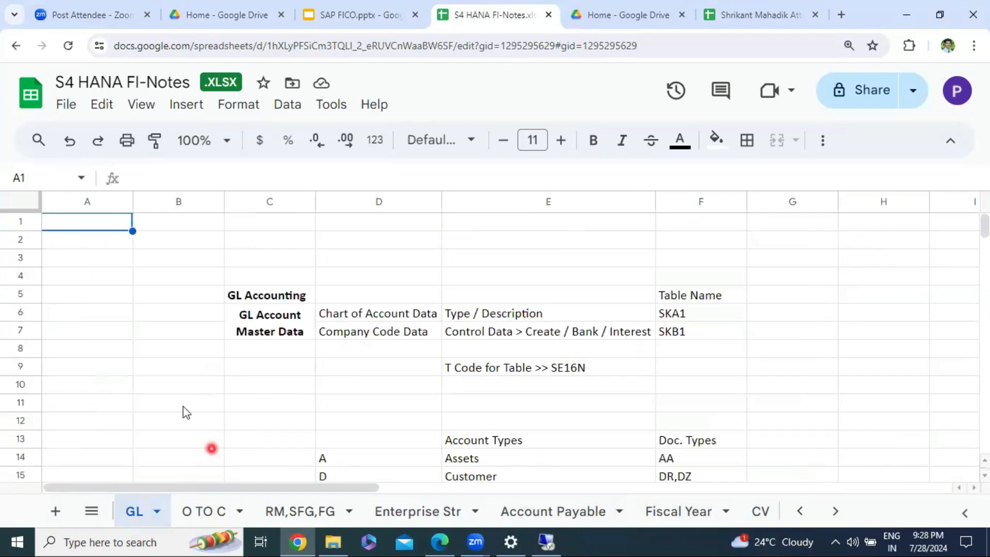
click(283, 336)
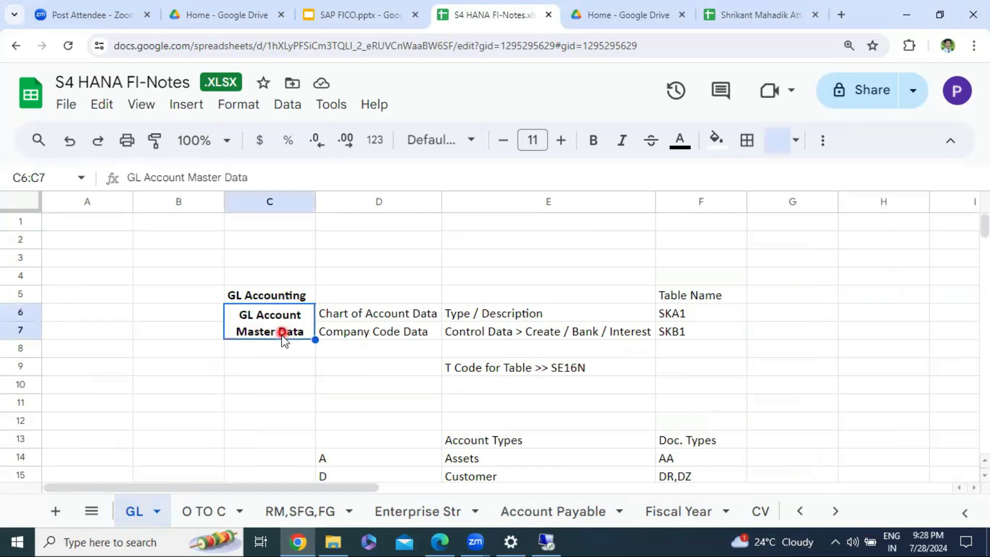
click(398, 319)
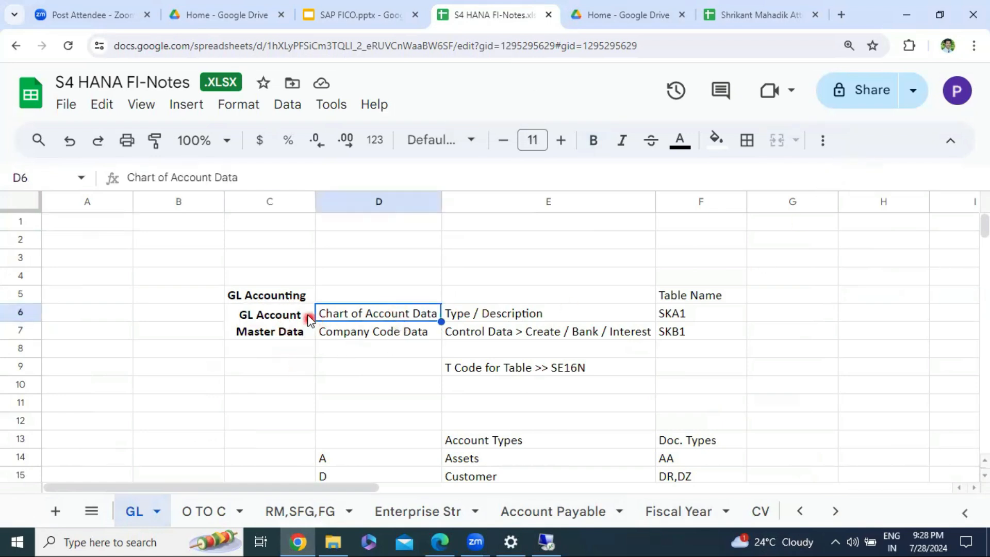
click(298, 298)
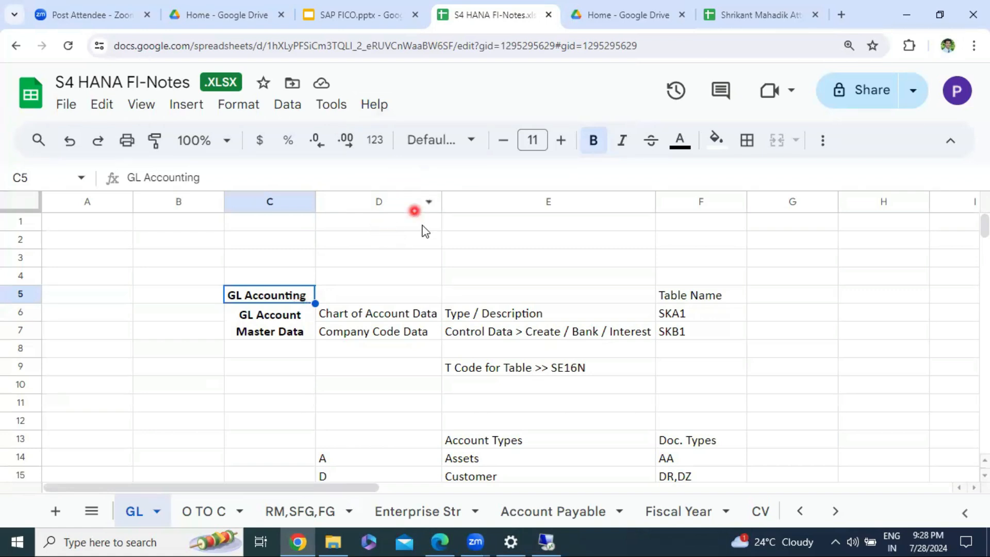
click(414, 315)
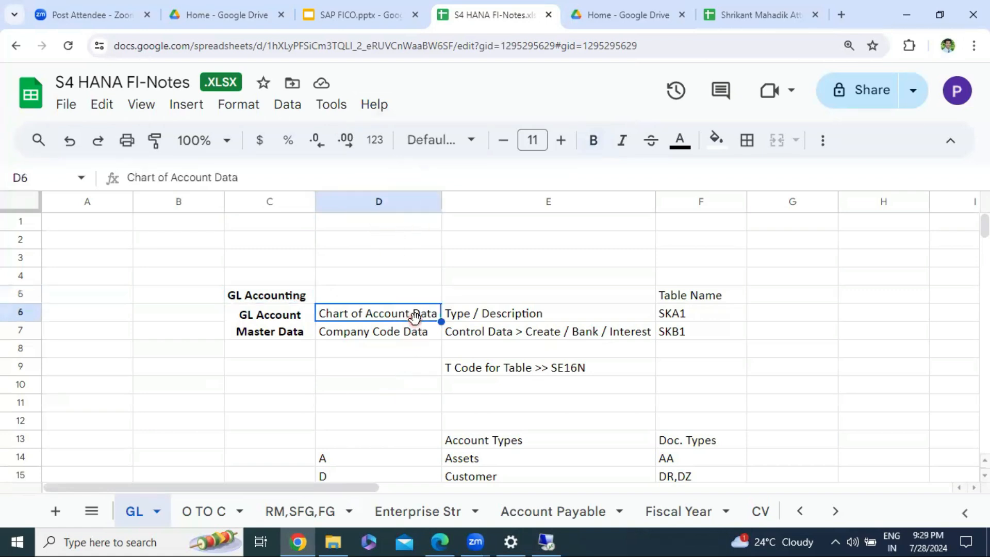
click(406, 335)
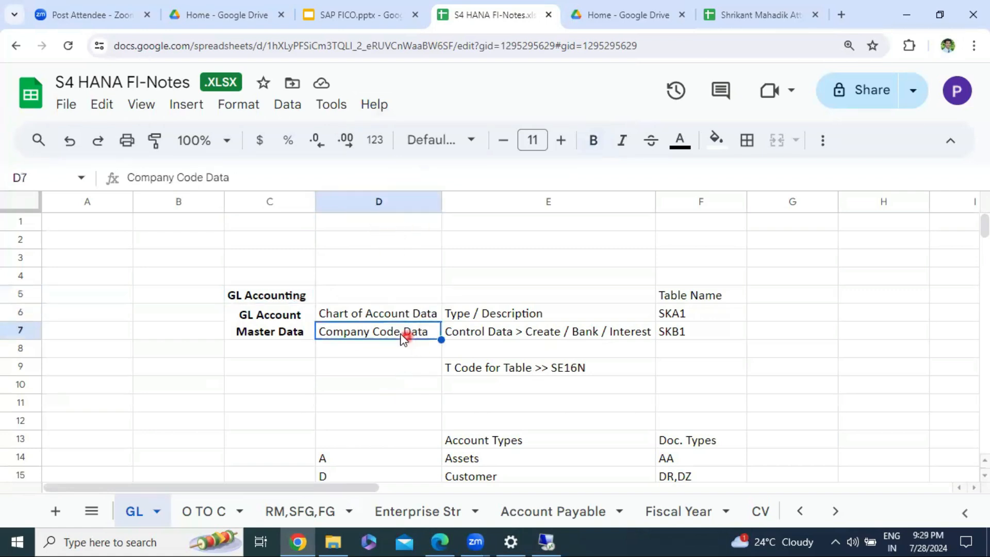
Step: Enter Centrally in cell D8, below Company Code Data
click(378, 355)
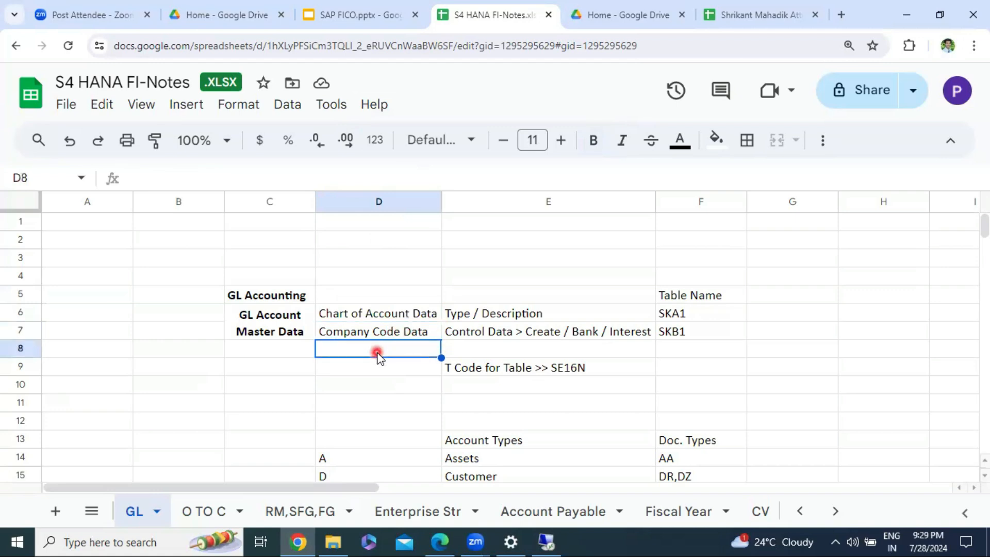
text(Cen)
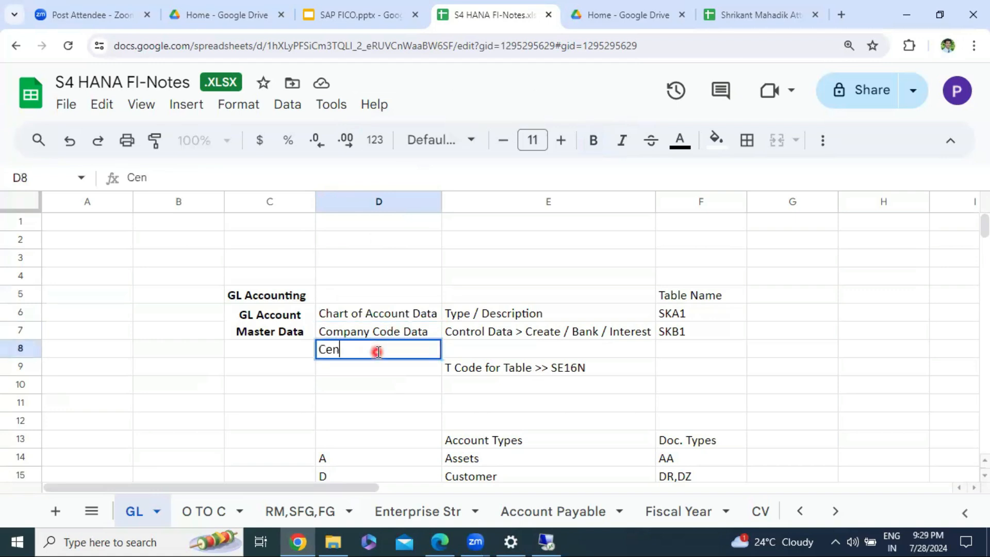
text(trally)
key(Tab)
key(Tab)
key(Left)
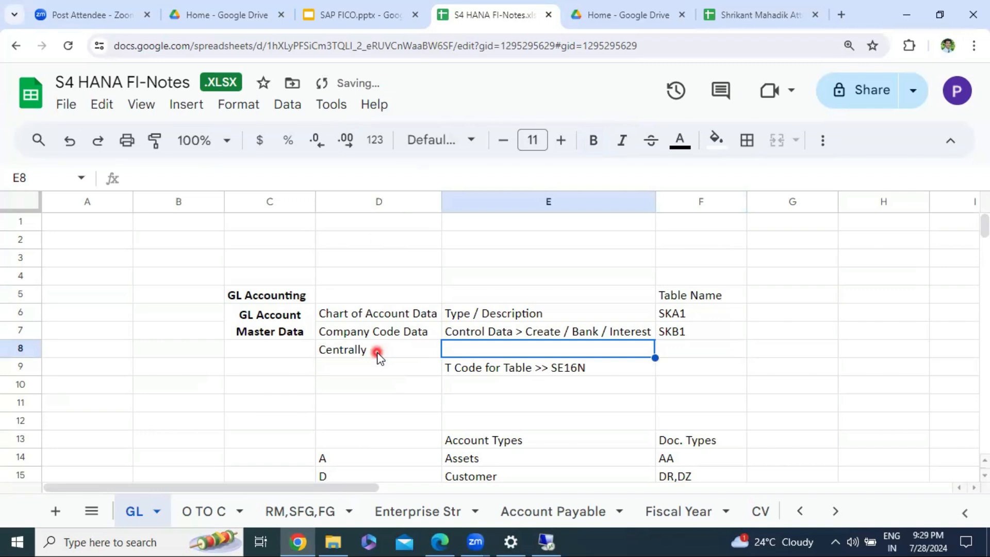
Step: Review the chart of account data and company code data cells with their Type / Description and Control Data details
click(394, 318)
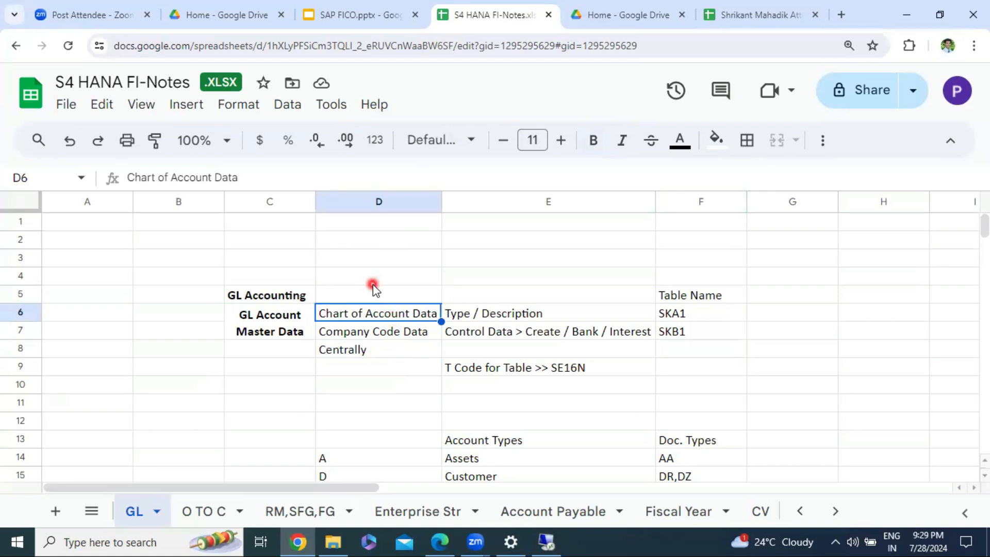
click(535, 322)
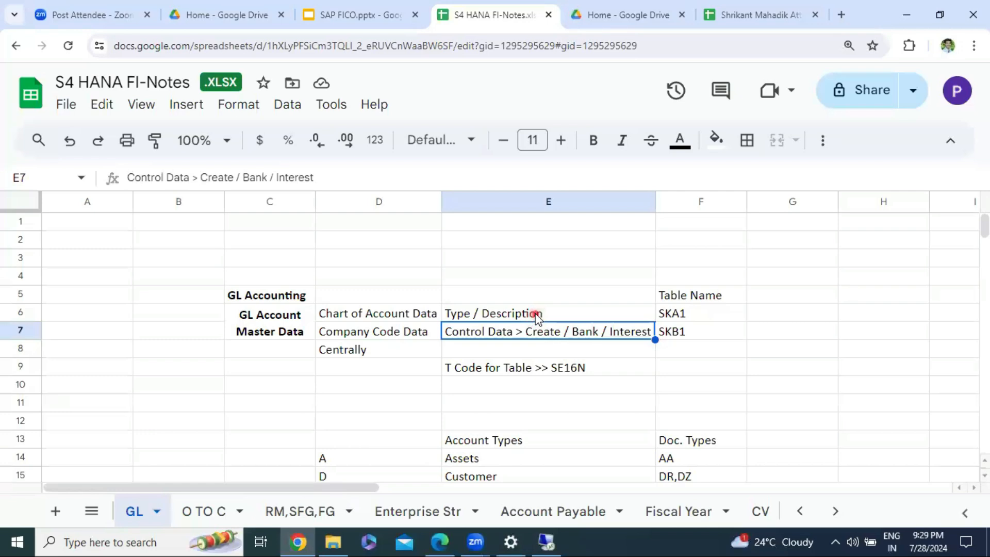
click(537, 314)
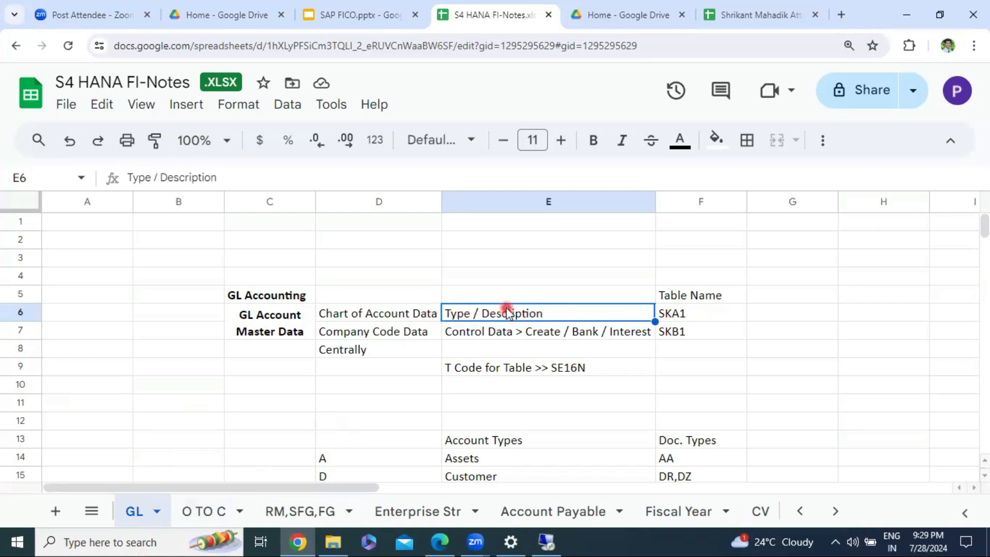
click(385, 335)
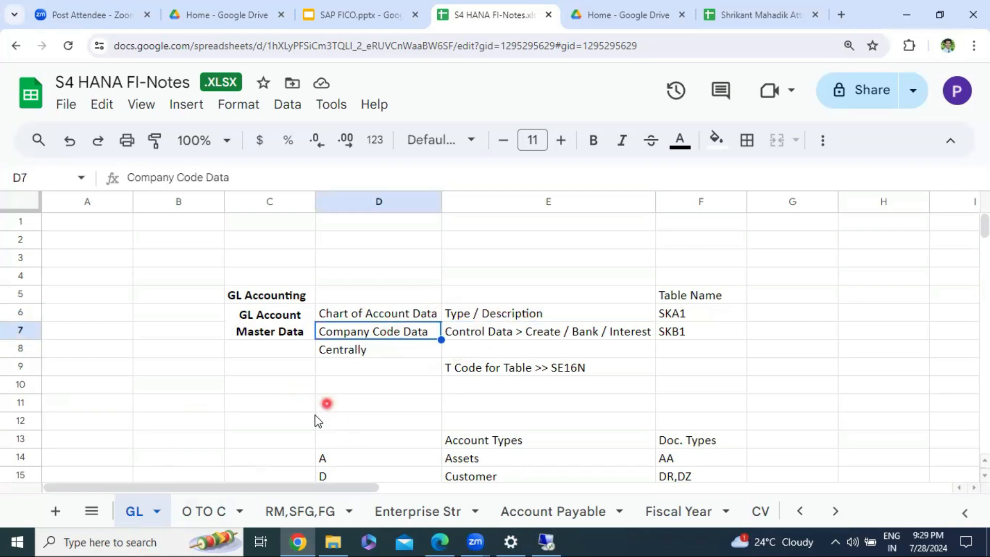
Step: Review the Company Code Data entry, its Control Data > Create / Bank / Interest details and the Centrally row
click(463, 340)
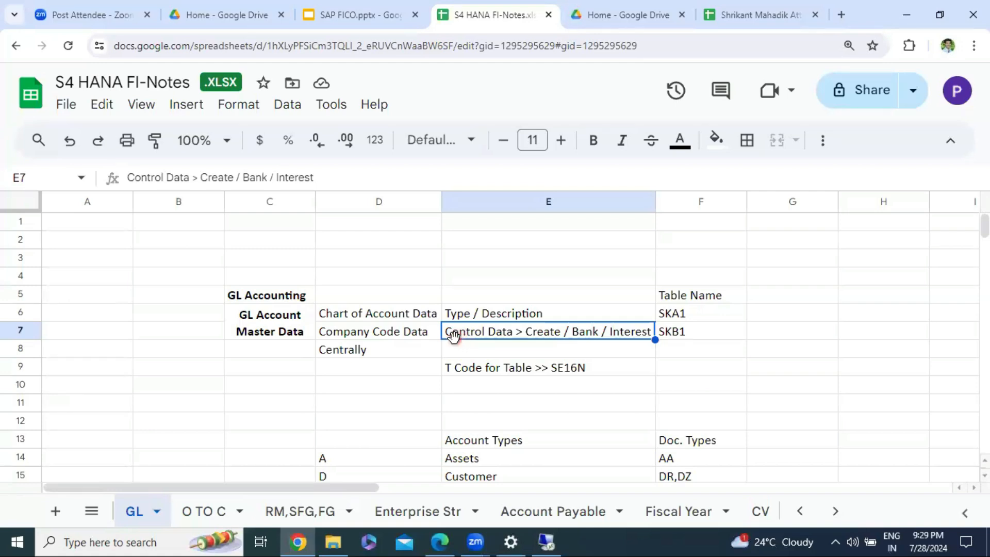
click(449, 335)
click(410, 336)
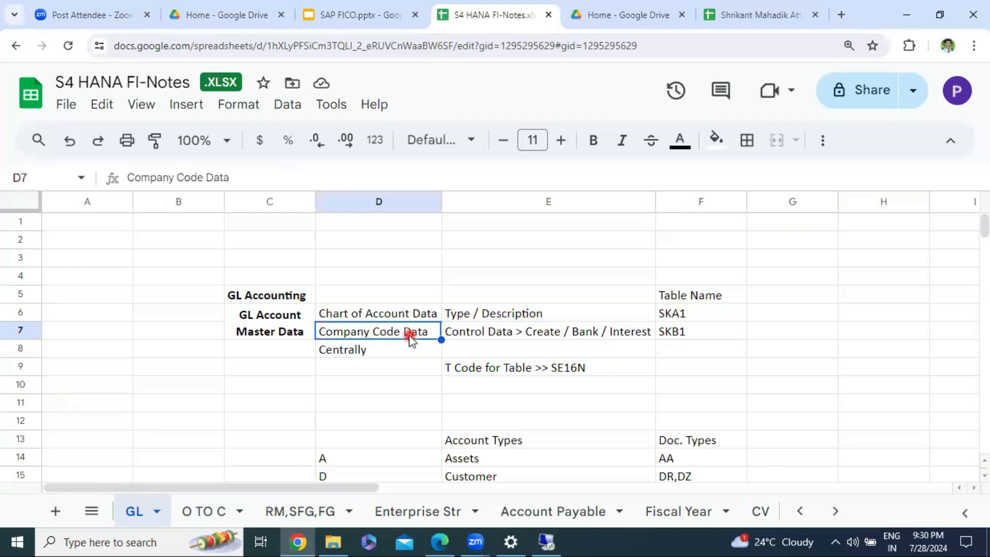
click(445, 336)
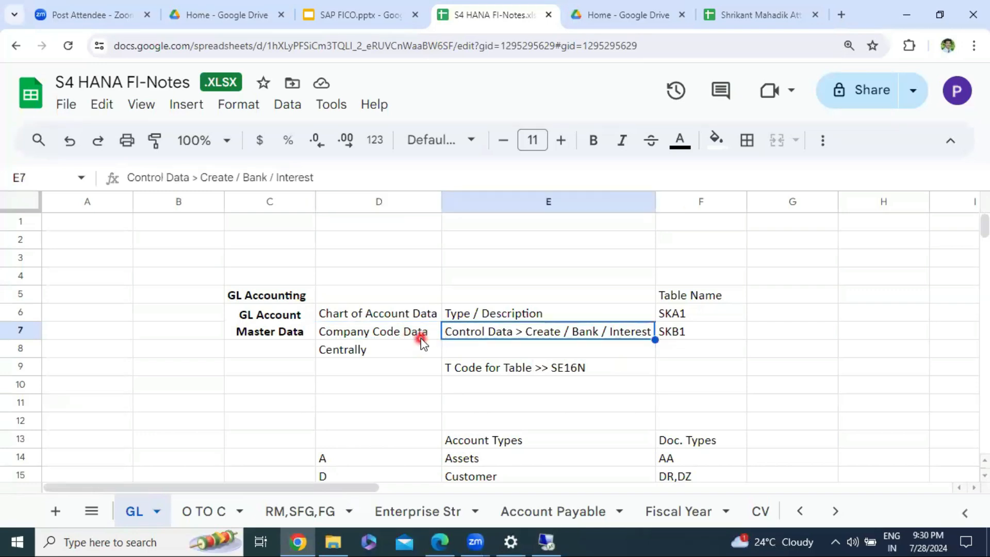
click(405, 350)
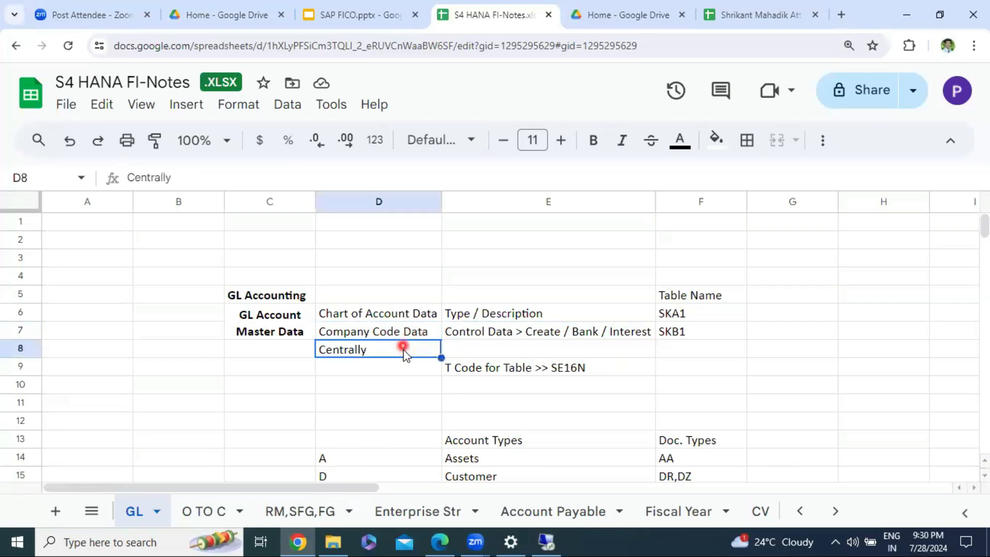
Step: Copy the Type / Description text into cell E8 beside Centrally and add a comma after it
click(459, 315)
key(ctrl+c)
double_click(468, 348)
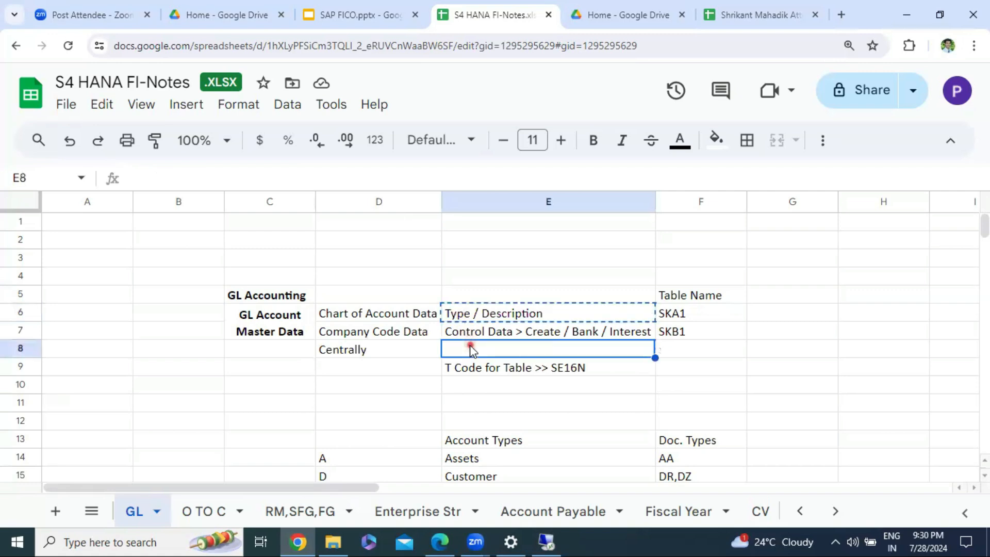
key(ctrl+v)
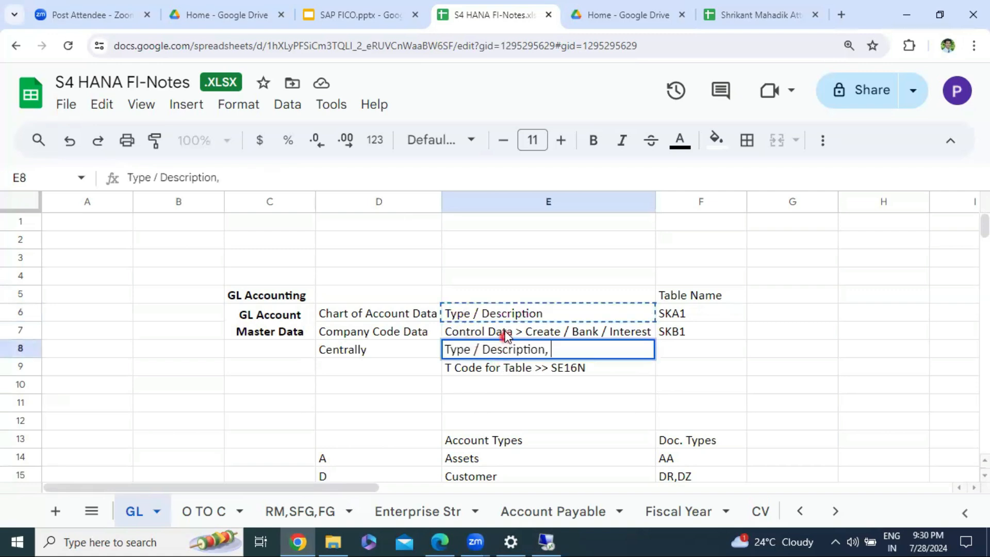
Step: Try to append the company code data details from cell E7 to the Centrally description in E8
triple_click(511, 334)
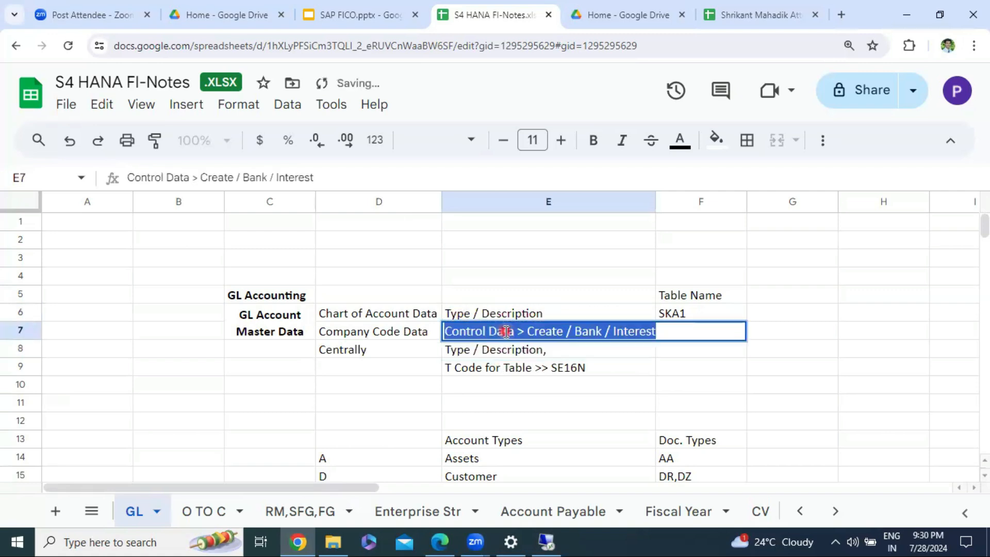
click(585, 351)
double_click(579, 348)
key(ctrl+v)
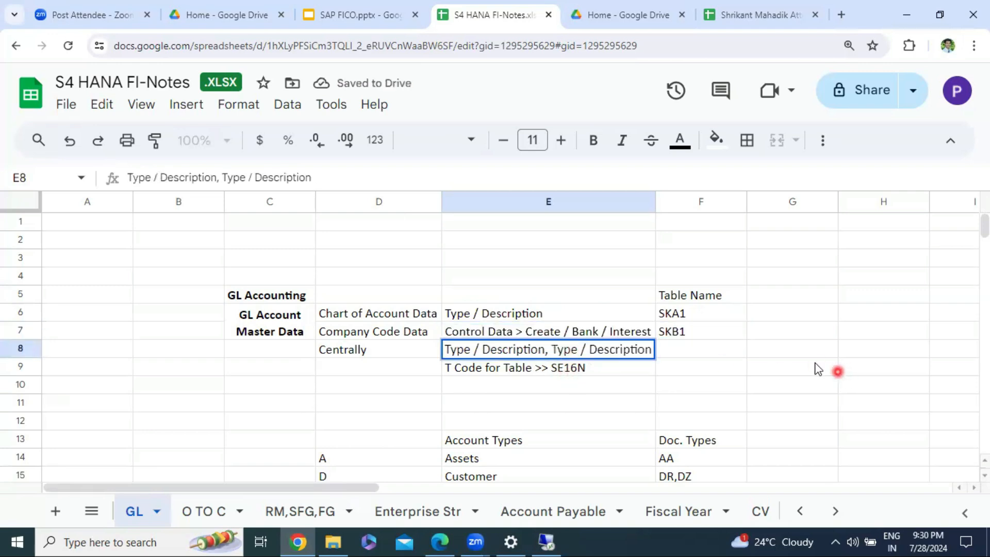
click(822, 368)
Step: Replace the repeated text in E8 with Control Data > Create / Bank / Interest, copied from E7, and widen column E to fit it
triple_click(552, 335)
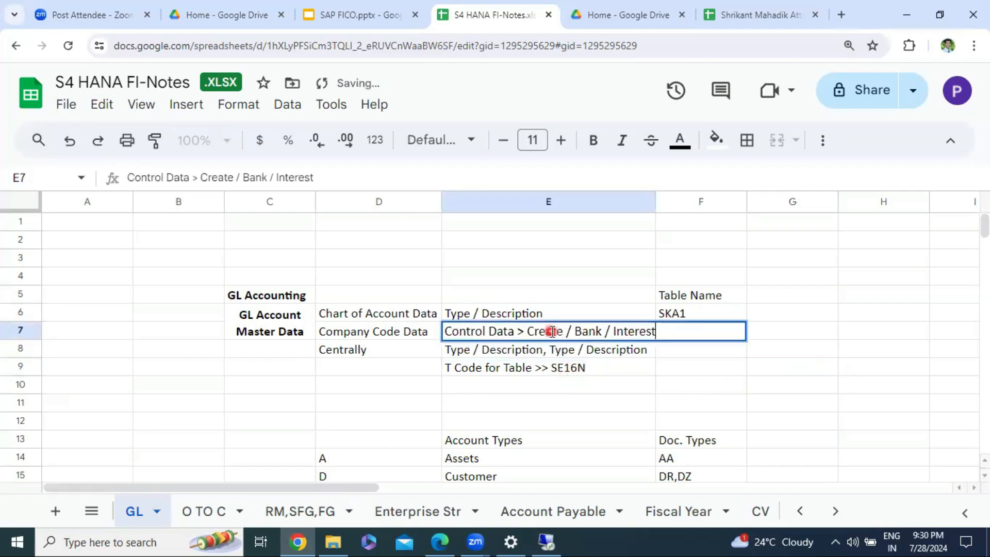
key(ctrl+c)
double_click(557, 350)
double_click(562, 350)
key(shift+End)
key(ctrl+v)
click(692, 403)
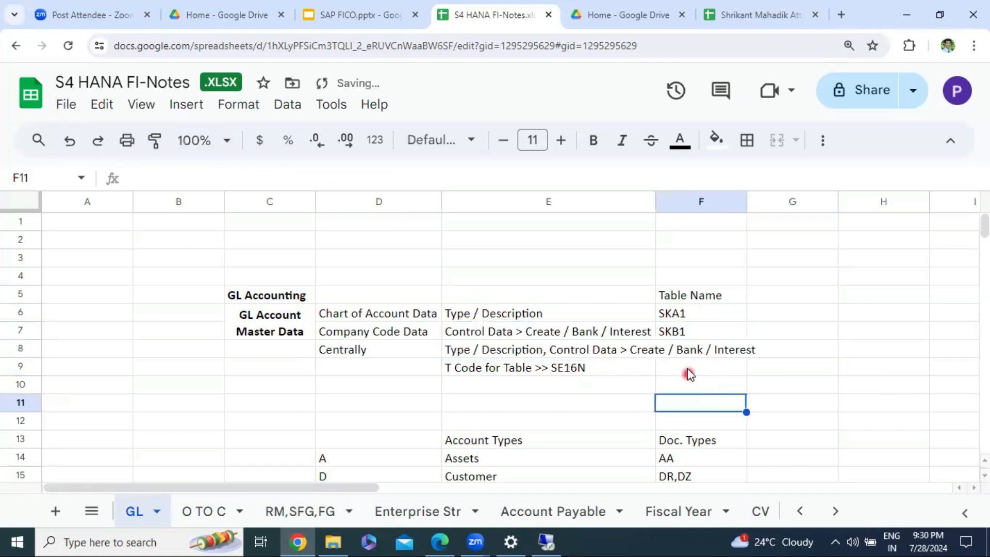
drag(653, 198, 759, 198)
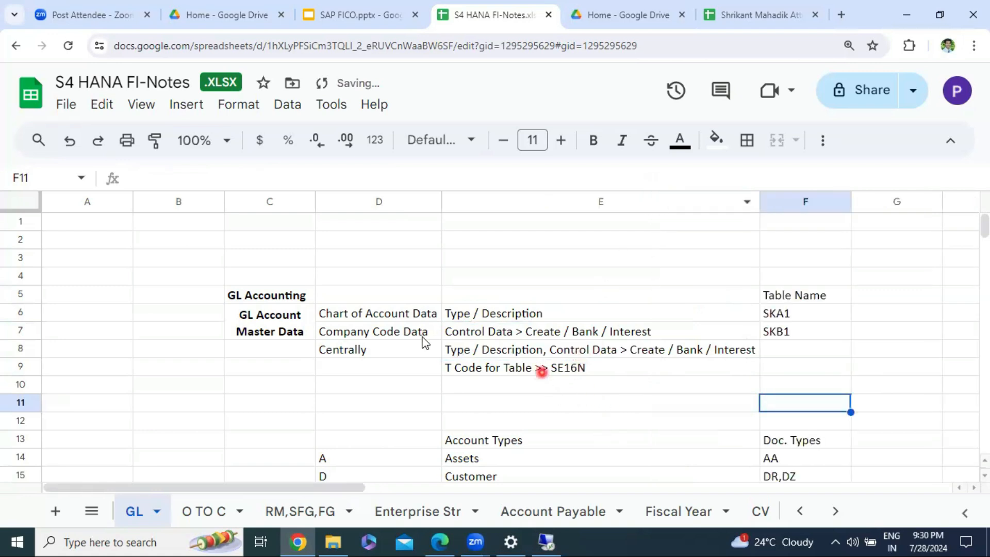
Step: Compare the Chart of Account Data, Company Code Data and Centrally rows with their descriptions
click(382, 316)
click(380, 332)
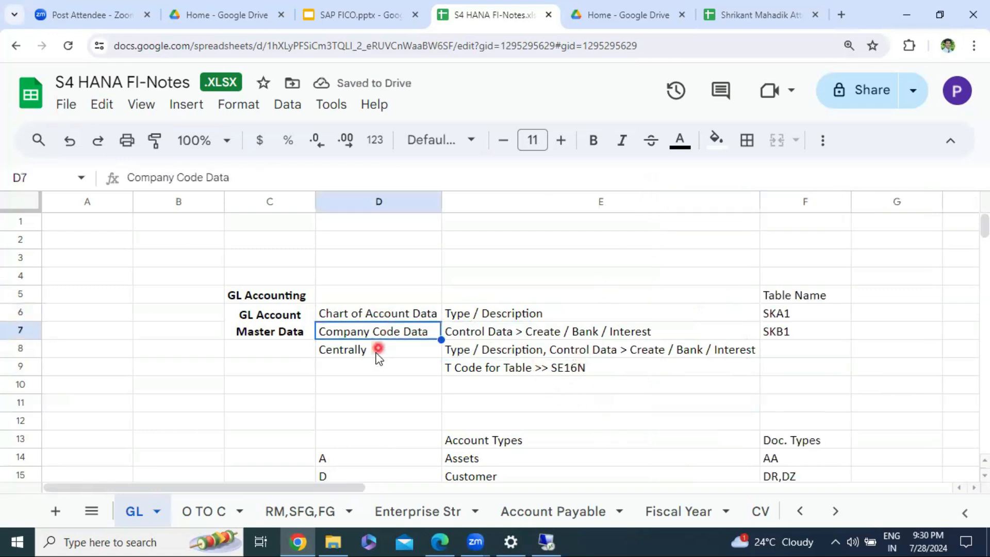
click(377, 351)
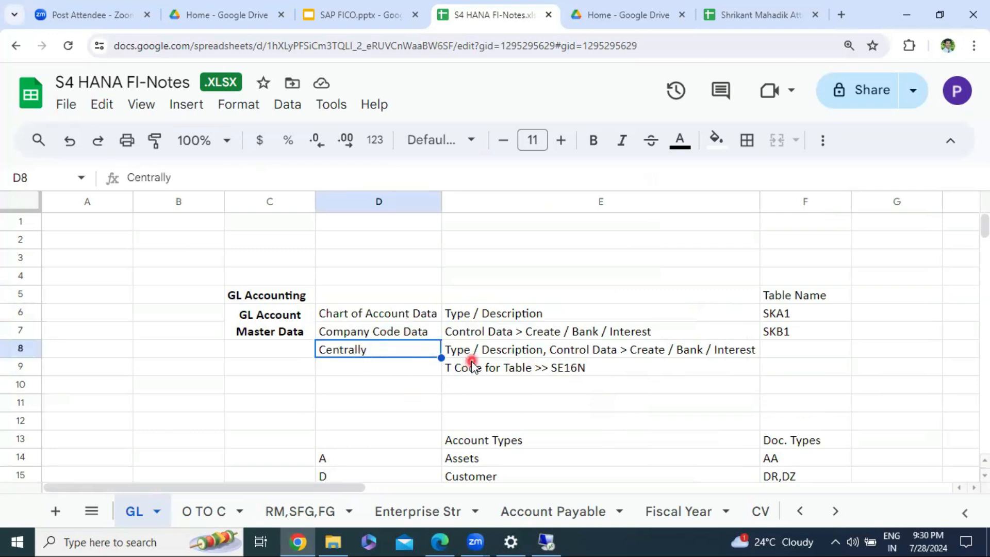
click(375, 318)
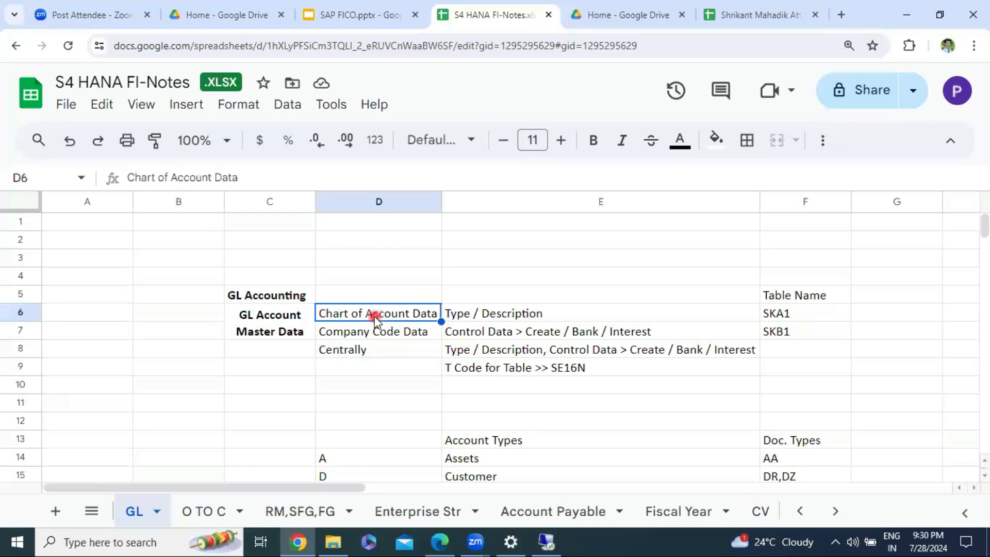
click(360, 347)
click(356, 336)
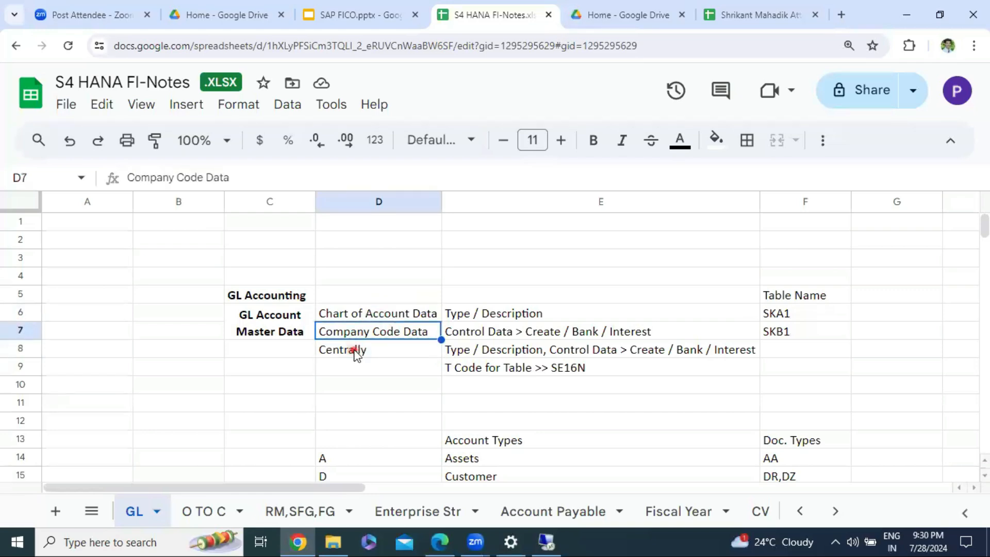
click(355, 350)
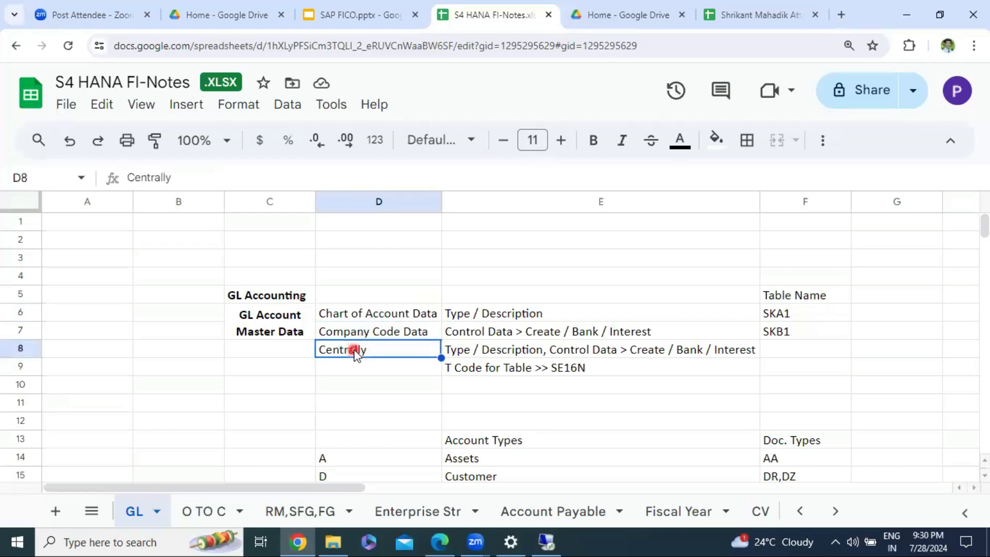
click(446, 352)
click(469, 314)
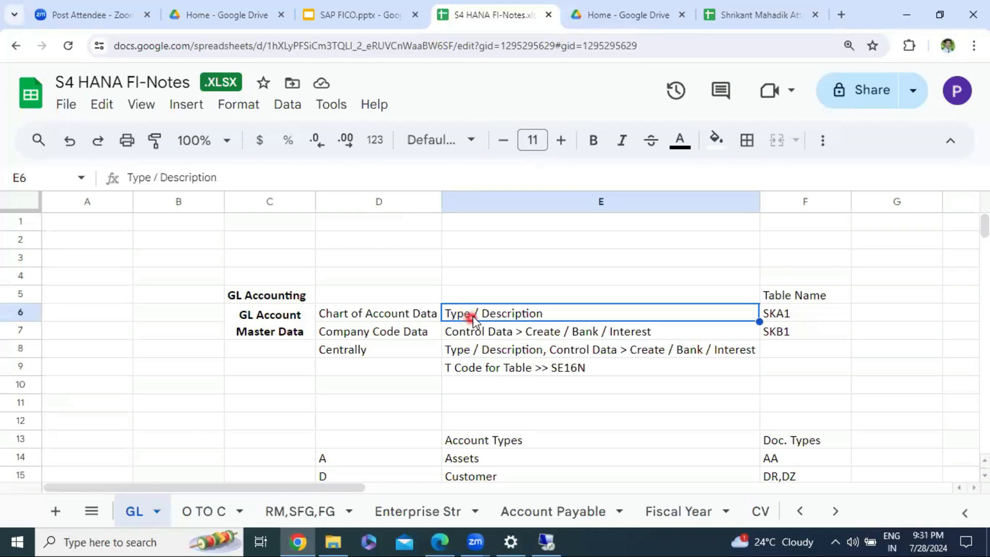
Step: Switch to the SAP remote session and run transaction fs00 for central G/L account maintenance
click(548, 541)
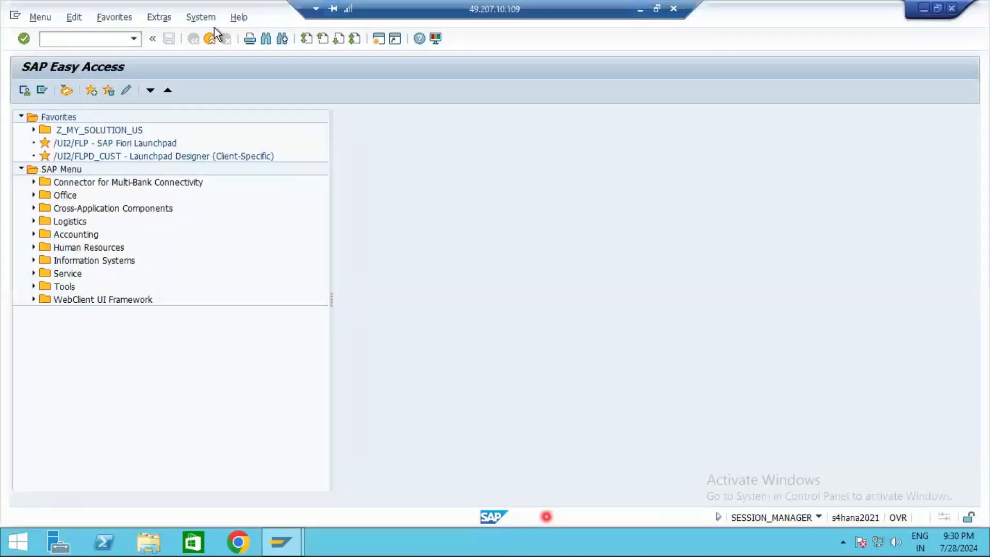
text(fs00)
key(Return)
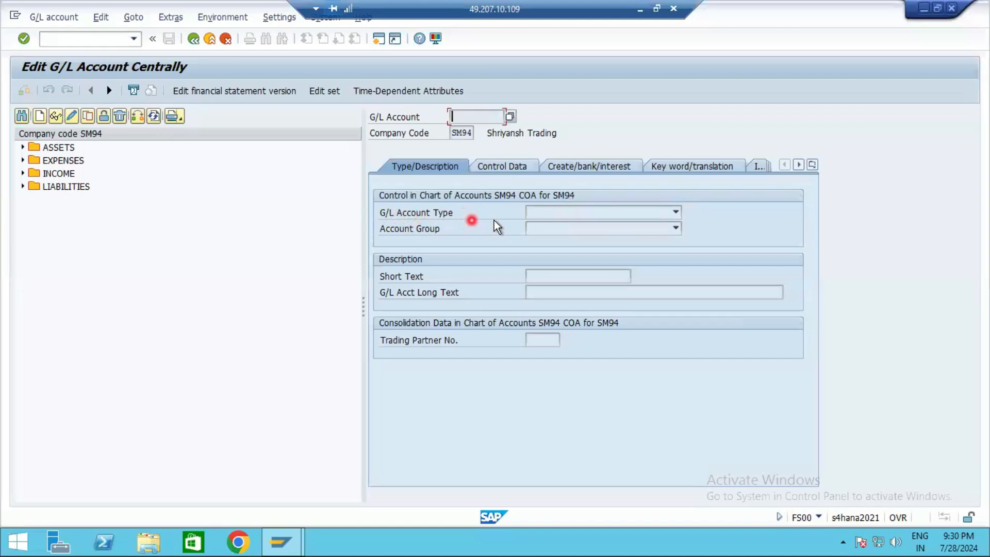
Step: Examine the available choices for G/L Account Type and Account Group without selecting any
click(580, 217)
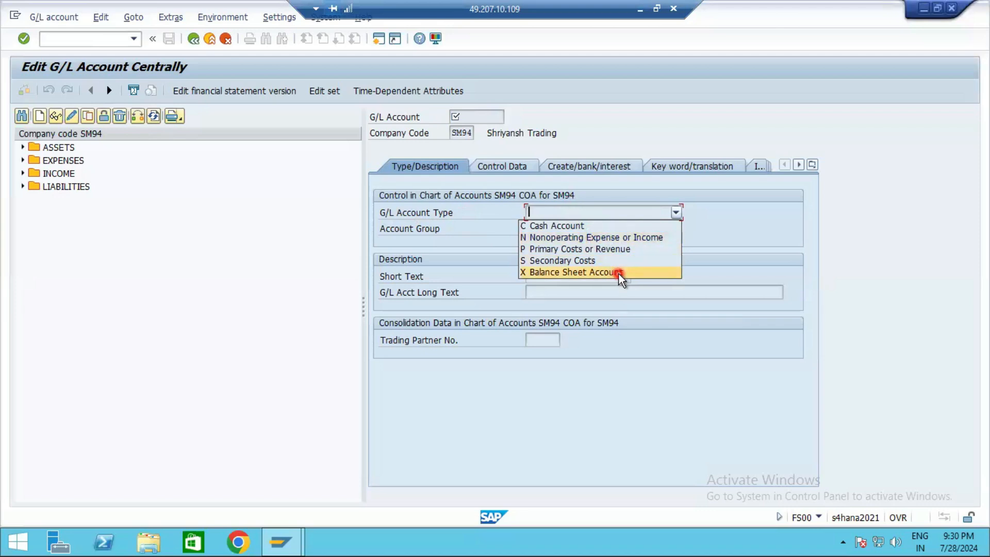
click(724, 234)
click(673, 227)
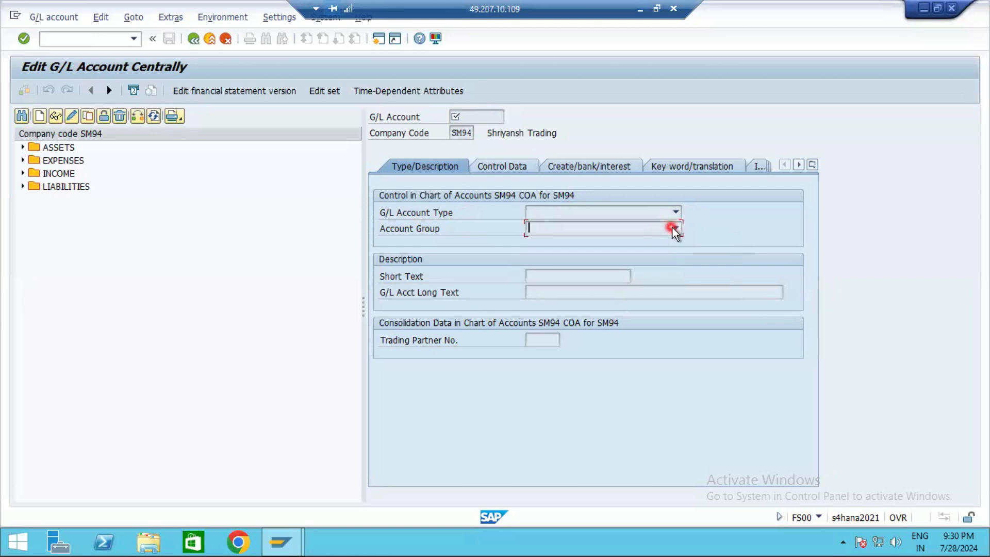
click(673, 227)
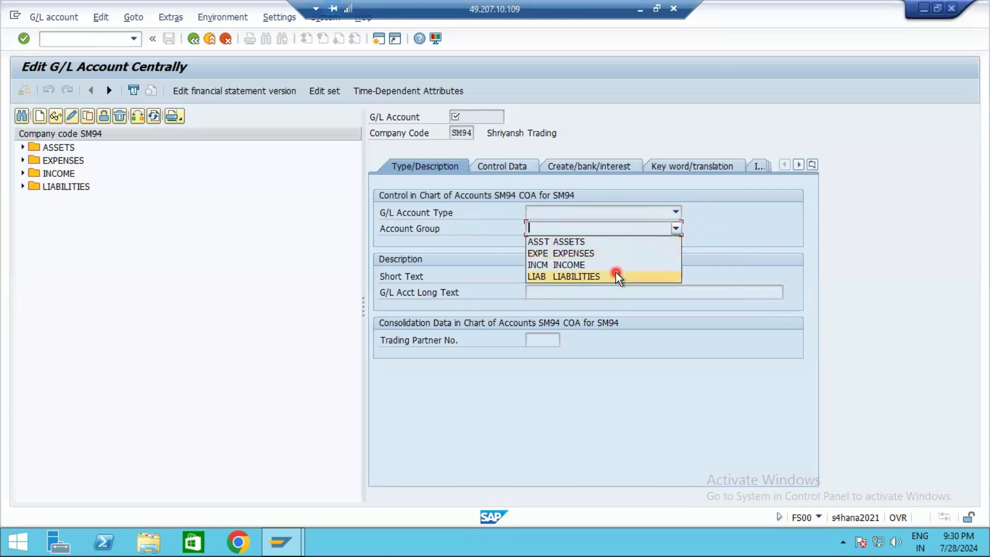
click(500, 269)
Step: Check the Short Text, G/L Acct Long Text and Trading Partner No. fields, then try to view Control Data without an account
click(538, 282)
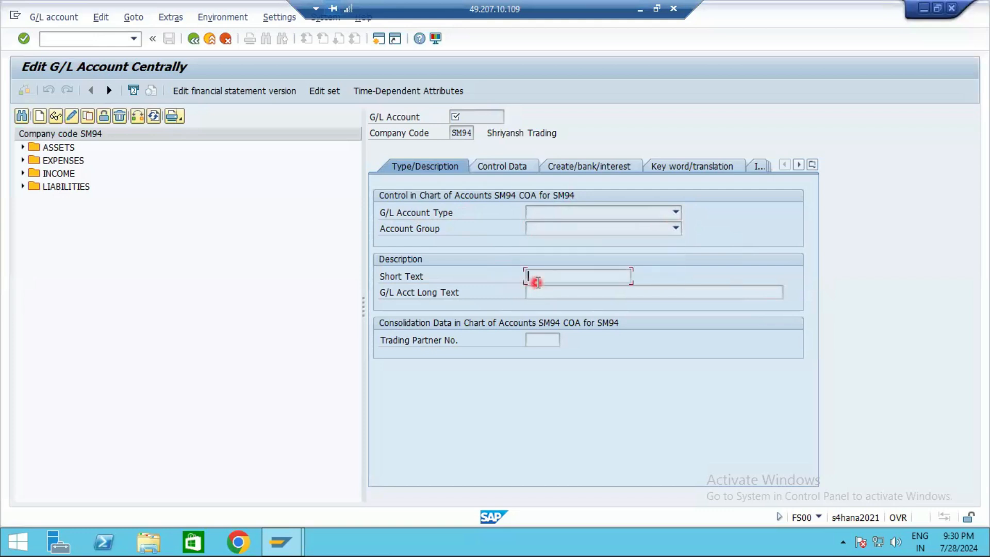
click(542, 292)
click(544, 338)
click(486, 163)
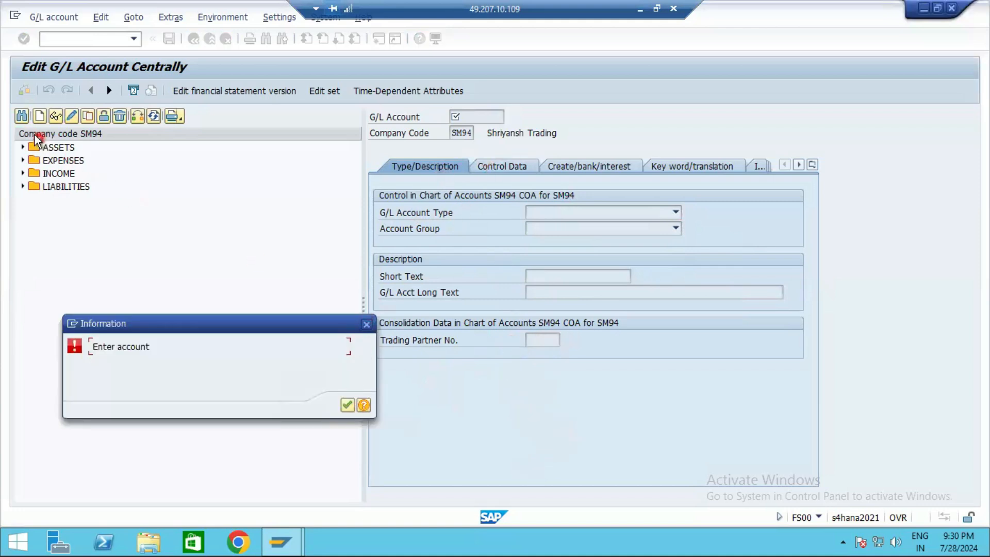
click(364, 323)
Step: Display account 1000 Land from the ASSETS group and examine its Control Data and Create/bank/interest fields
click(22, 147)
double_click(68, 161)
click(526, 165)
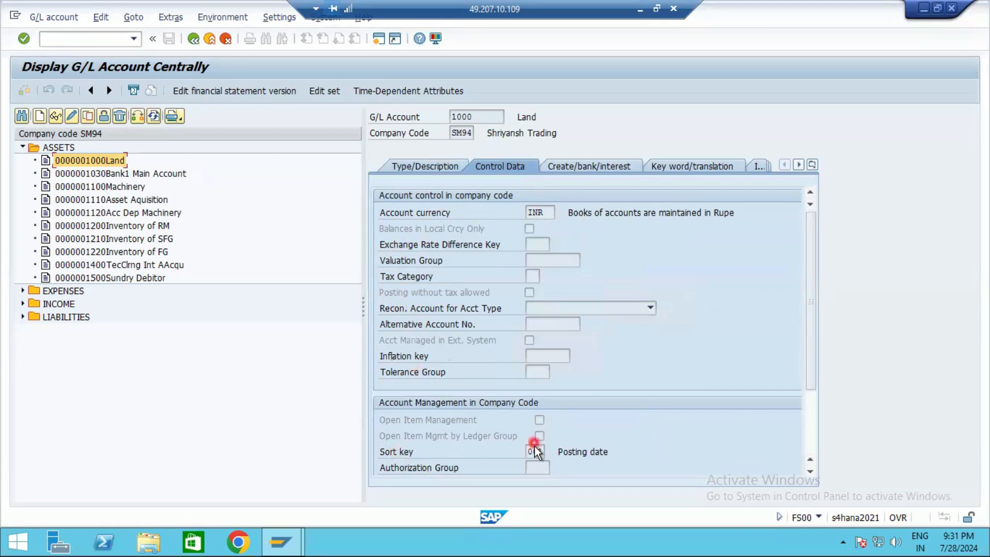
click(573, 169)
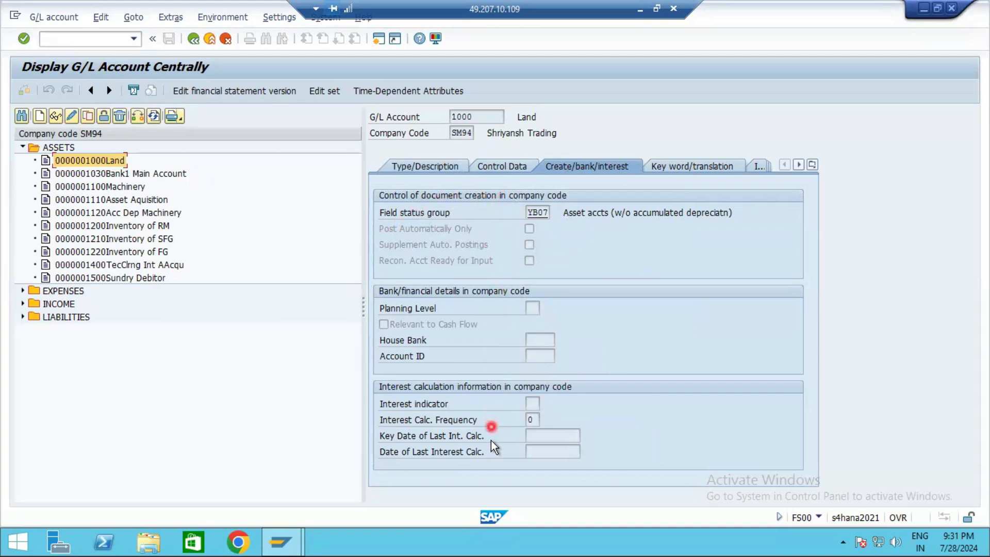
click(513, 165)
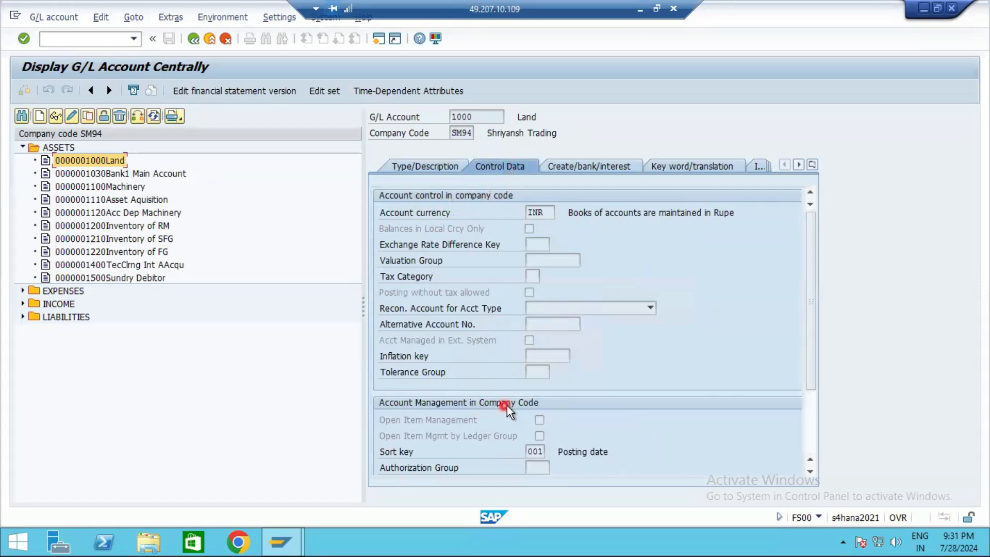
click(561, 165)
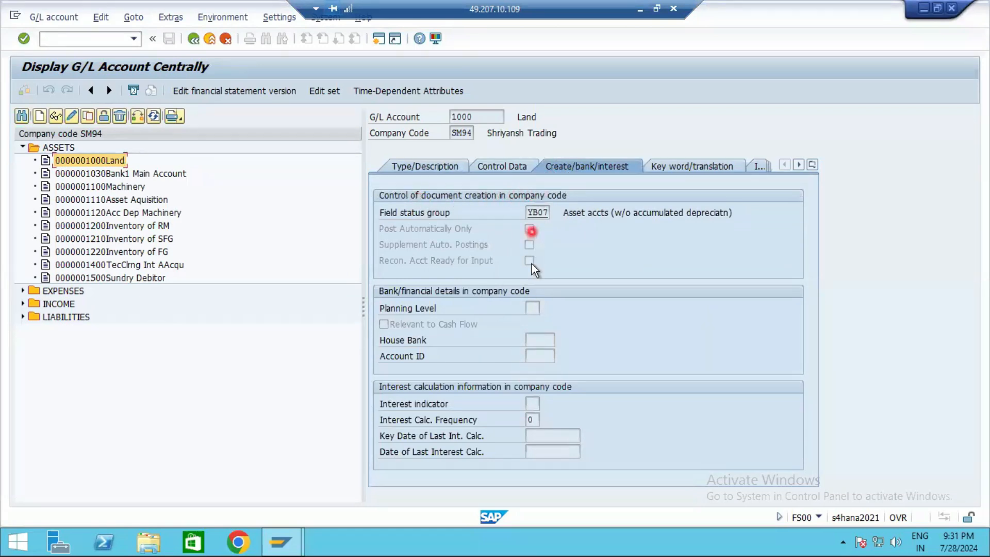
Step: Examine the Land account's Key word/translation, creation information and Type/Description data
click(673, 165)
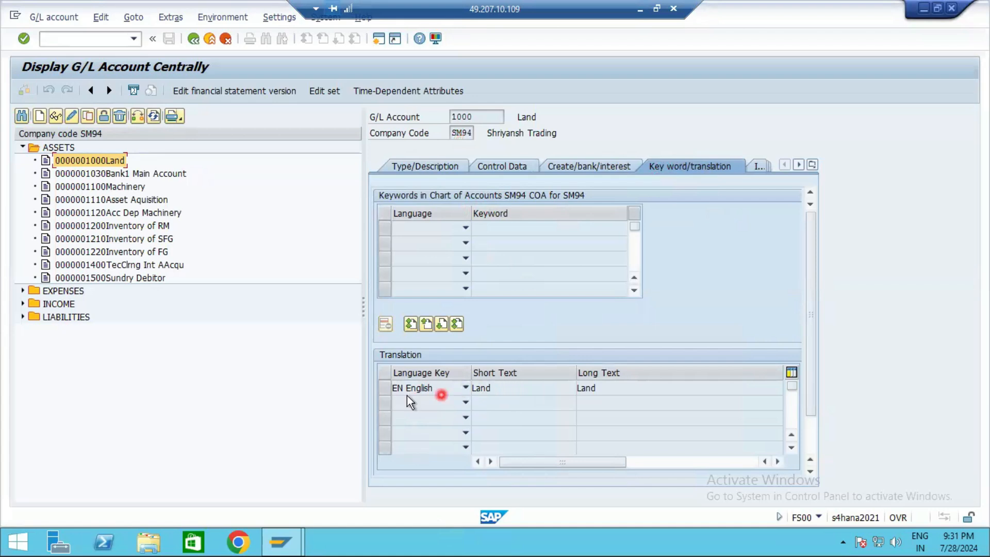
click(759, 167)
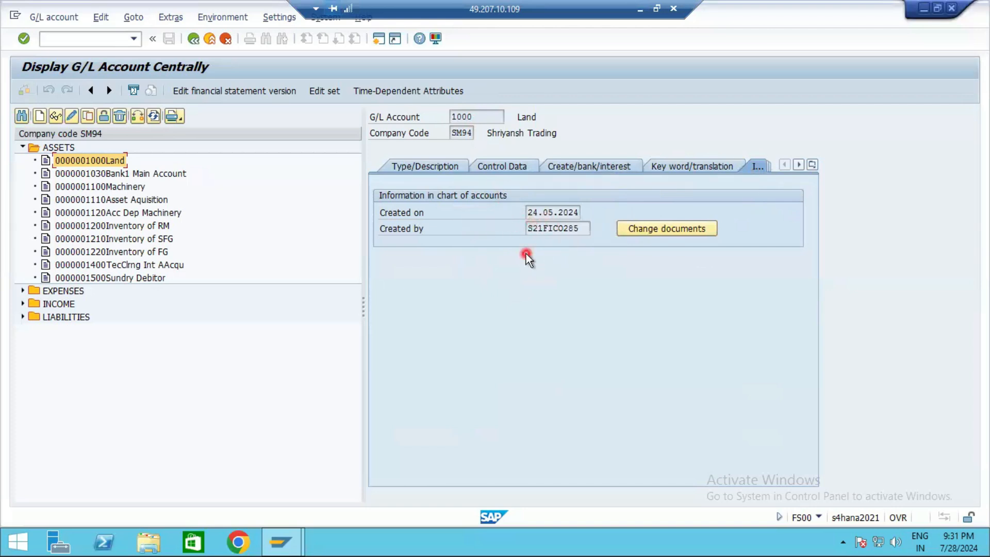
click(431, 162)
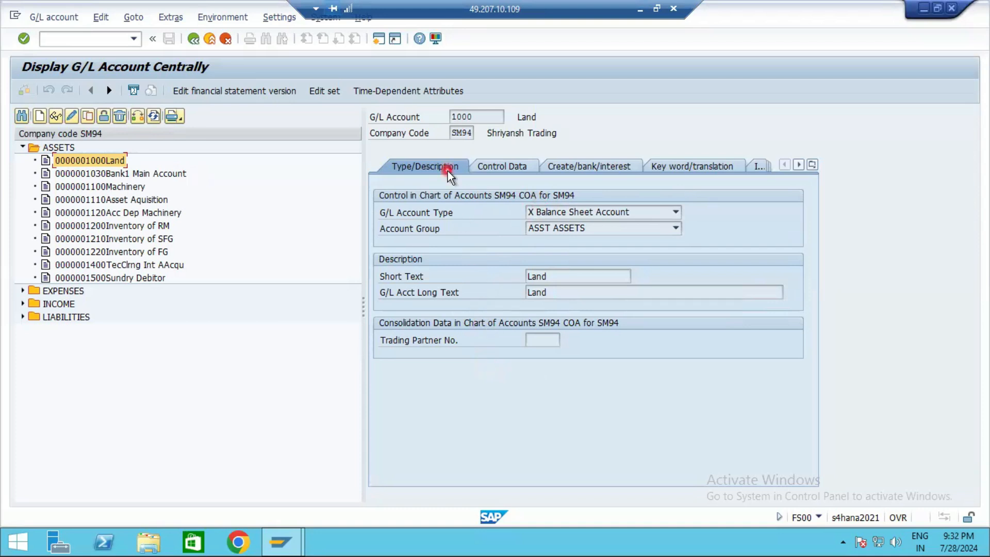
Step: Recheck the Land account's Key word/translation, Type/Description, Control Data and Create/bank/interest views
click(691, 166)
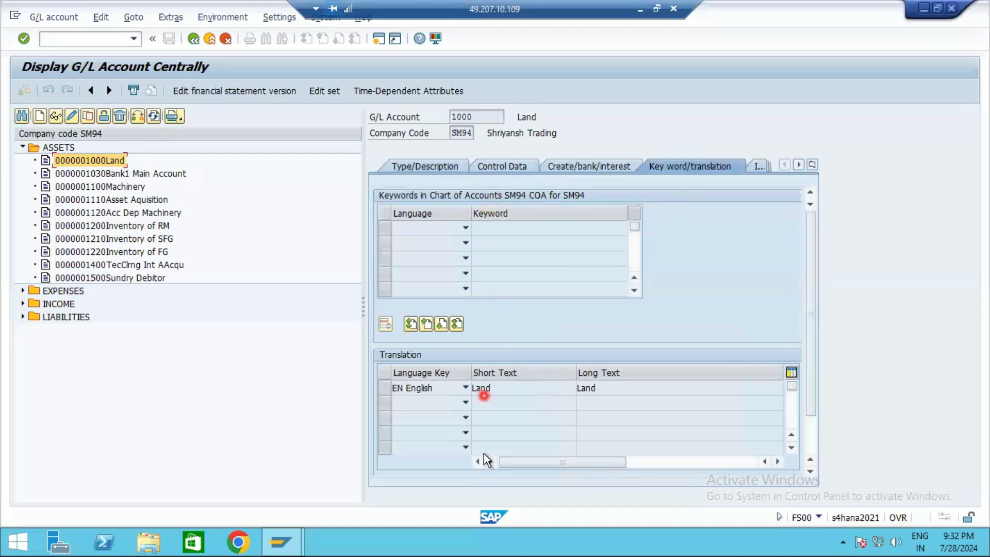
click(423, 166)
click(500, 167)
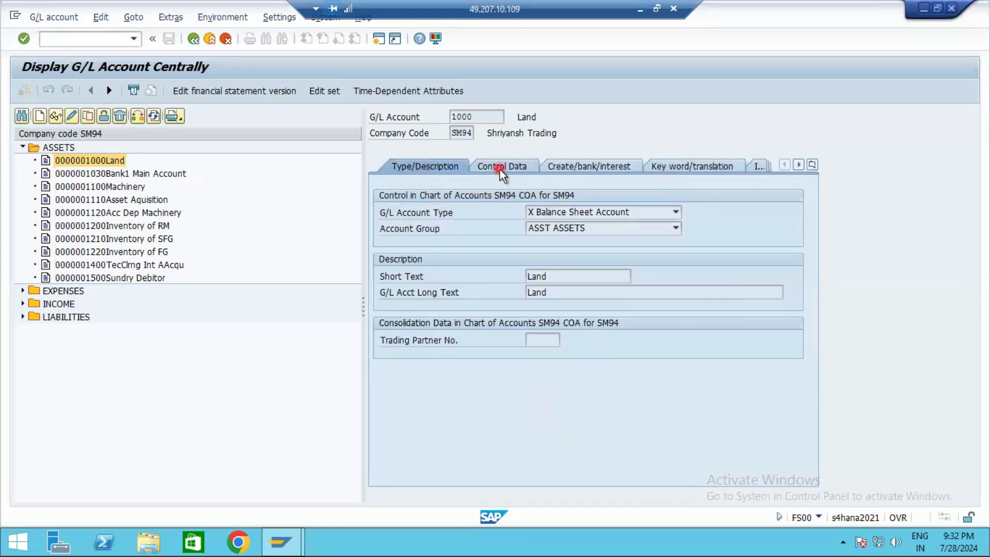
click(573, 163)
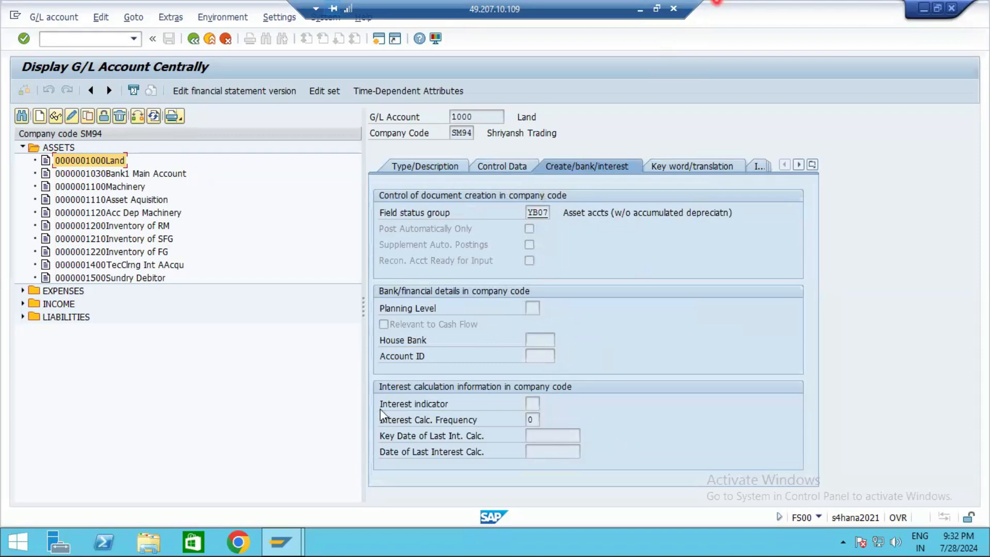
Step: Return to the S4 HANA FI-Notes spreadsheet and review Chart of Account Data with its Type / Description entry
click(639, 9)
click(413, 316)
click(486, 318)
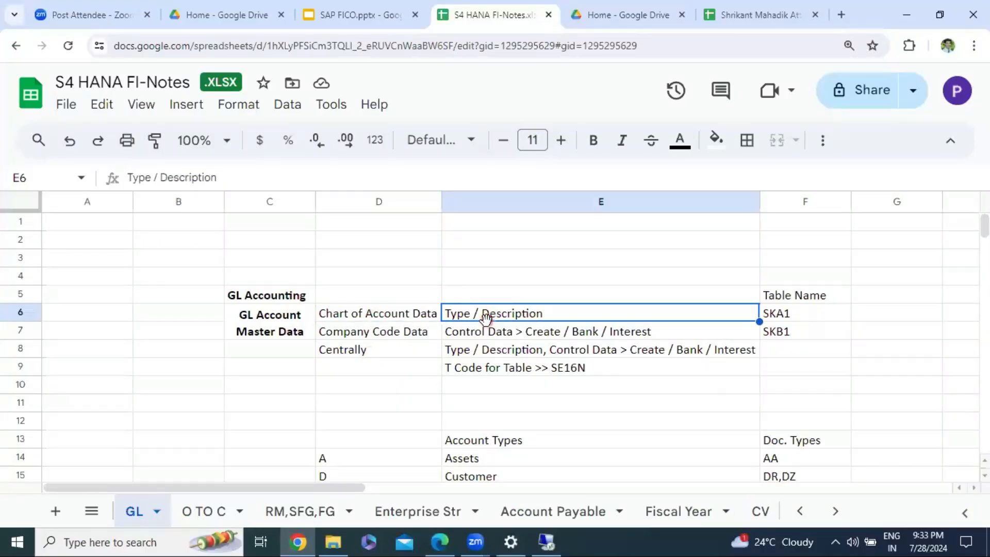
Step: Change the Company Code Data entry in E7 to read "Control Data , Create / Bank / Interest"
click(392, 334)
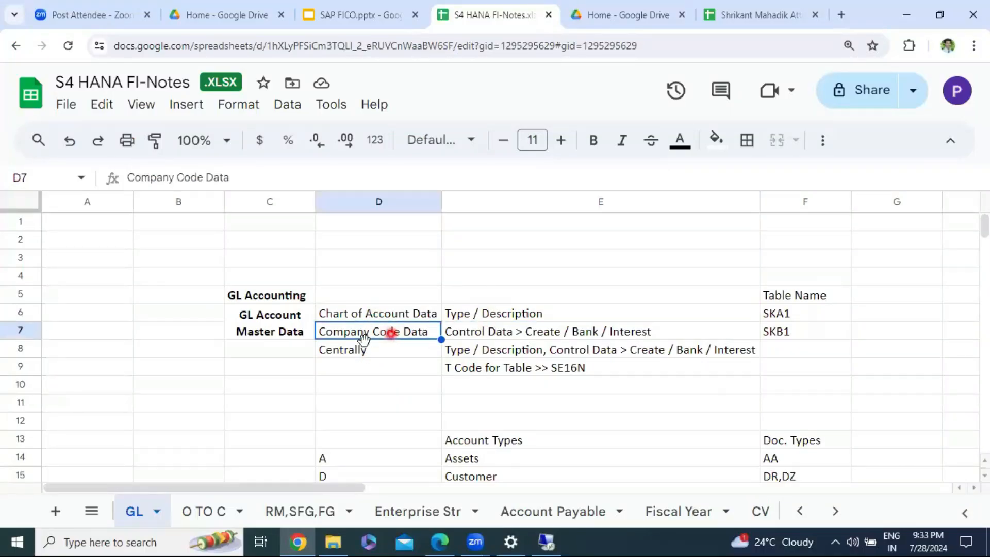
click(528, 335)
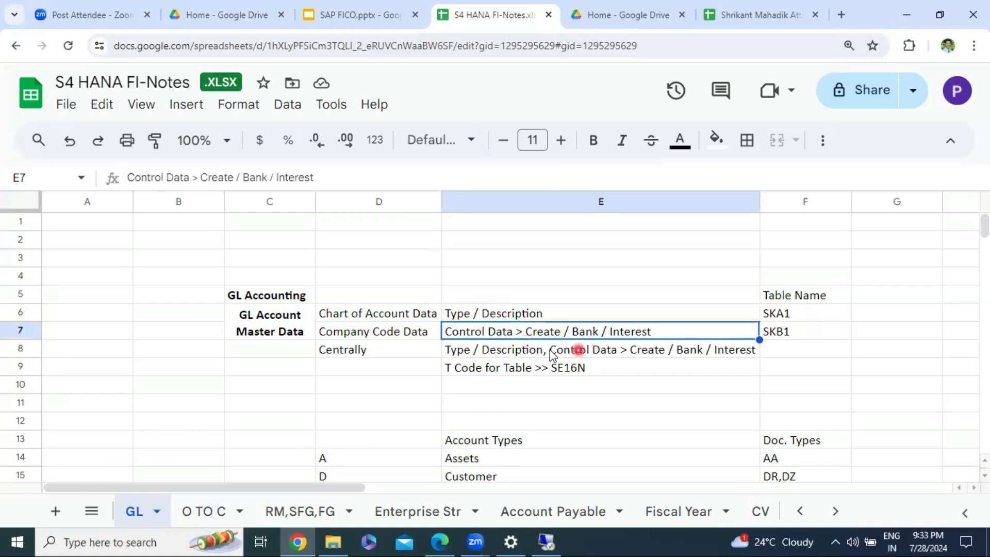
double_click(521, 334)
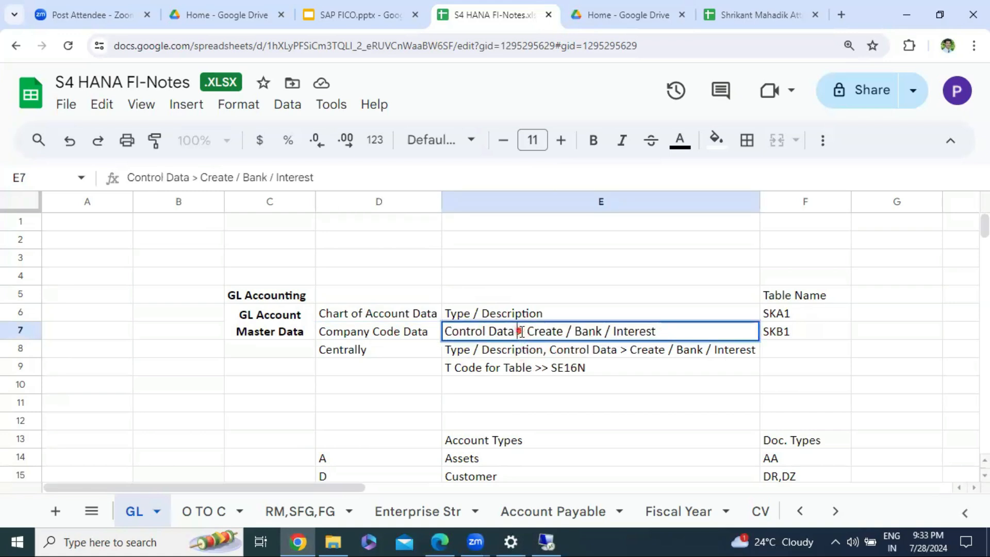
text(,)
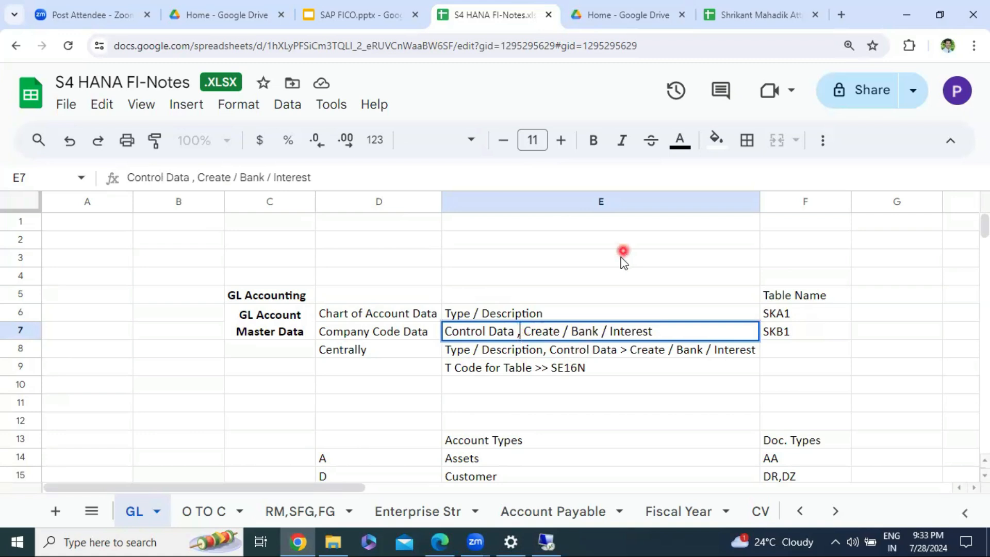
click(629, 264)
click(497, 332)
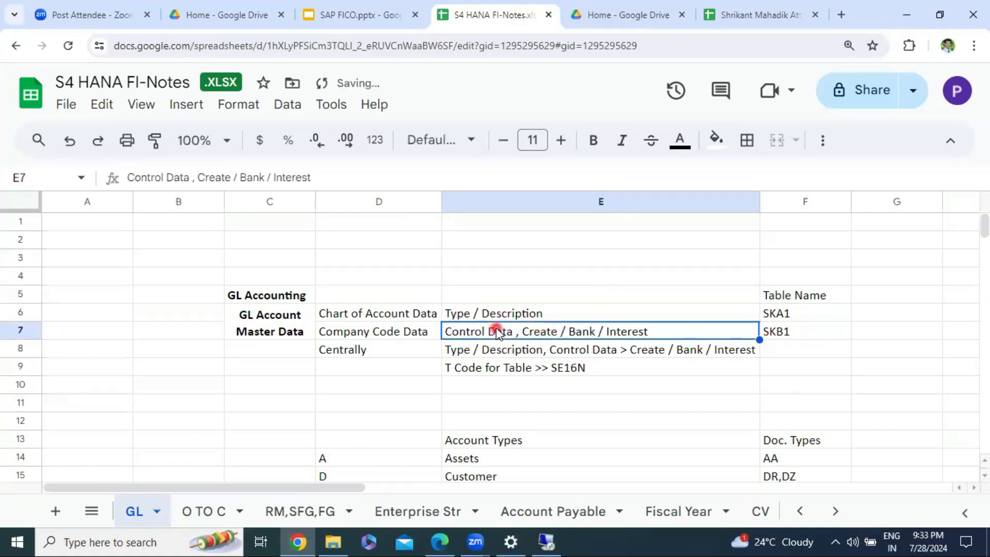
Step: Review the Company Code Data, Centrally and Chart of Account Data notes together with the SKA1 table name
click(395, 339)
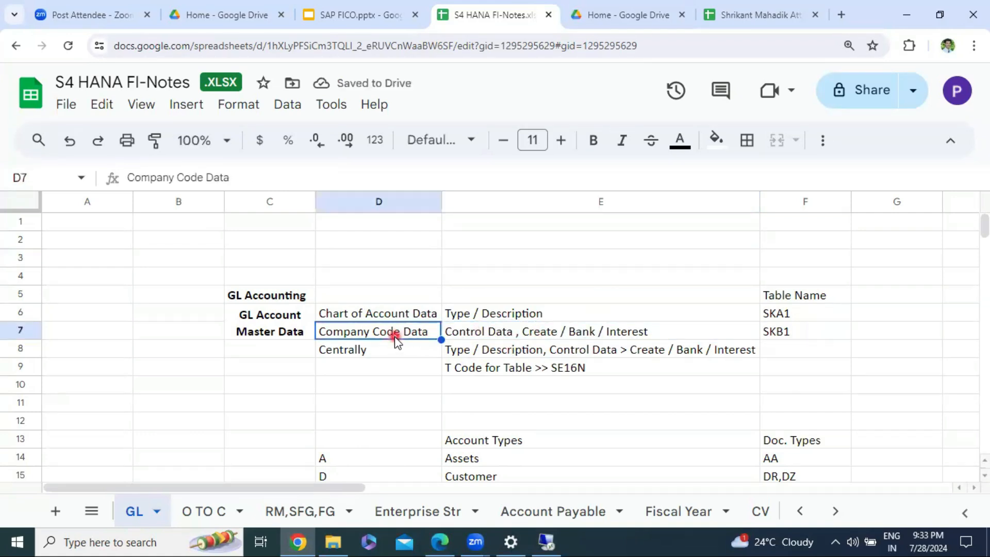
click(536, 356)
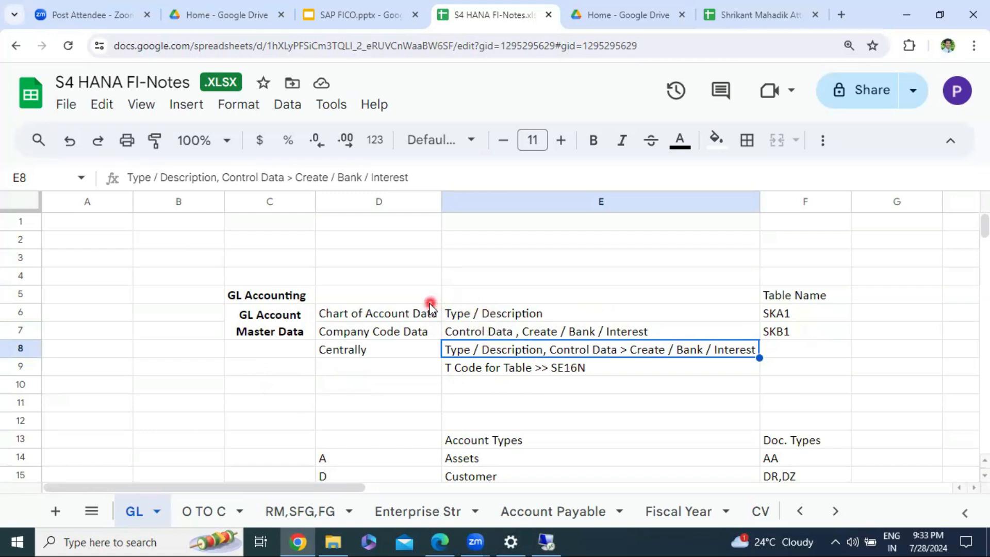
click(400, 315)
click(508, 317)
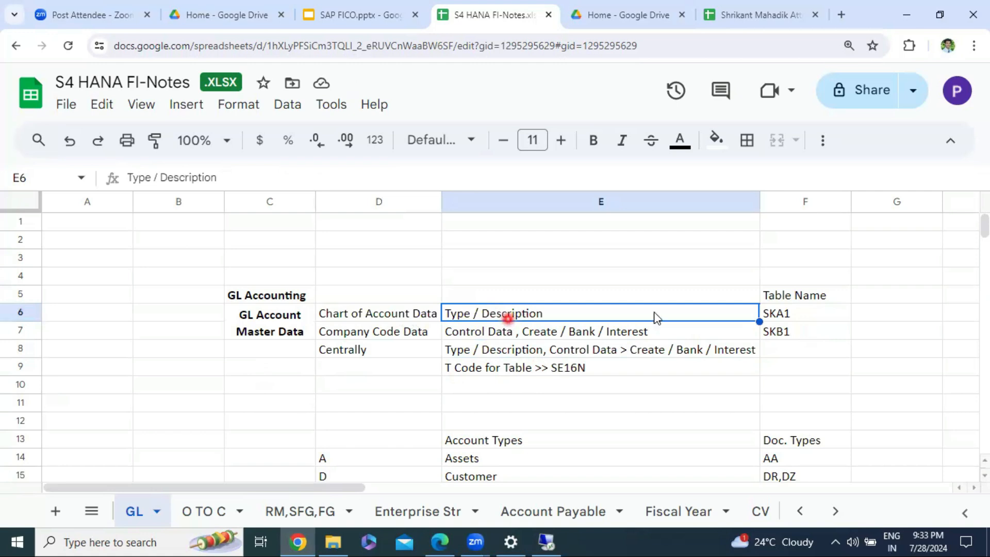
click(836, 318)
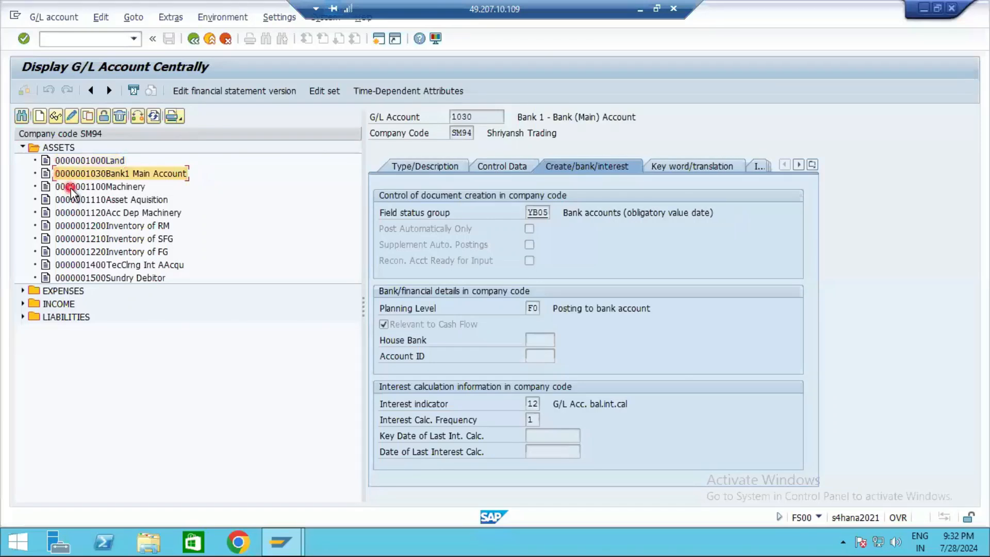
Step: In SAP, display account 1100 Machinery and examine its Type/Description, Control Data and Create/bank/interest fields
click(70, 187)
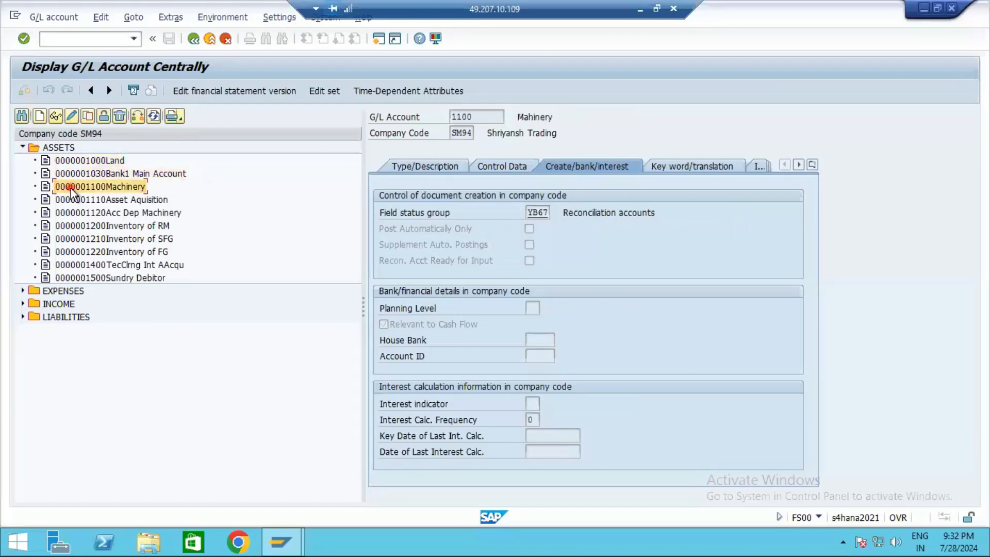
click(460, 165)
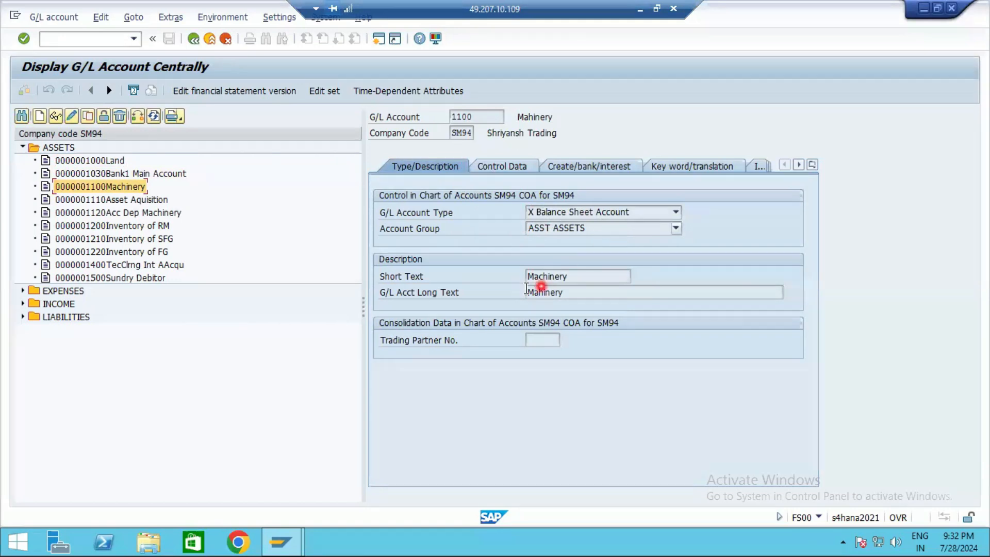
click(511, 161)
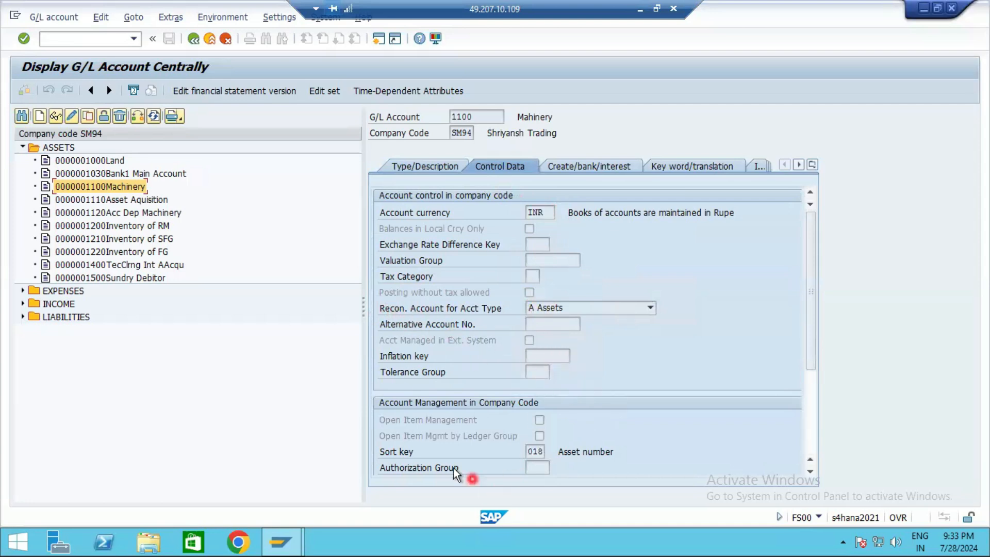
click(561, 166)
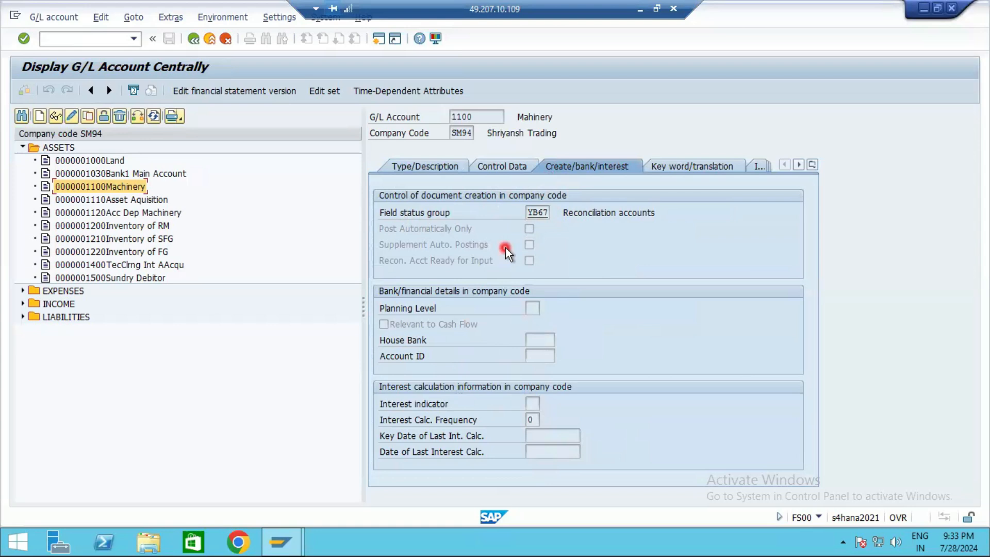
Step: Return to the S4 HANA FI-Notes spreadsheet and review the SKA1 and SKB1 table names and the SE16N transaction code
click(640, 9)
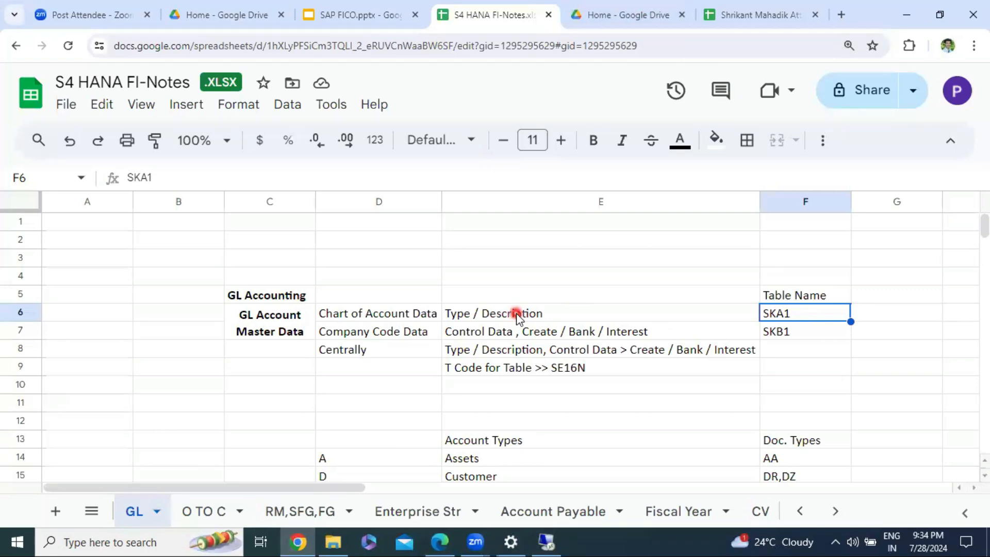
click(355, 312)
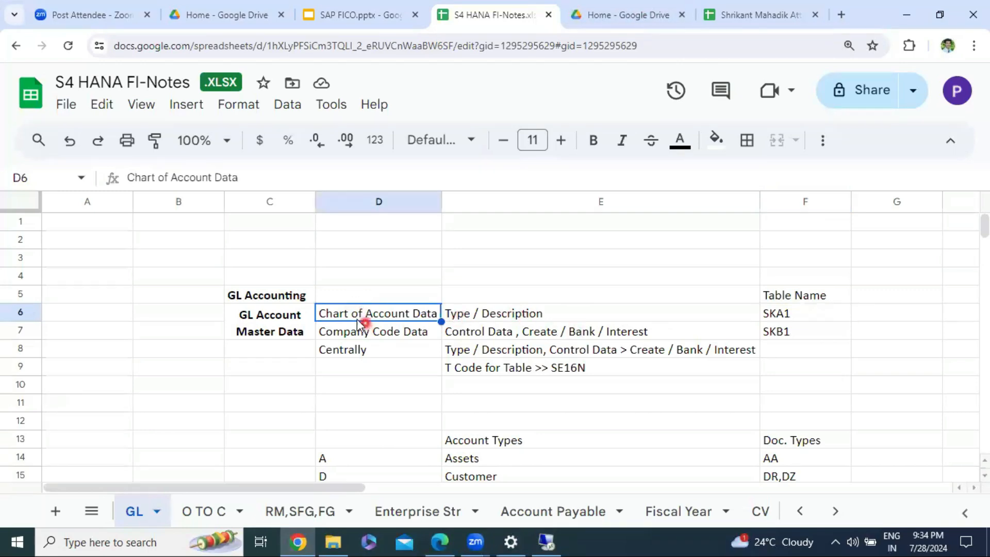
click(514, 317)
click(773, 313)
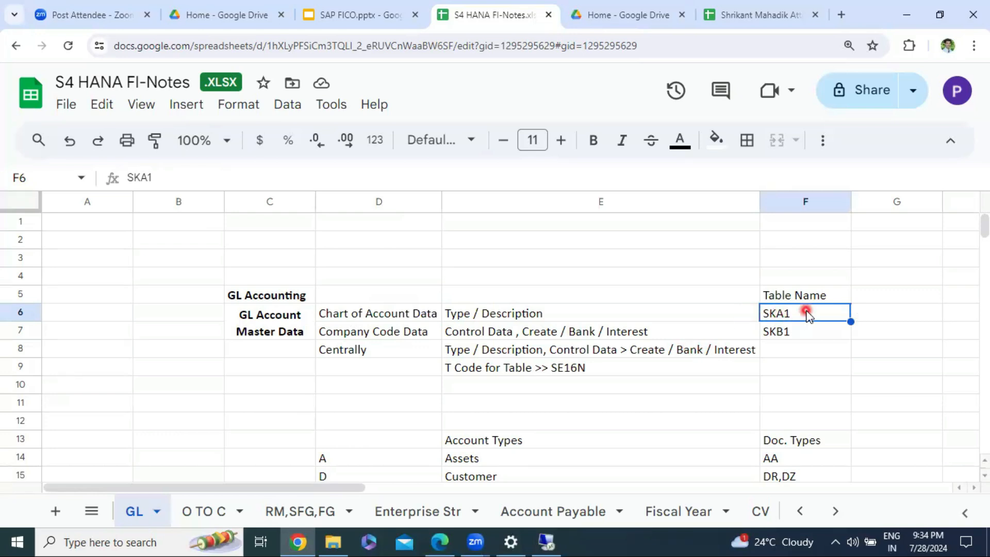
click(373, 337)
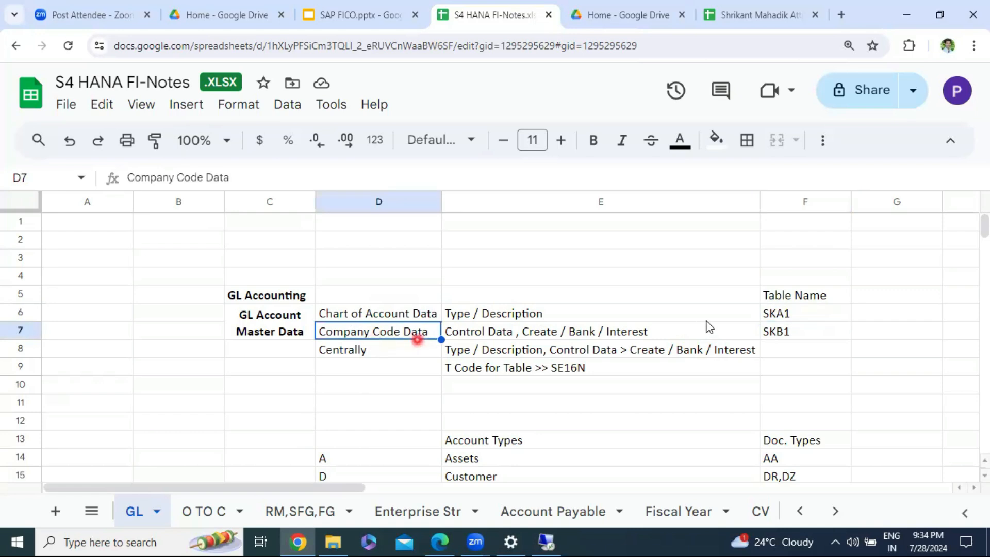
click(799, 337)
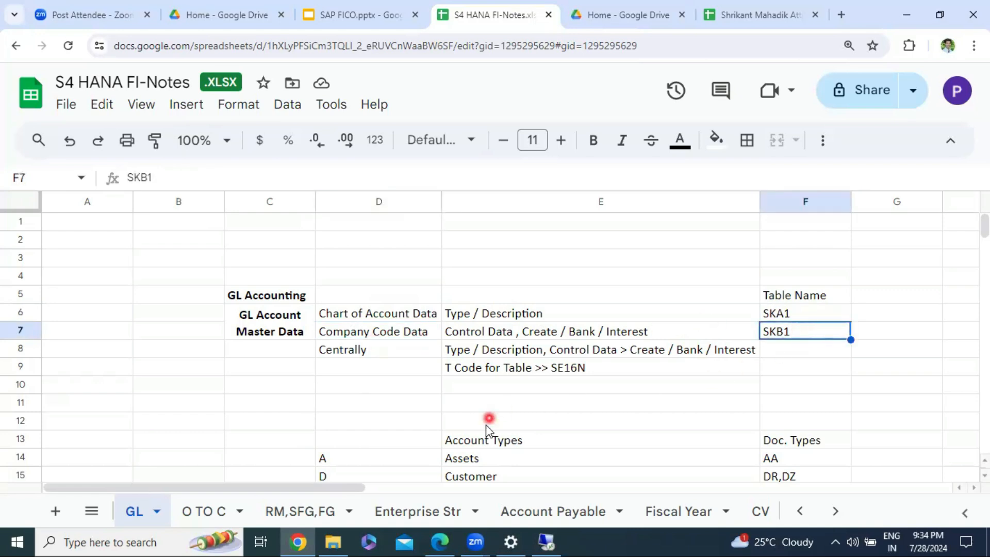
click(505, 371)
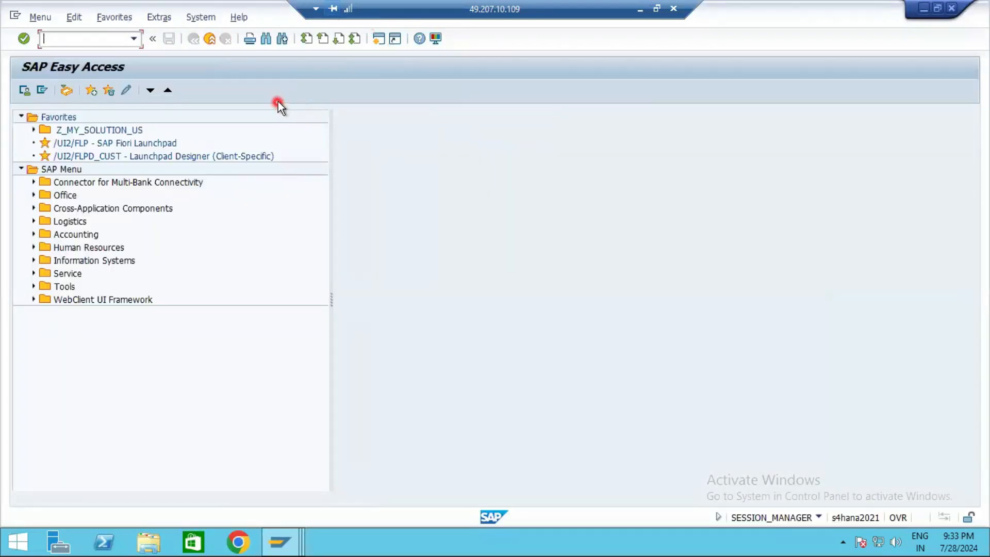
Step: Open transaction SE16N in SAP and load table SKA1, rechecking the table name in the spreadsheet notes
text(se16n)
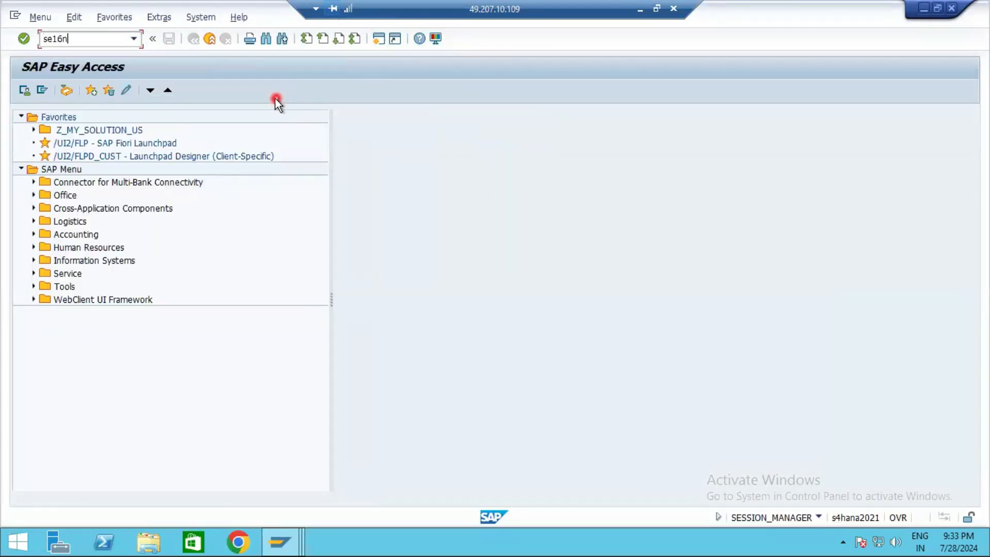
key(Return)
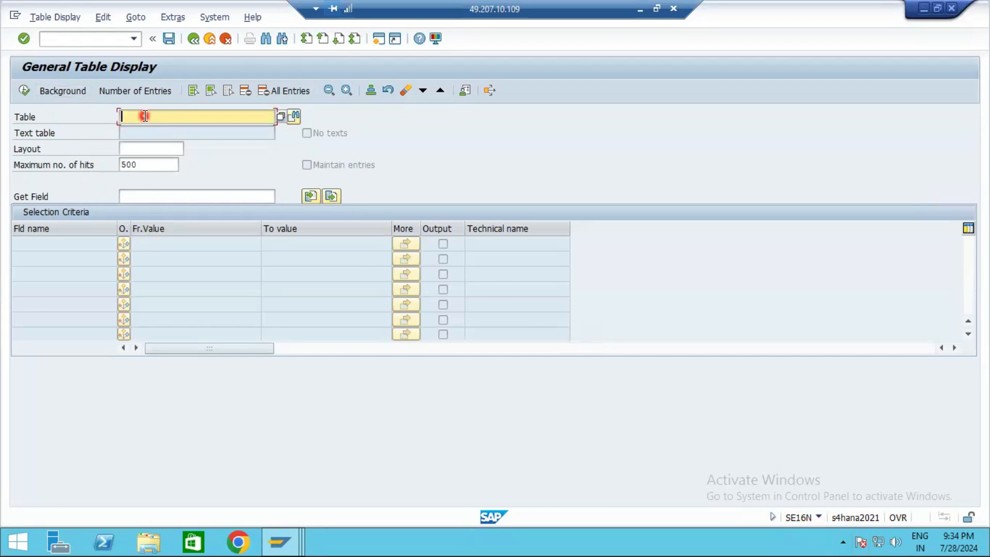
text(s)
click(150, 131)
click(640, 10)
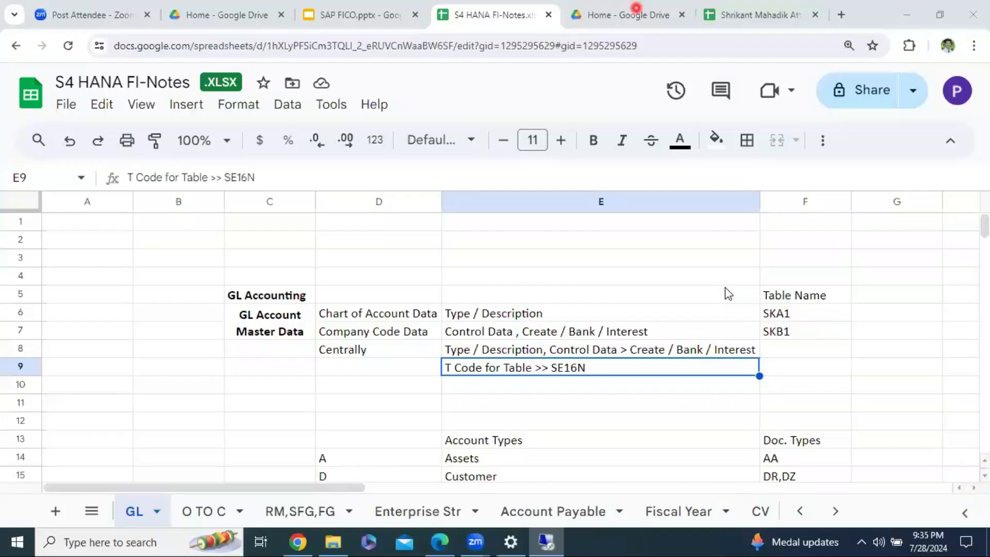
click(765, 314)
click(357, 317)
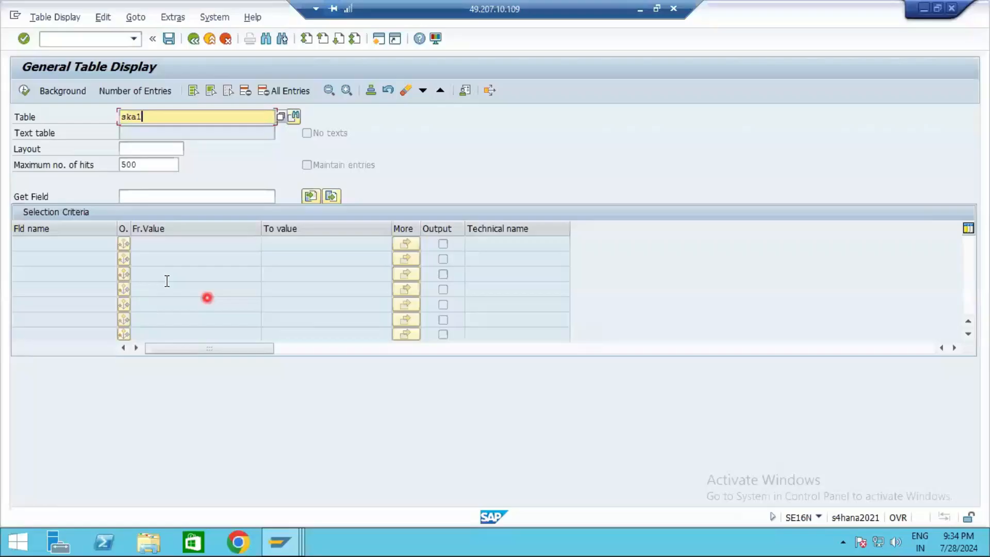
key(Return)
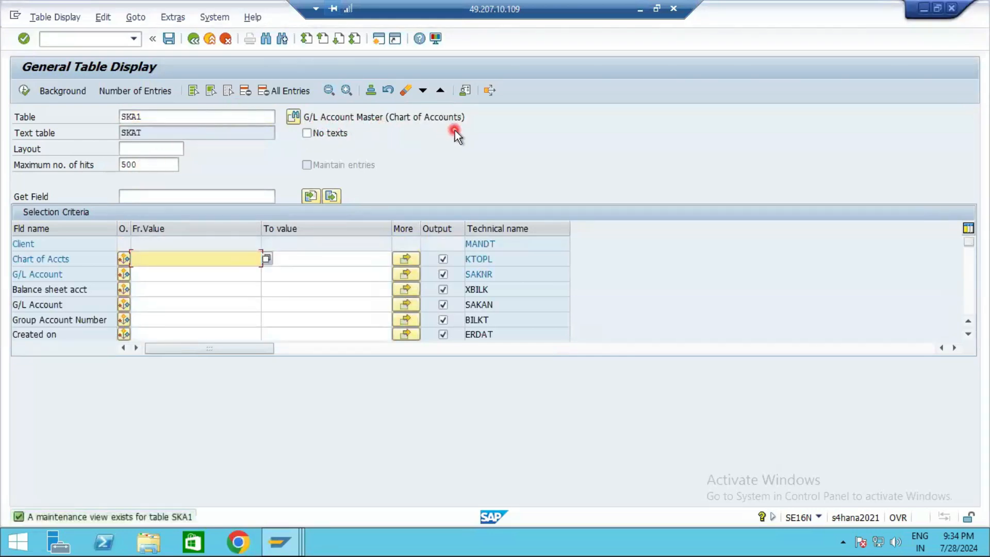
Step: Restrict the SKA1 selection criteria to chart of accounts SM94
click(155, 259)
text(SM94)
key(Return)
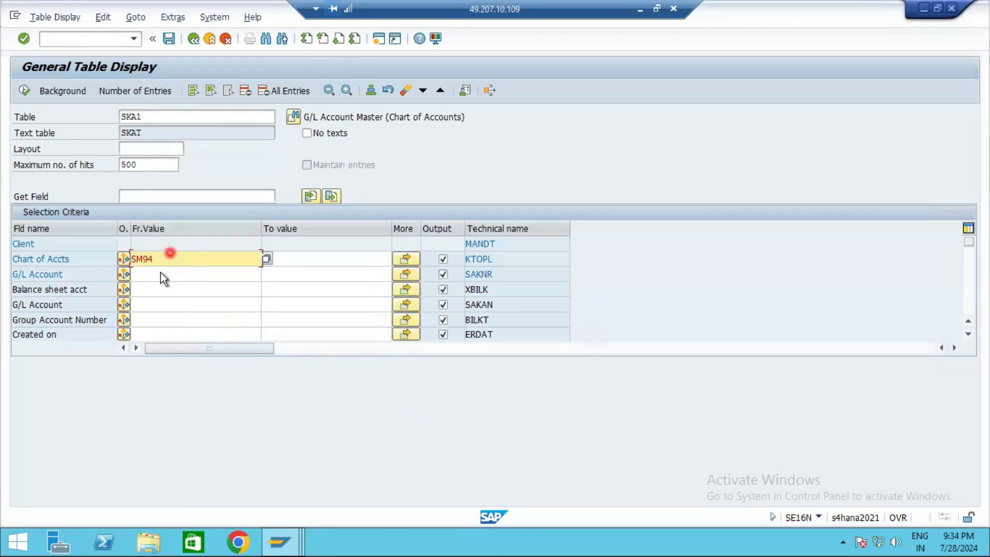
click(168, 116)
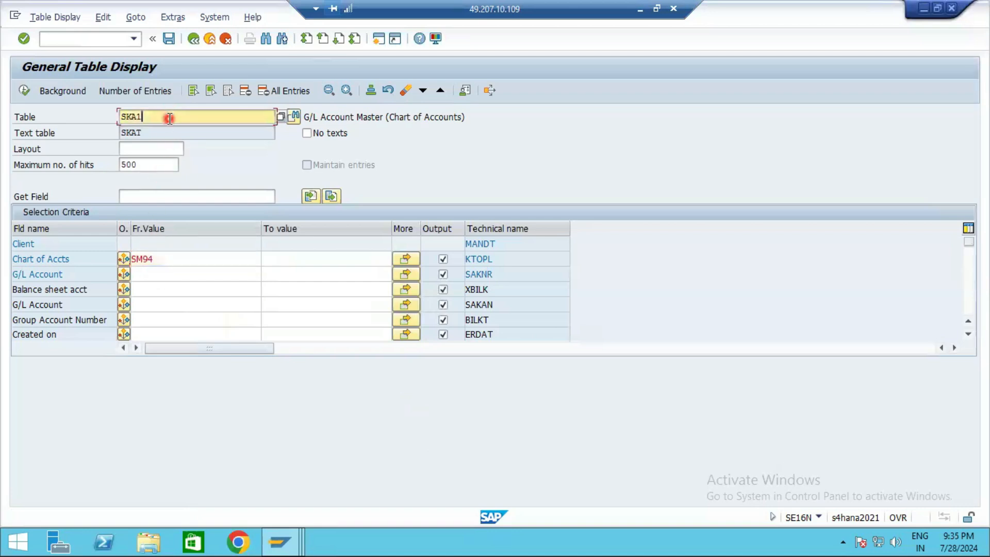
double_click(163, 262)
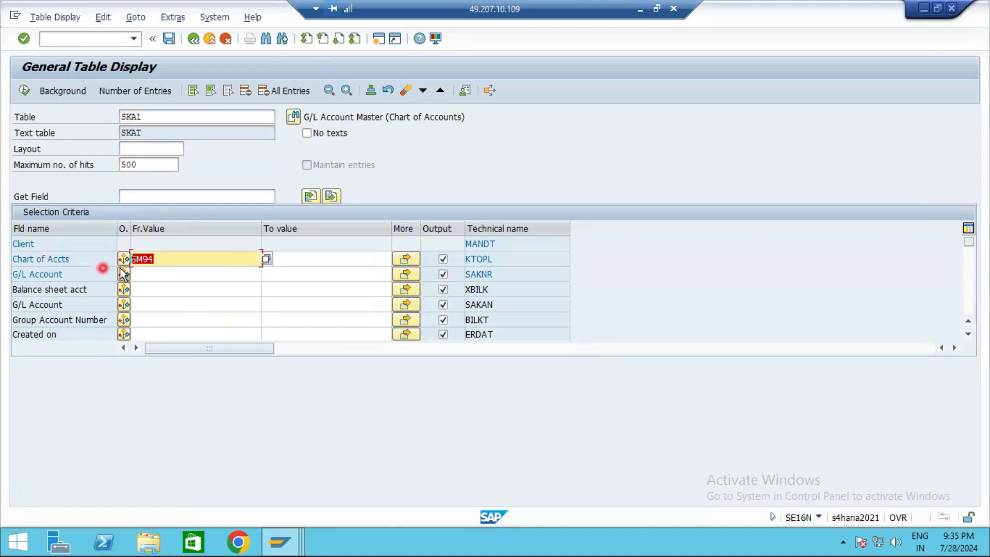
Step: Check the number of matching SKA1 entries and display the table entries found
click(145, 91)
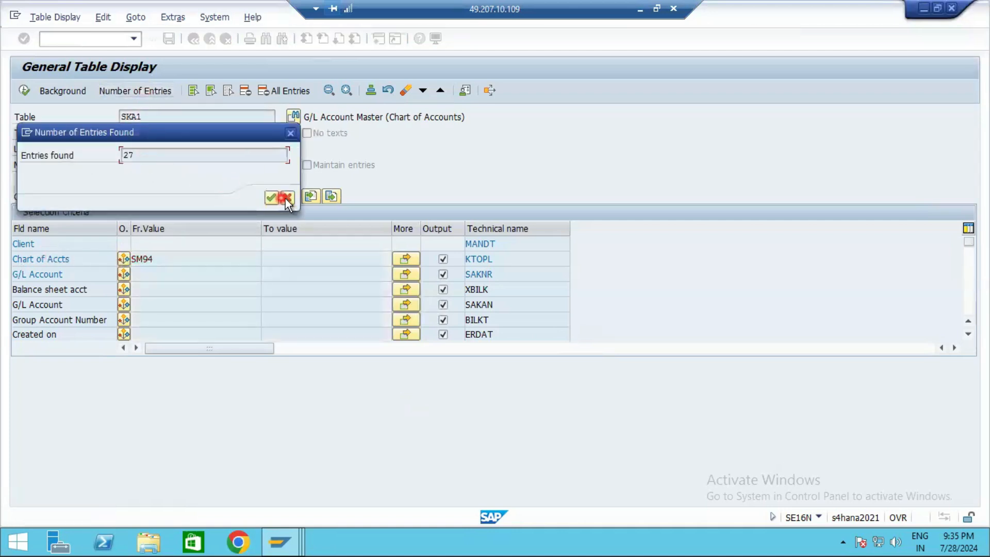
click(272, 196)
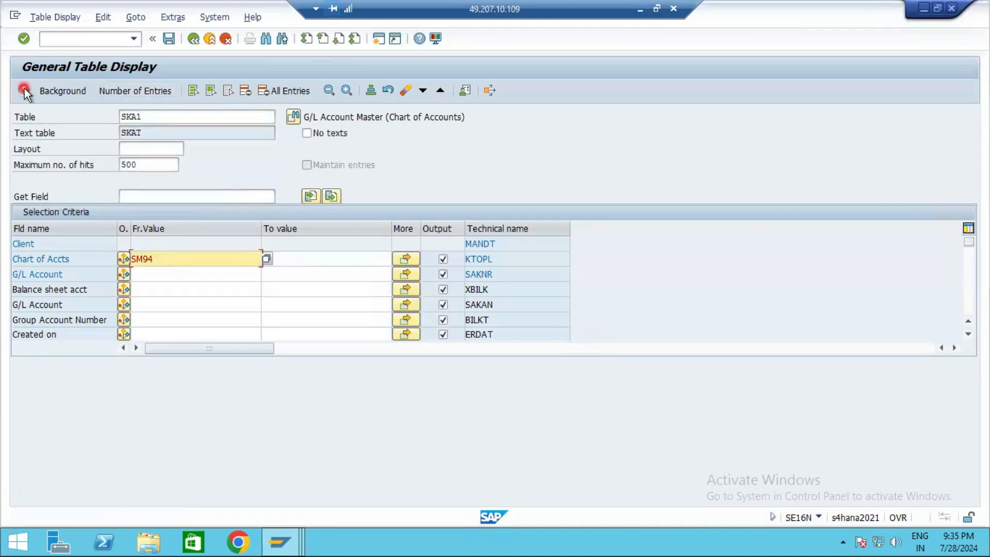
click(24, 91)
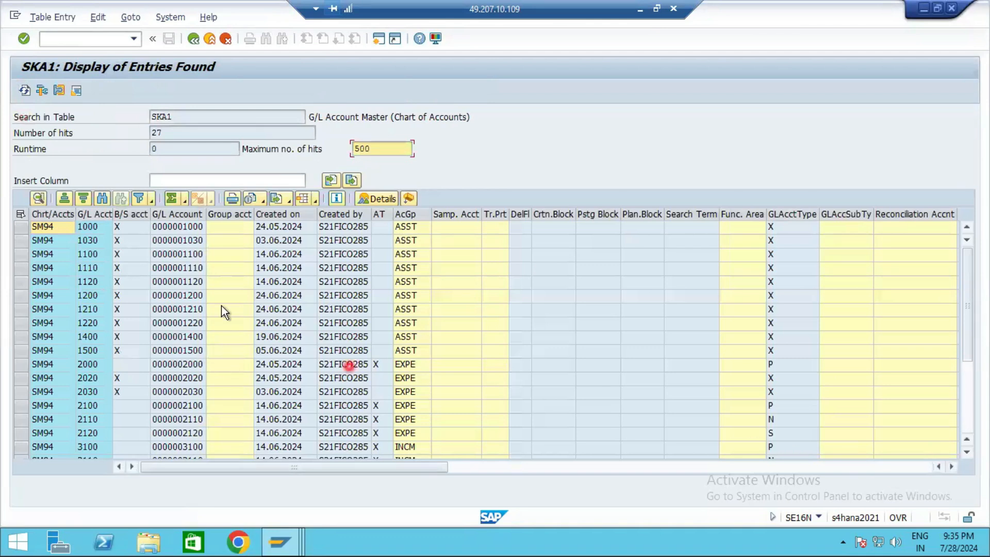
Step: Examine the account group, creation date and G/L account number columns of the SKA1 entries
click(436, 259)
click(412, 279)
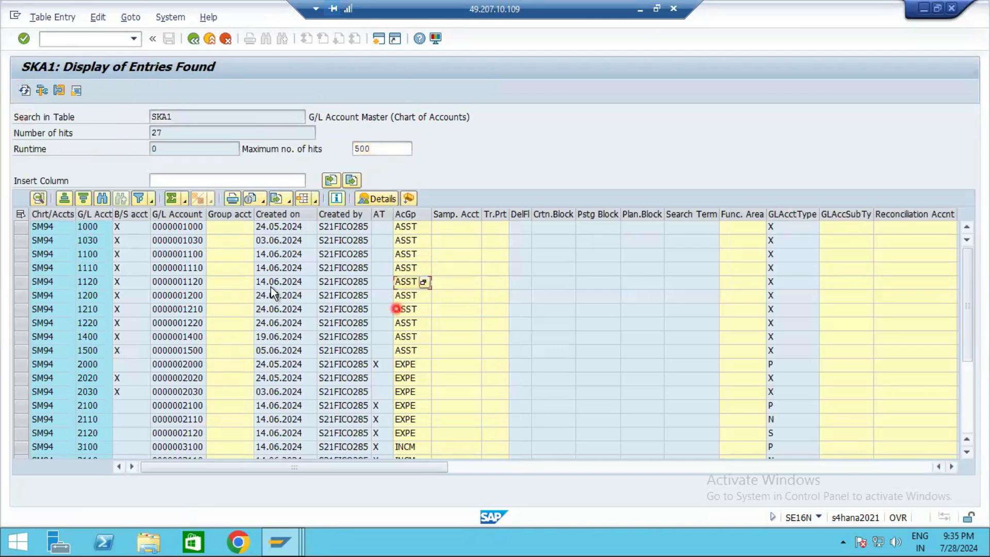
click(262, 244)
click(138, 254)
click(179, 271)
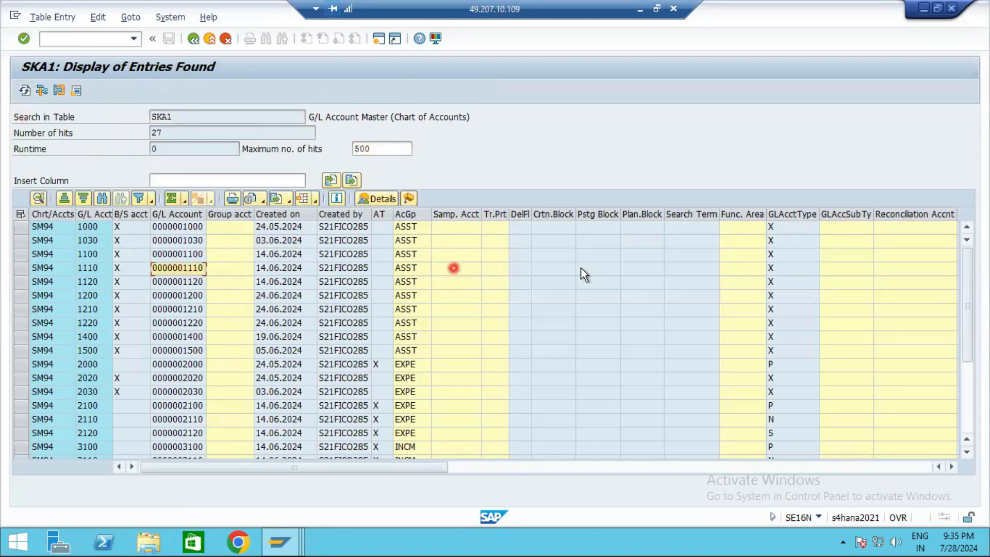
Step: Examine the chart of accounts, G/L account, balance sheet account and P&L statement account type columns of the SKA1 entries
click(42, 225)
click(98, 259)
click(144, 236)
click(139, 290)
click(133, 356)
click(133, 339)
click(133, 311)
click(133, 291)
click(133, 281)
click(133, 252)
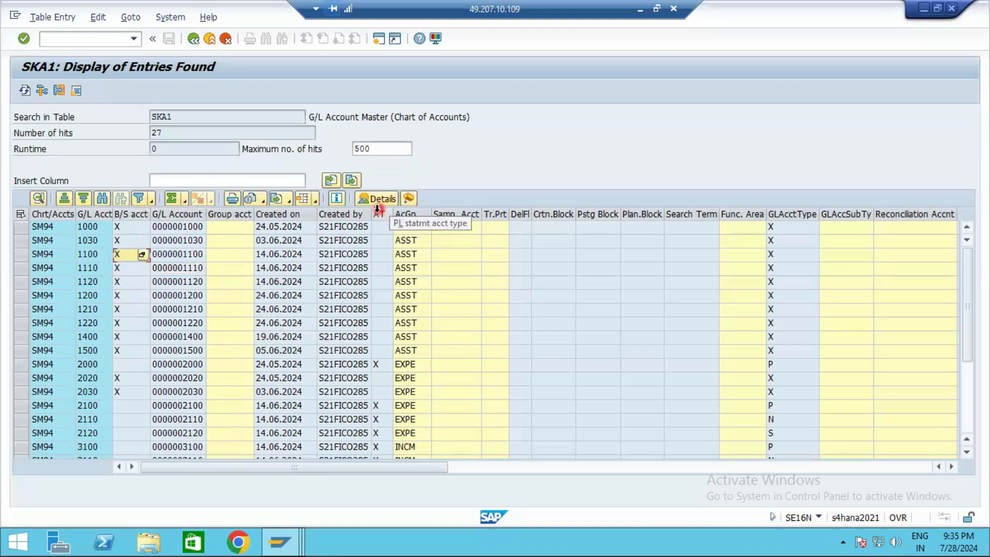
click(383, 363)
click(381, 446)
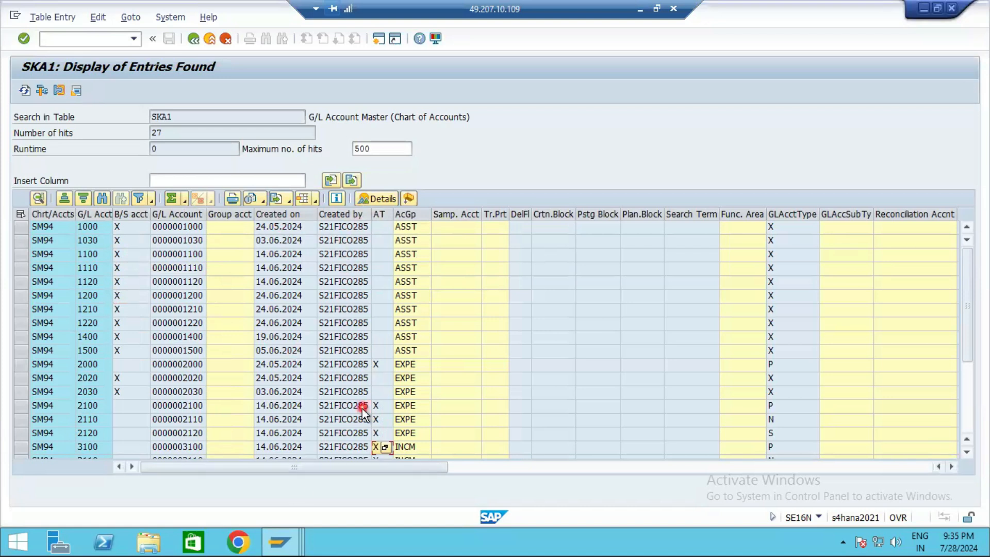
Step: Examine the G/L account type, short text and long text columns of the SKA1 entries
drag(443, 470, 679, 474)
click(456, 364)
click(482, 391)
drag(644, 473, 816, 469)
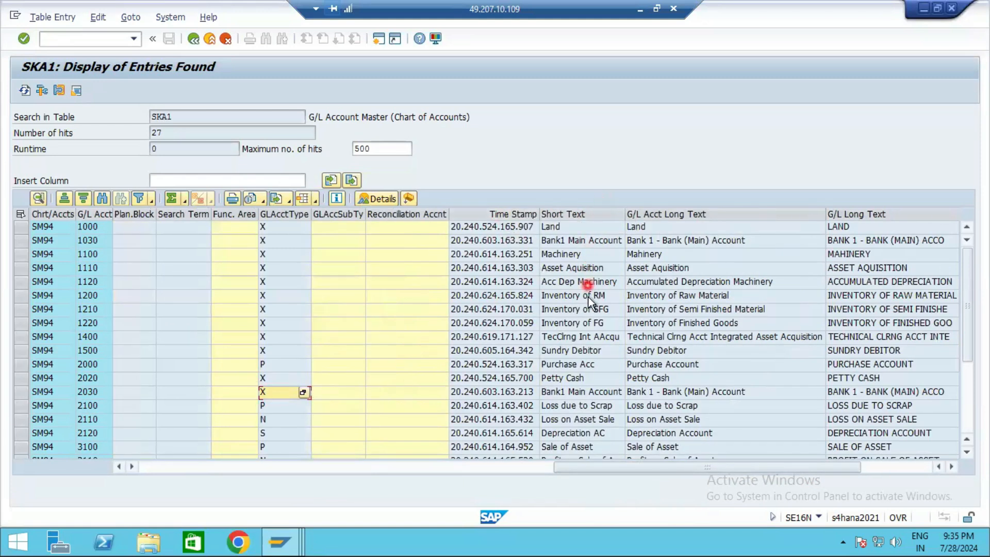
Step: Examine the last columns of the SKA1 entries and switch to the spreadsheet notes to point out the Type / Description entry
drag(701, 471, 856, 498)
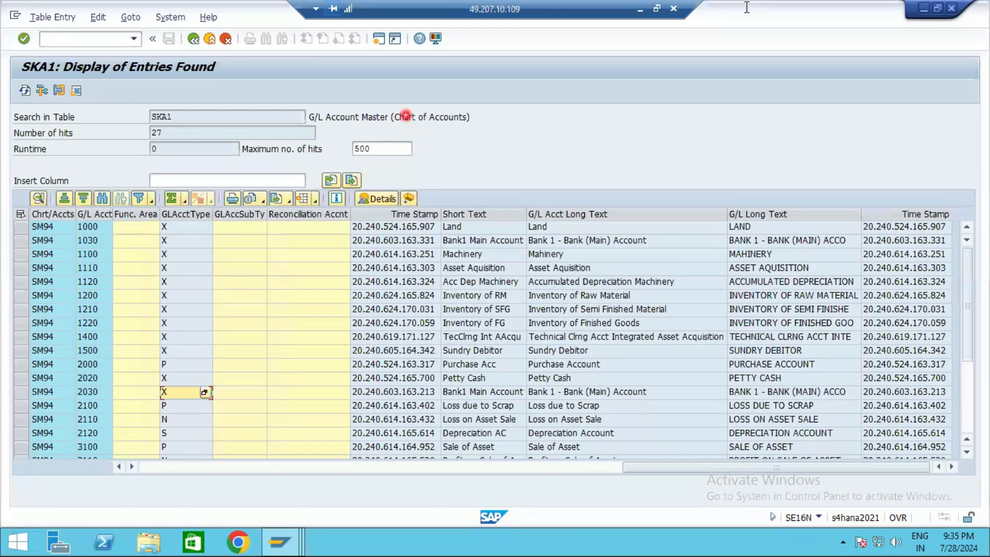
click(639, 7)
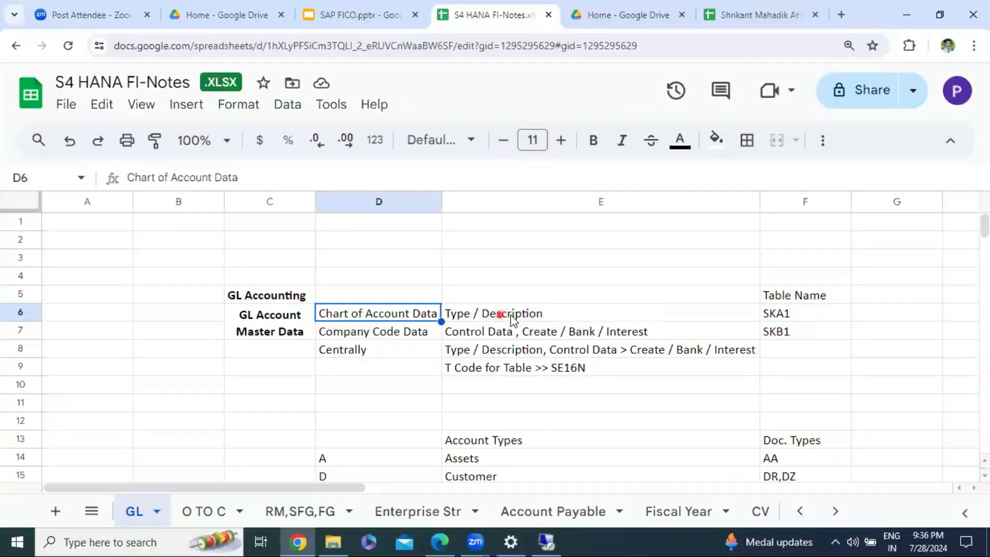
click(503, 314)
Step: Switch to the G/L account display in SAP and review account 1100's type/description, control data and create/bank/interest details
click(557, 541)
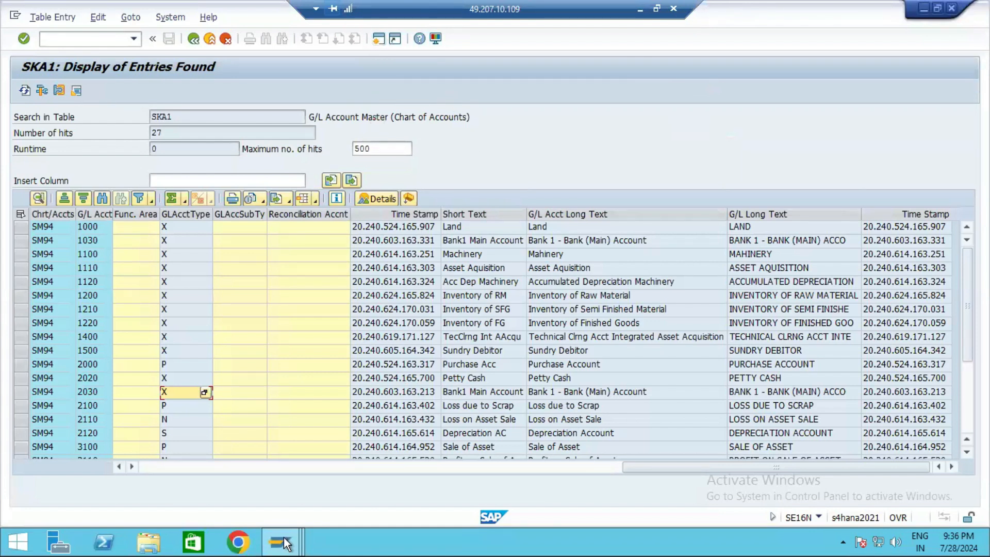
mouse_move(283, 543)
click(260, 454)
click(426, 170)
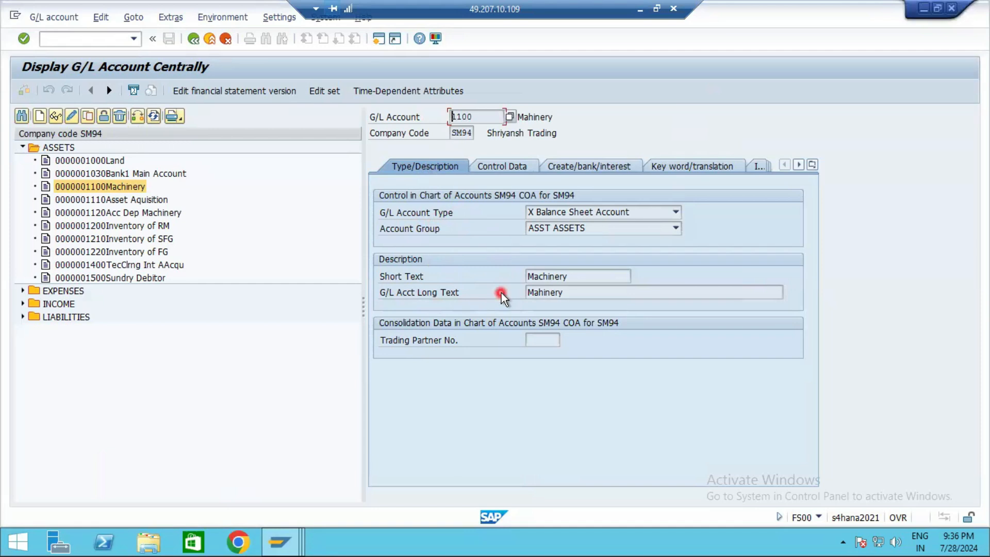
click(512, 166)
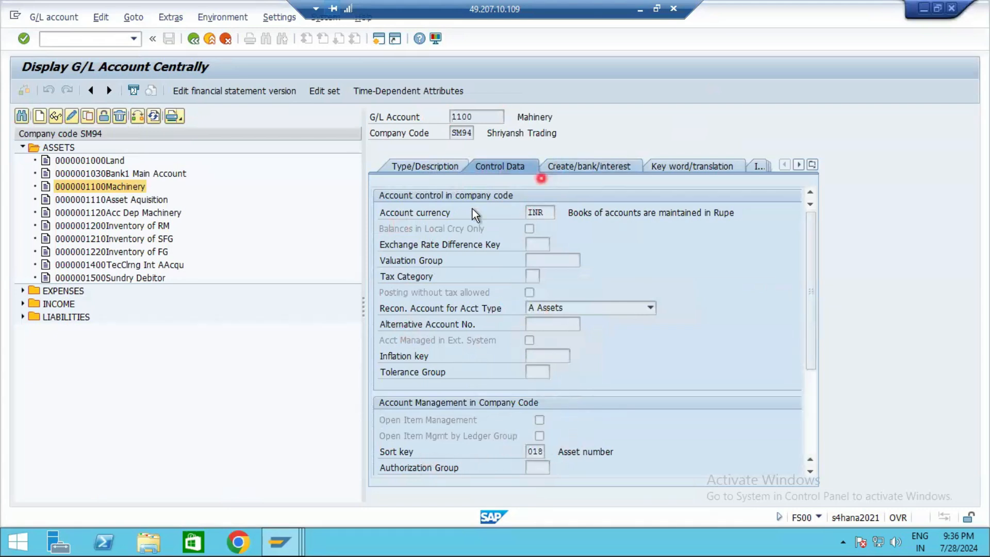
click(581, 167)
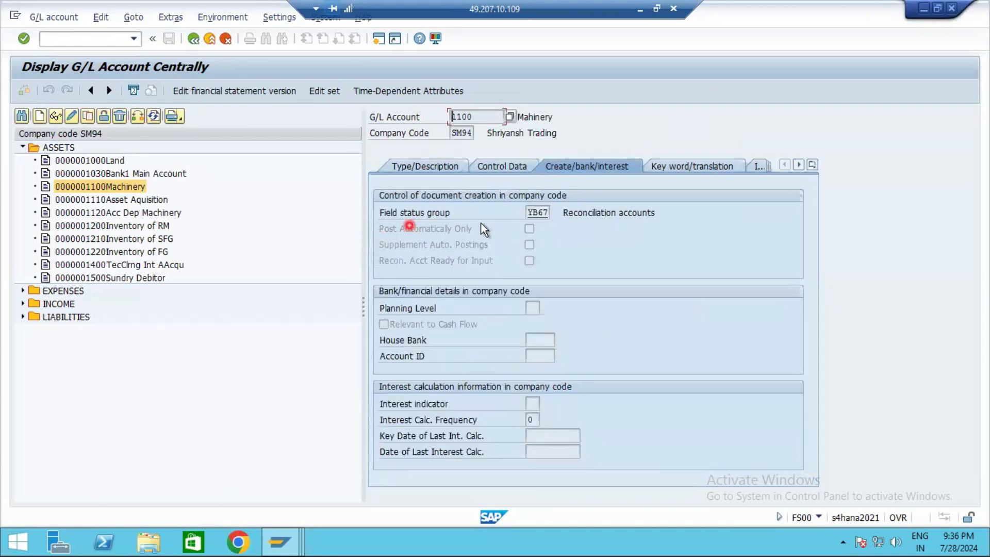
Step: Look up the table name for company code data in the spreadsheet notes and return to the SKA1 entries in SAP
click(638, 10)
click(811, 334)
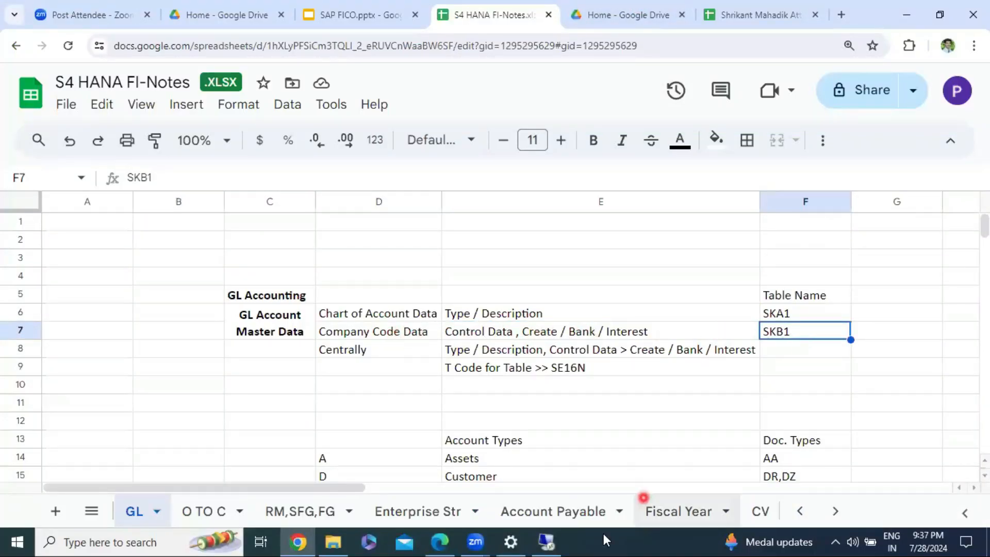
click(550, 541)
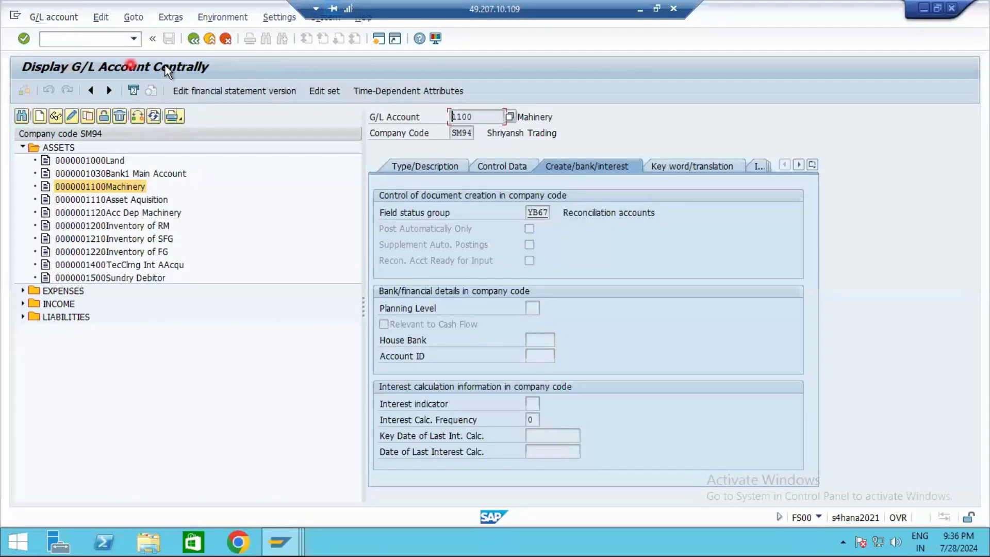
mouse_move(279, 541)
click(418, 459)
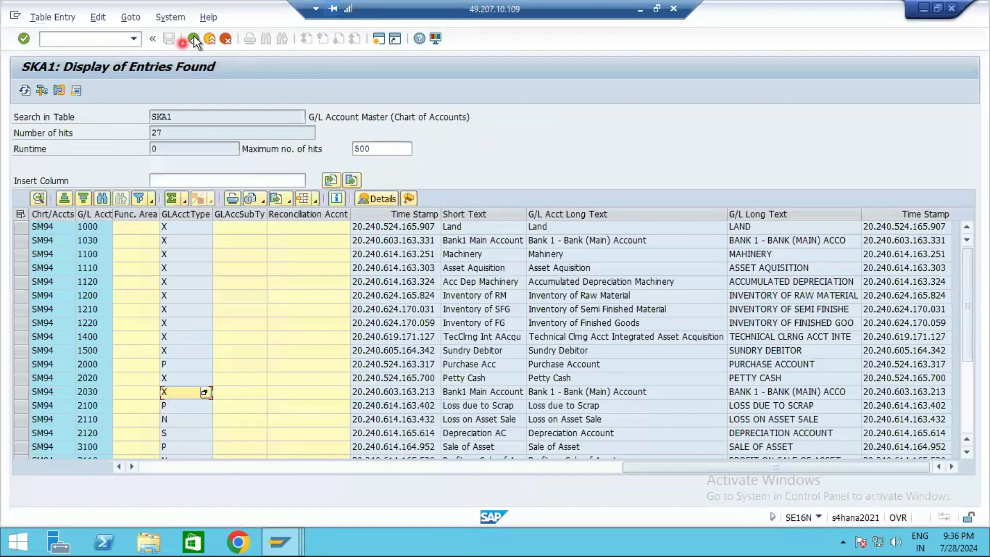
Step: Leave the SKA1 entries and load table SKB1 in the General Table Display
click(194, 39)
click(146, 118)
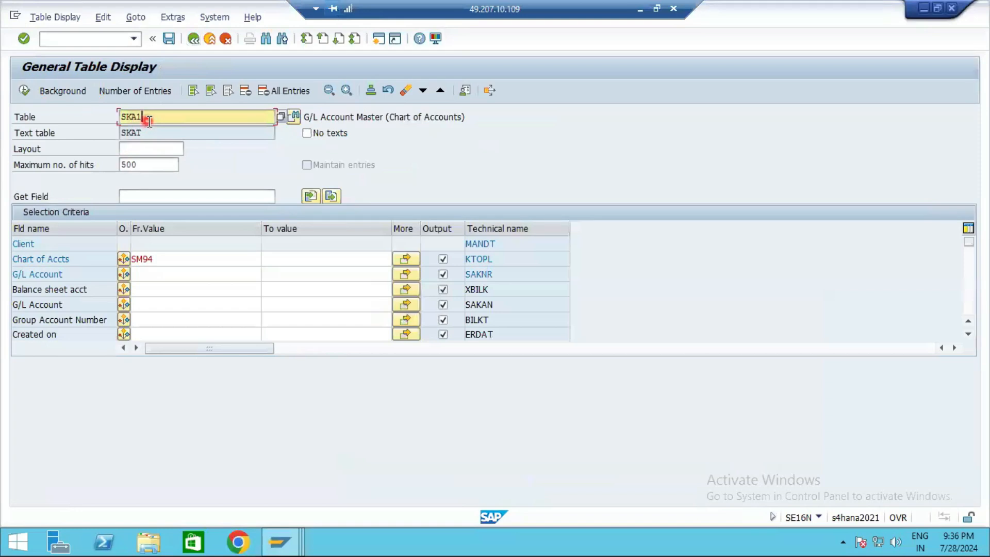
key(BackSpace)
key(BackSpace)
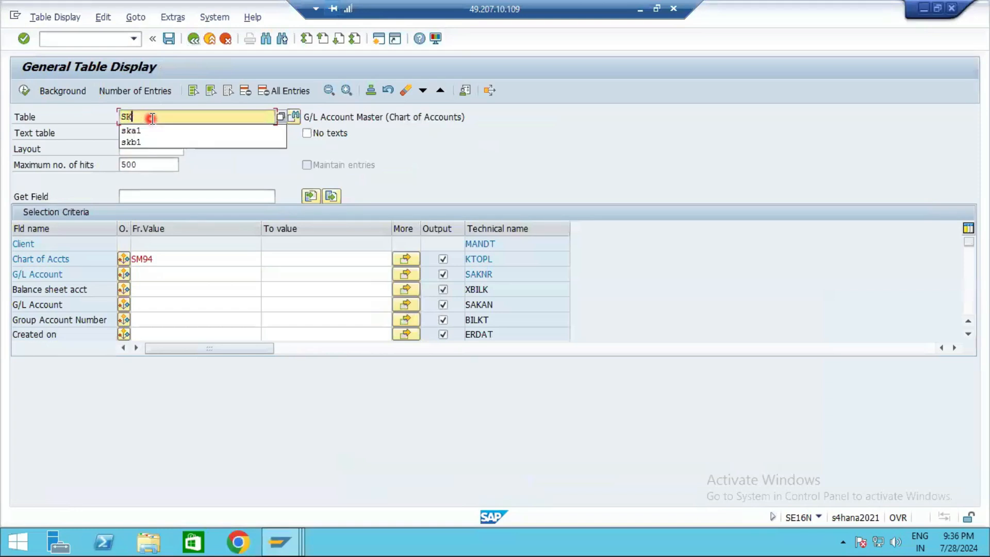
click(143, 144)
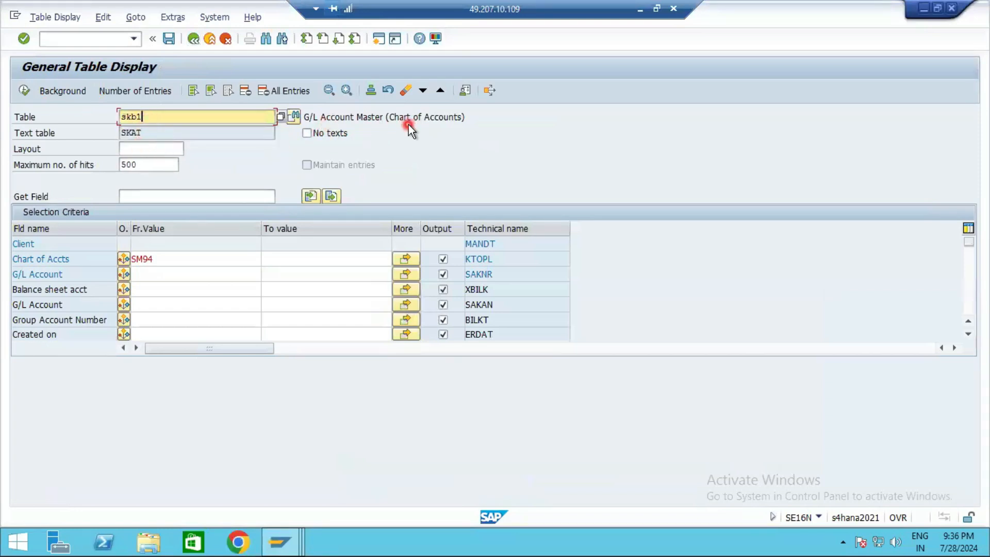
key(Return)
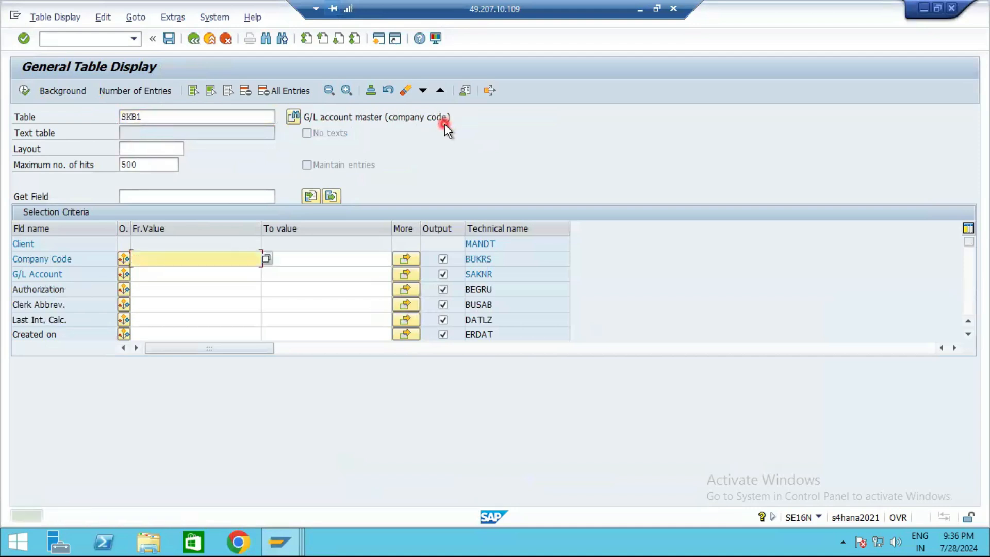
Step: Set the company code selection criterion to SM94
click(152, 258)
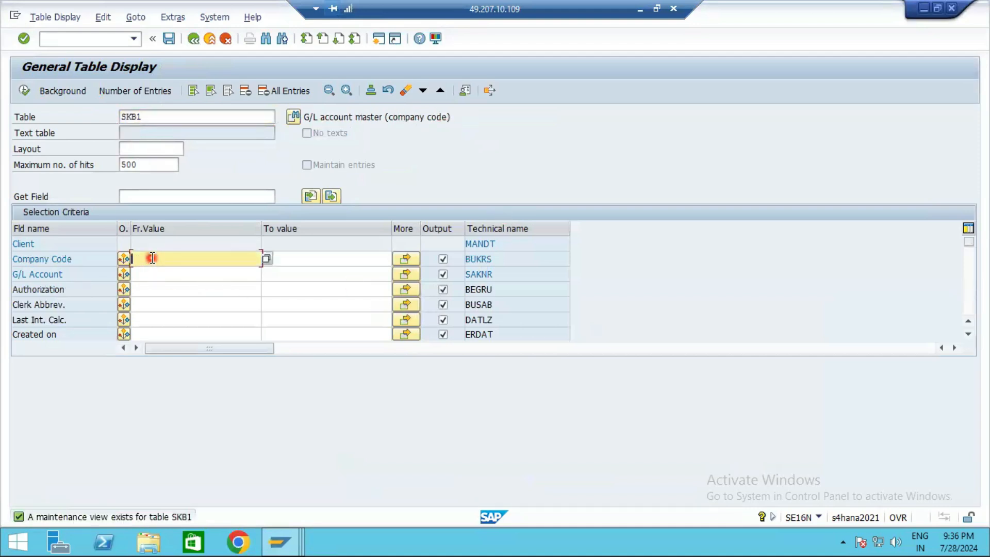
text(SM11)
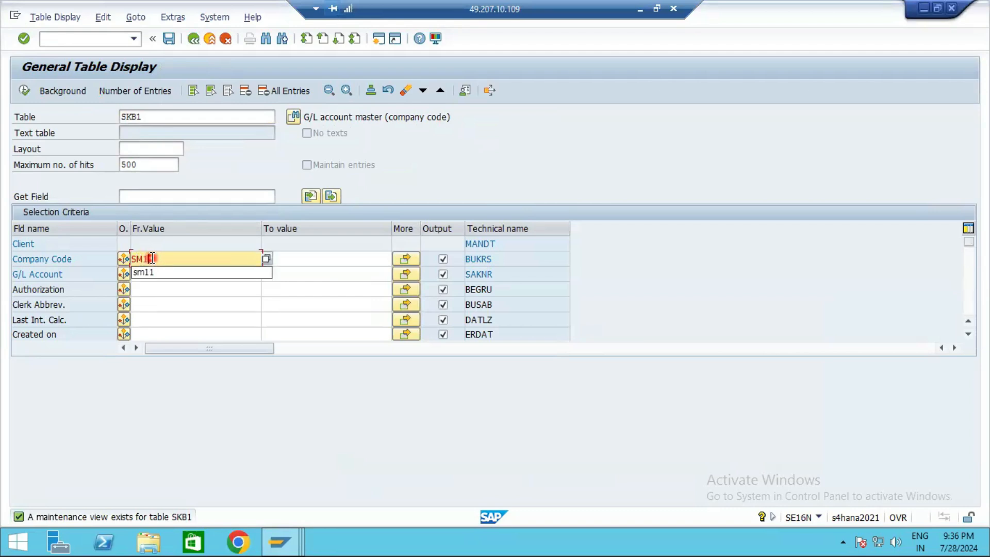
key(BackSpace)
key(BackSpace)
text(94)
Step: Check the number of matching SKB1 entries and display the company code entries found
click(153, 90)
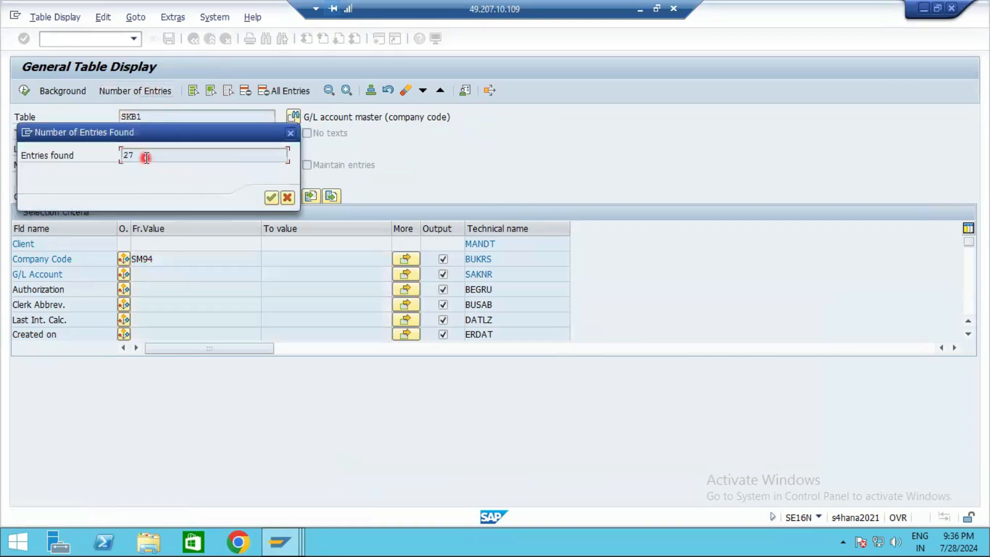
click(270, 199)
click(20, 91)
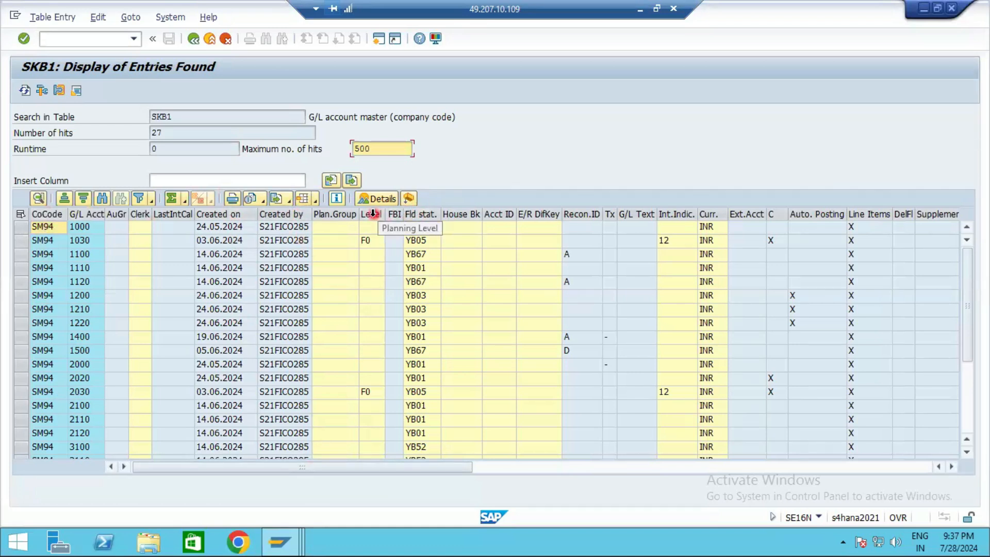
Step: Examine the field status, reconciliation ID, interest indicator and currency columns of the SKB1 entries
click(426, 214)
drag(463, 467, 558, 467)
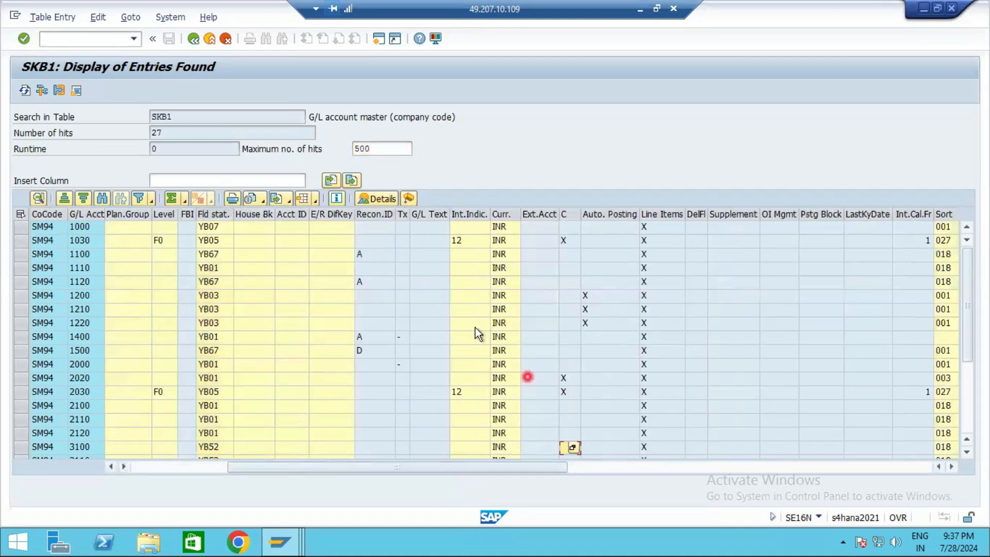
click(385, 215)
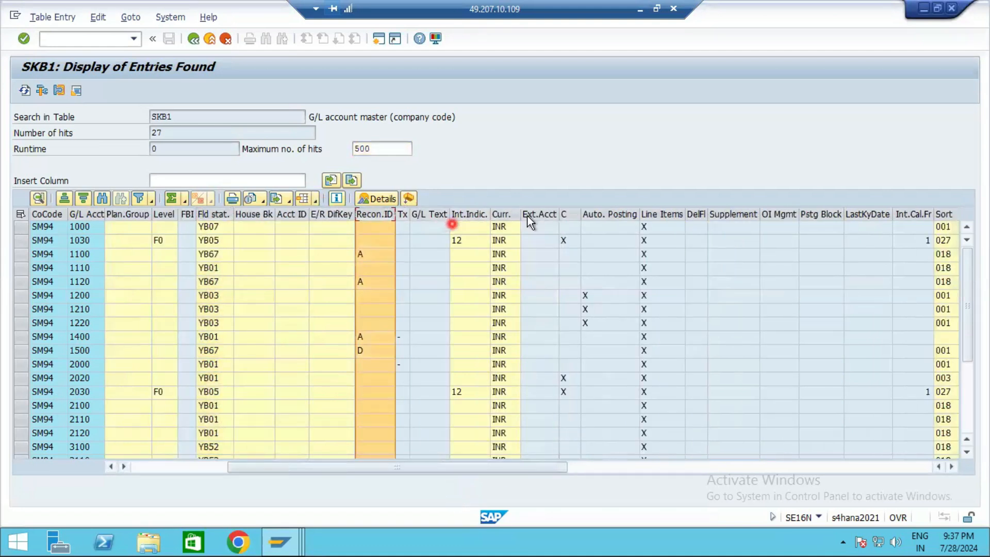
click(468, 215)
click(515, 215)
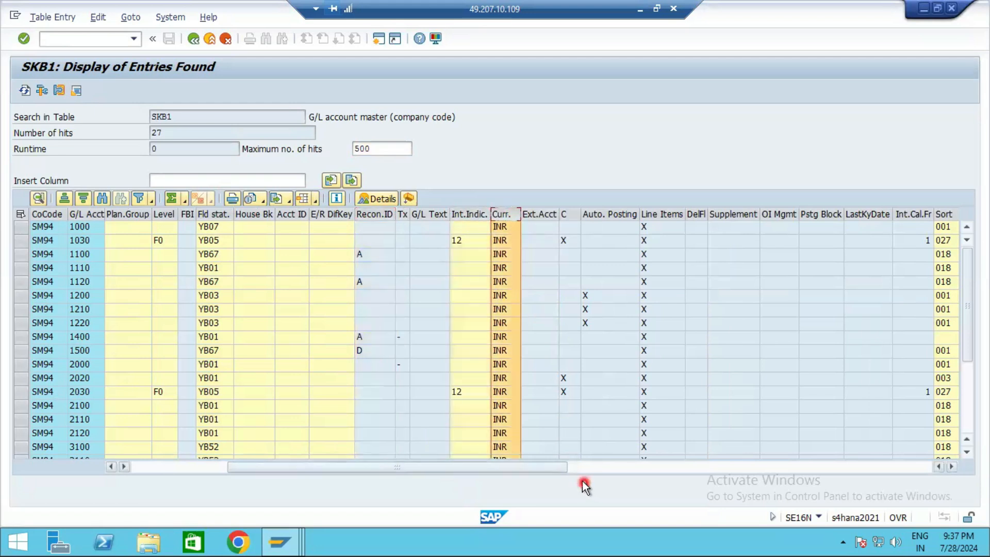
Step: Examine the automatic posting, line items and sort key columns of the SKB1 entries
drag(551, 464, 626, 462)
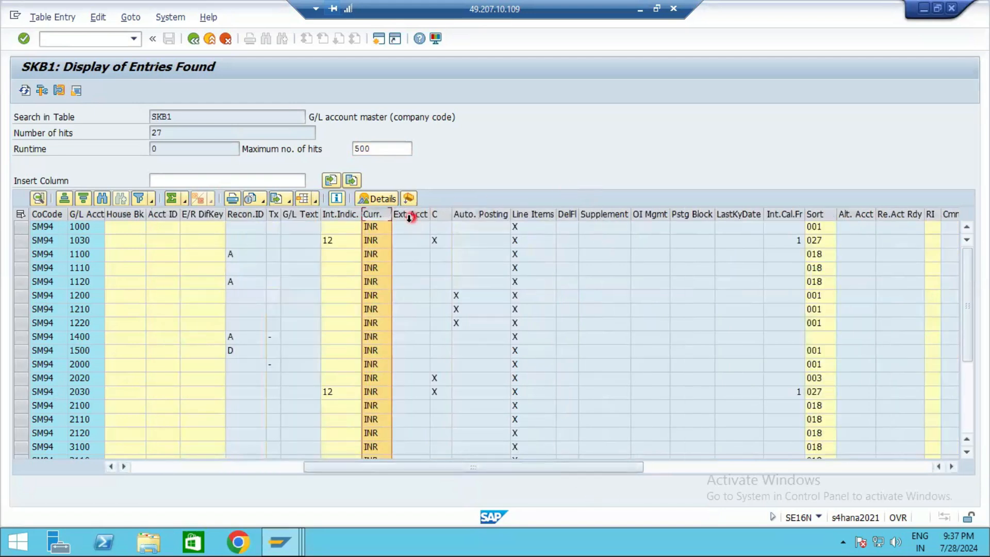
click(495, 211)
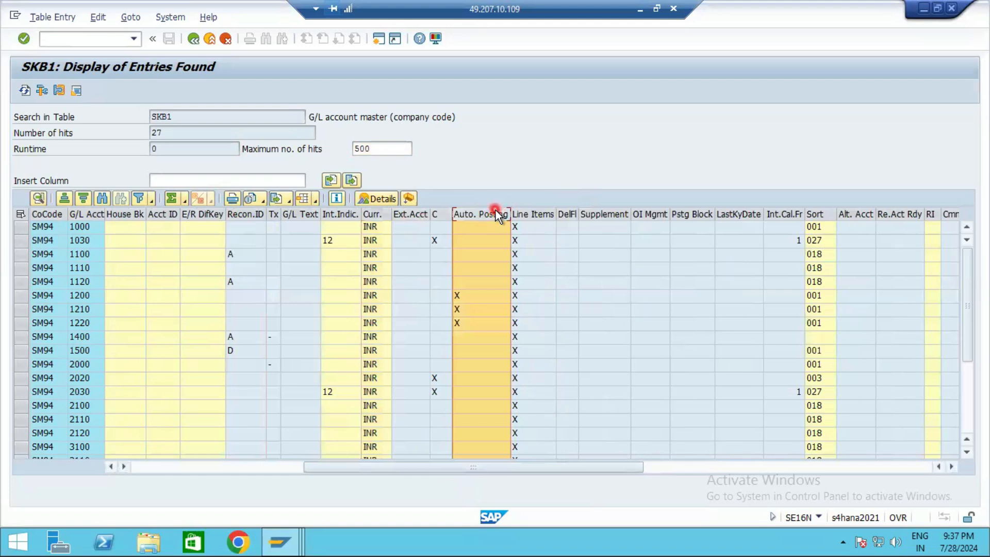
click(525, 214)
drag(624, 469, 749, 449)
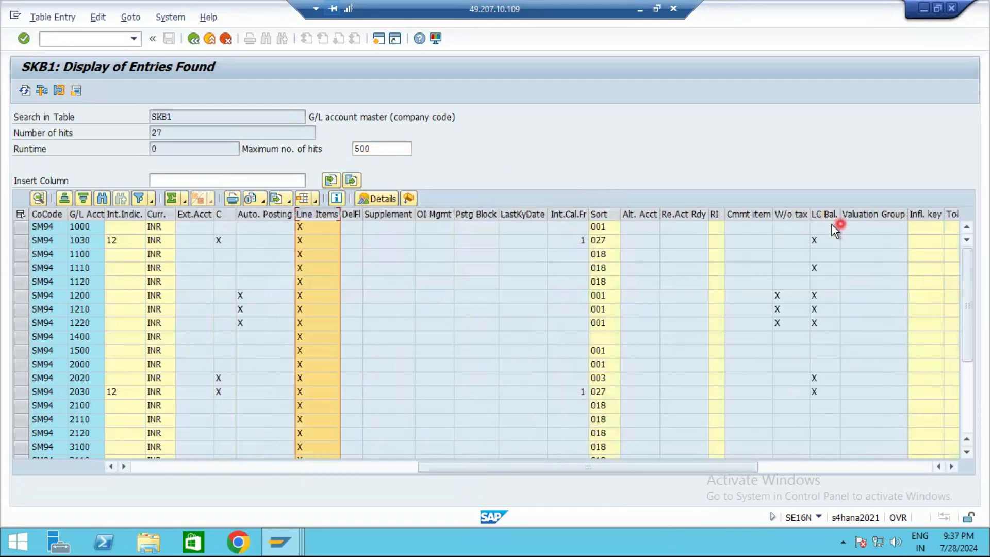
click(914, 468)
click(251, 214)
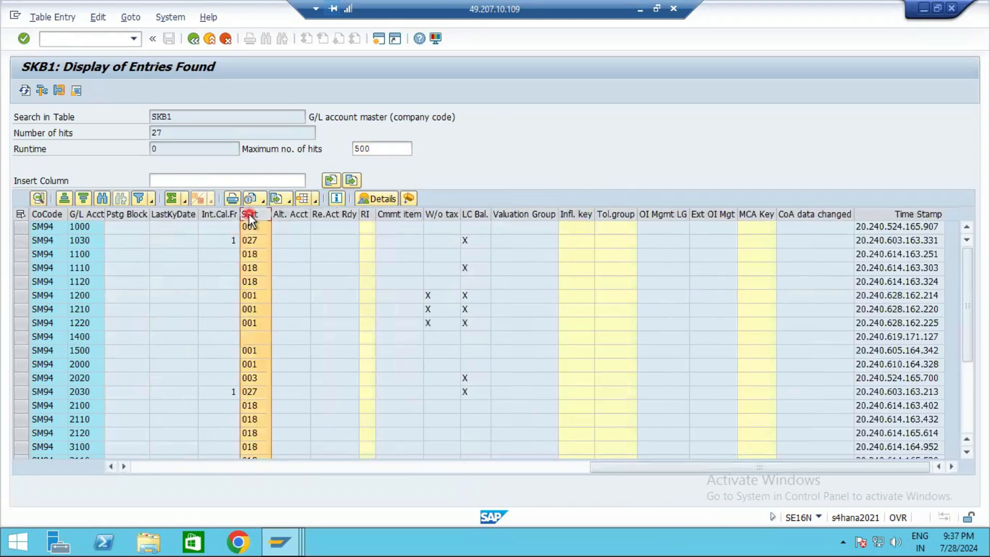
Step: Return to the SKB1 selection screen and review the fields available as selection criteria
click(195, 40)
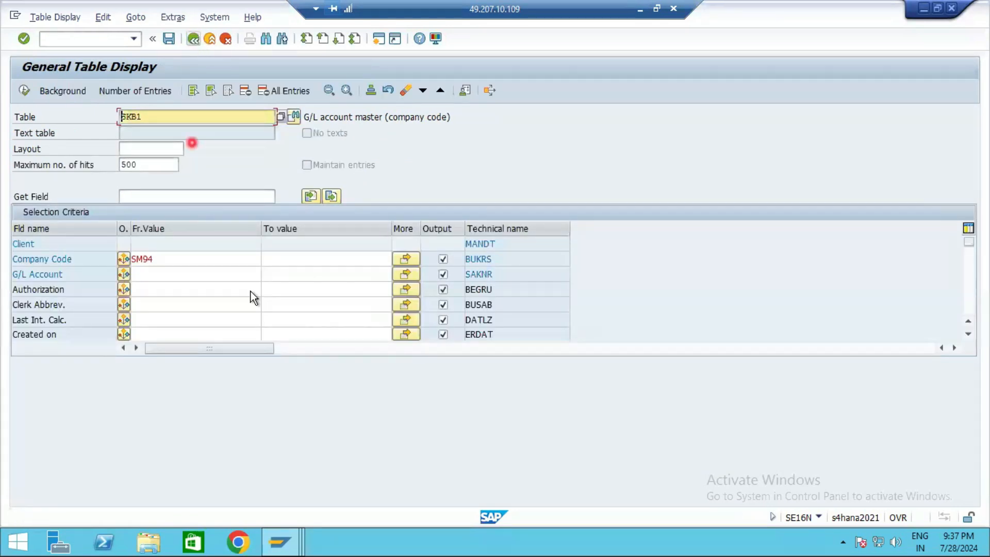
scroll(288, 299, down, 1)
click(54, 270)
scroll(41, 312, down, 8)
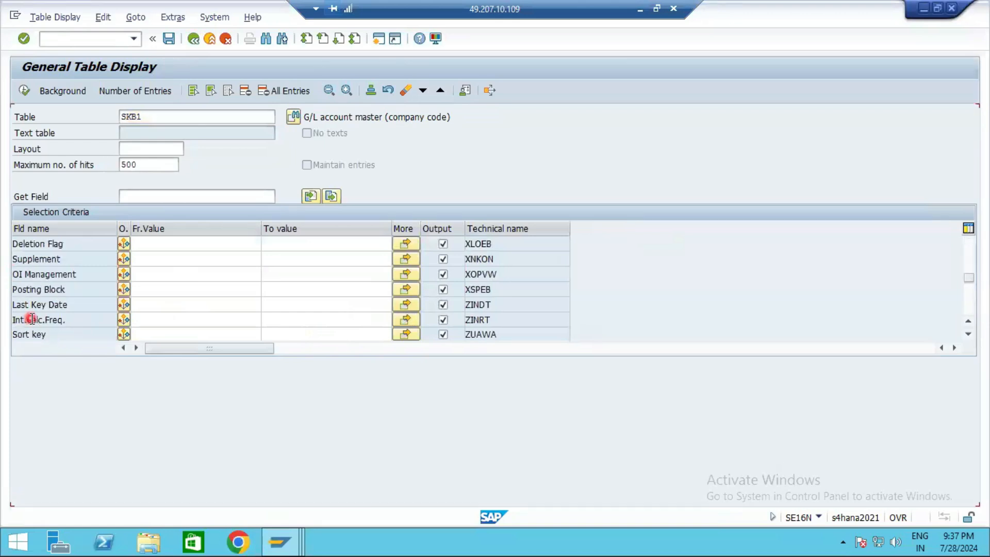
scroll(30, 319, down, 3)
scroll(30, 319, up, 5)
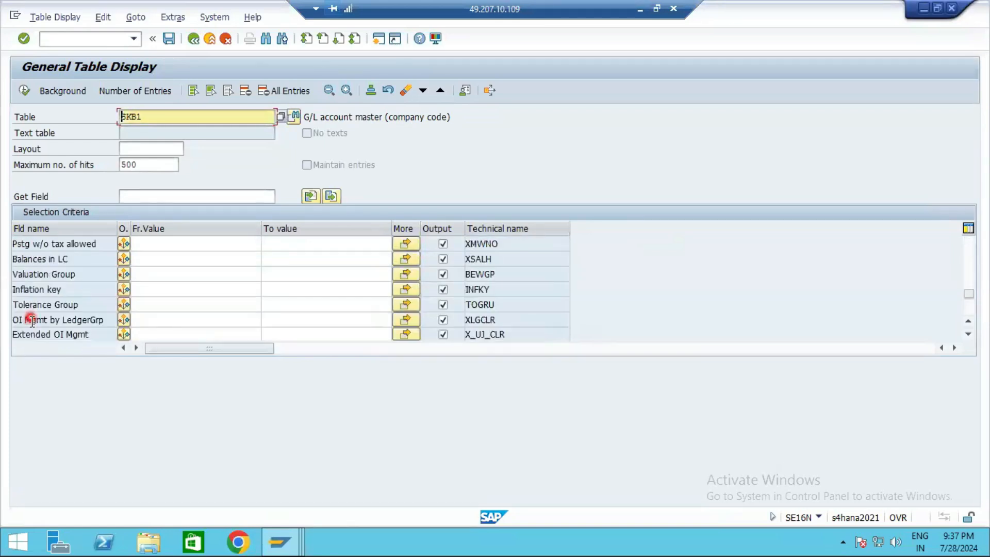
scroll(31, 309, up, 1)
scroll(34, 294, up, 2)
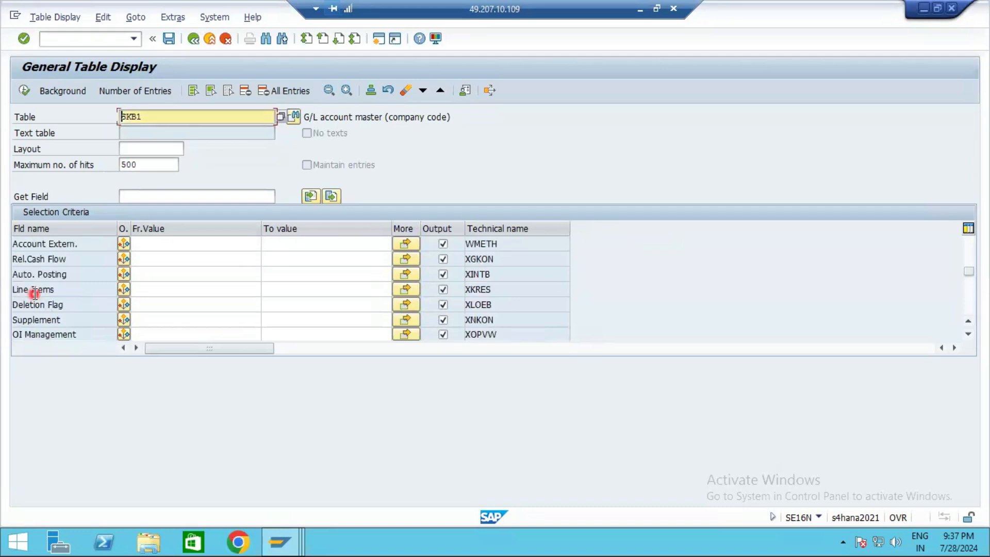
scroll(32, 297, up, 2)
scroll(46, 304, up, 2)
scroll(47, 314, up, 3)
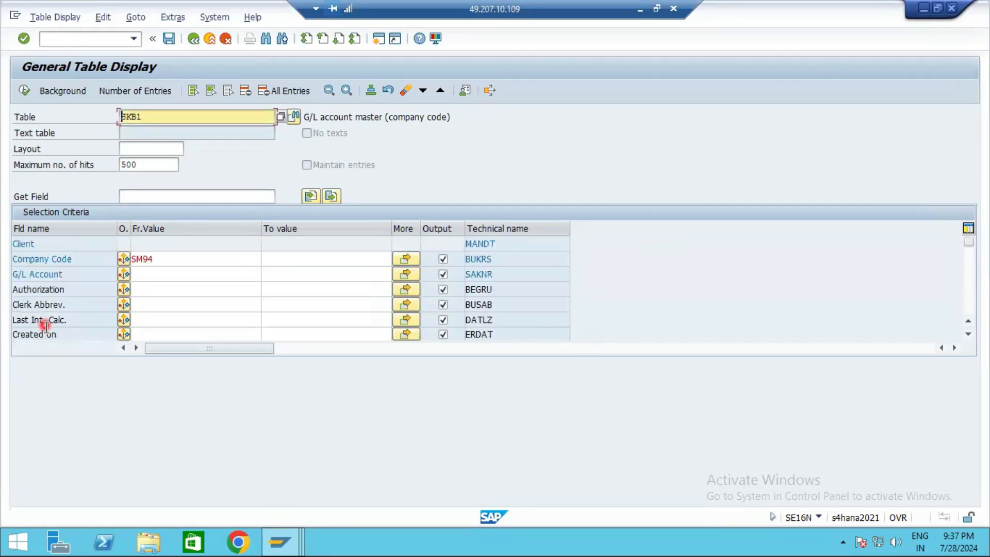
Step: Restrict the SKB1 selection to sort key 001 and check the number of matching entries
scroll(46, 330, down, 3)
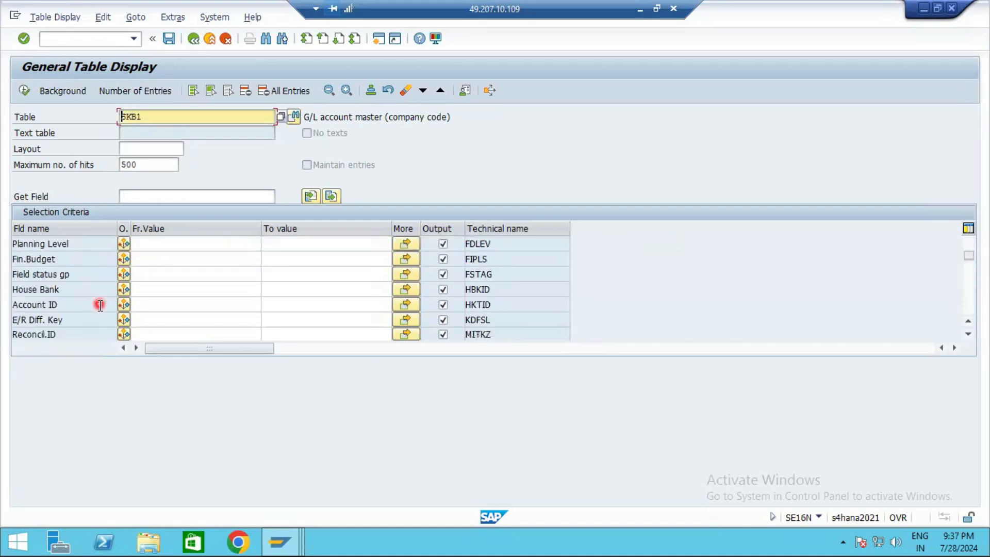
scroll(100, 306, down, 1)
click(111, 289)
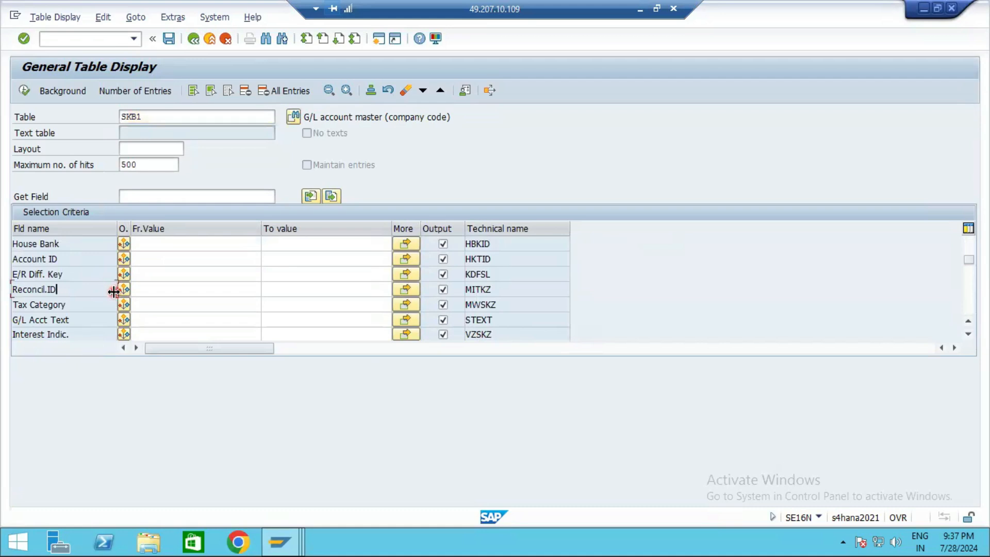
scroll(111, 327, down, 1)
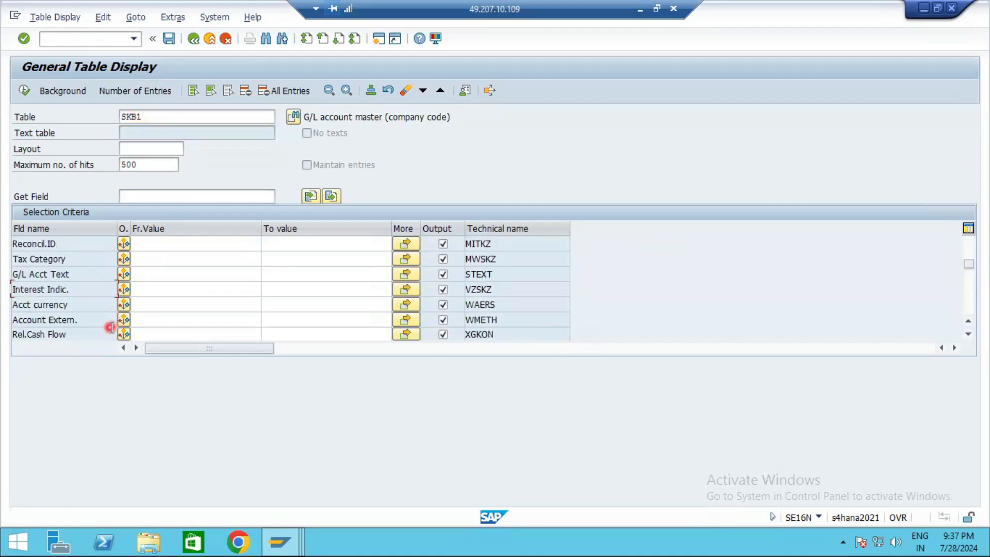
scroll(111, 327, down, 1)
scroll(111, 327, down, 3)
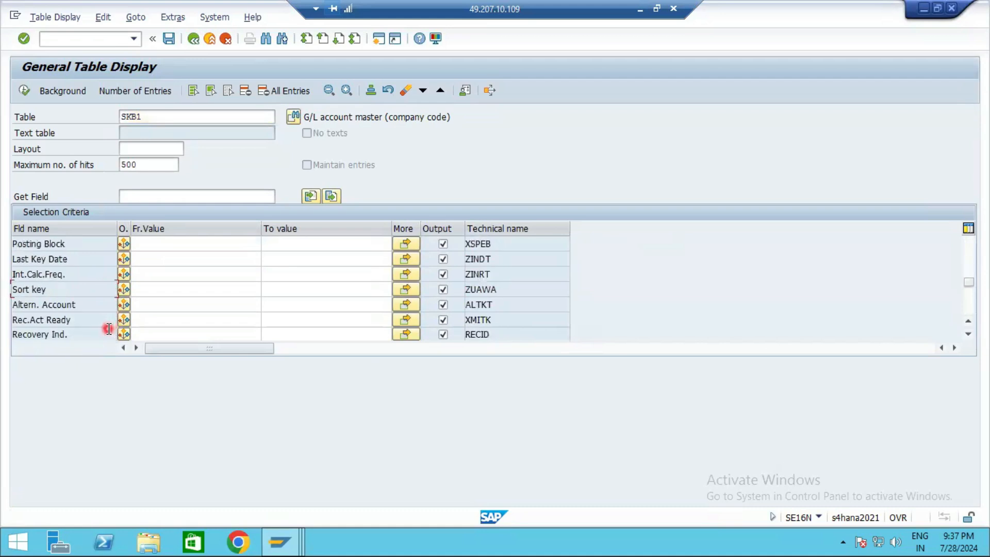
click(175, 289)
text(001)
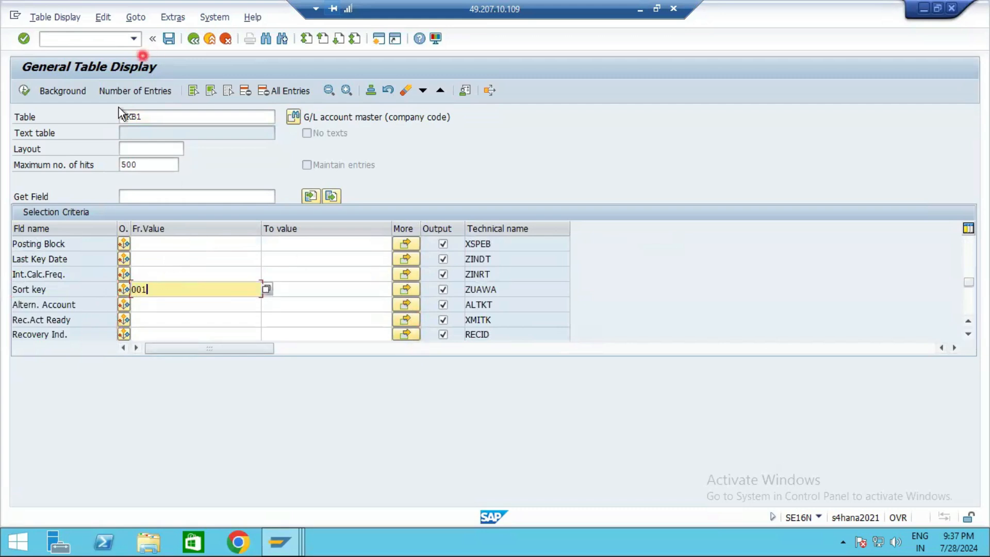
click(115, 94)
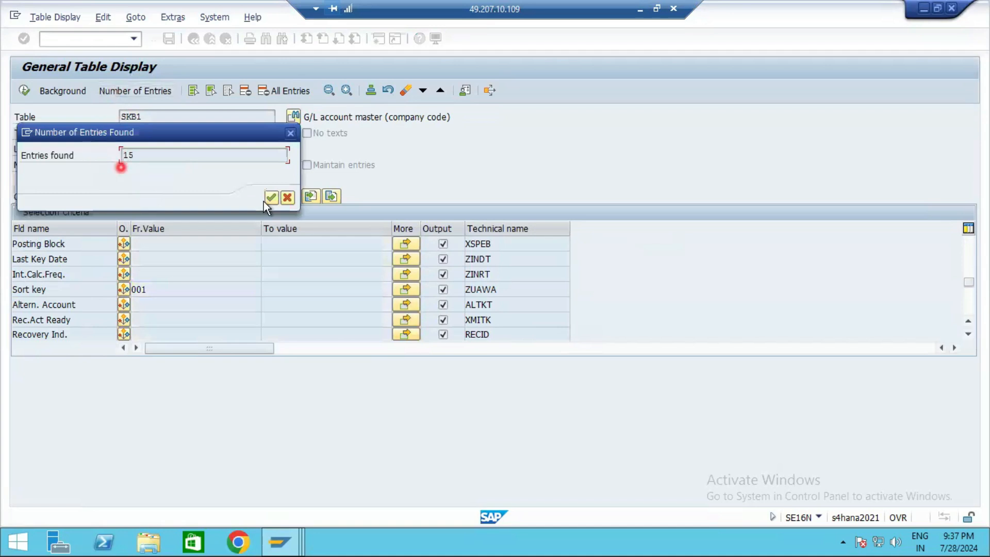
Step: Display the SKB1 entries with sort key 001 and examine their columns through to the sort key and filter options
click(271, 197)
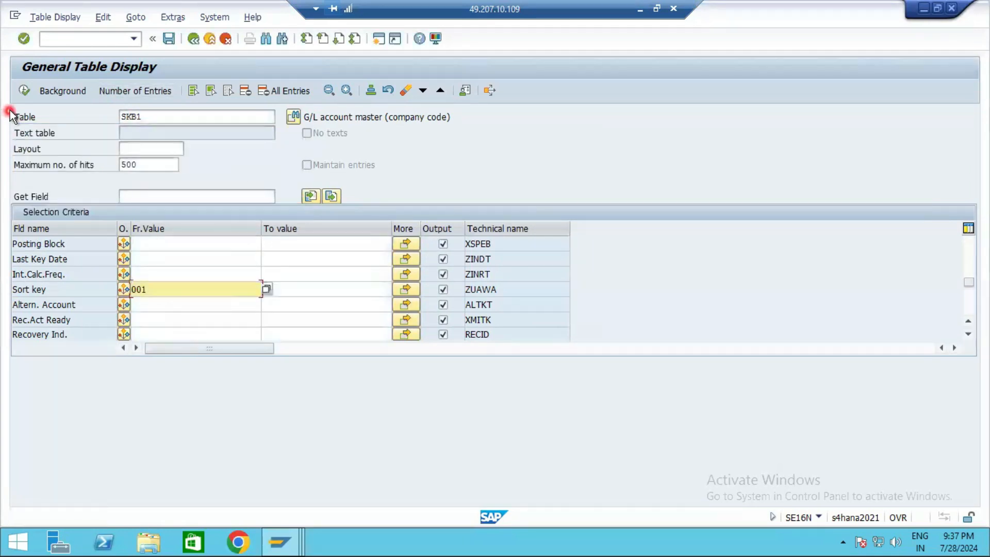
click(23, 92)
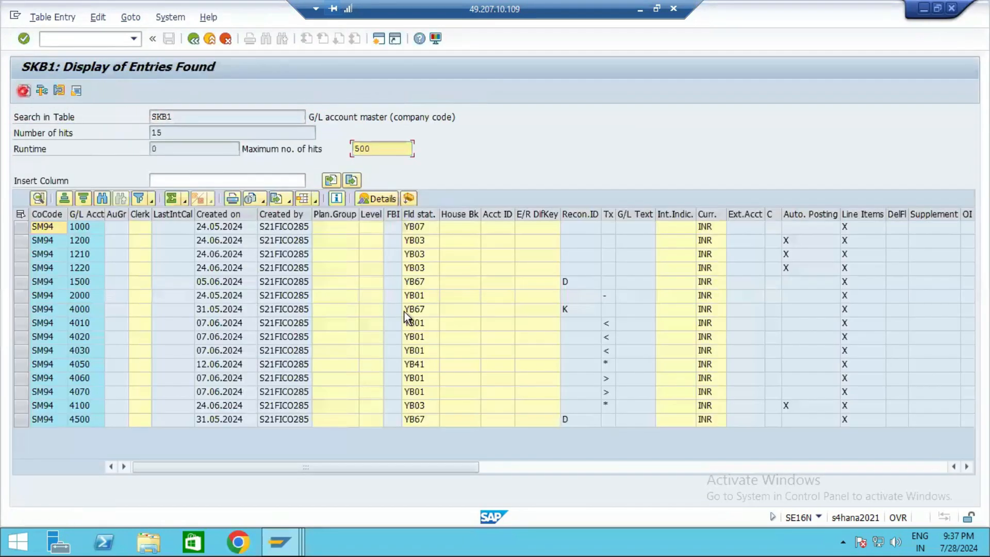
drag(464, 467, 574, 485)
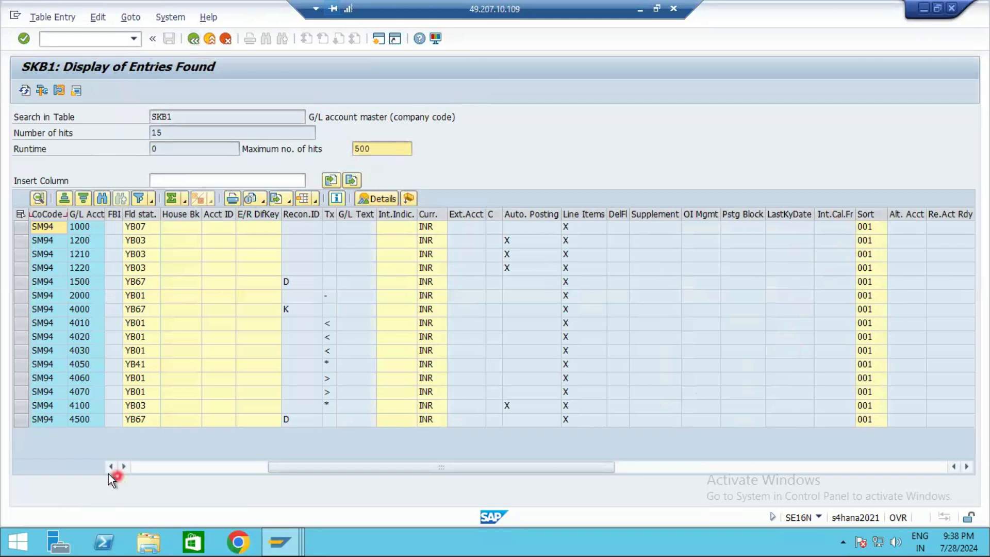
click(159, 472)
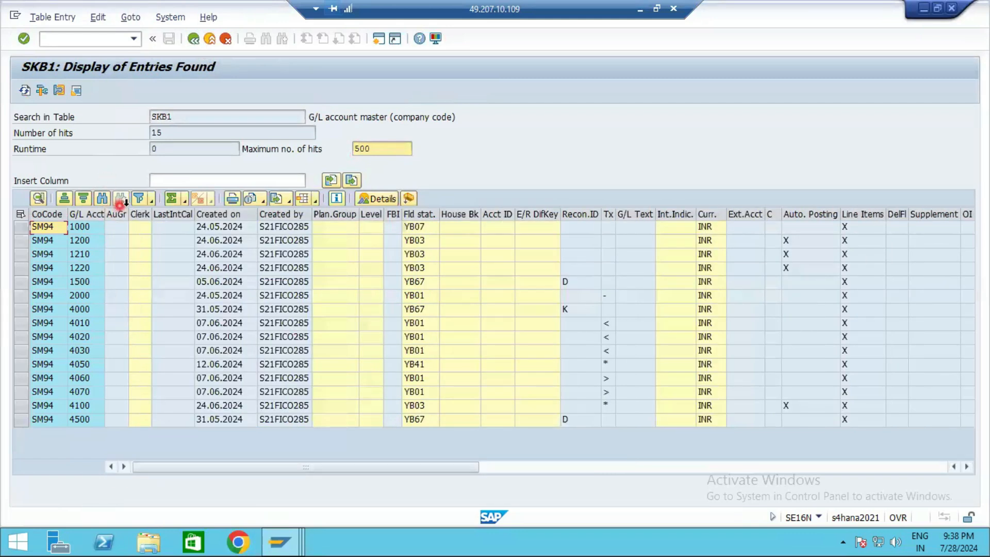
click(141, 199)
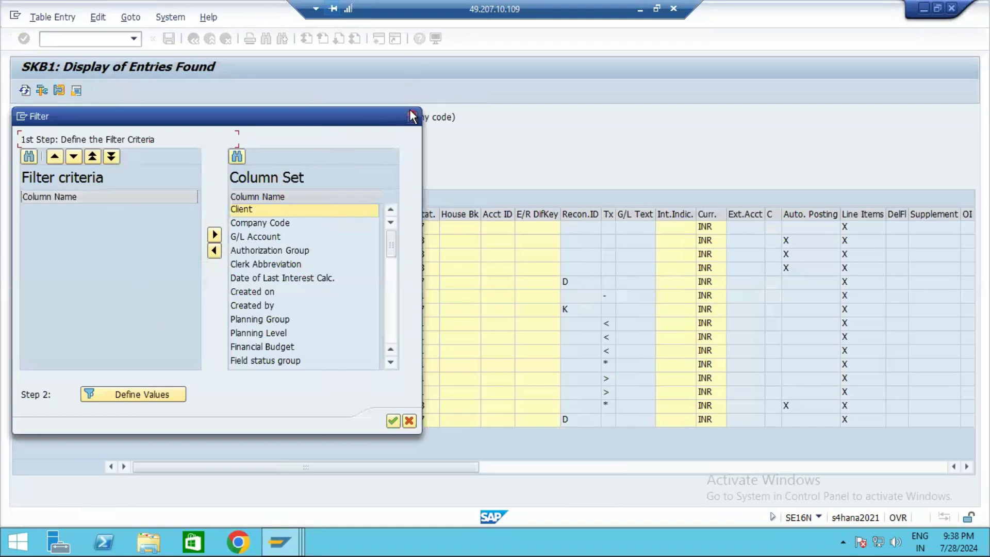
click(412, 116)
Step: Return to the SKB1 selection screen and review its selection fields back up to company code and G/L account
click(195, 41)
scroll(170, 268, down, 3)
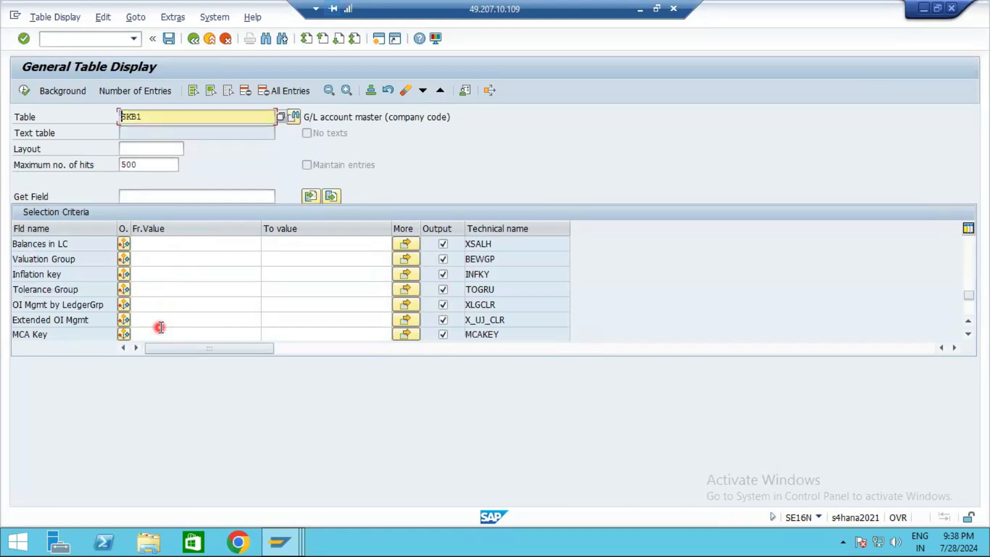
scroll(160, 327, down, 1)
scroll(159, 327, up, 4)
scroll(135, 323, up, 6)
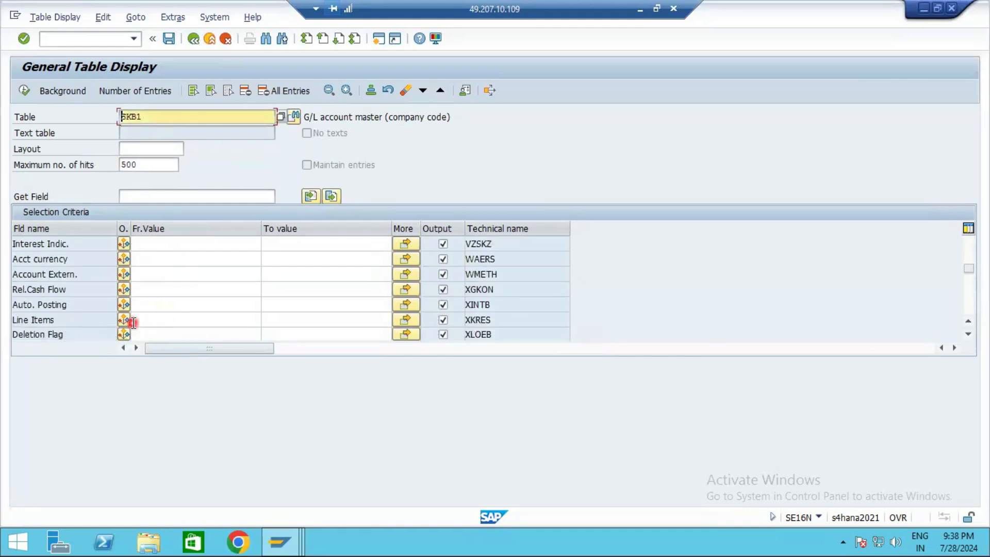
scroll(147, 274, up, 2)
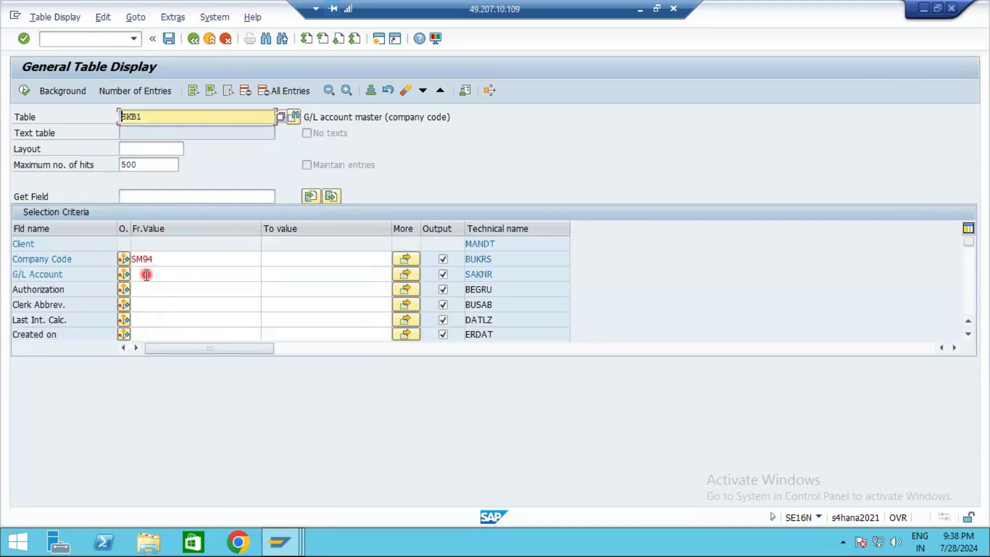
click(145, 274)
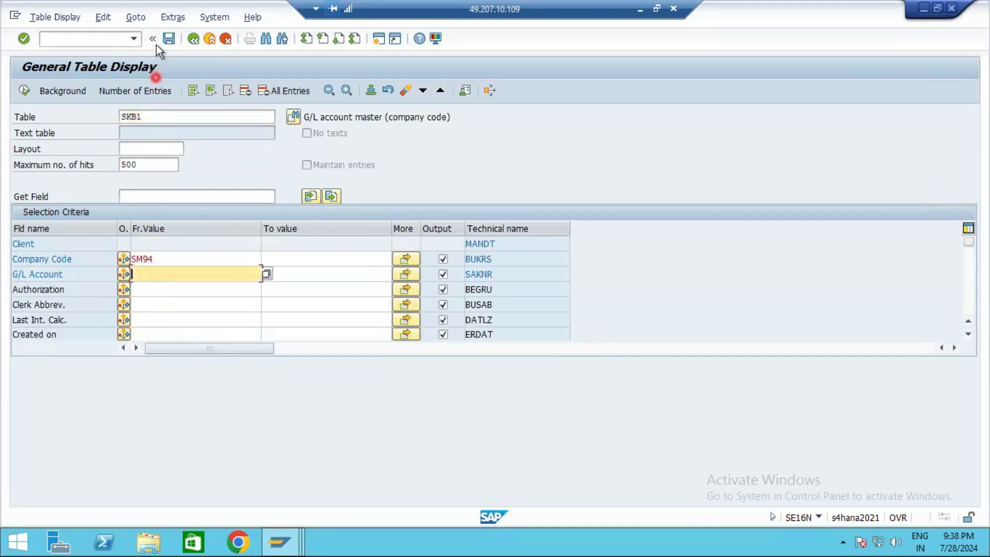
Step: Leave the SKB1 table display and switch to the S4 HANA FI-Notes spreadsheet at the SKB1 table name
click(193, 38)
click(640, 9)
click(790, 335)
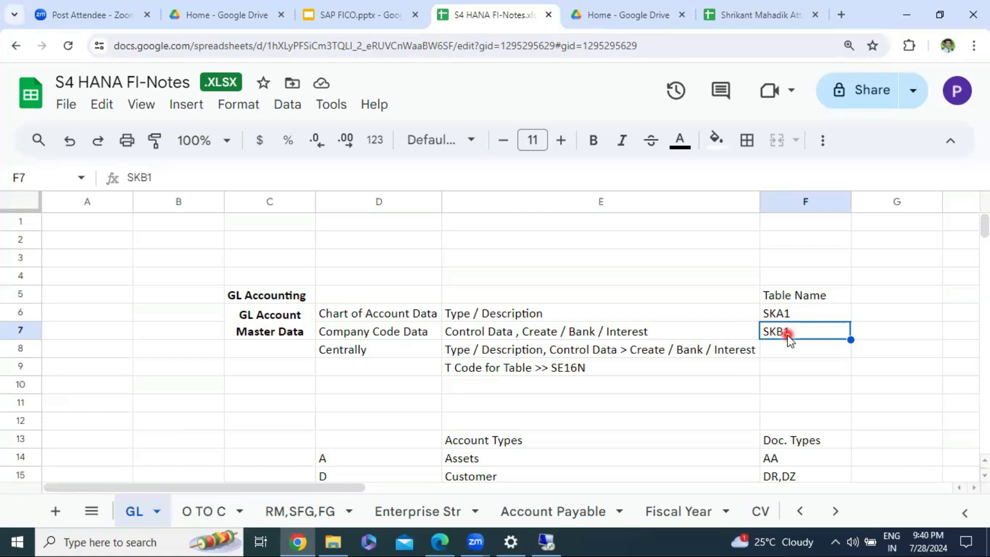
Step: Switch back to the SAP session and start transaction SE16N
click(546, 541)
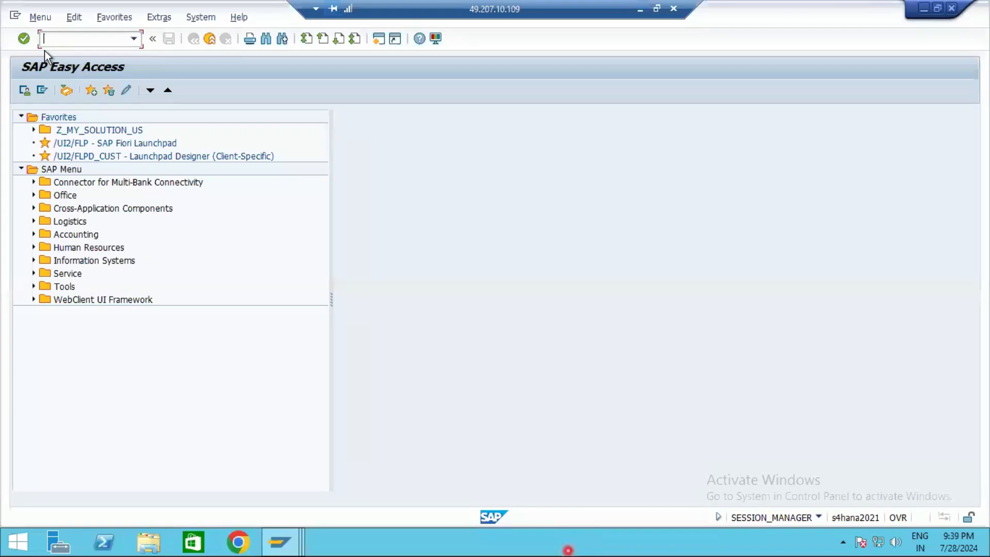
click(56, 41)
click(278, 541)
click(412, 477)
click(117, 63)
text(SE16N)
key(Return)
Step: Replace the table name with LFB1 and view the vendor master selection fields
drag(165, 114, 85, 111)
key(BackSpace)
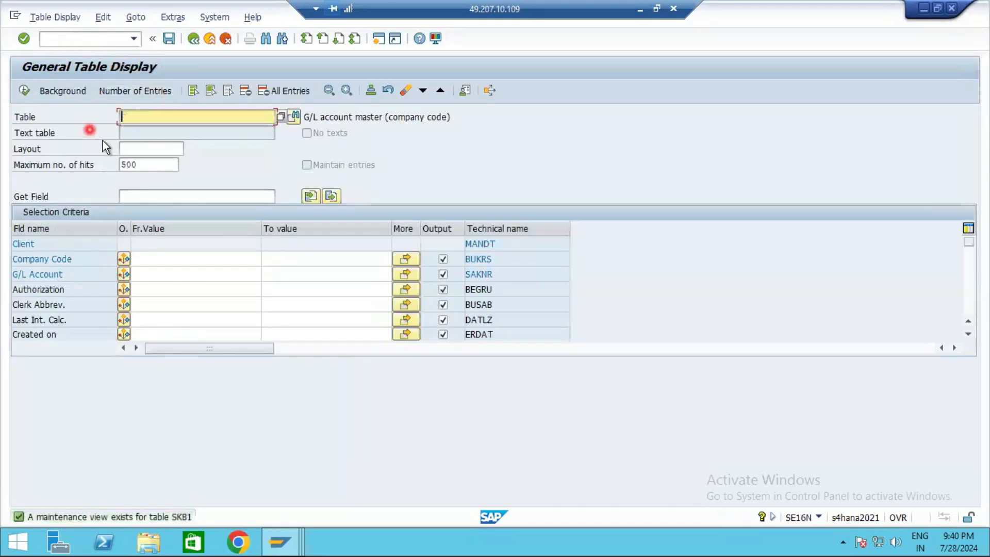
click(152, 158)
key(Return)
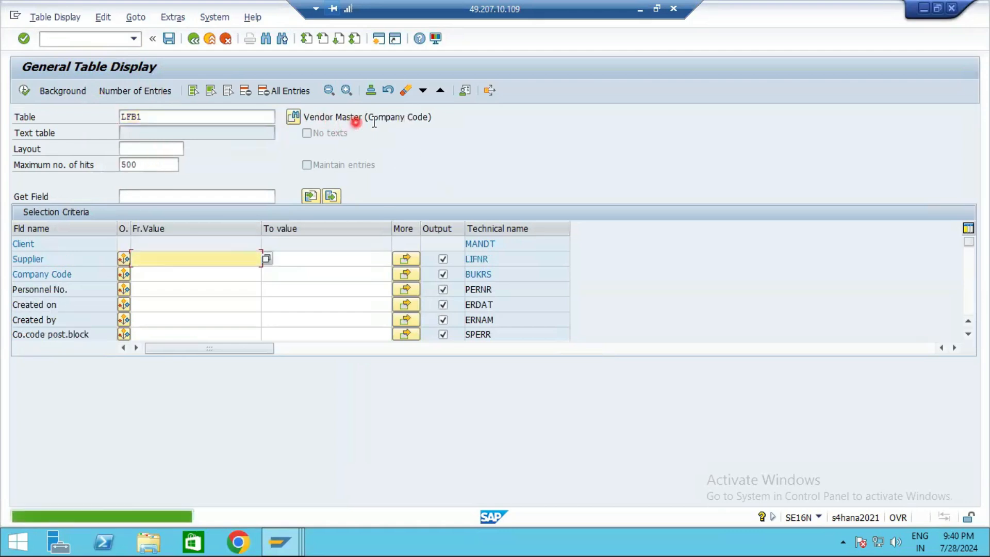
Step: Replace the table name with BSEG and load its selection fields
click(187, 115)
key(BackSpace)
key(BackSpace)
key(BackSpace)
key(BackSpace)
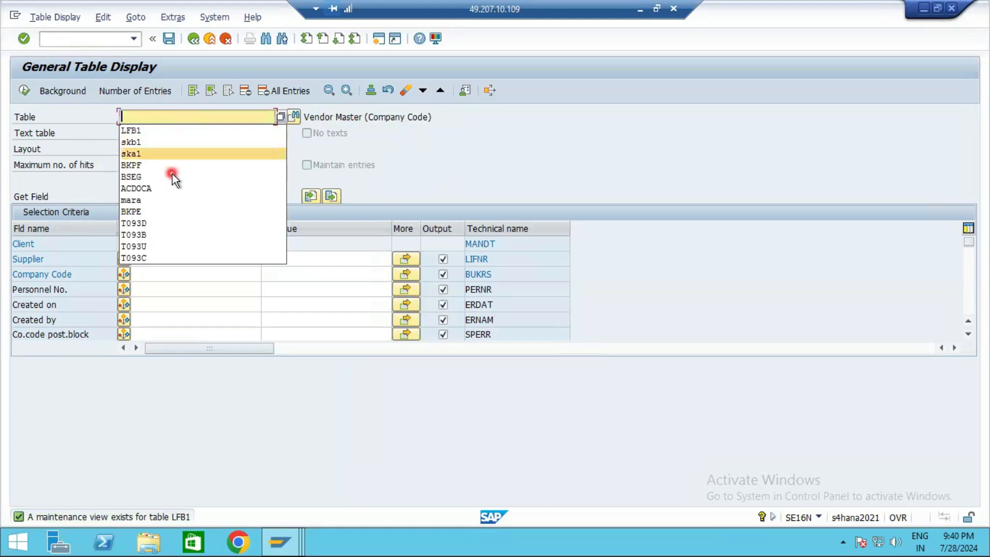
click(173, 175)
key(Return)
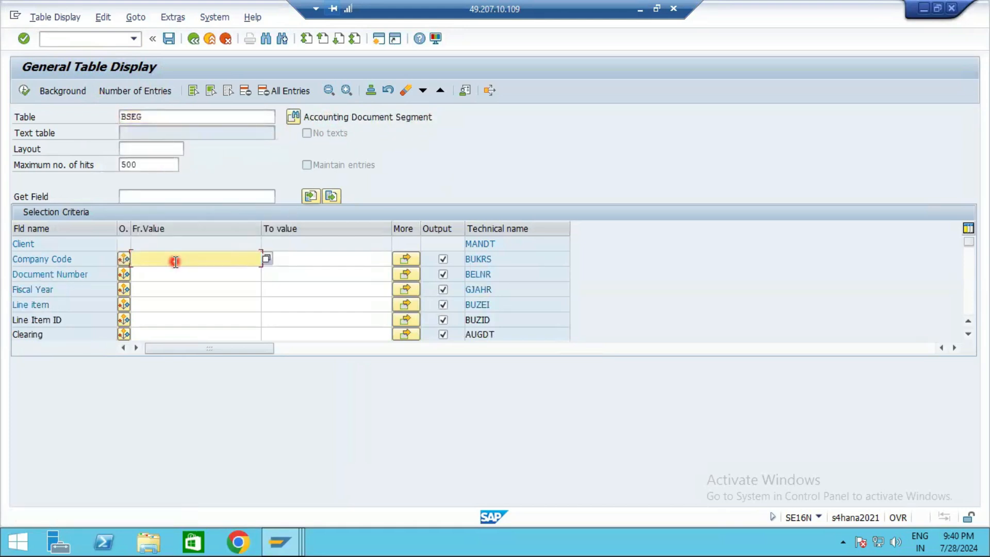
Step: Restrict the BSEG selection to company code SM94, check the number of entries and display them
text(SM94)
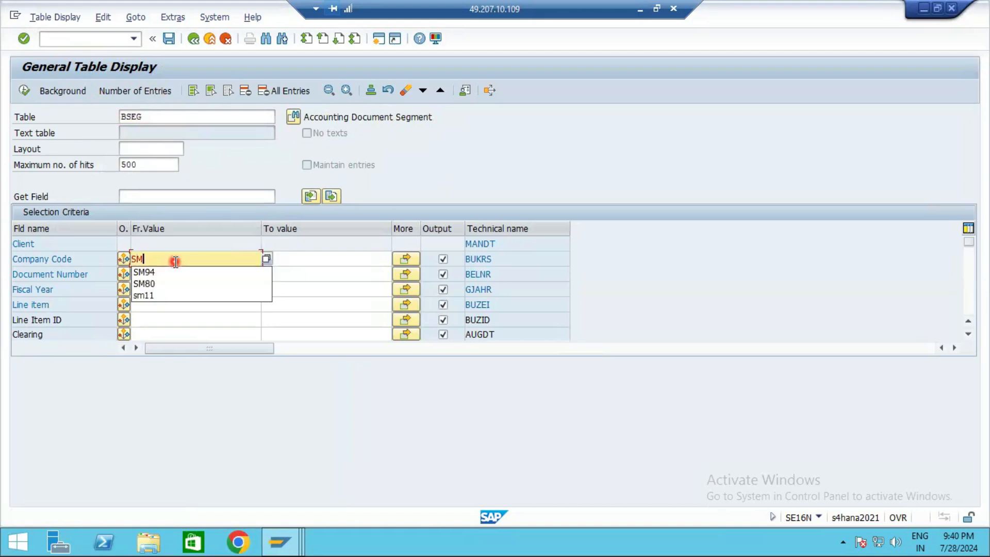
click(107, 89)
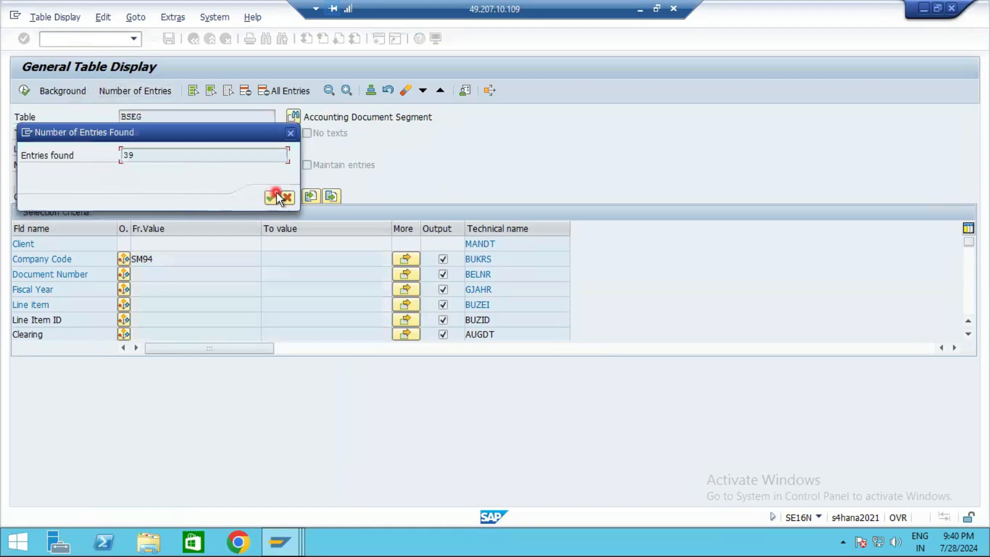
click(275, 195)
click(18, 91)
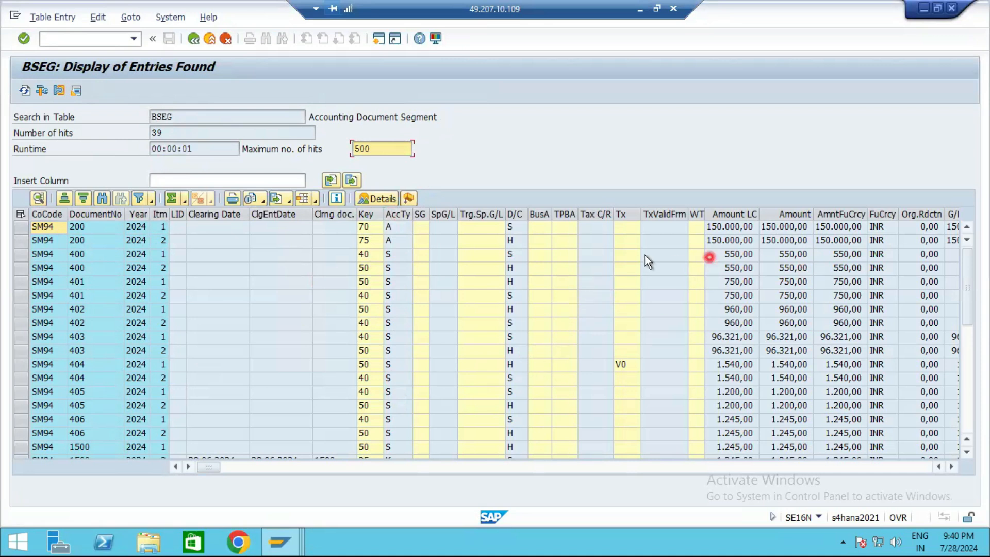
Step: Examine the debit/credit indicator, local currency amount and tax columns of the BSEG line items
click(513, 227)
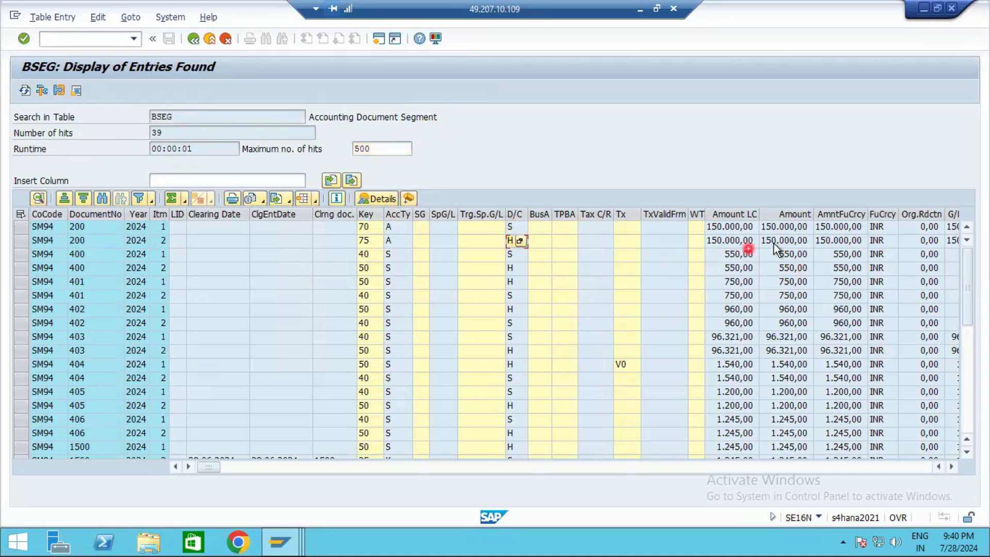
click(734, 237)
click(745, 324)
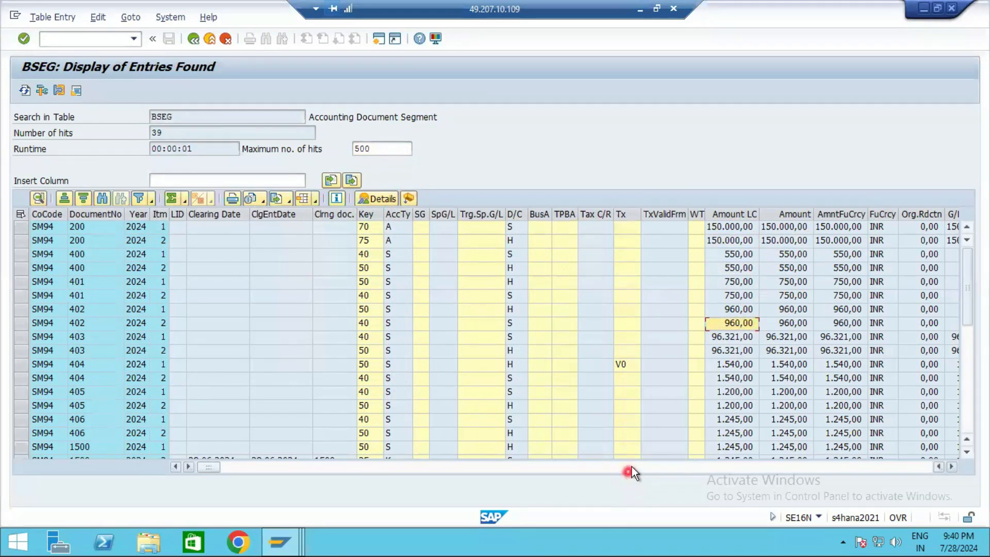
click(632, 466)
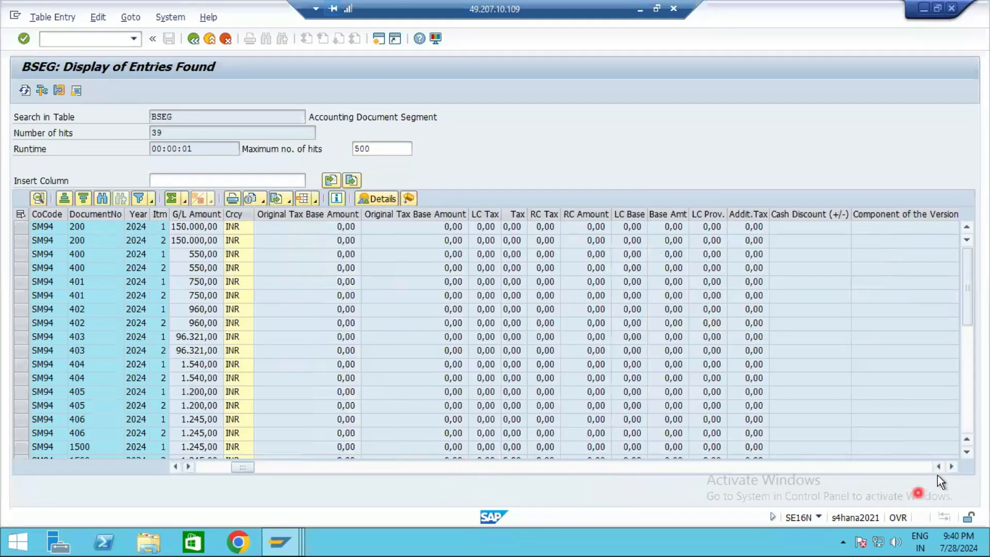
click(949, 468)
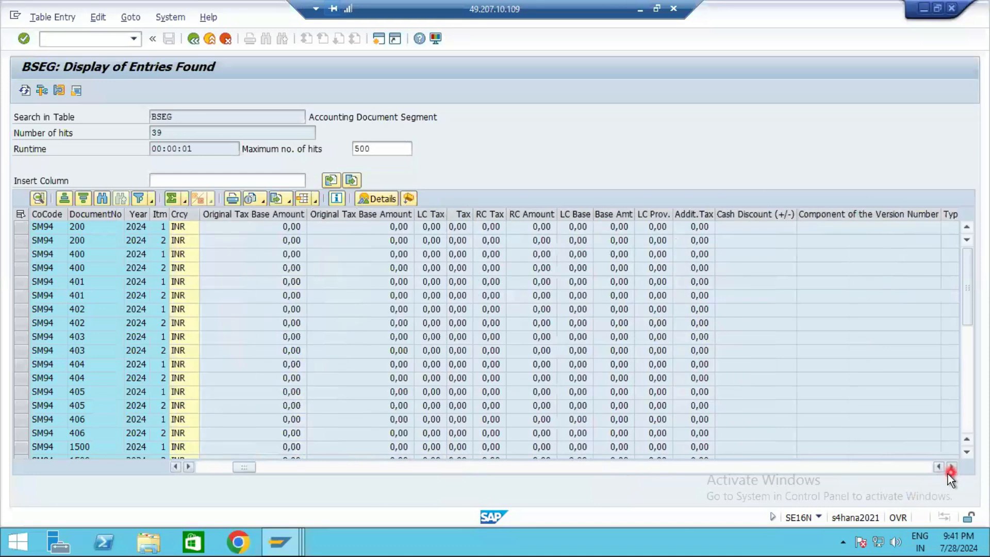
click(409, 204)
click(227, 464)
click(215, 468)
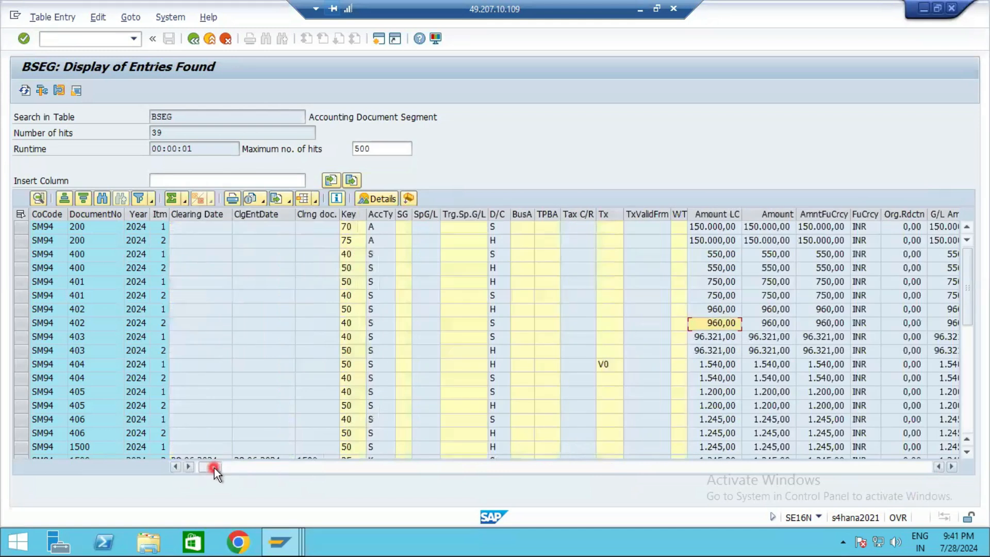
click(196, 468)
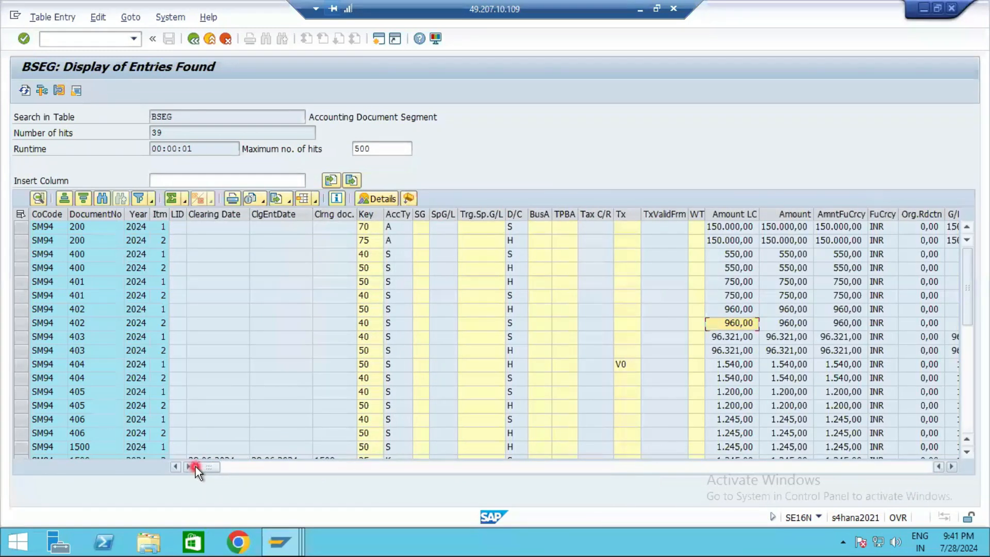
Step: Examine the debit/credit, special G/L and clearing date columns for documents 402 and 404 in BSEG
click(533, 324)
click(493, 329)
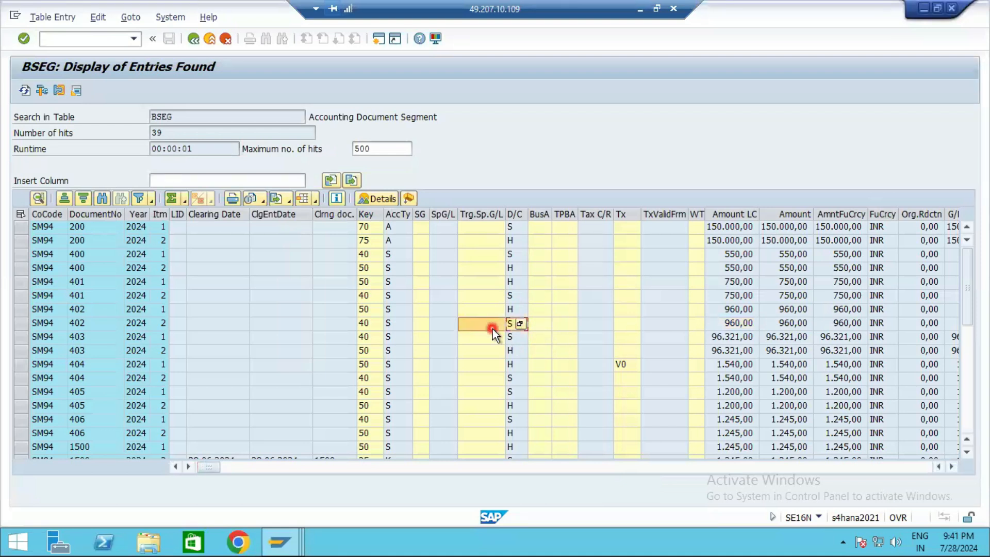
click(442, 322)
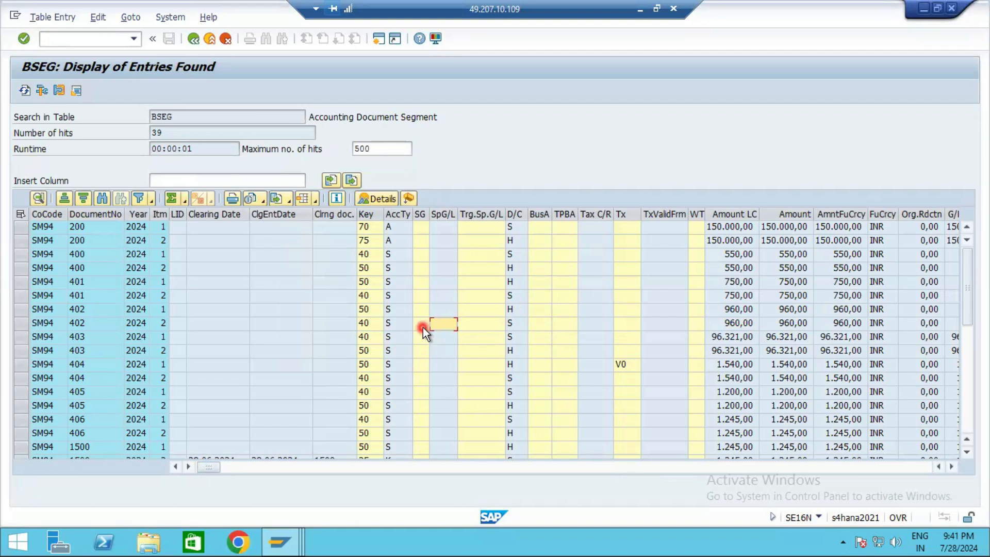
click(422, 326)
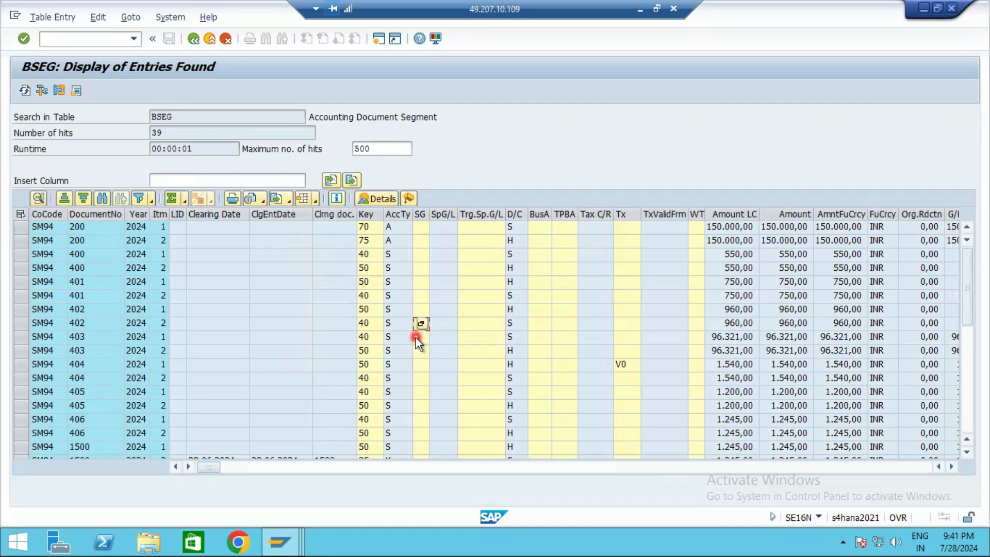
click(200, 364)
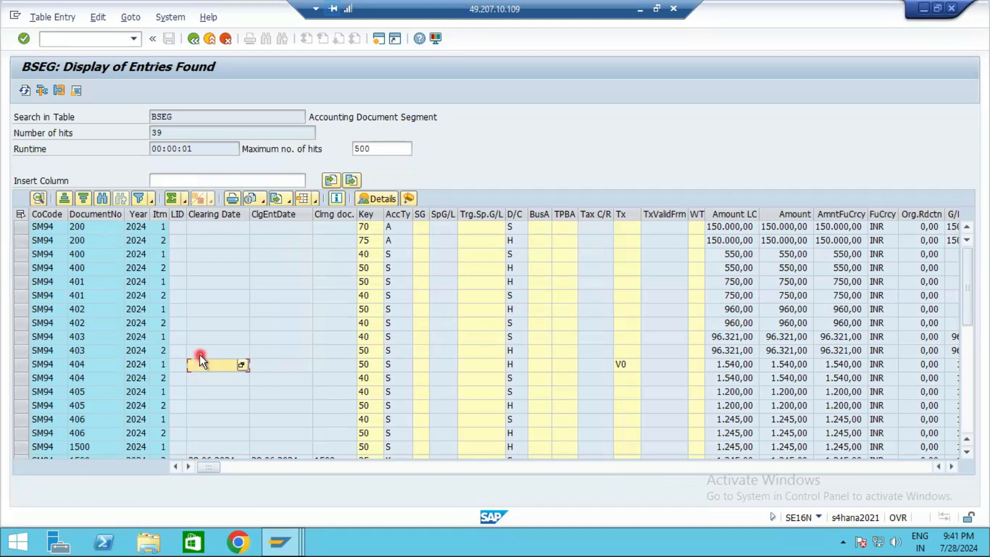
Step: Return to the selection screen and display the entries of table BKPF for company code SM94
click(194, 38)
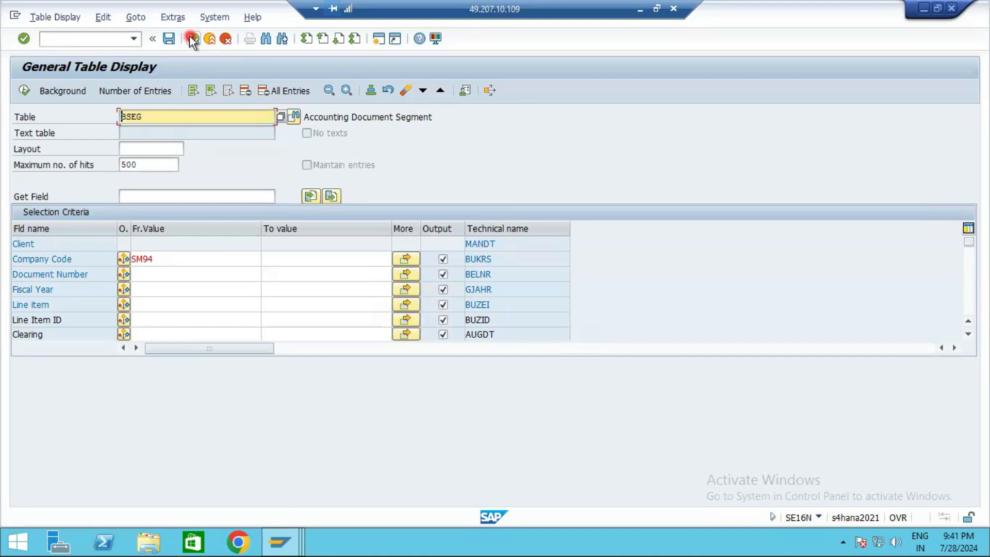
click(160, 114)
key(BackSpace)
key(BackSpace)
key(BackSpace)
key(BackSpace)
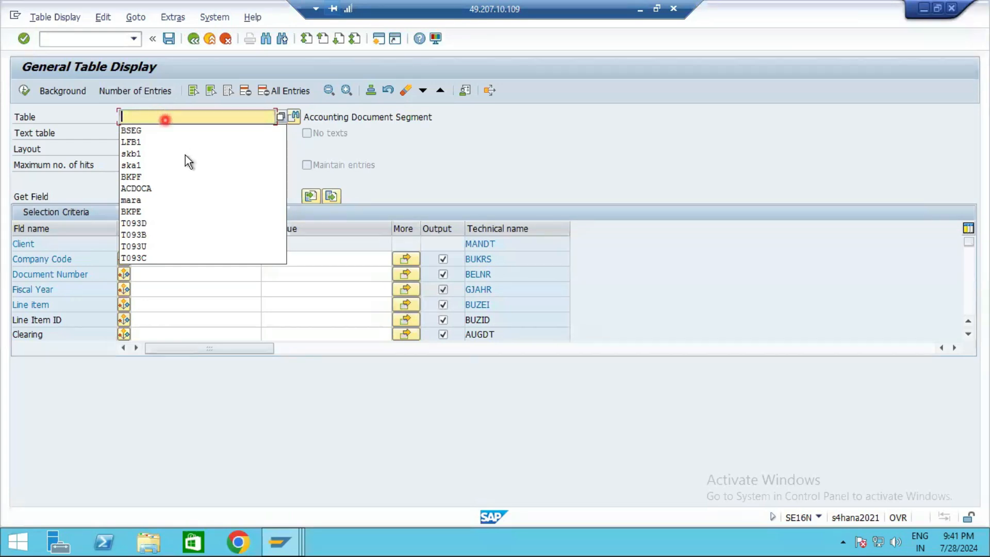
click(162, 176)
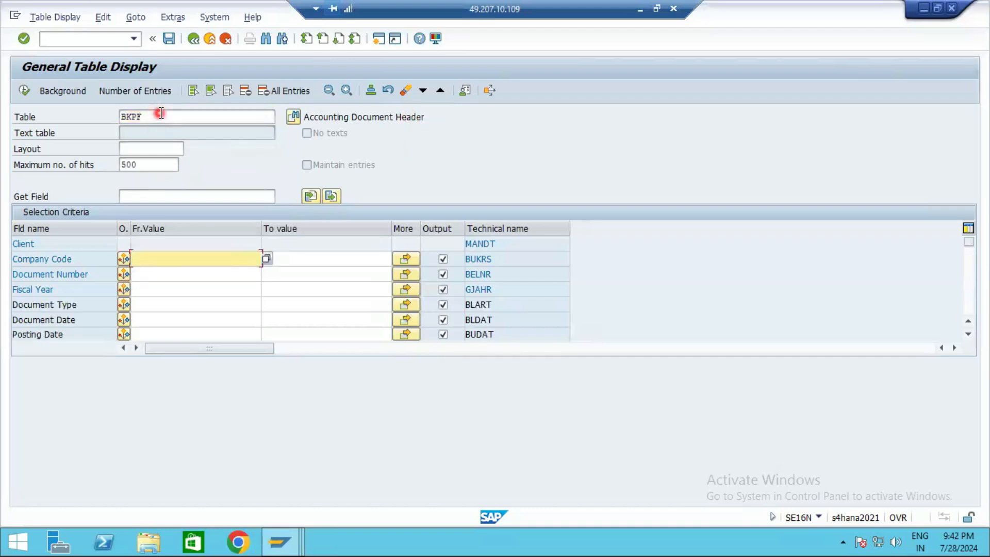
text(SM94)
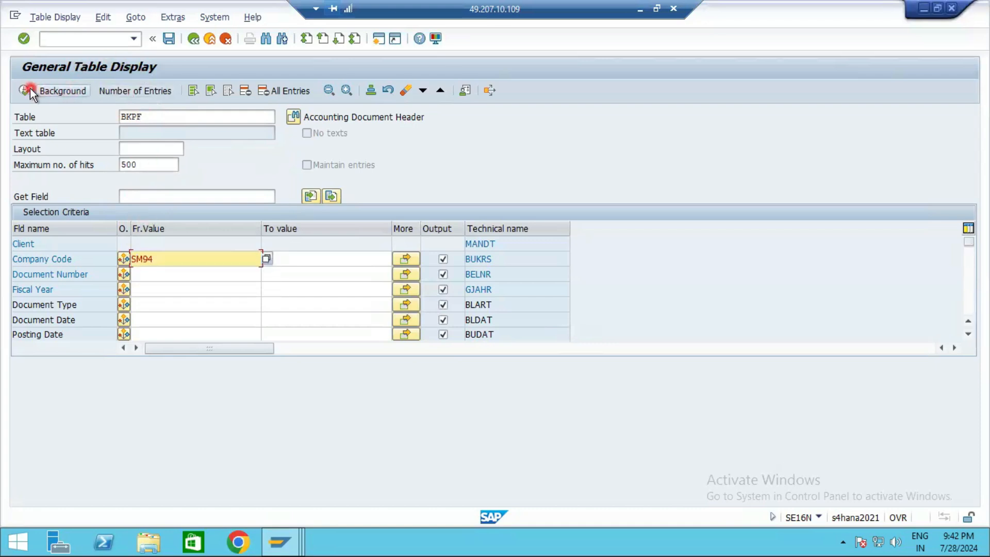
click(29, 90)
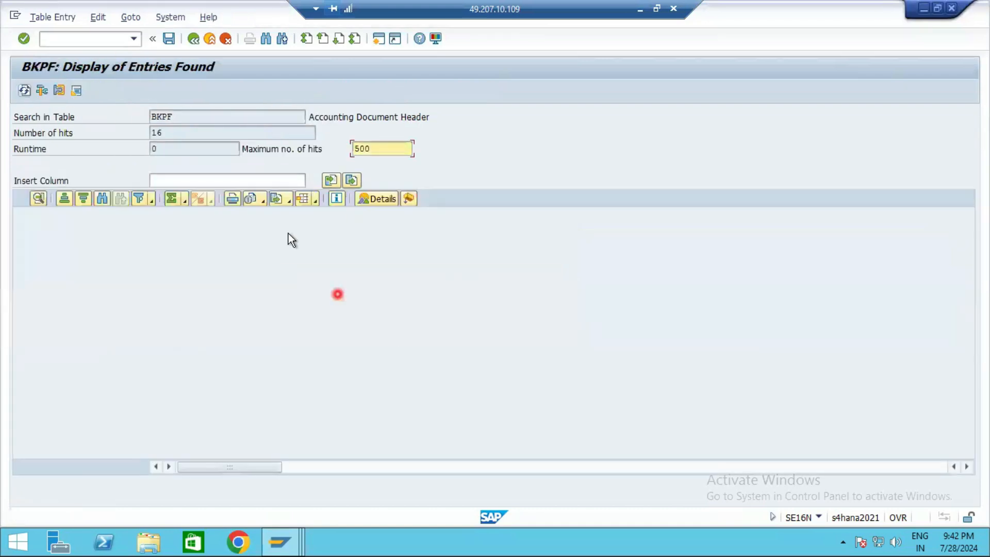
Step: Examine the currency, tax, parking, exchange rate and posting date columns of the BKPF document headers
click(466, 468)
click(516, 468)
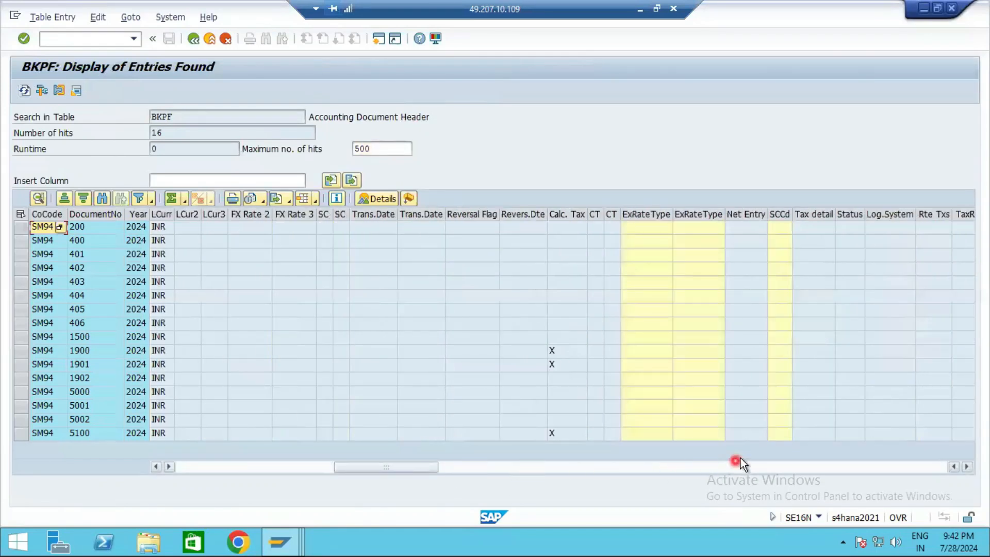
click(766, 469)
click(852, 466)
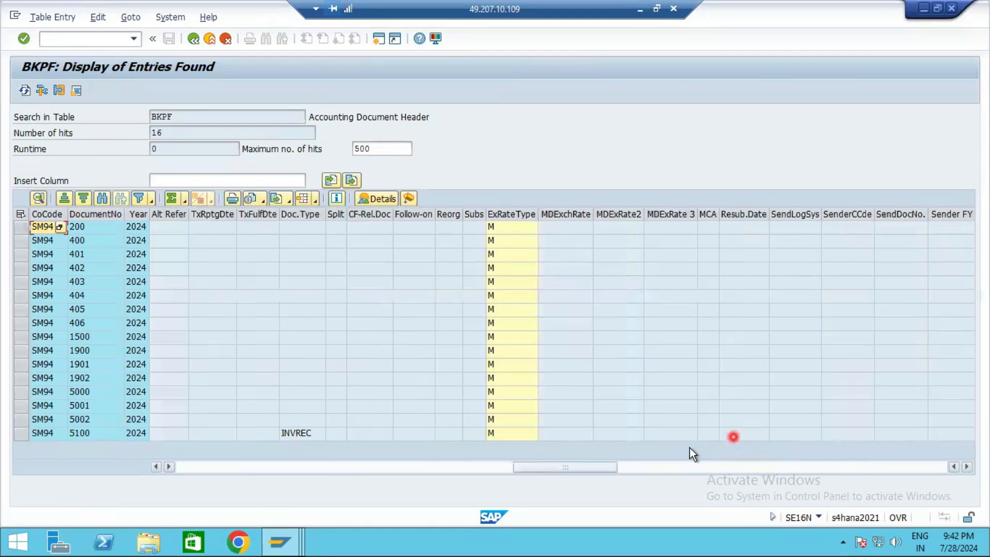
click(471, 472)
click(376, 468)
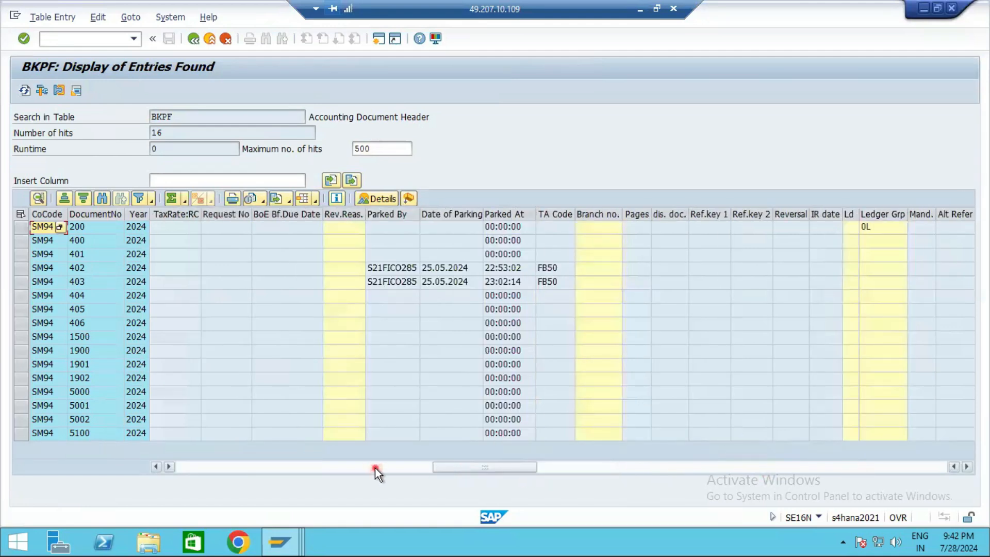
click(280, 471)
click(204, 474)
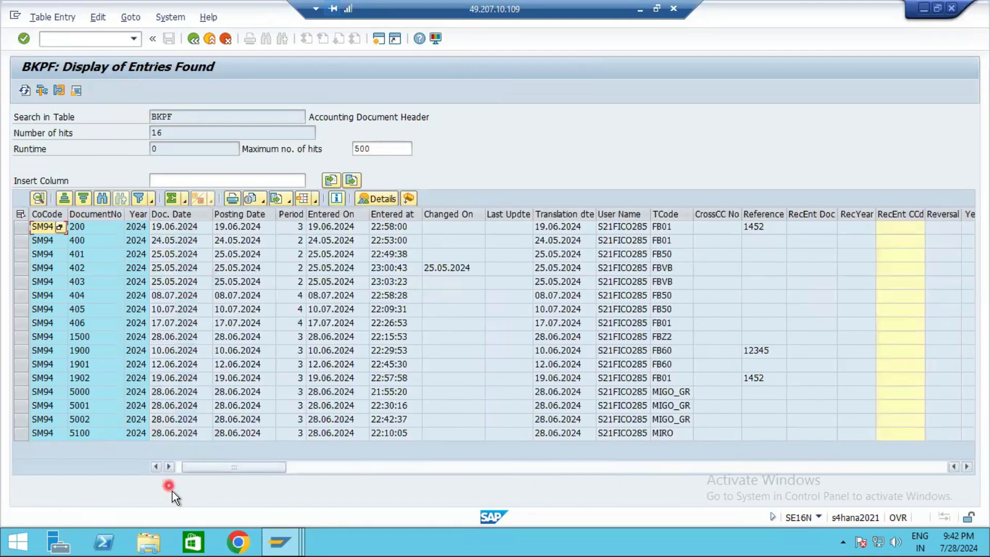
Step: Return to the table selection screen, clear the table name and look through the previously used tables
click(192, 39)
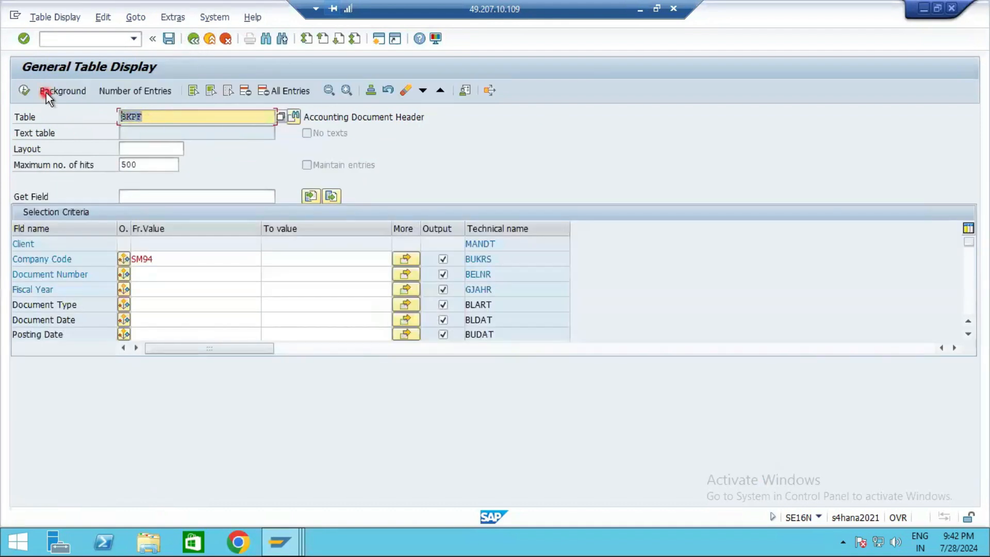
key(BackSpace)
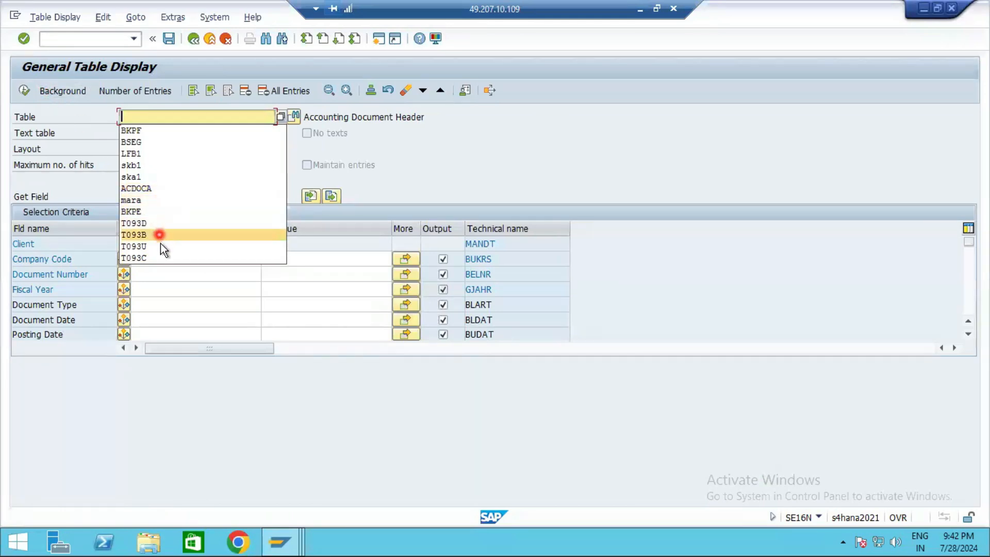
click(501, 182)
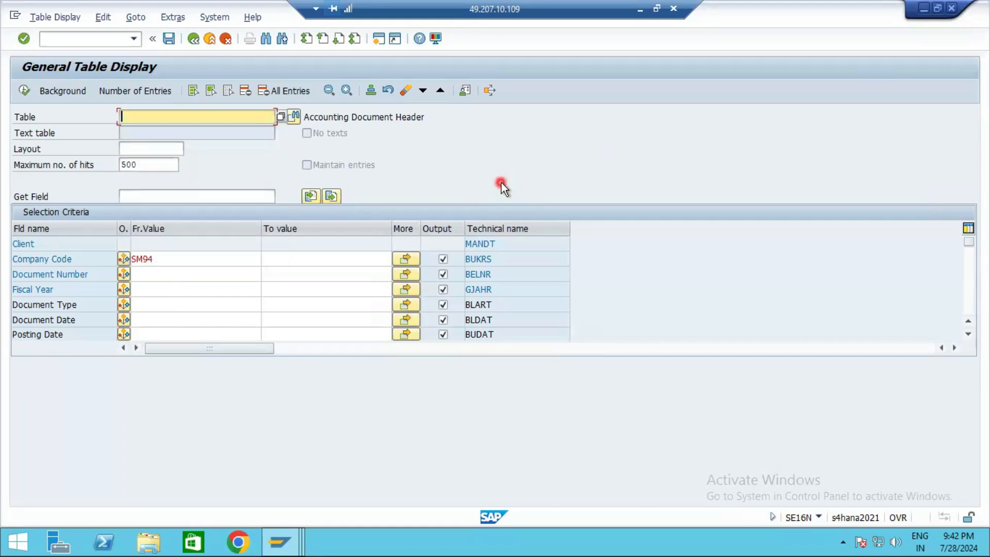
Step: Start QuickViewer straight from the table display with the transaction code /NSQVI
click(49, 39)
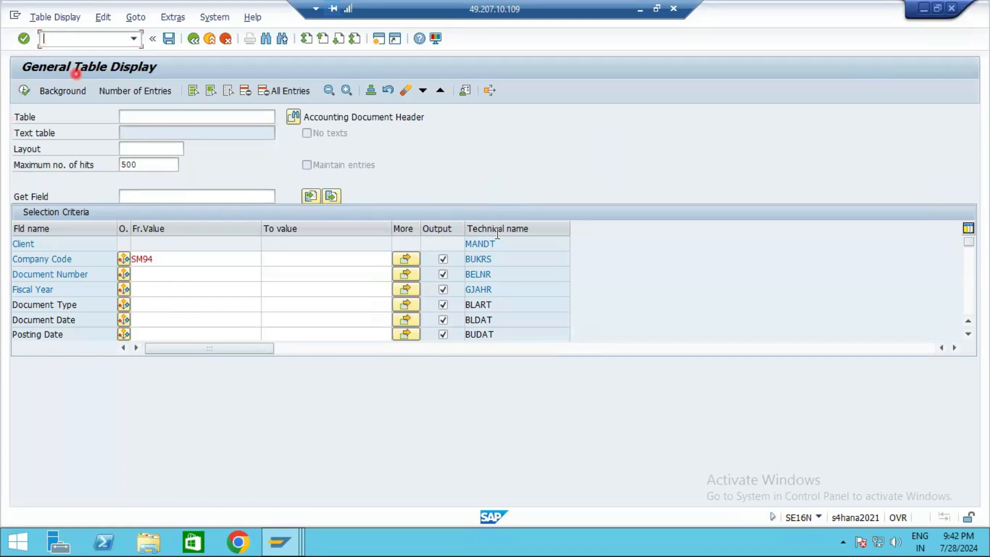
text(/NSQ)
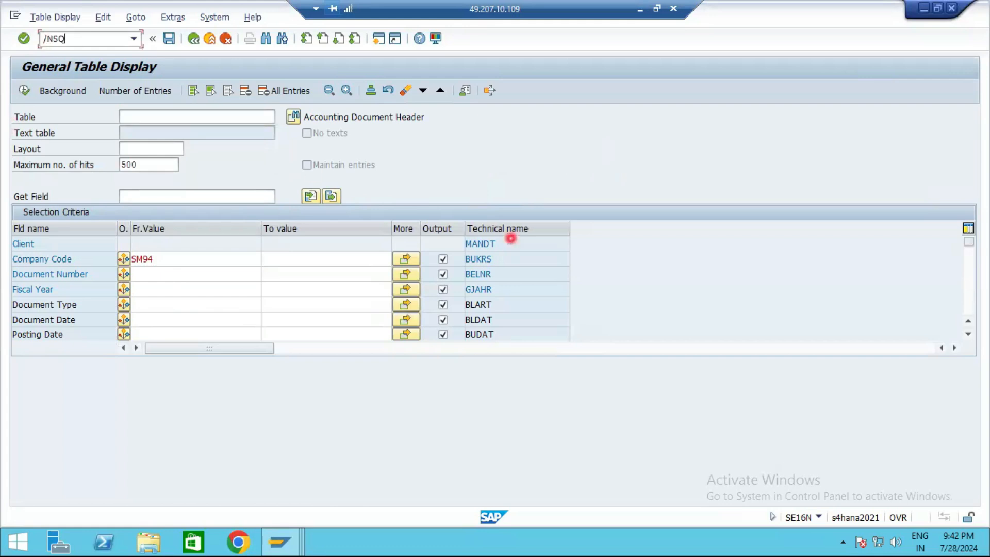
text(VI)
key(Return)
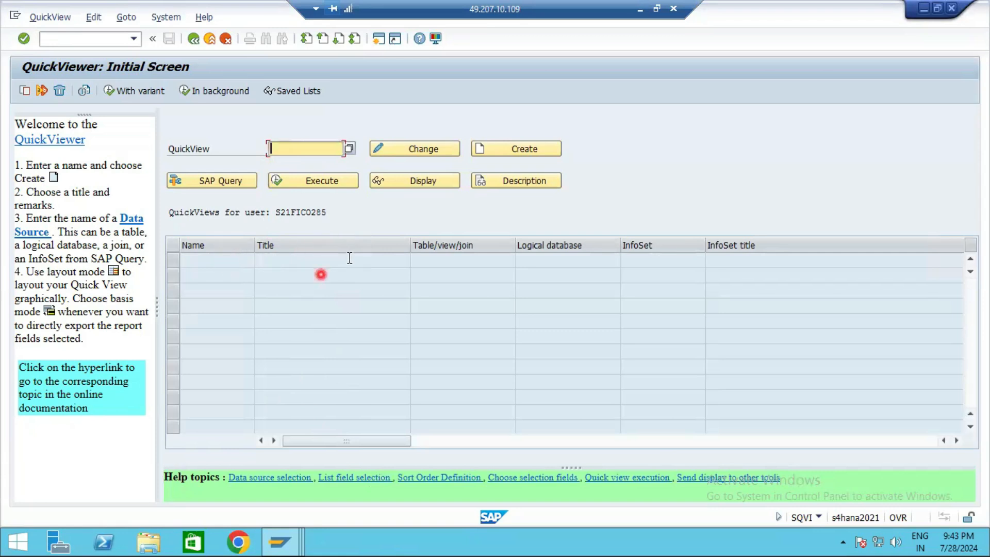
drag(411, 303, 405, 367)
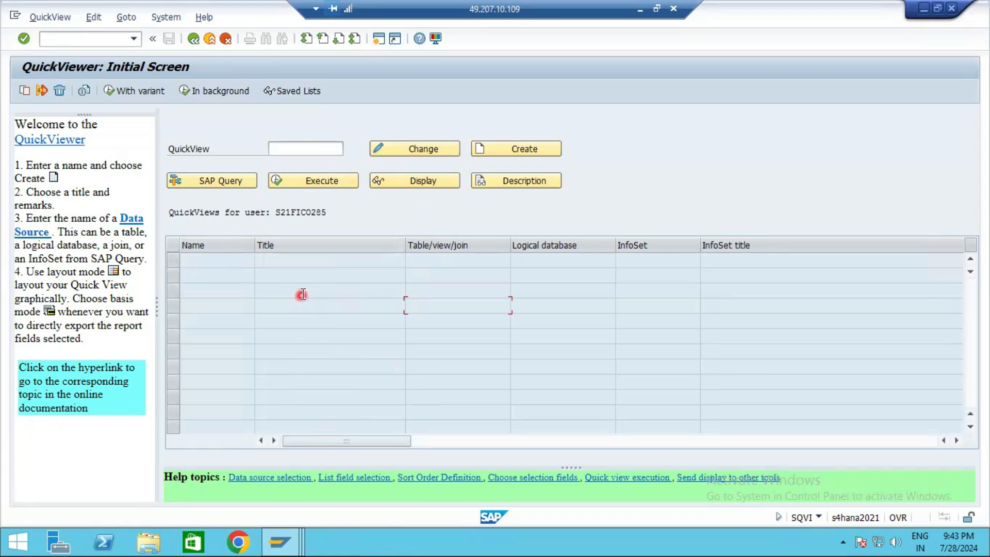
Step: Return to SAP Easy Access and start QuickViewer from there with the transaction code SQVI
click(192, 40)
text(SQVI)
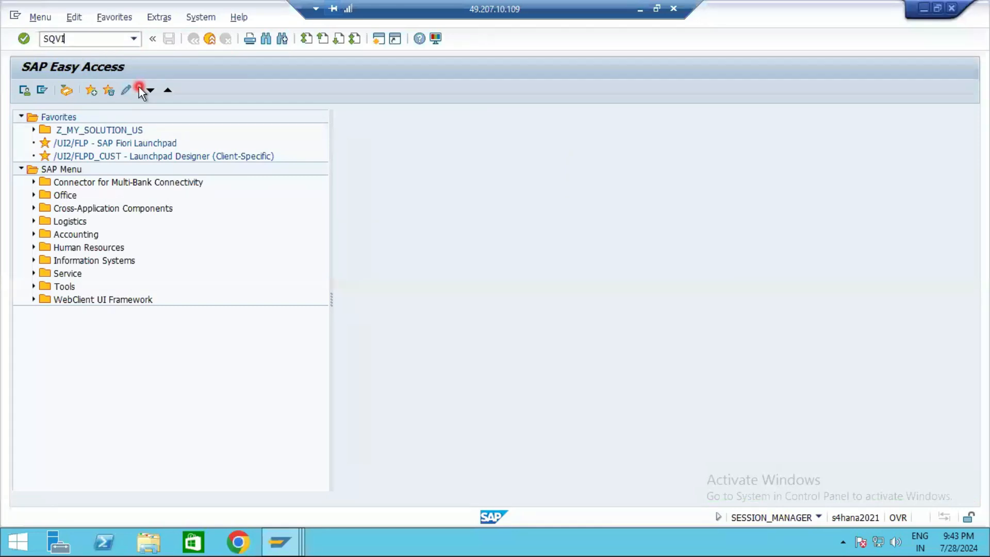
key(Return)
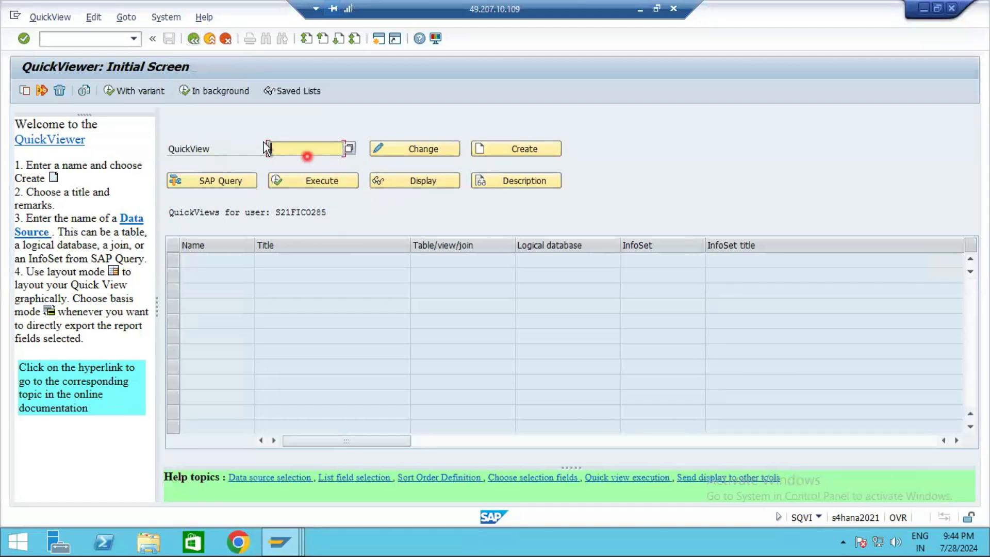
Step: Leave QuickViewer and switch to the GL sheet of the S4 HANA FI-Notes in Google Sheets
click(190, 39)
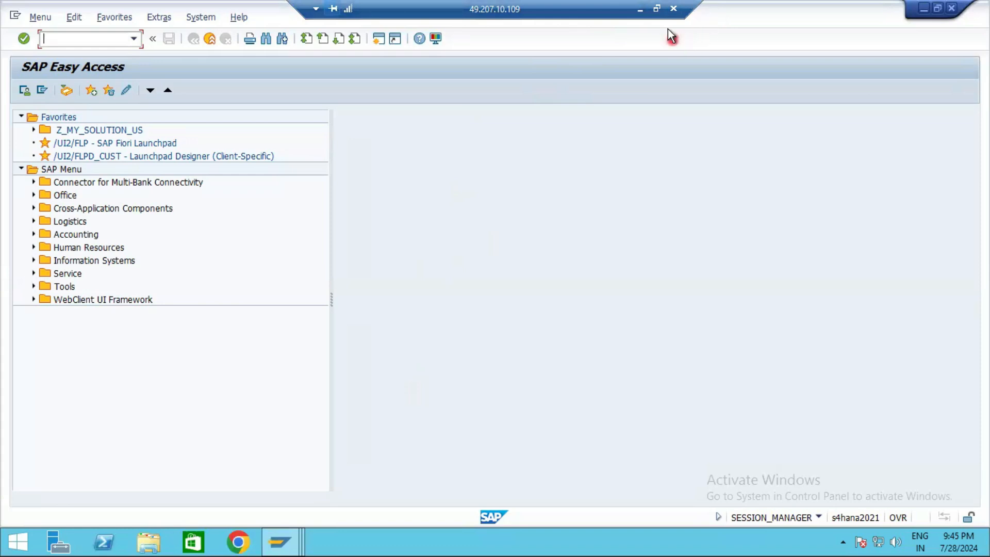
click(641, 8)
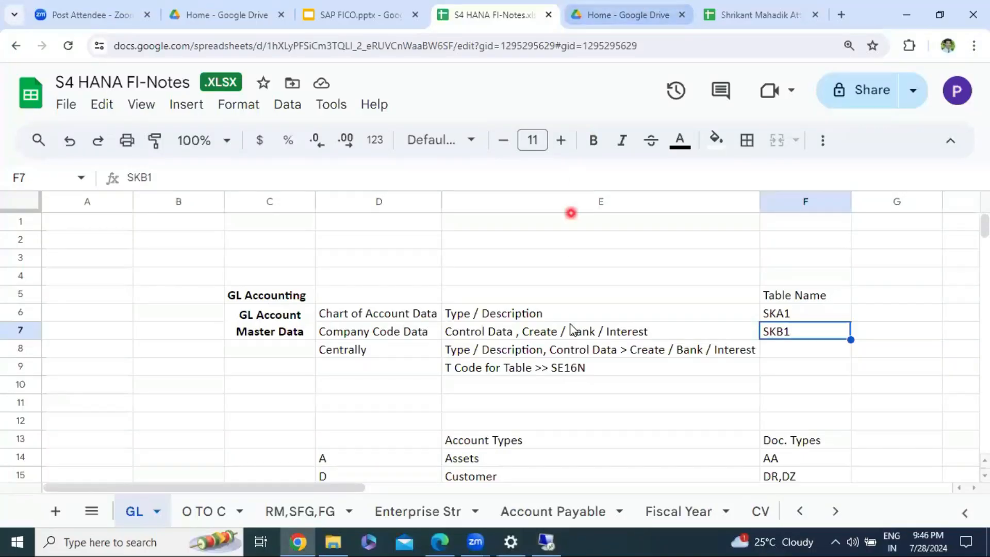
scroll(516, 329, down, 1)
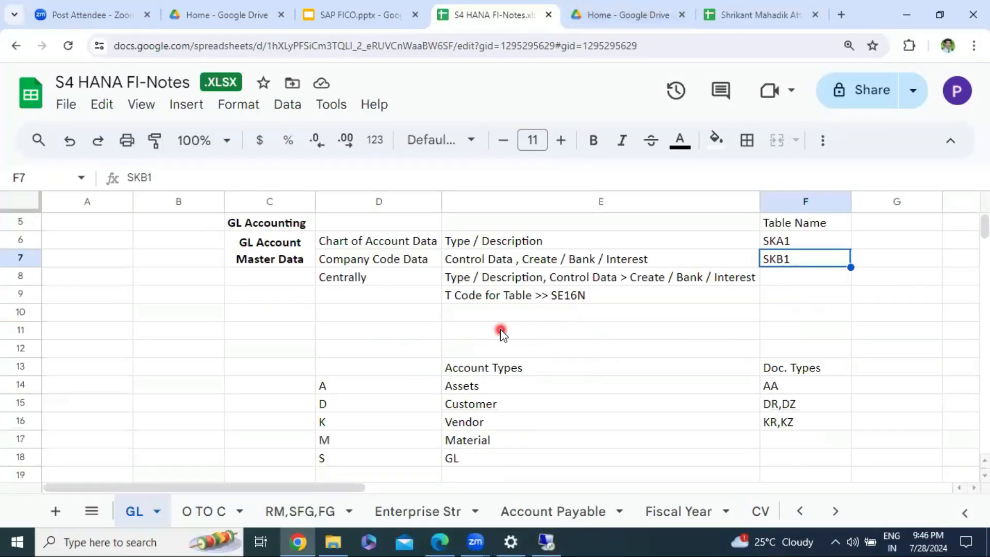
Step: Examine the Chart of Account Data and Company Code Data rows of the GL account master data notes
click(464, 240)
click(370, 246)
click(387, 259)
click(418, 240)
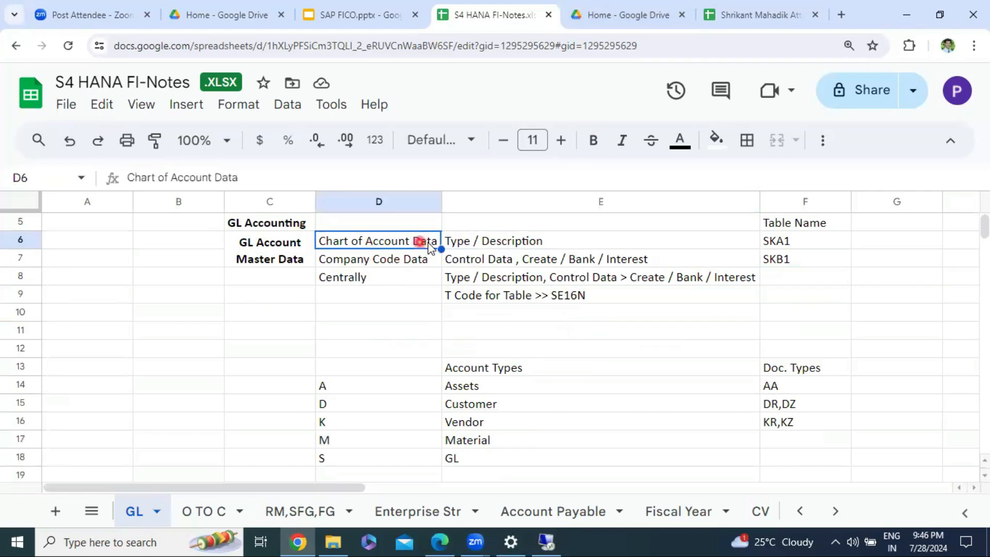
click(446, 243)
click(263, 263)
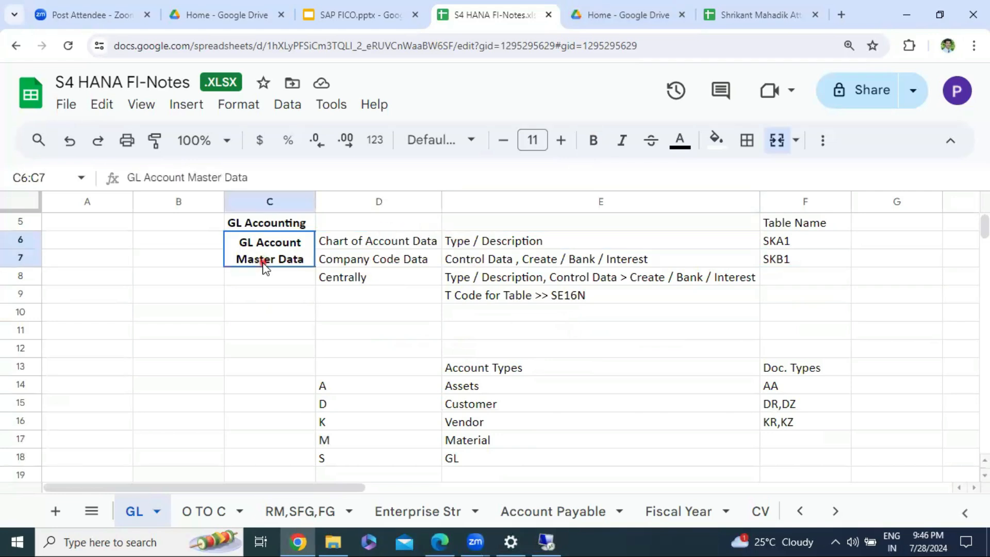
click(384, 246)
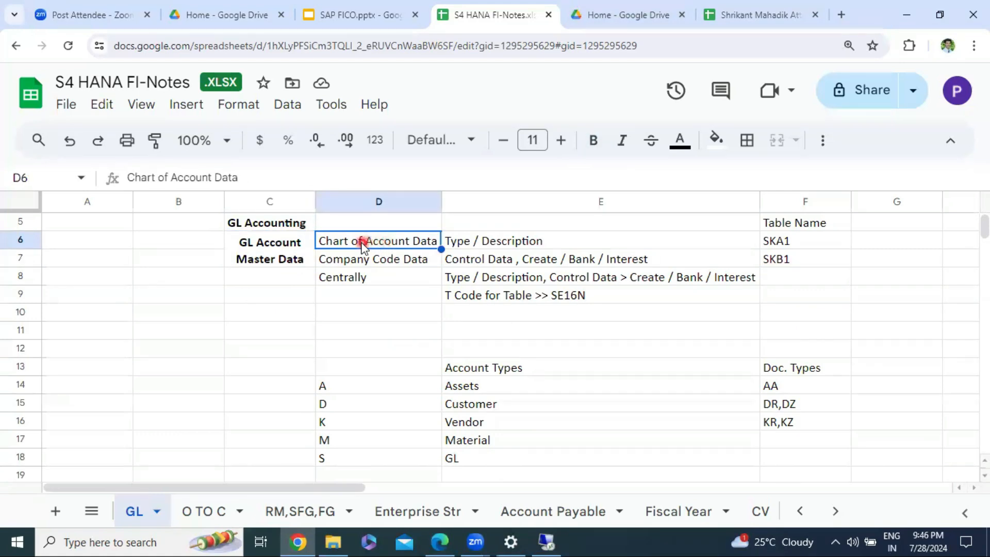
click(369, 259)
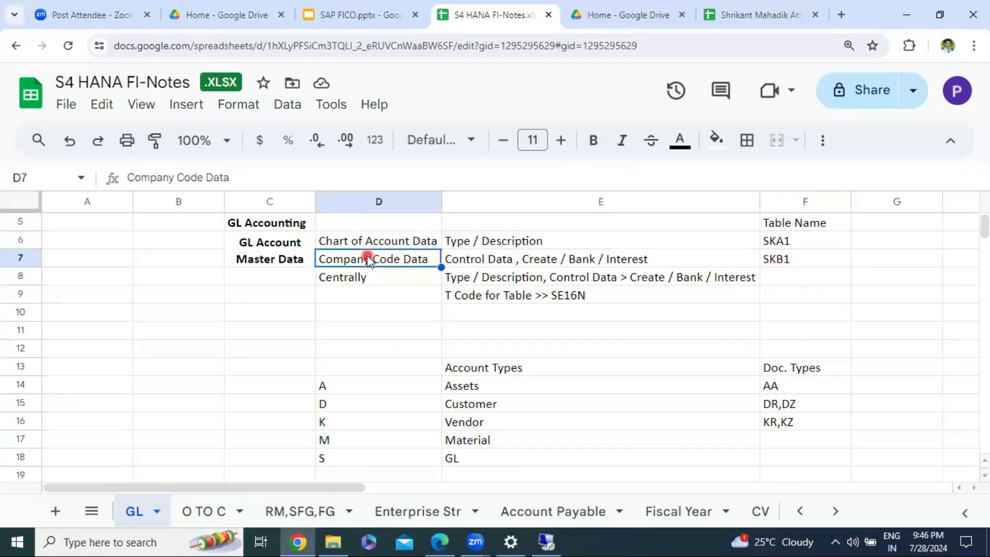
Step: Switch back to SAP and expand the General Ledger master records down to the individual processing transactions for G/L accounts
click(546, 542)
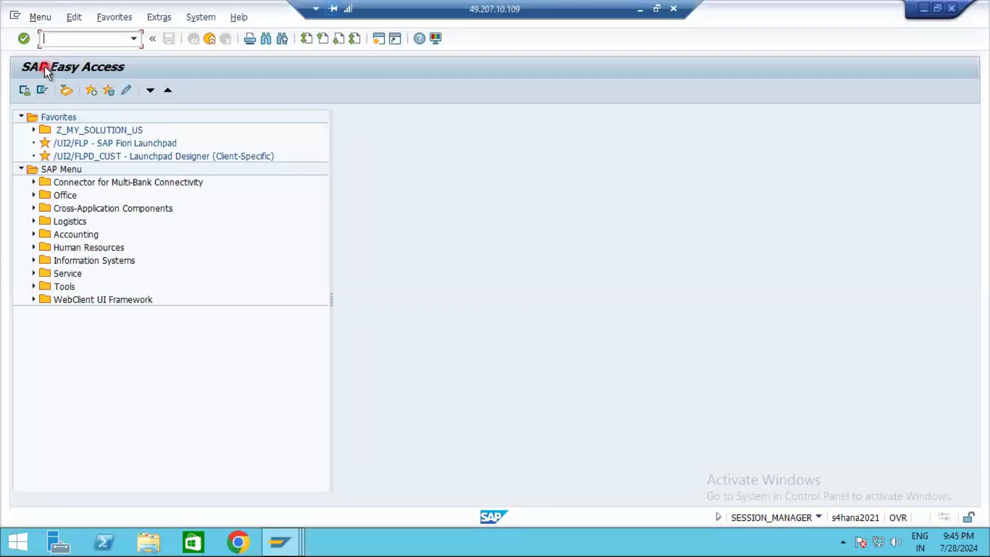
click(35, 234)
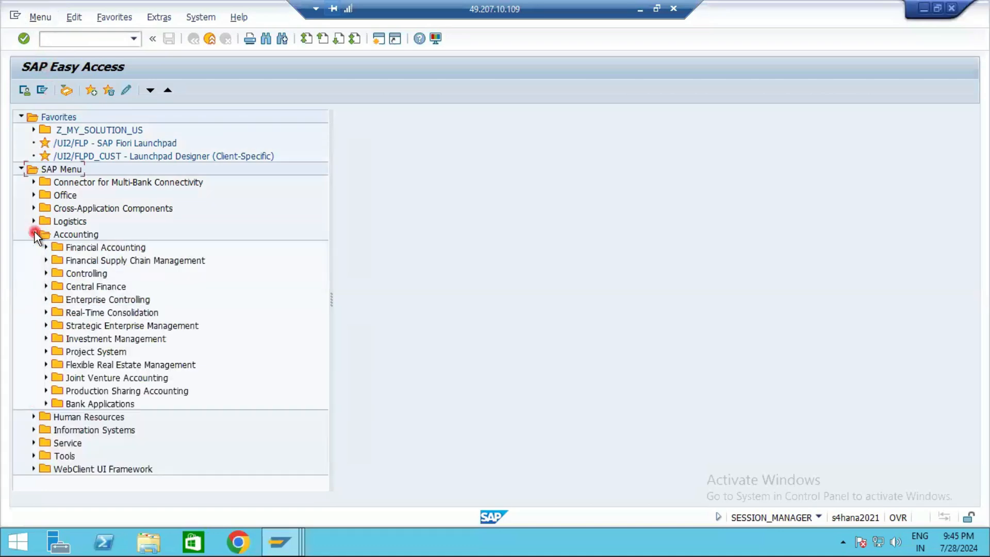
click(45, 248)
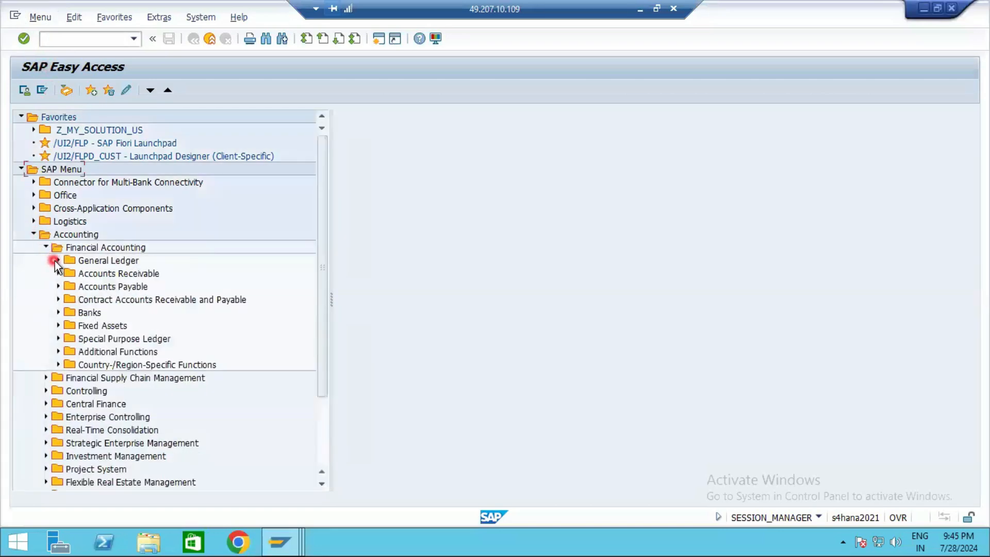
click(56, 261)
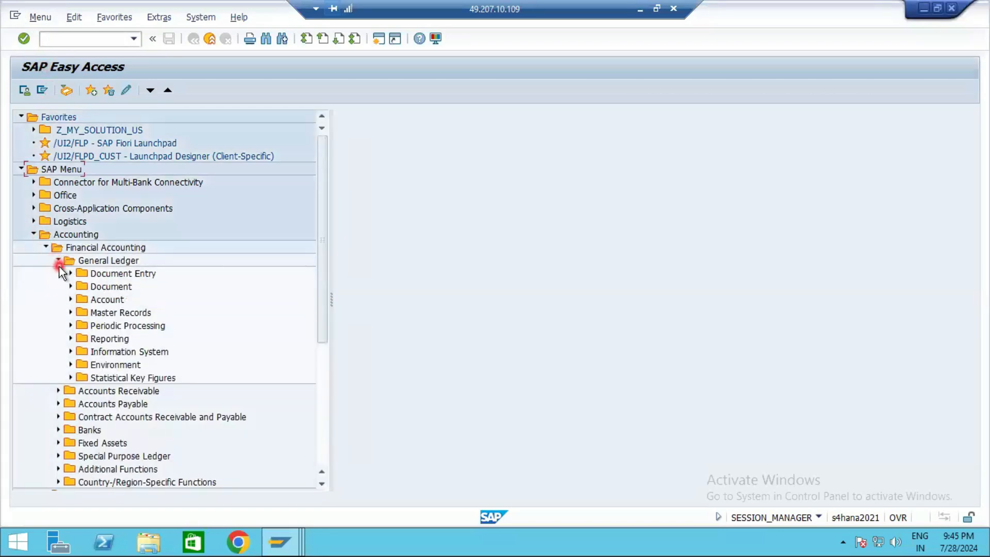
click(67, 327)
click(66, 325)
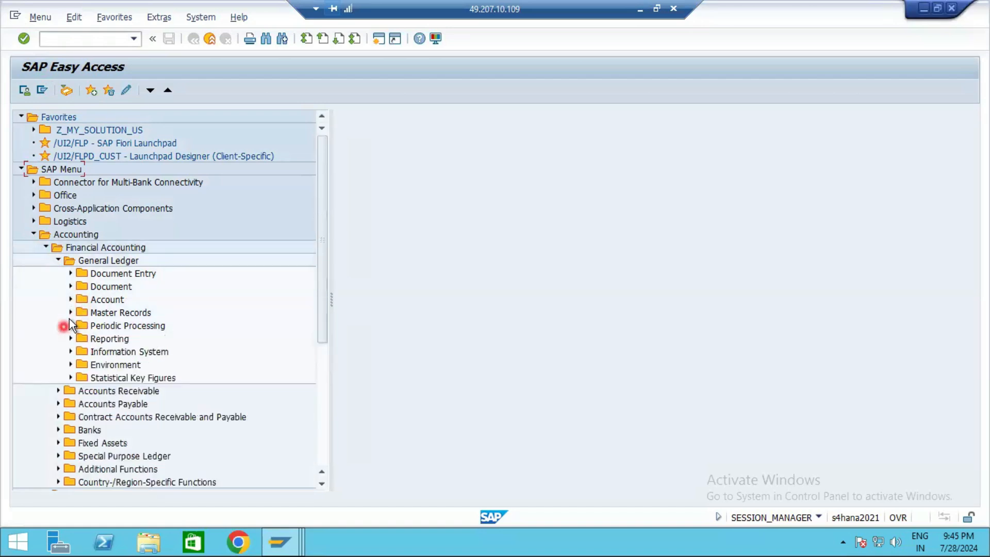
click(70, 312)
click(82, 326)
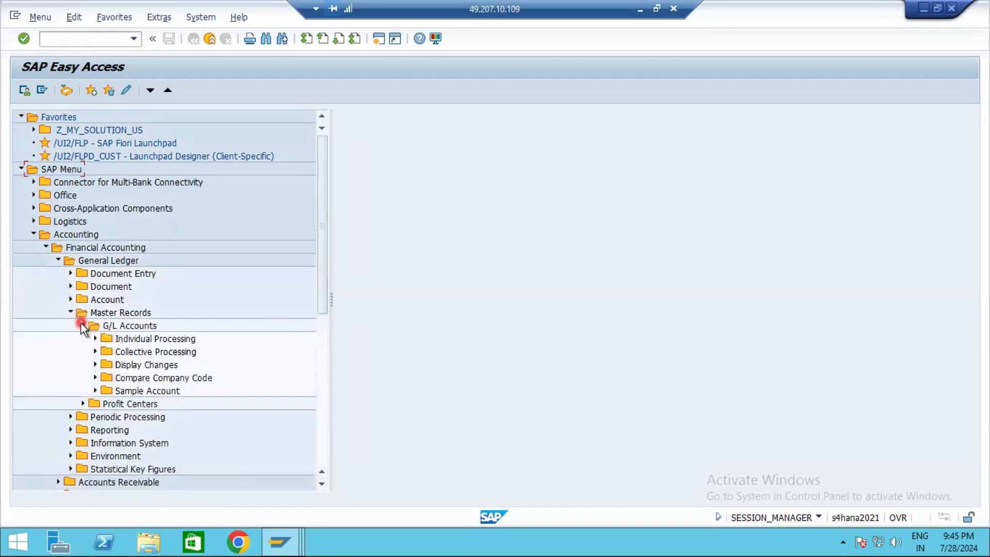
click(93, 338)
Step: Examine the G/L account maintenance transactions FS00 Centrally, FSP0 In Chart of Accounts and FSS0 In Company Code
click(154, 352)
click(157, 369)
click(162, 379)
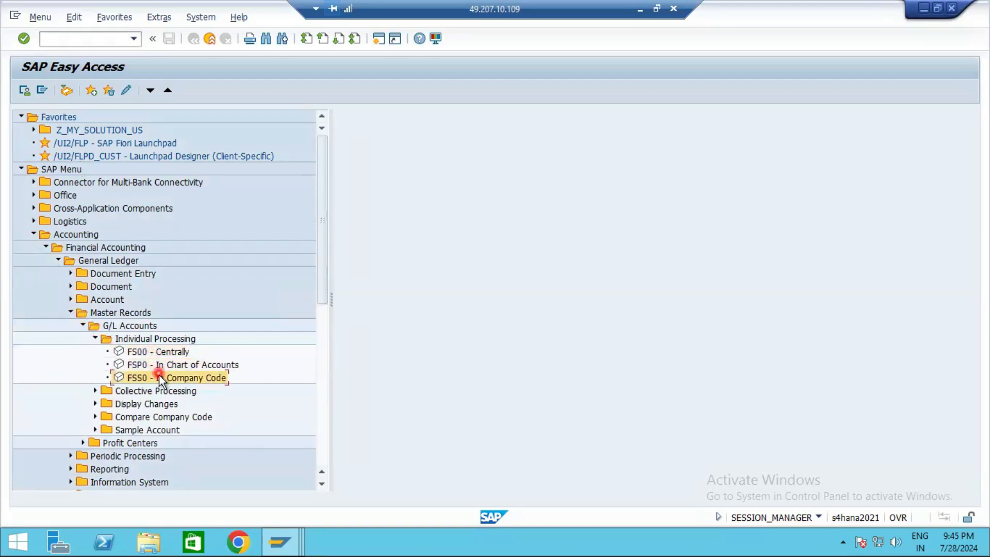
click(134, 352)
click(124, 379)
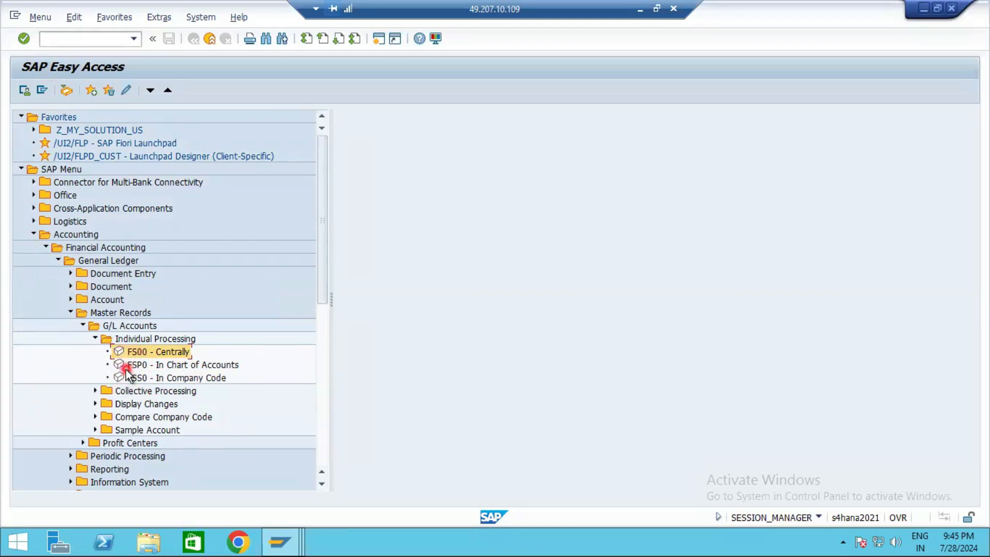
click(123, 365)
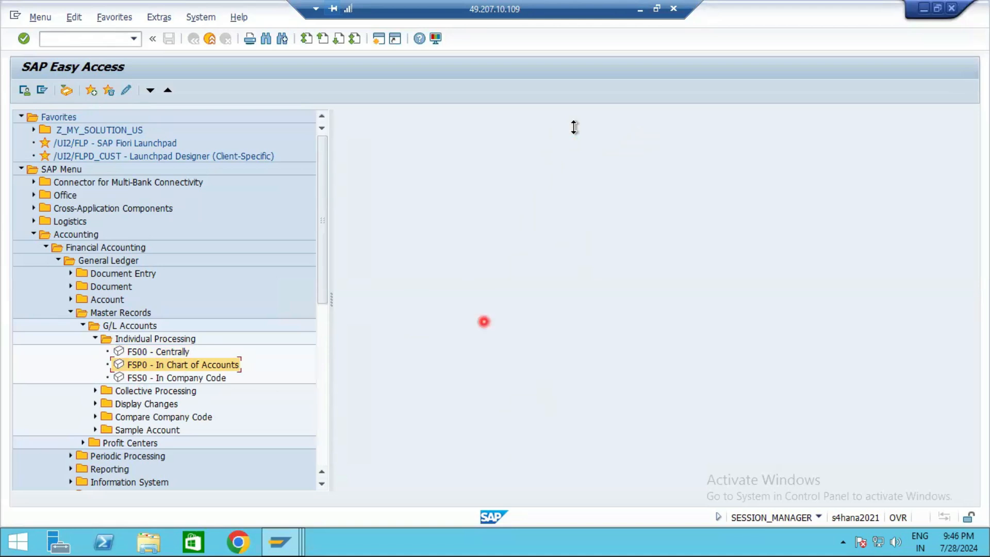
click(150, 377)
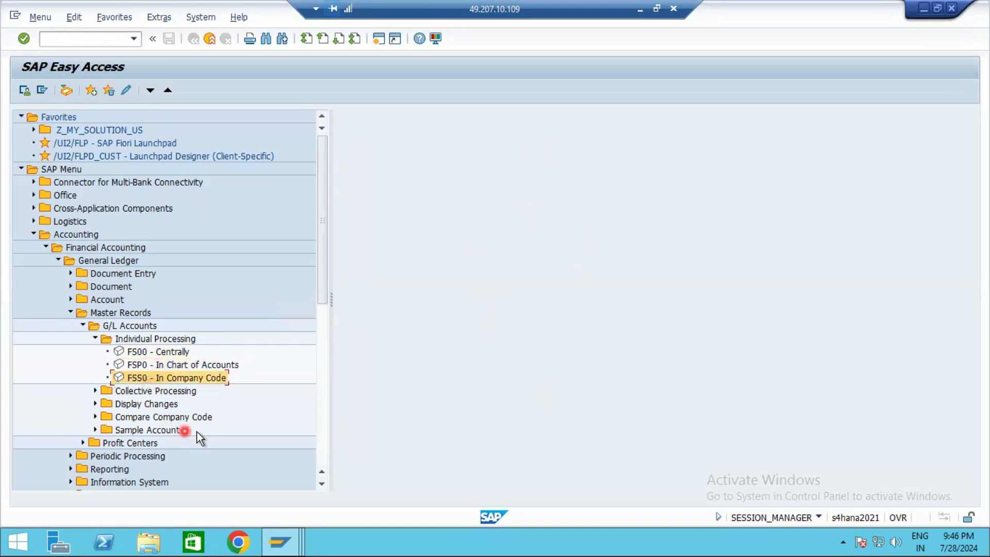
click(182, 355)
click(184, 374)
click(176, 354)
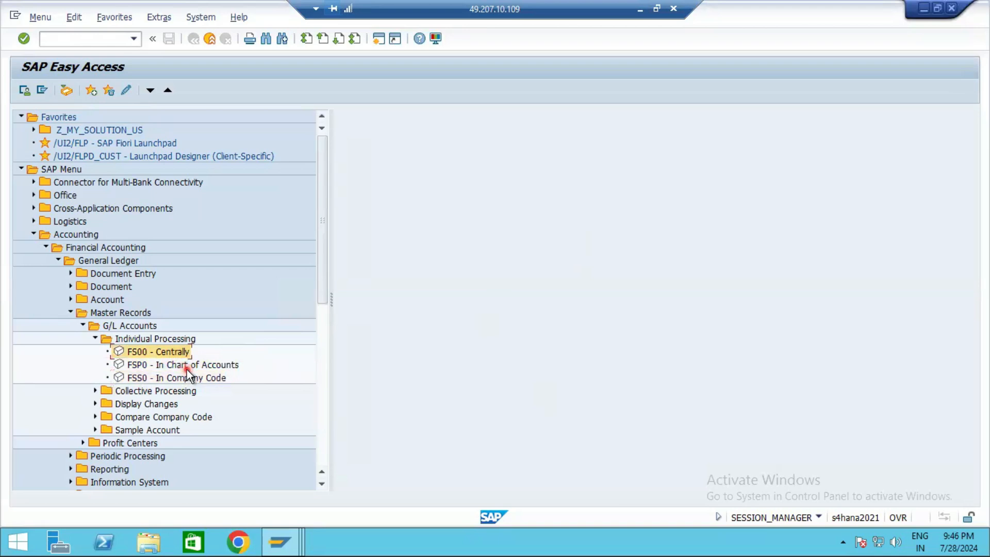
click(186, 368)
click(187, 378)
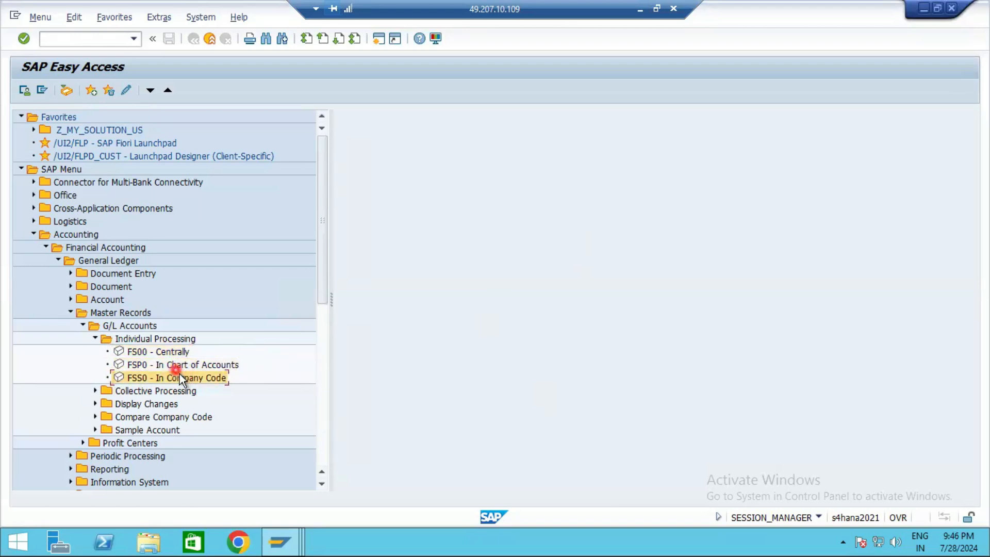
Step: Open FSP0 for the chart of accounts data and check the company code control data in the spreadsheet notes
double_click(173, 364)
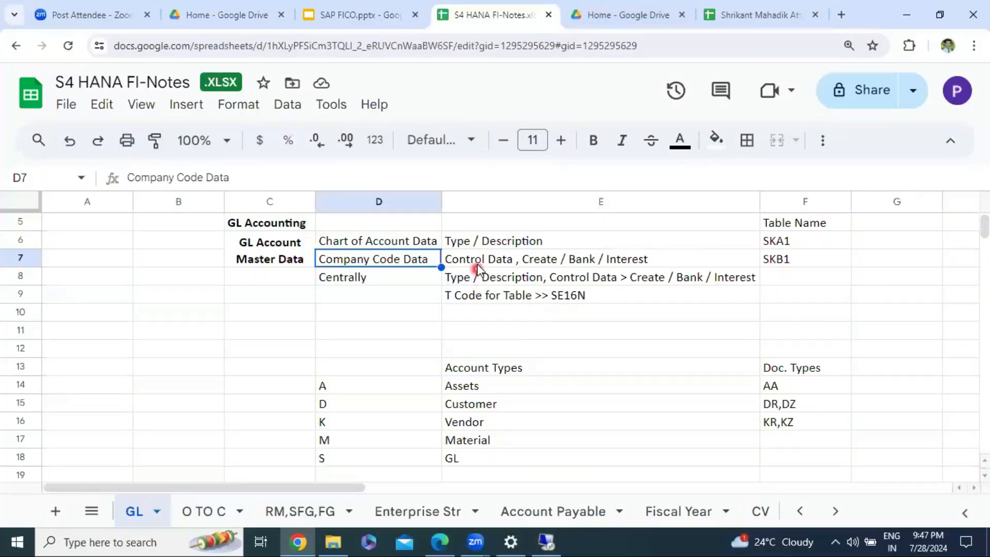
click(477, 260)
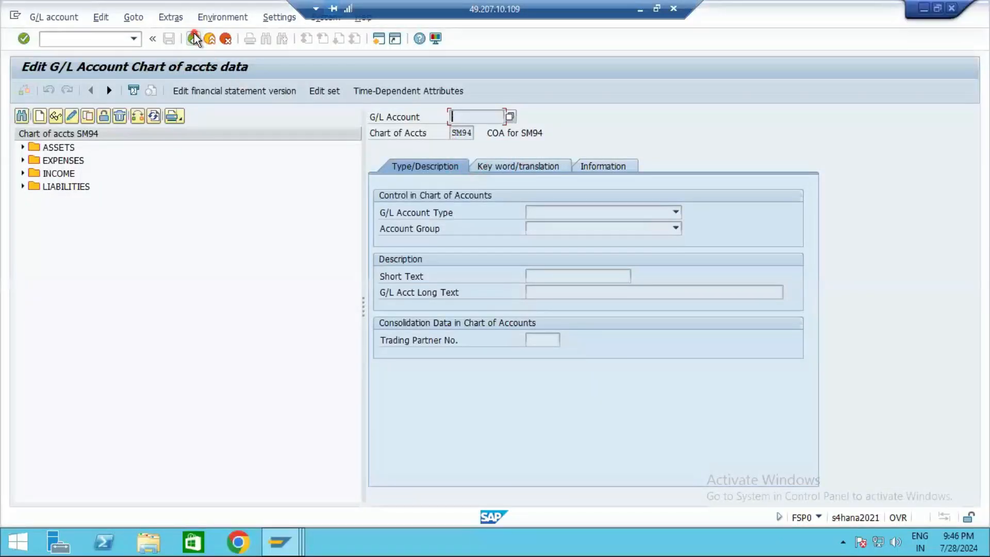
Step: Leave FSP0, open FSS0 for the company code data and check the Type / Description entry in the spreadsheet notes
click(193, 38)
click(170, 376)
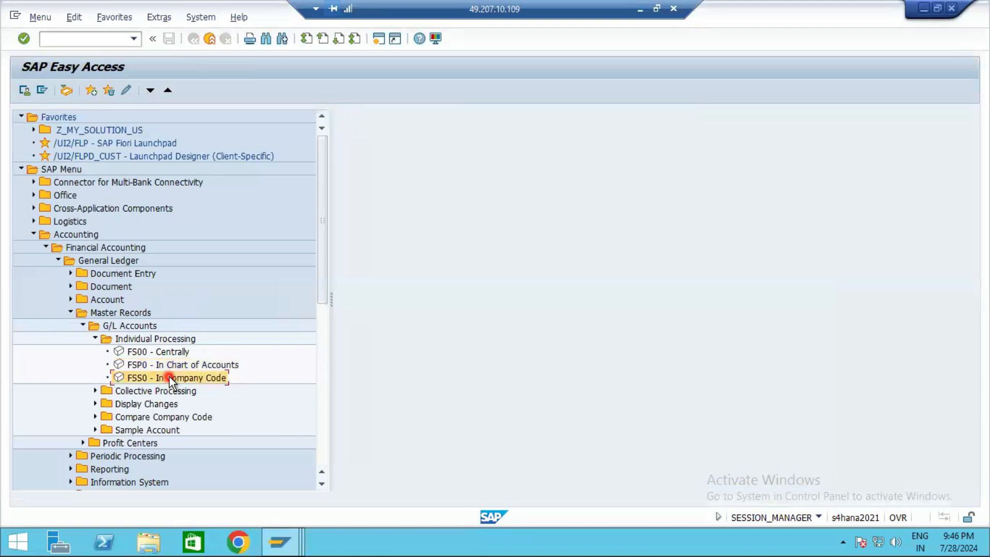
double_click(170, 377)
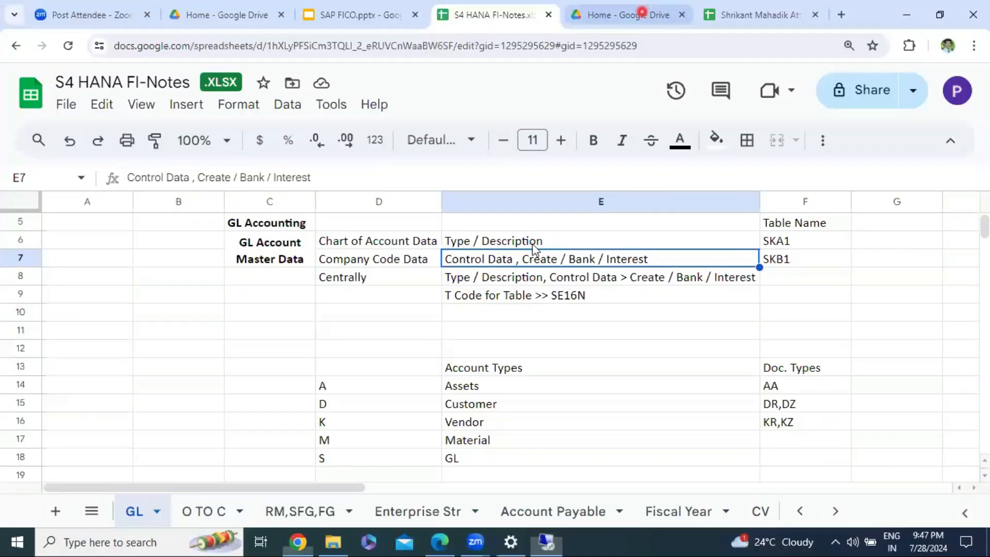
click(640, 10)
click(525, 242)
click(548, 542)
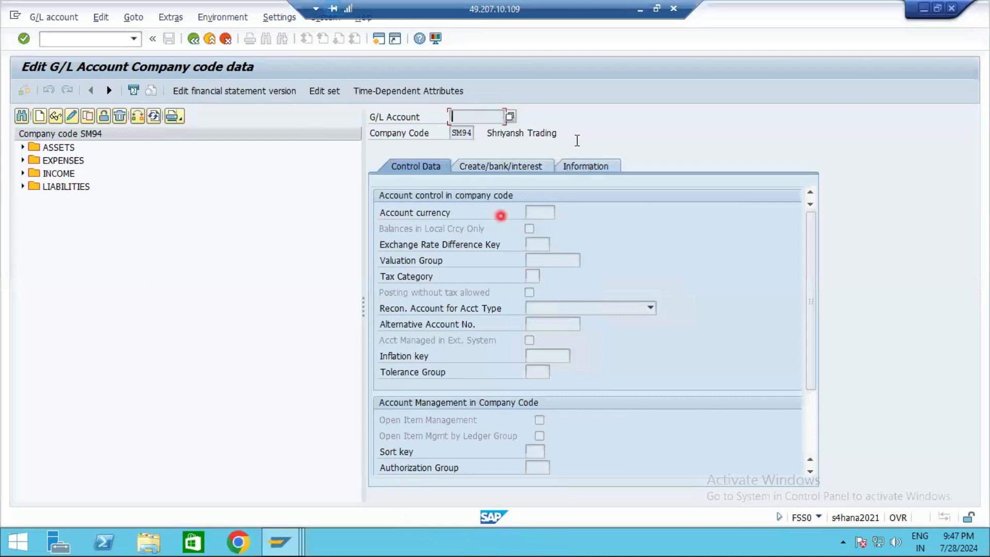
Step: Open FS00 for central G/L account maintenance and check the Company Code Data and Centrally rows of the spreadsheet notes
click(193, 39)
double_click(172, 354)
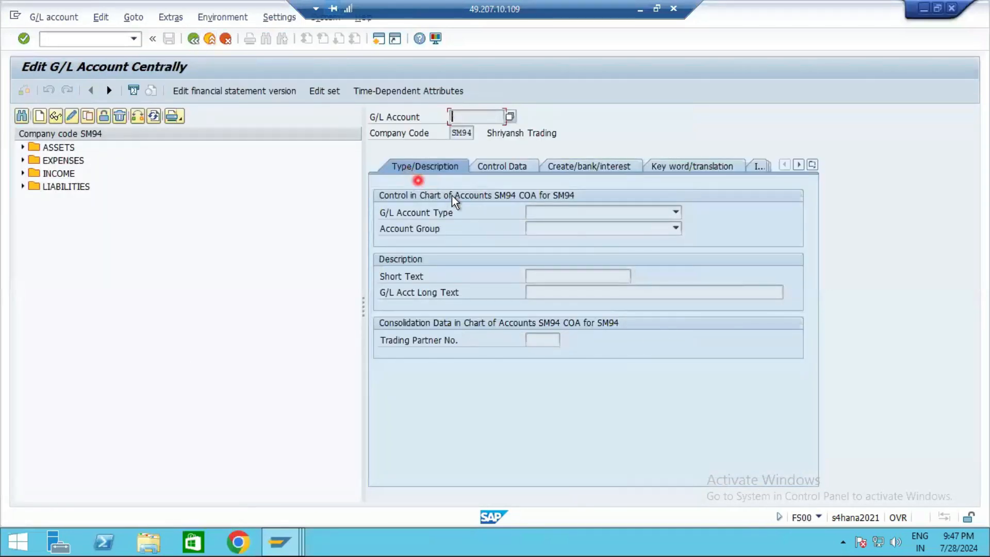
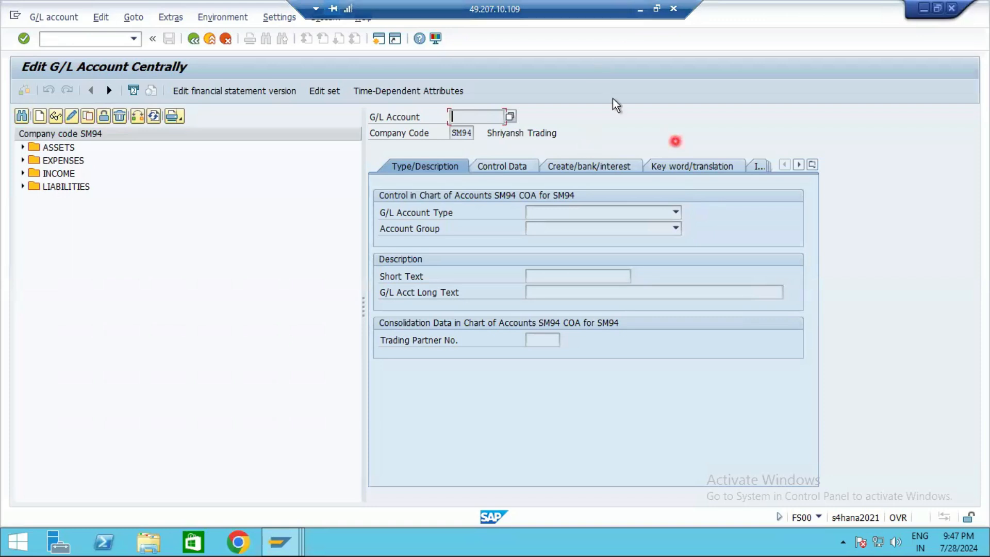
click(640, 8)
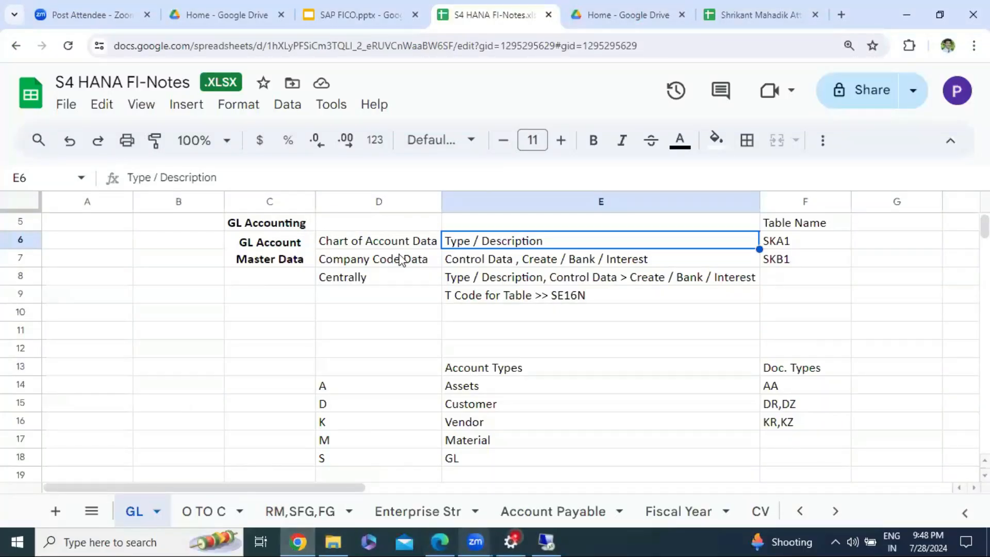
click(382, 261)
click(382, 261)
click(380, 275)
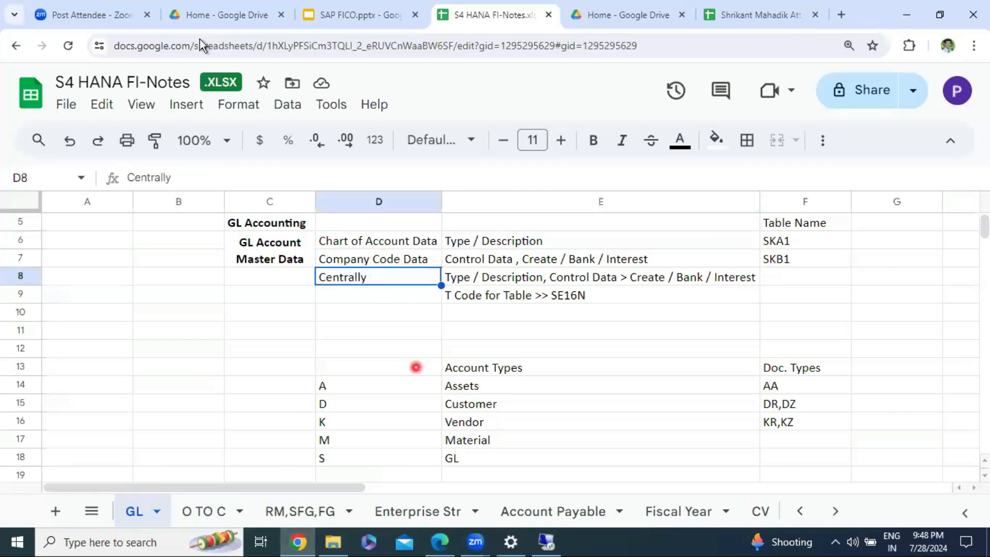
Step: Switch back to SAP, return to the Easy Access screen and start transaction FS00 by its code
click(547, 542)
click(149, 266)
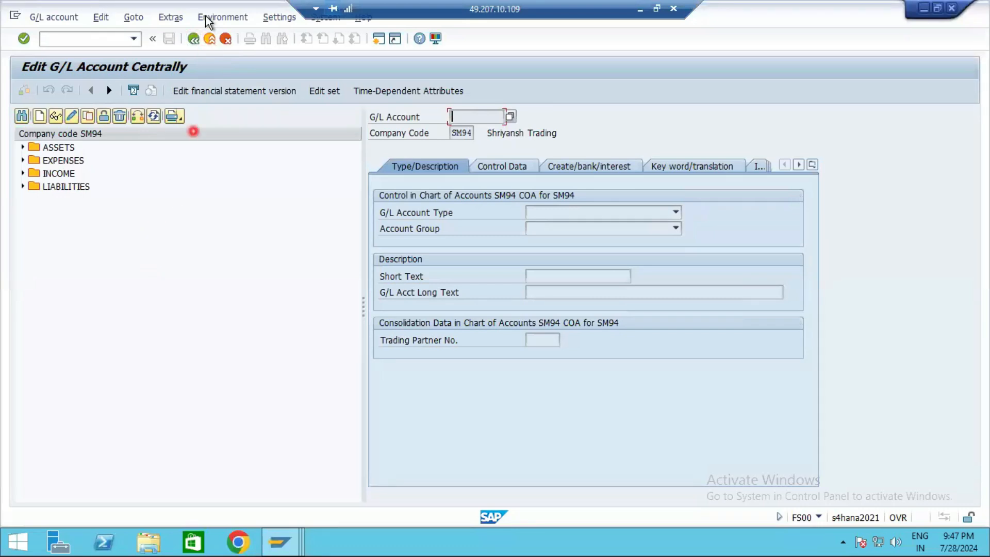
click(192, 40)
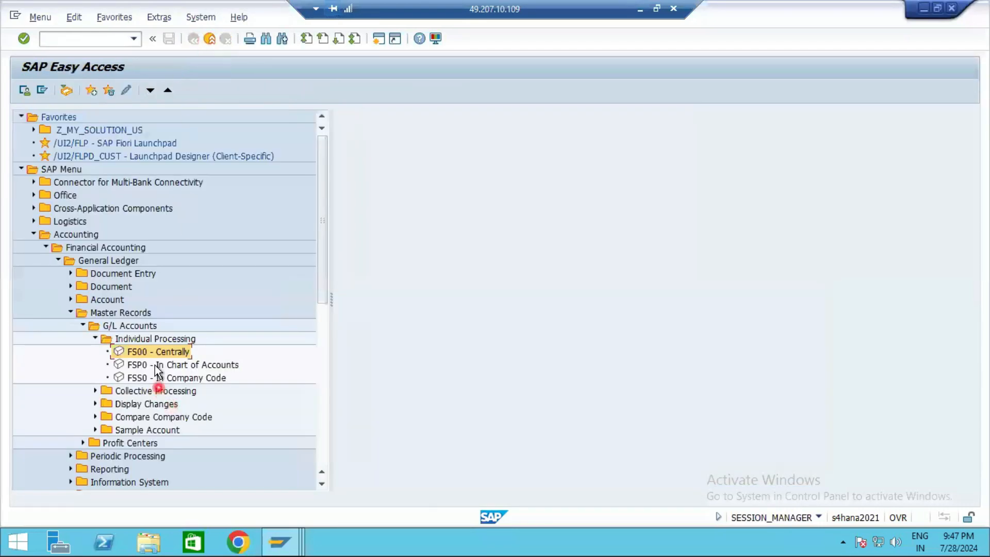
click(87, 42)
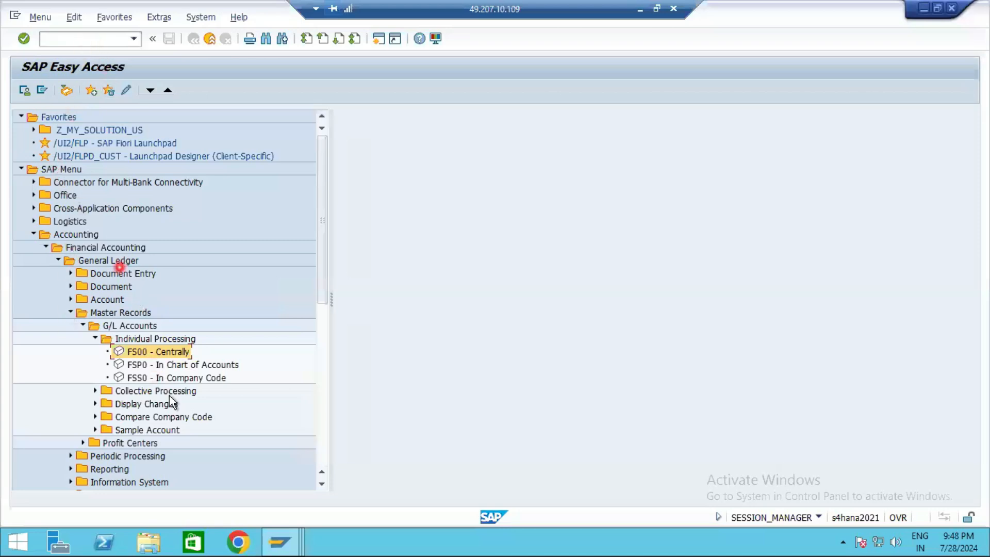
click(61, 42)
text(FS00)
key(Return)
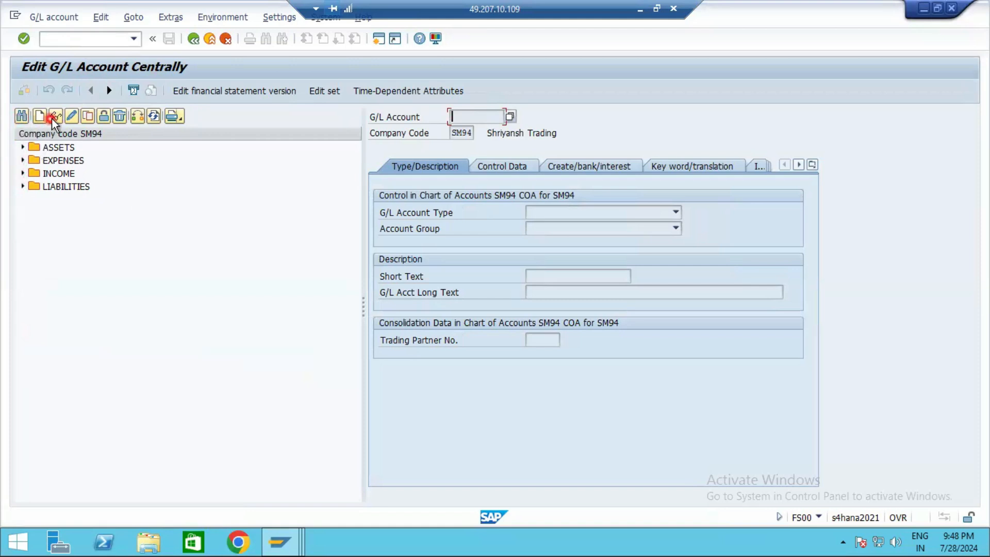
Step: Find G/L account 1000 in the SM94 account list and view the account creation dialog without creating anything
click(24, 118)
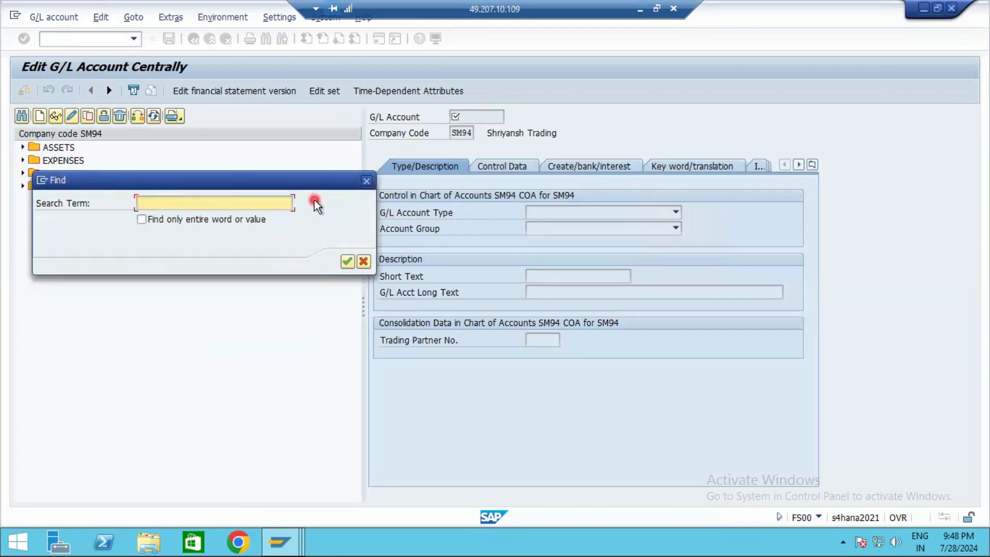
text(1000)
key(Return)
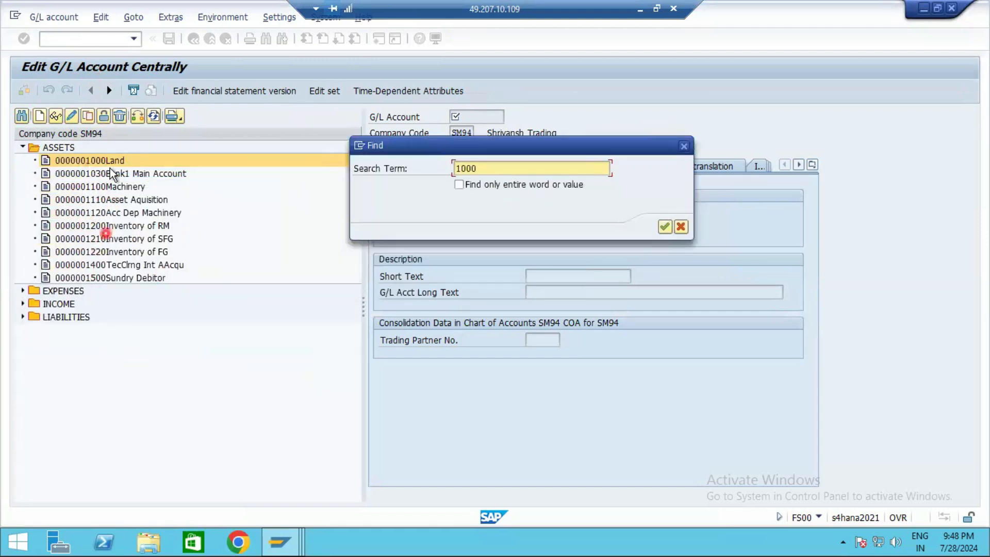
click(681, 227)
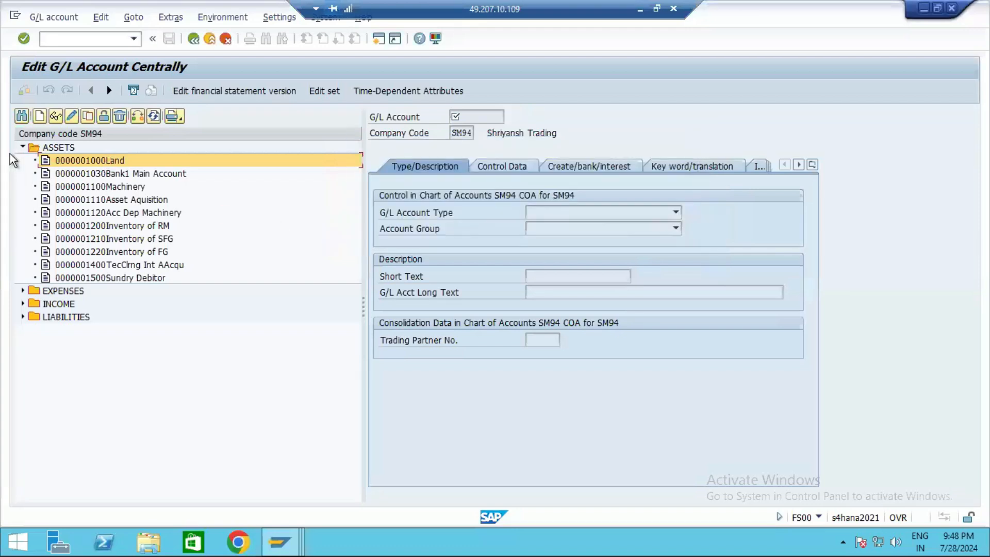
click(40, 116)
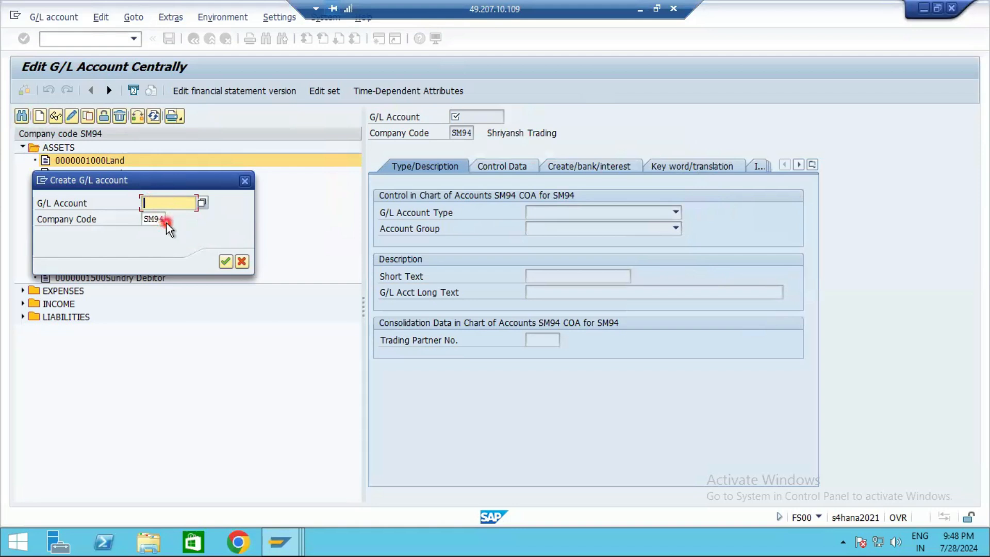
click(245, 180)
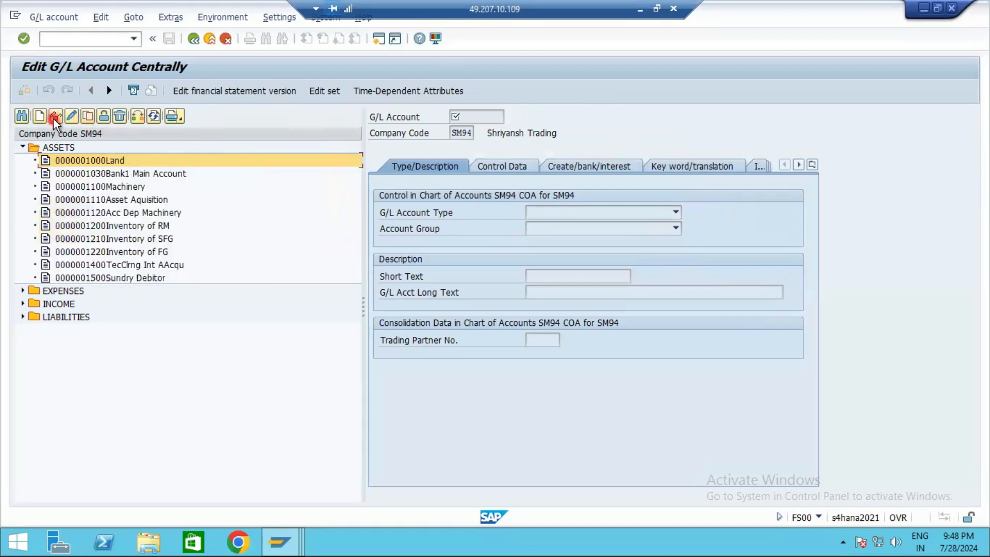
Step: Display G/L accounts 1000 Land, 1220 Inventory of FG and 1210 Inventory of SFG one after another
click(53, 118)
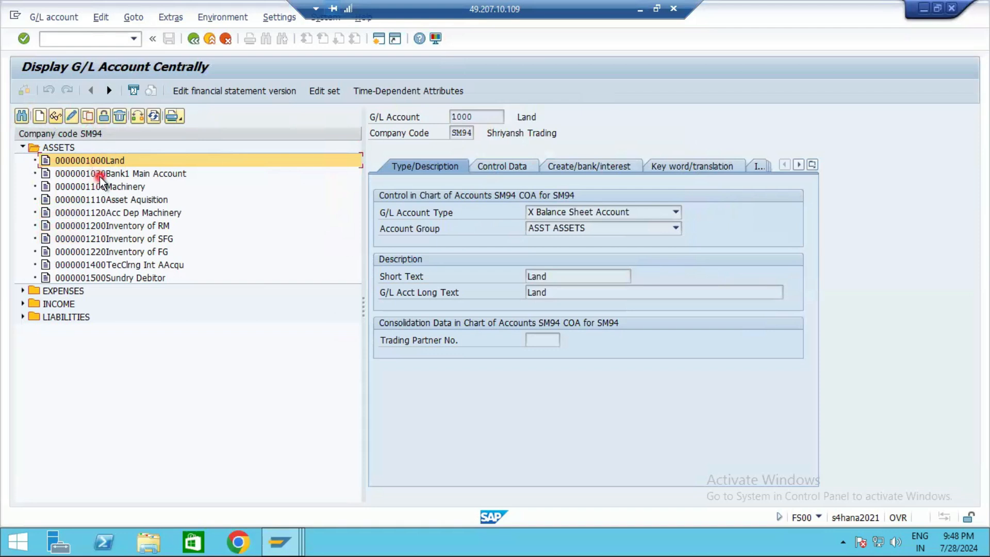
click(100, 177)
click(113, 254)
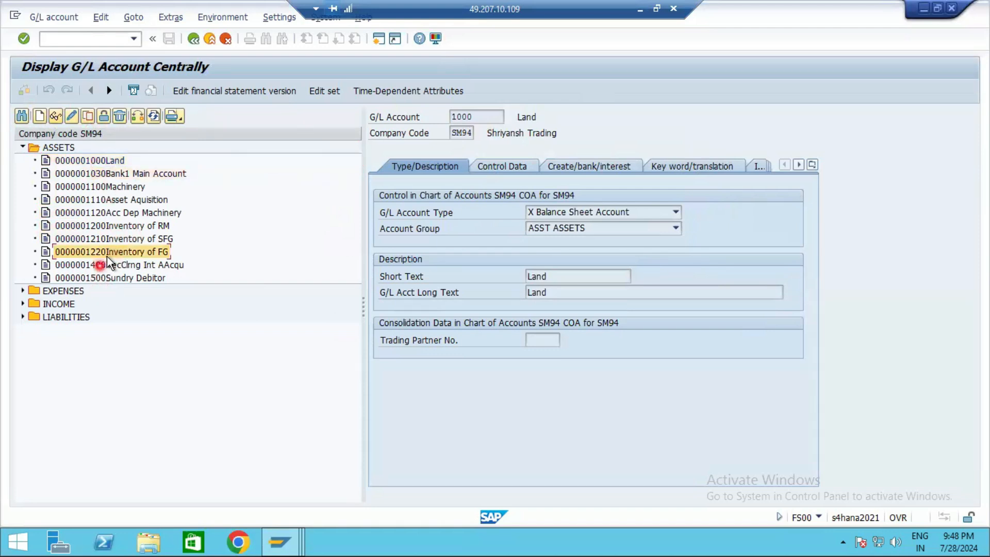
click(55, 112)
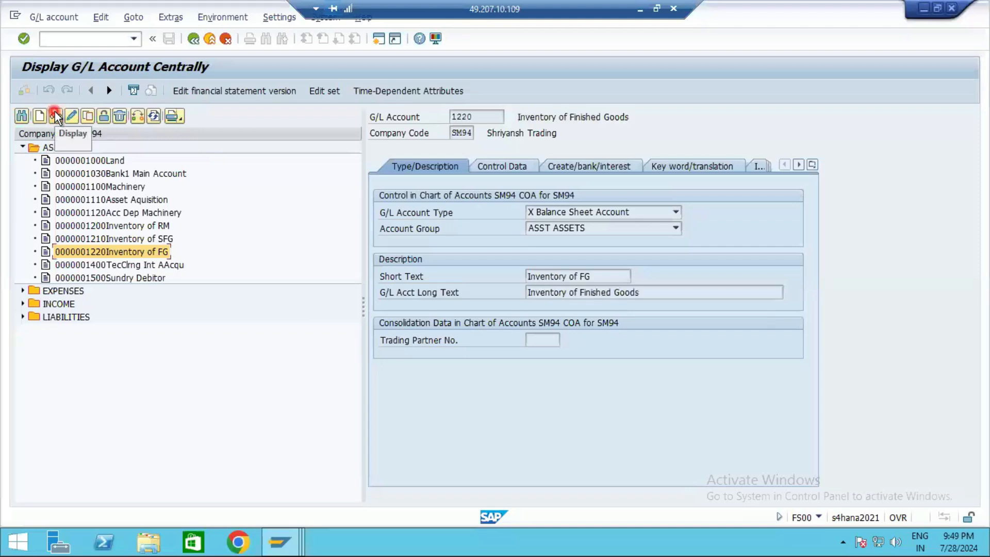
double_click(149, 239)
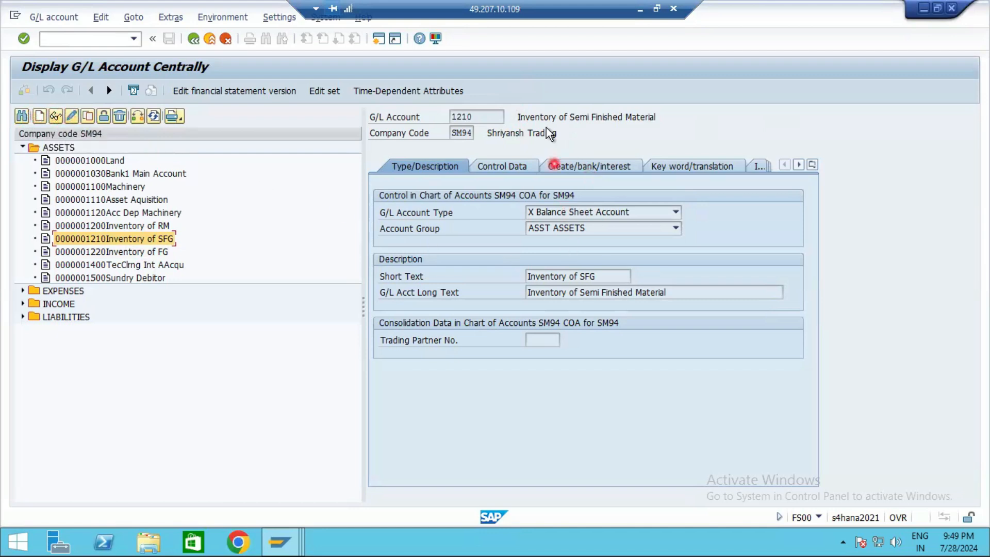
Step: Switch account 1210 Inventory of SFG to change mode and review its Type/Description and Control Data
click(67, 119)
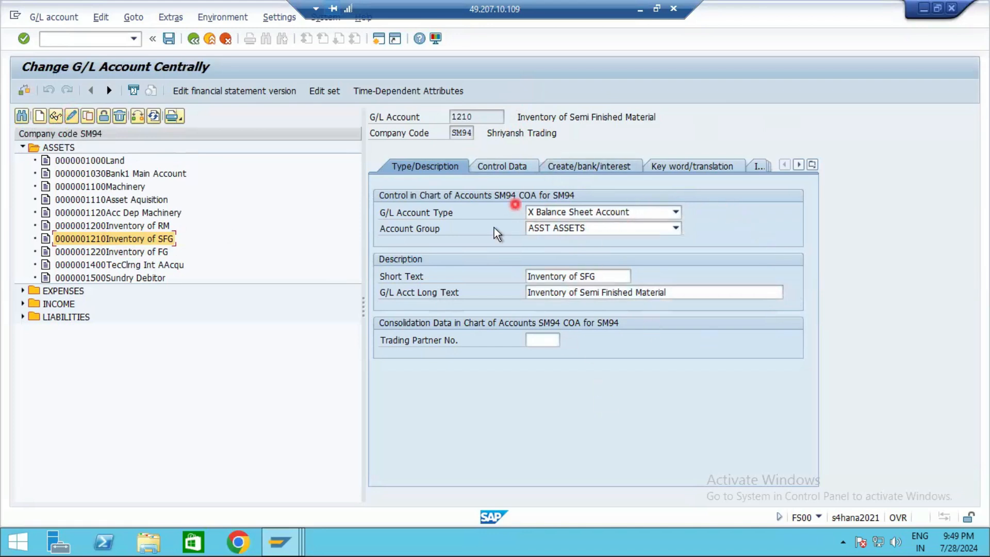
click(513, 165)
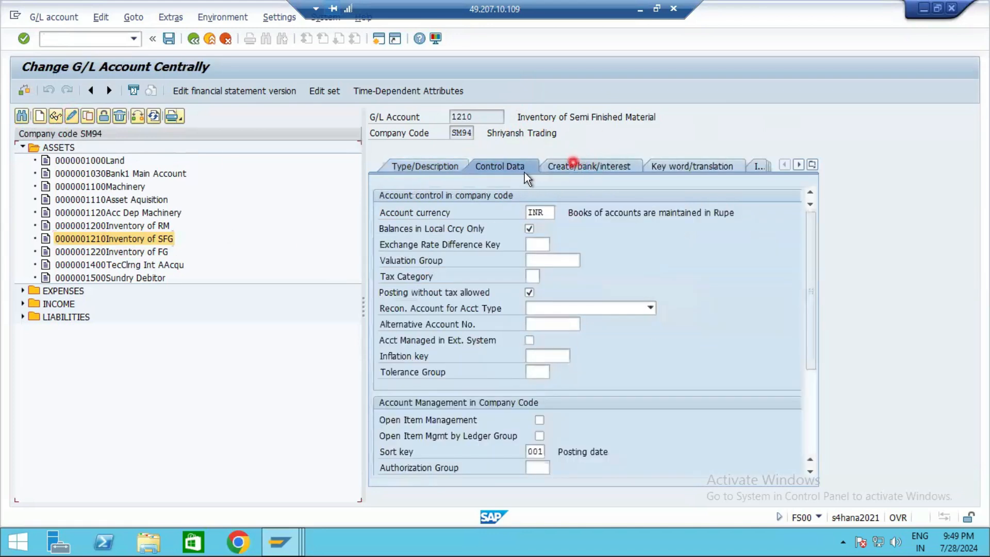
click(428, 169)
click(501, 171)
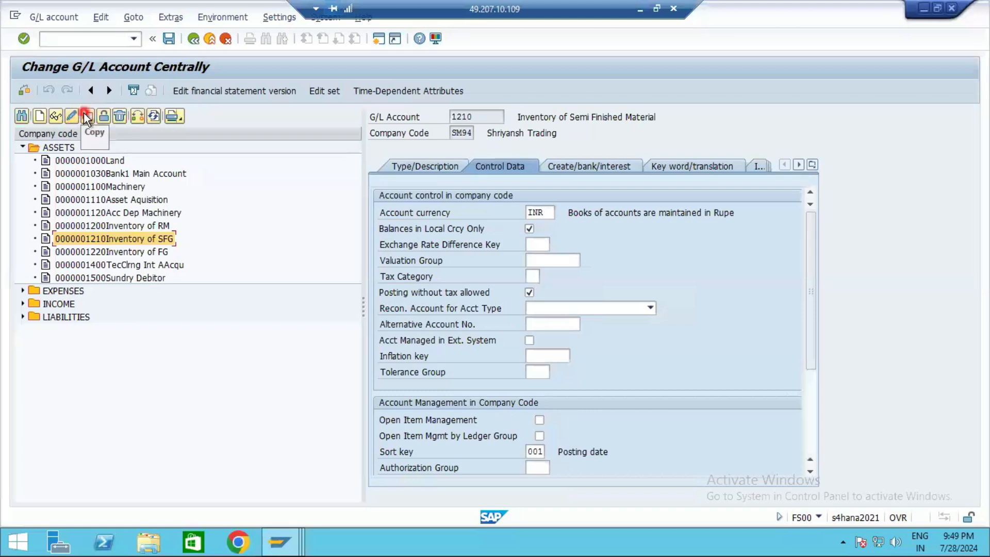
Step: Start copying G/L account 1000 Land and move the copy dialog clear of the account list
click(122, 226)
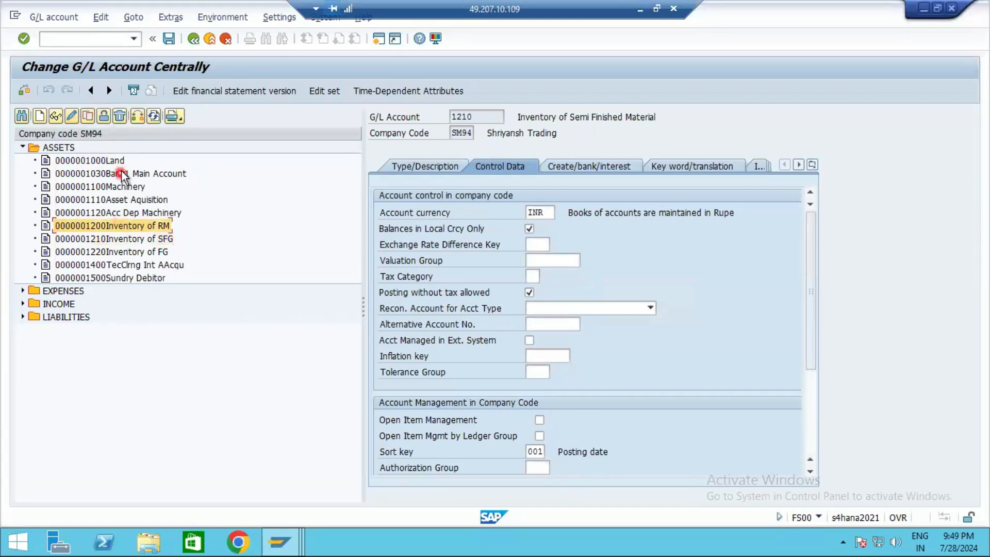
click(122, 163)
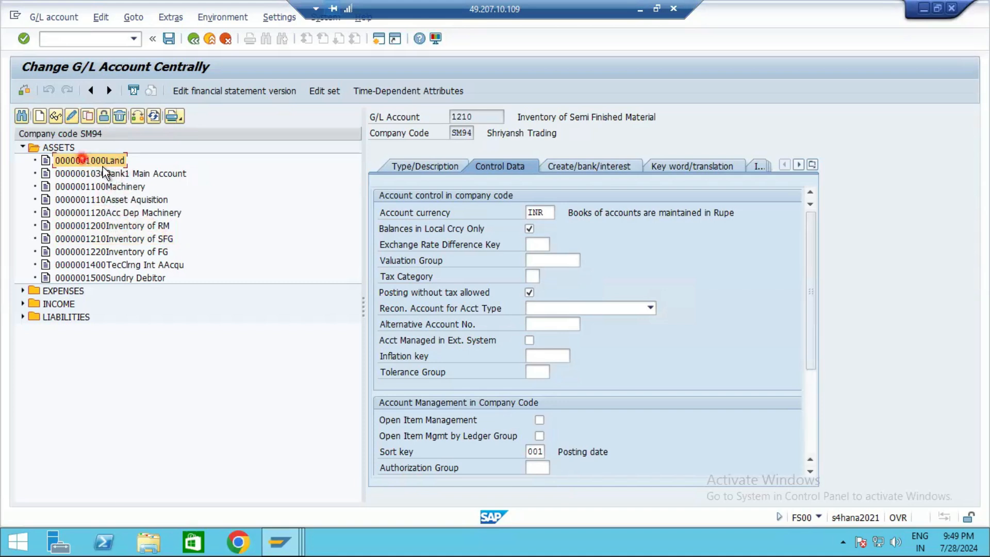
click(88, 119)
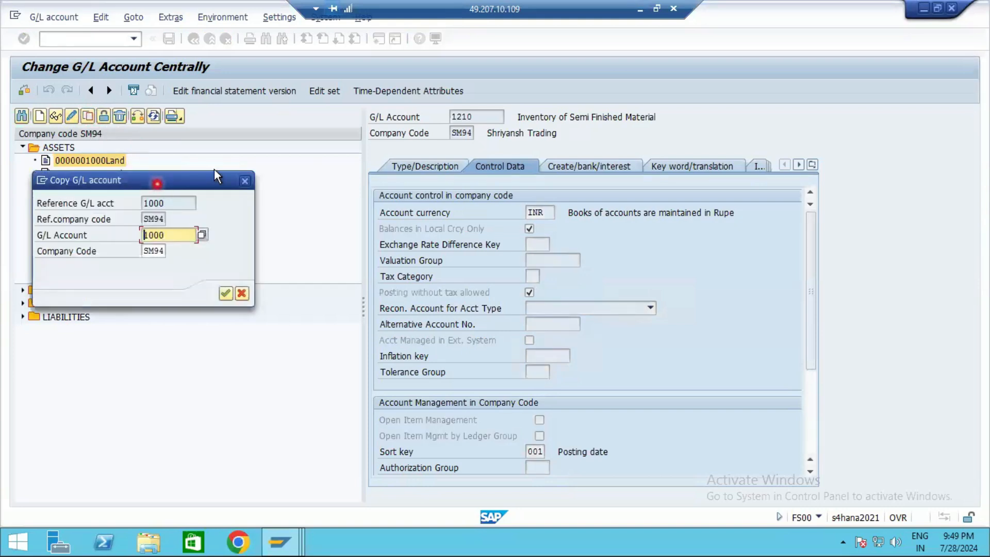
drag(152, 180, 262, 157)
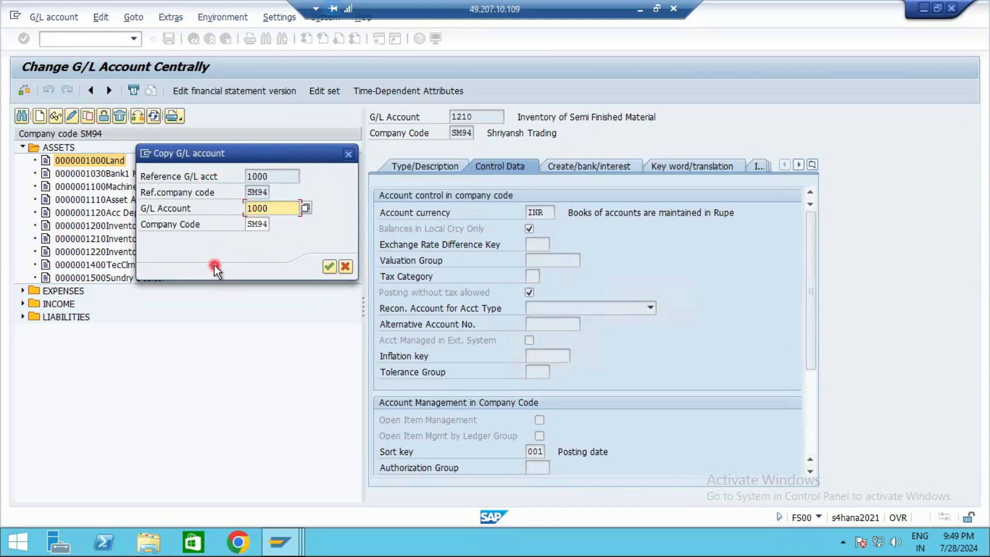
drag(254, 150, 315, 143)
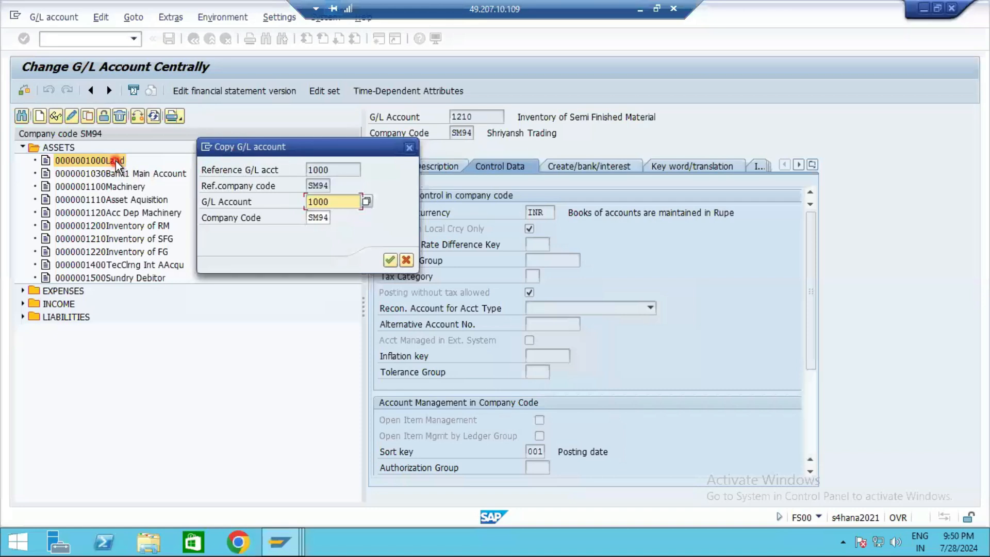
Step: Copy G/L account 1000 from company code SM94 to company code S106 under the same account number
drag(347, 201, 265, 188)
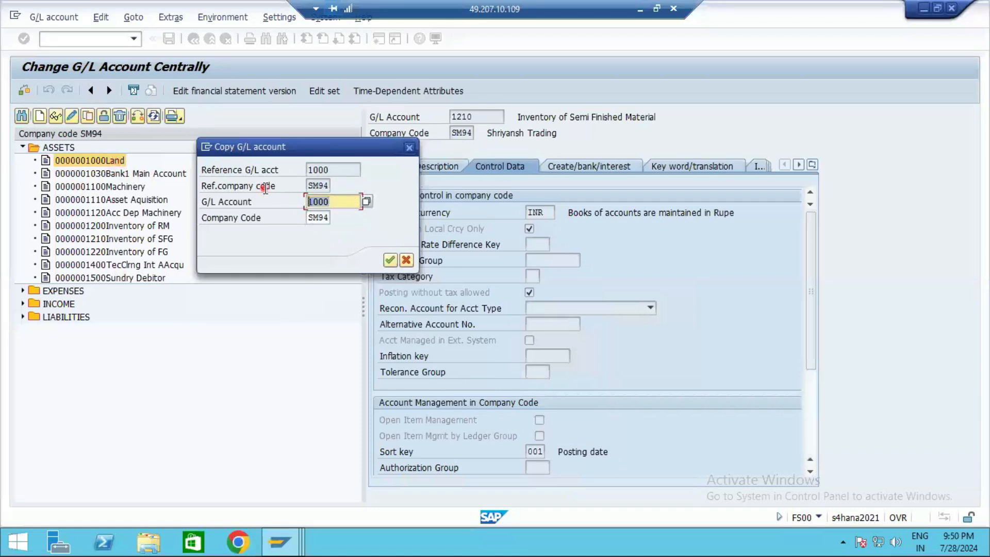
click(307, 215)
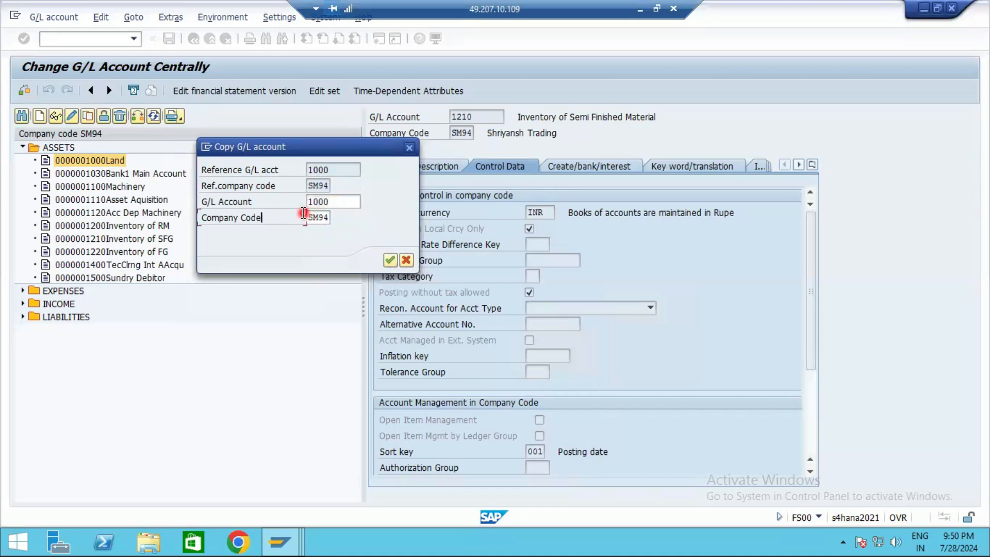
drag(329, 218, 304, 214)
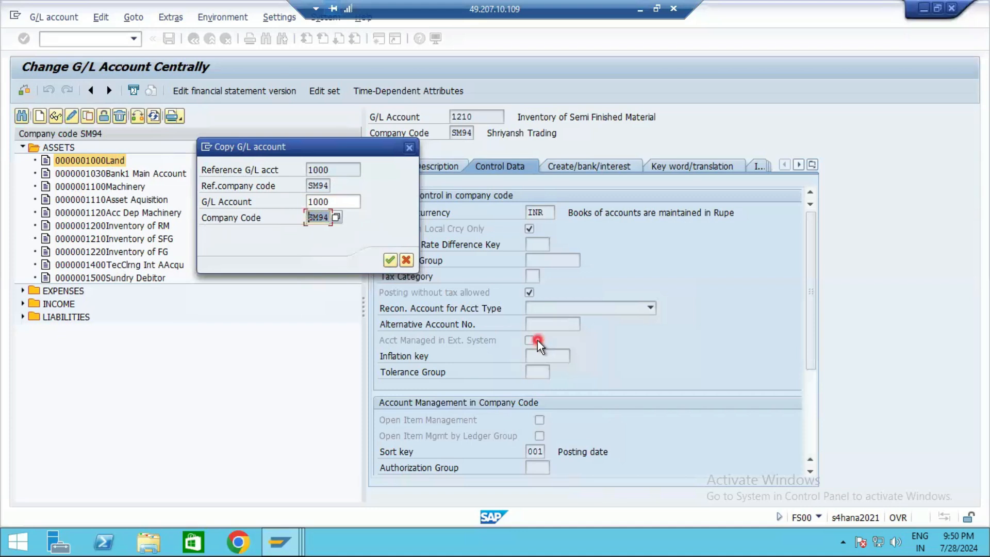
text(S106)
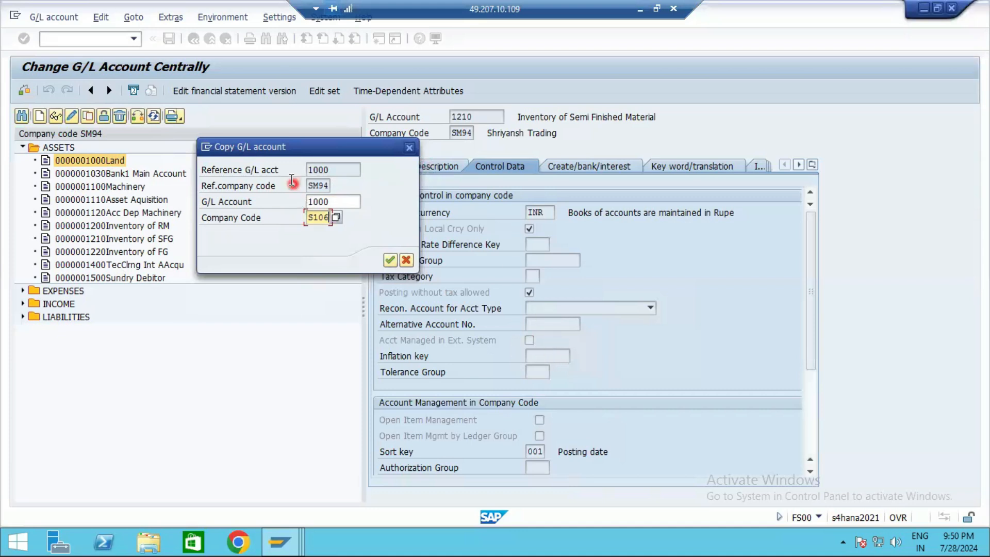
click(339, 174)
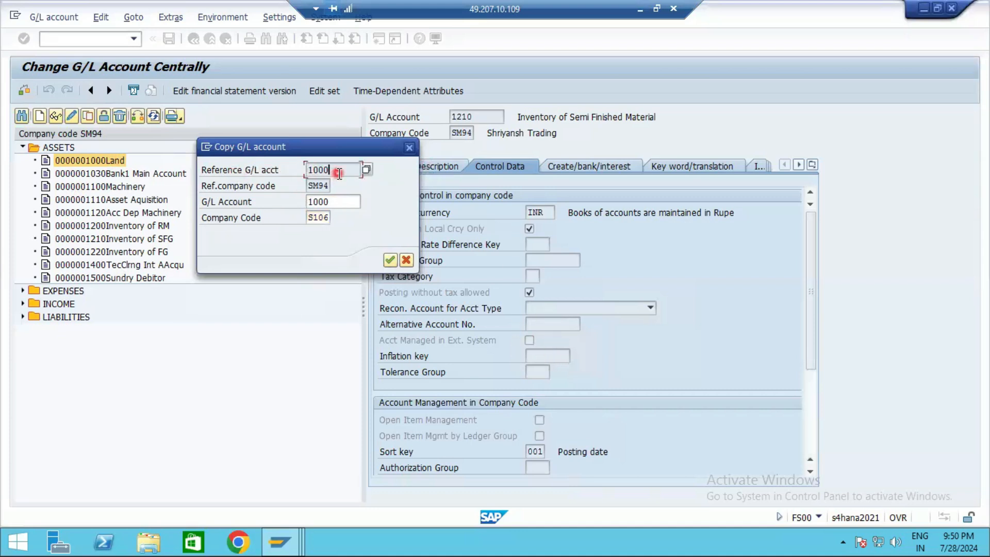
click(322, 191)
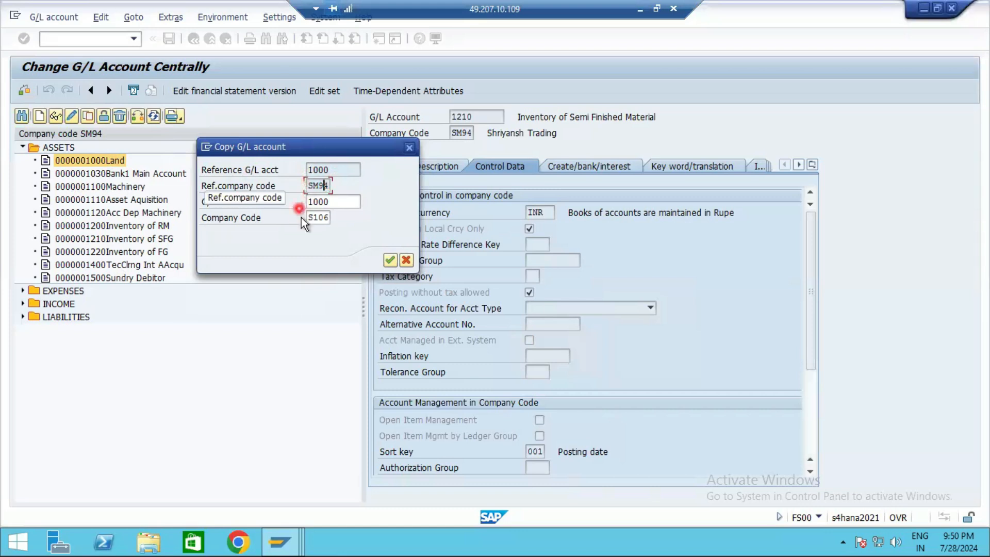
double_click(335, 201)
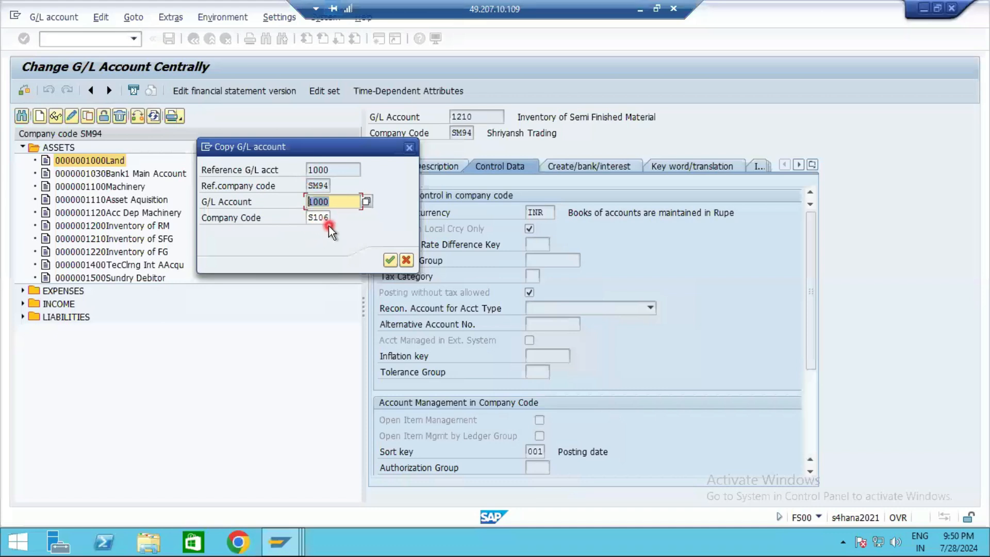
click(390, 260)
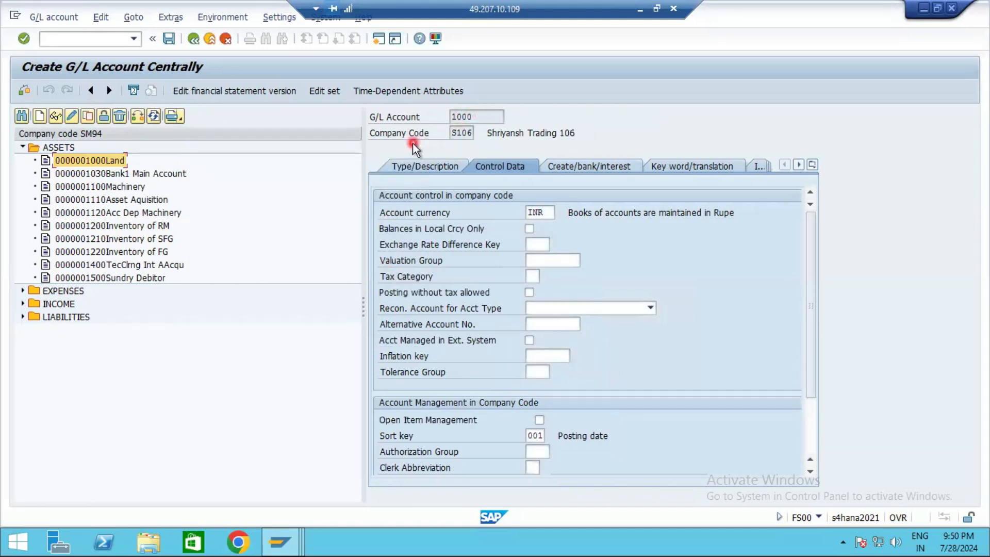
Step: Review the copied account's Create/bank/interest and Type/Description data and save G/L account 1000 in company code S106
click(558, 167)
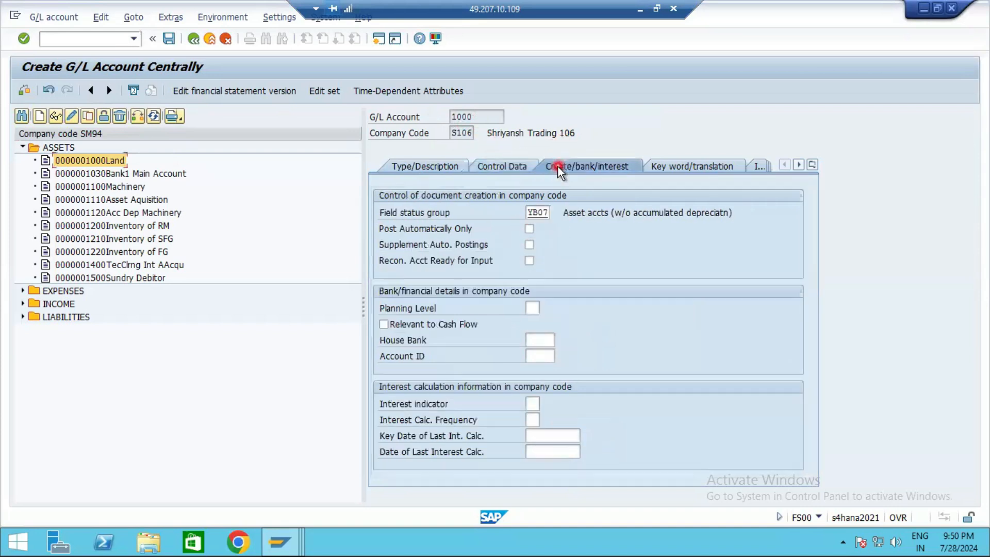
click(420, 166)
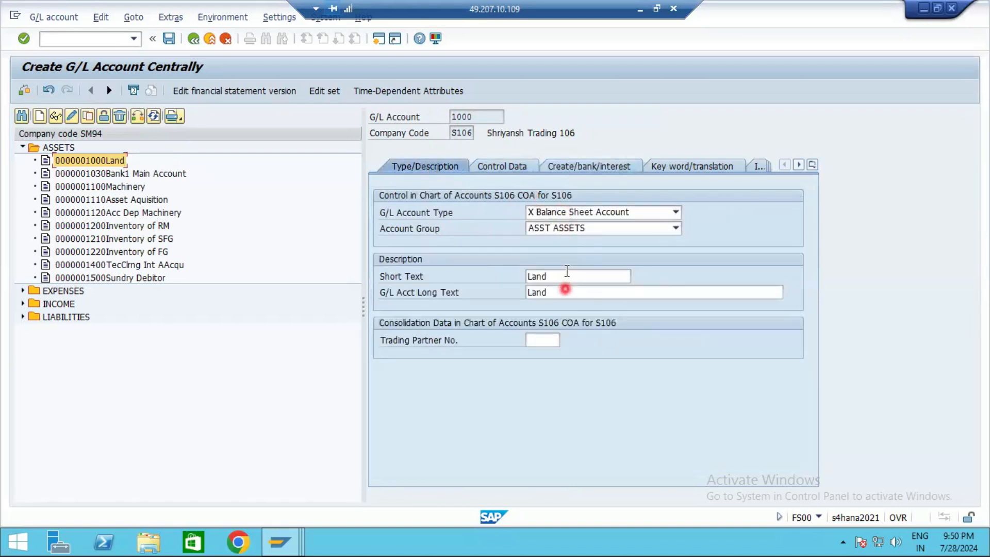
click(169, 39)
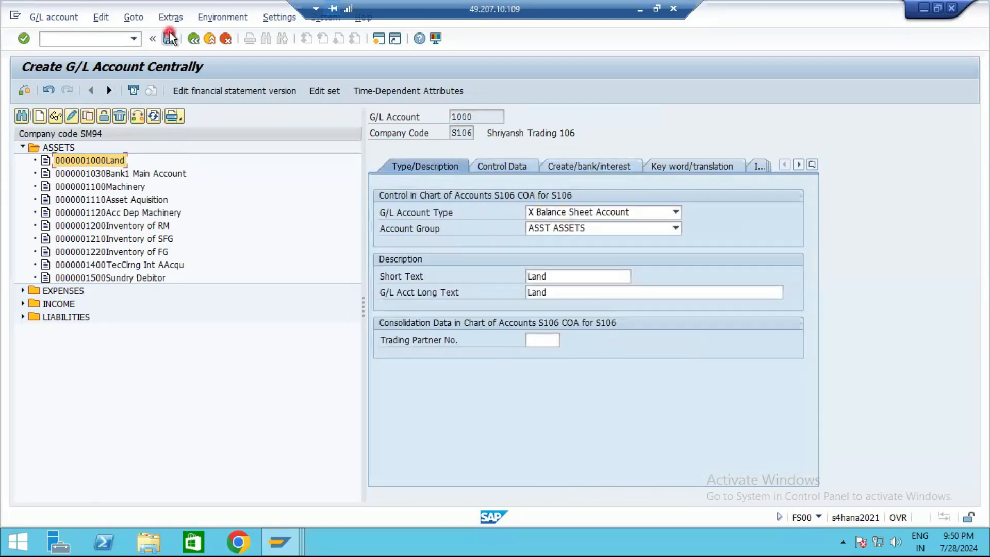
click(31, 282)
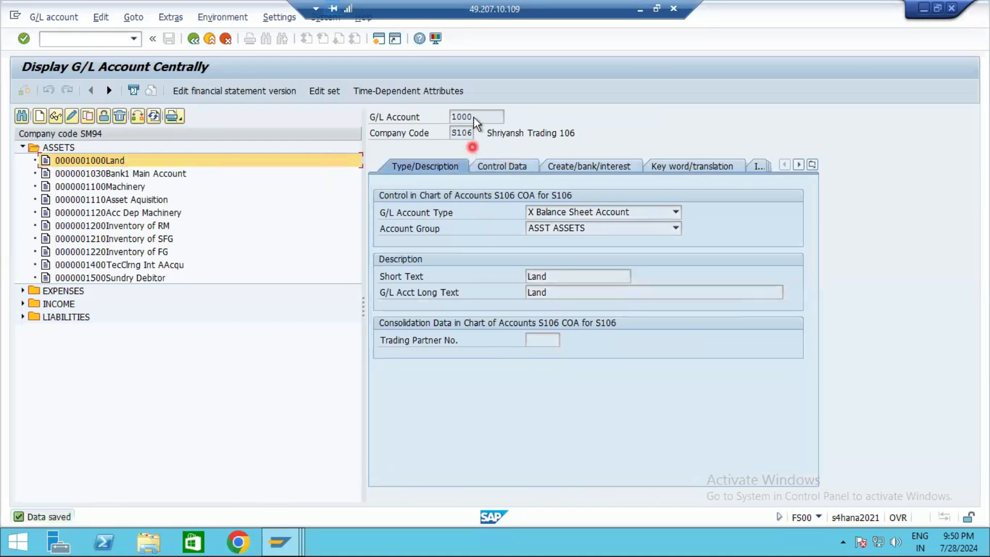
double_click(477, 134)
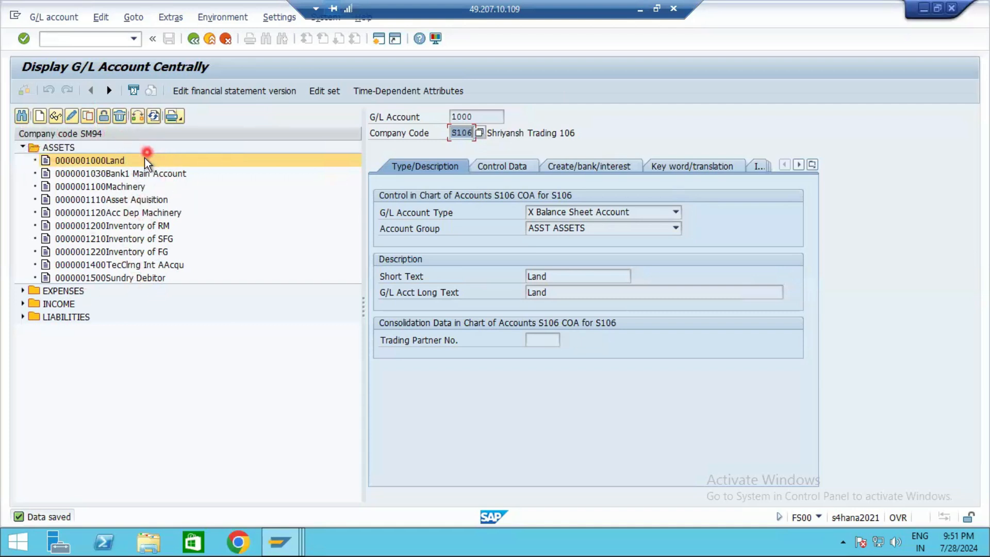
Step: Switch the account list to company code S106 and expand its ASSETS group
click(136, 121)
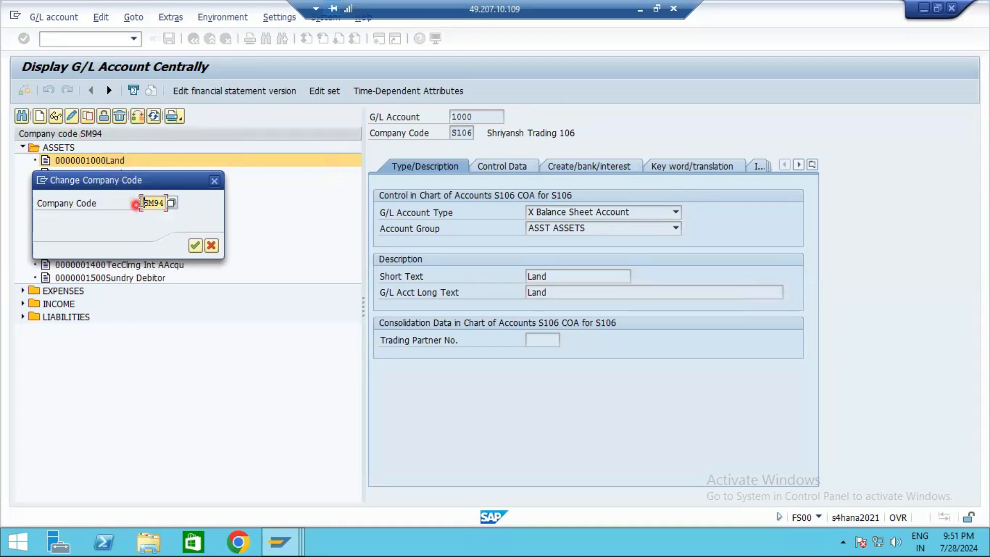
drag(147, 203, 186, 198)
text(106)
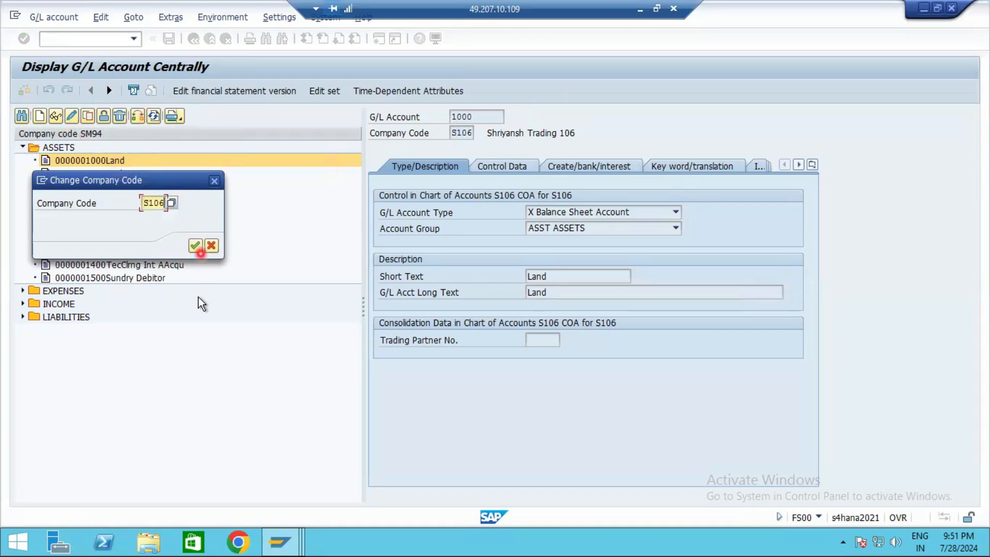
click(193, 245)
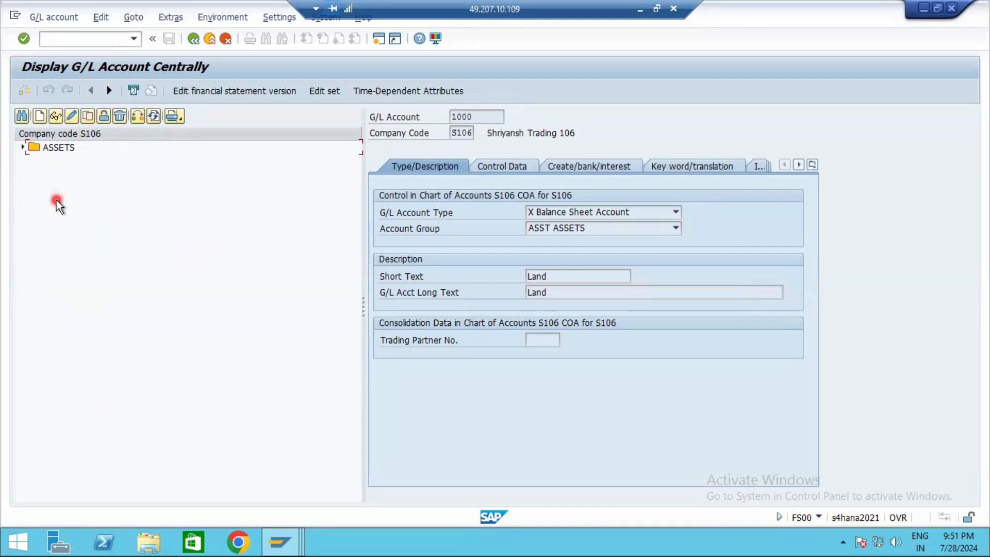
click(22, 148)
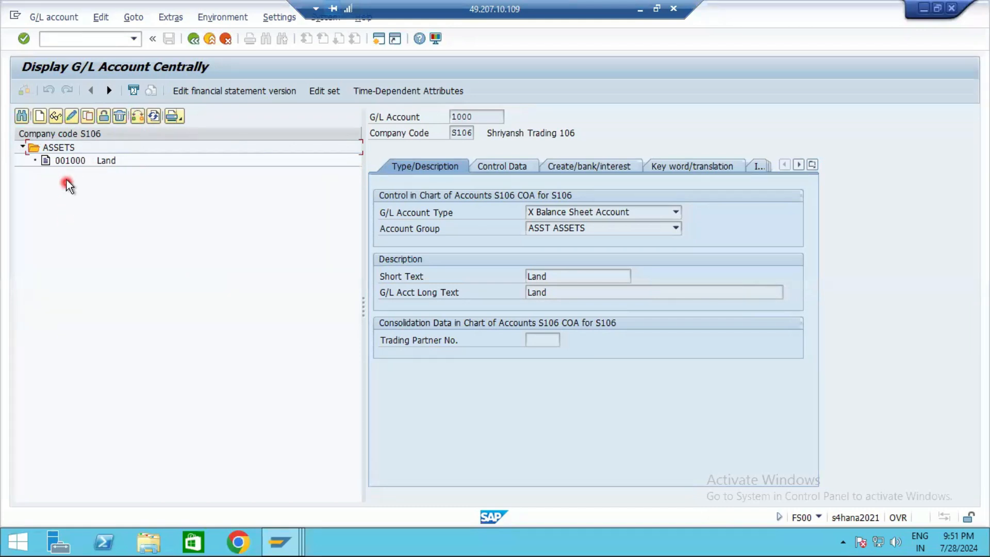
Step: Refresh the S106 account list and examine the available account groups and the accounts under ASSETS
click(154, 116)
click(566, 229)
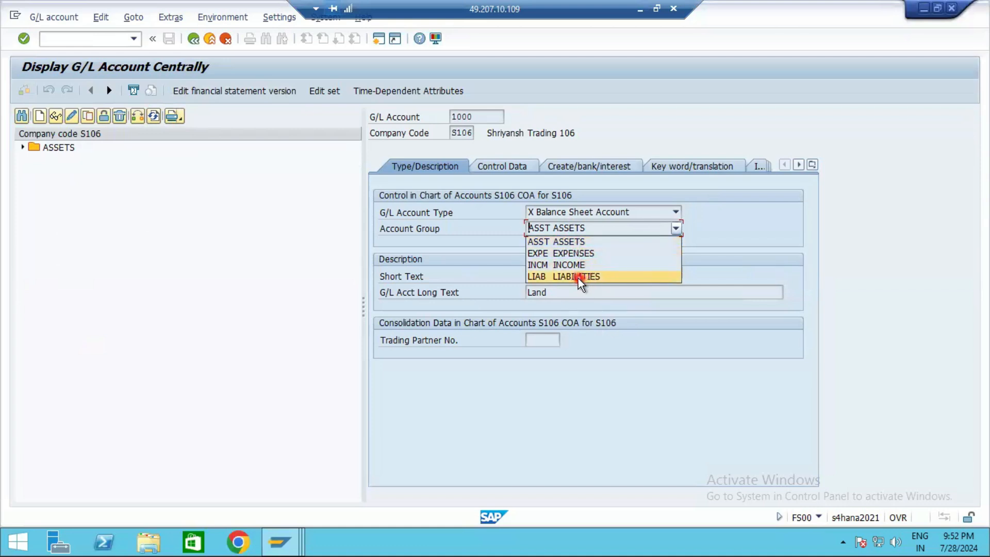
click(434, 215)
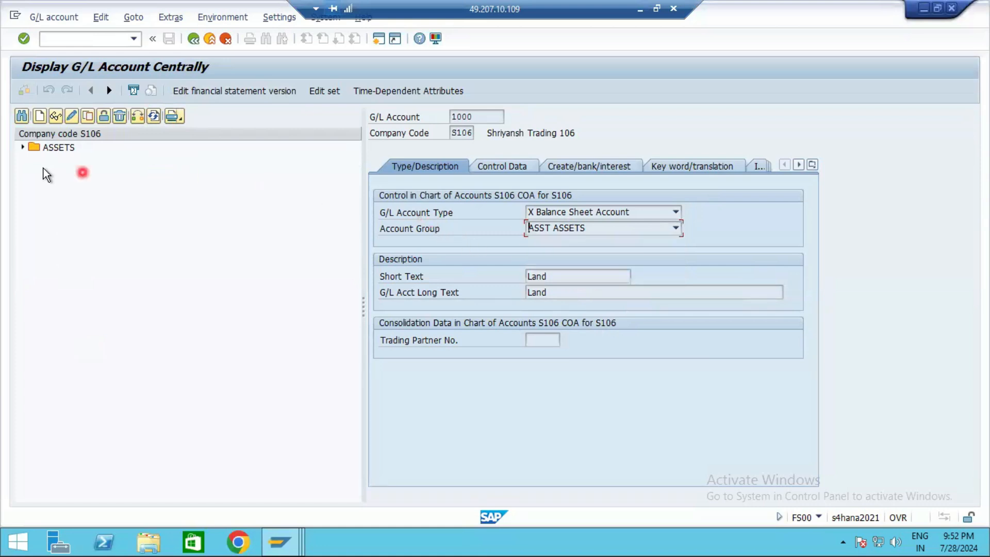
click(23, 147)
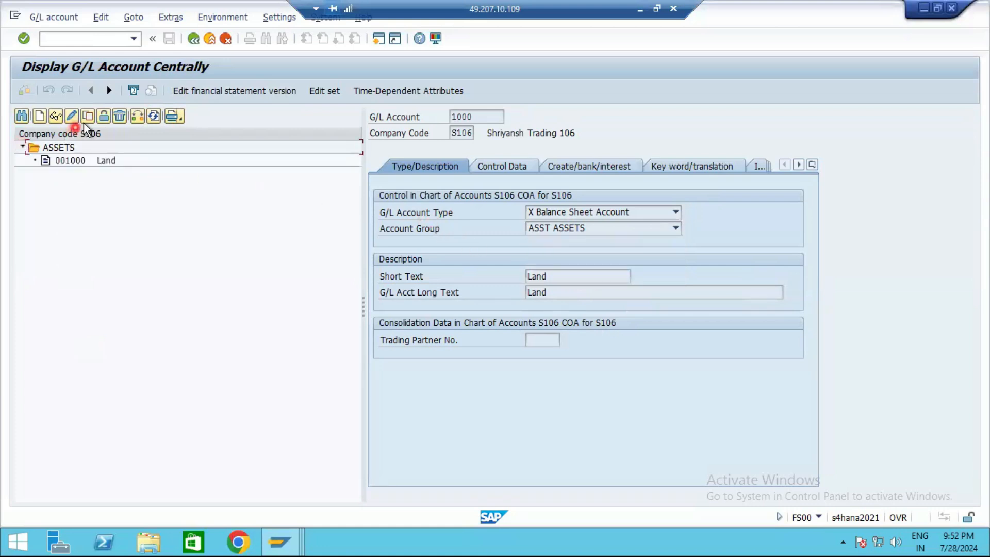
click(154, 118)
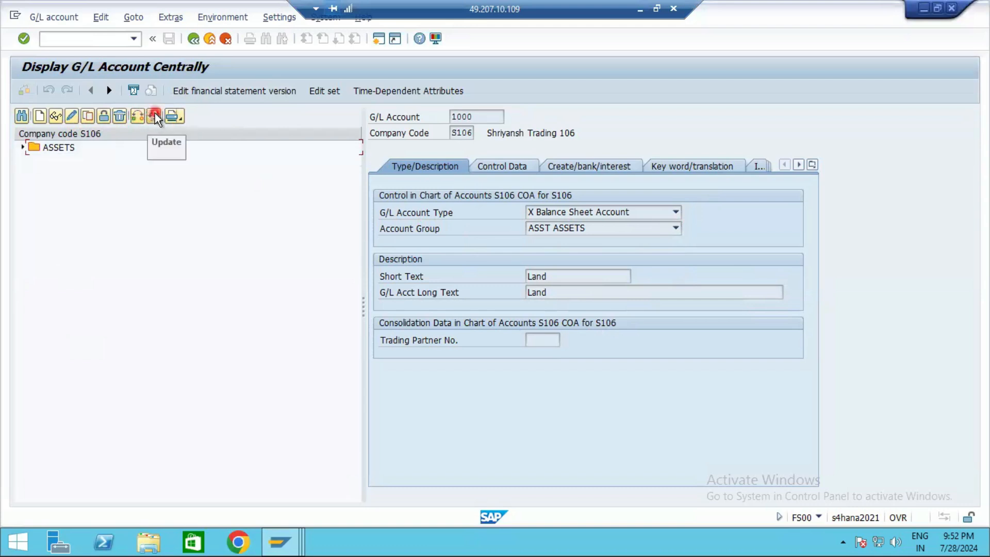
click(173, 118)
click(381, 117)
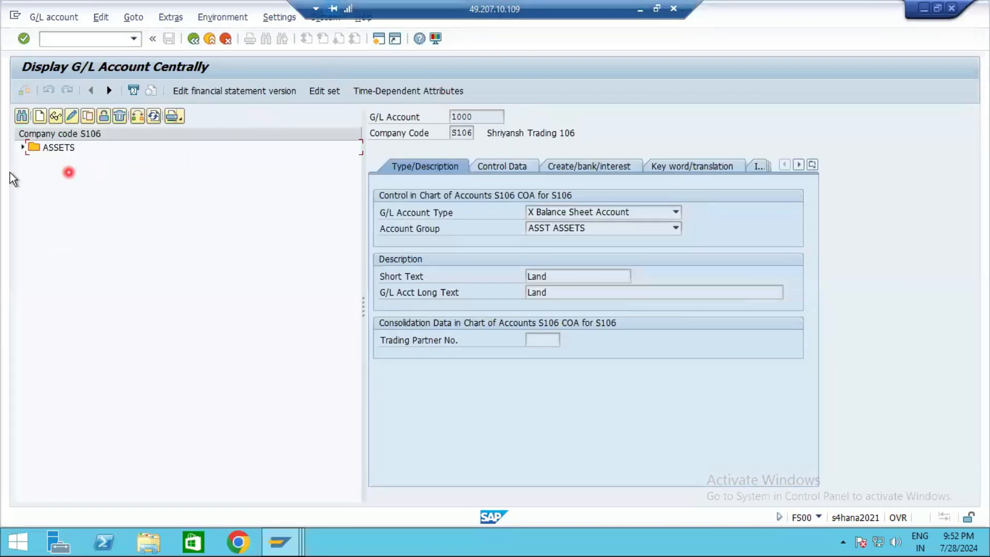
click(22, 148)
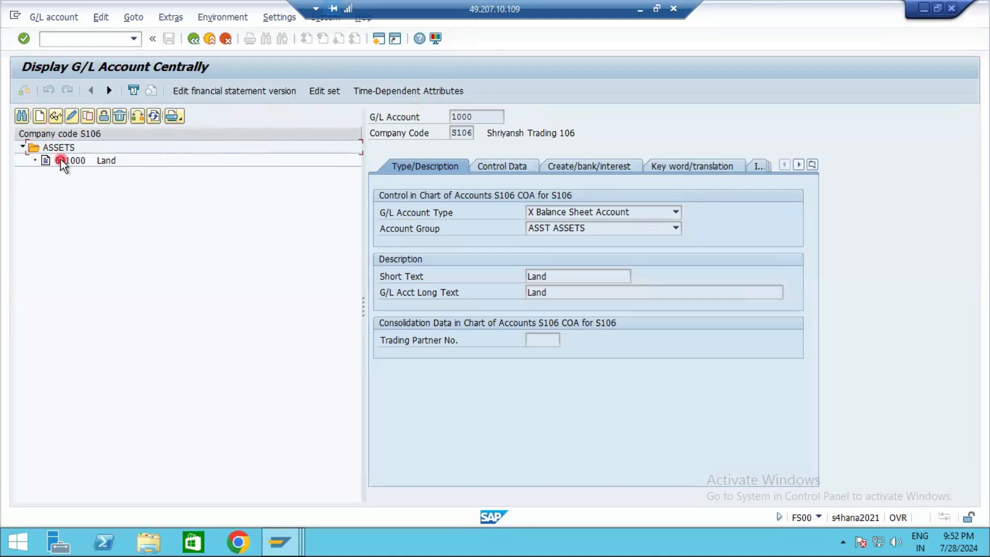
click(29, 161)
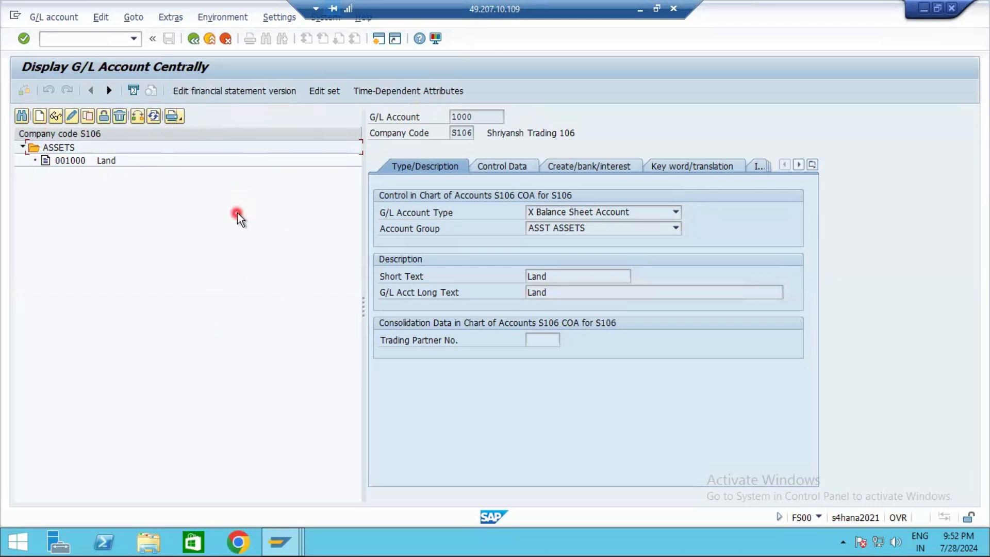
Step: Start creating G/L account 1010 in company code S106
click(39, 117)
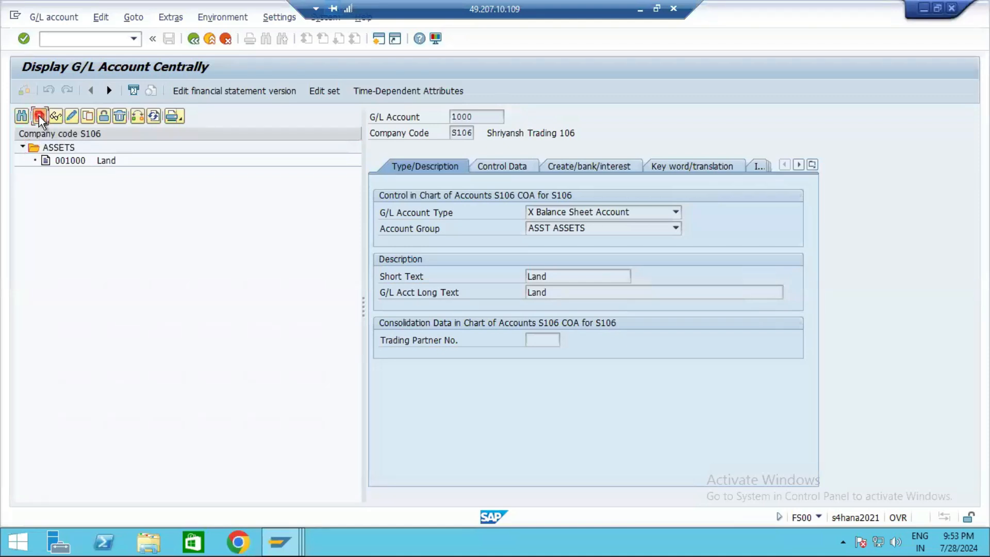
text(1100)
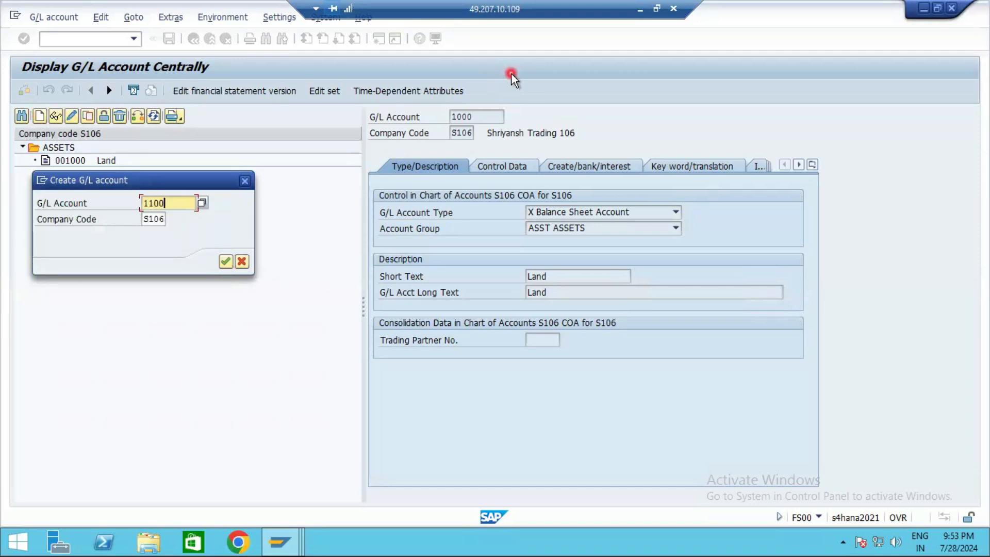
key(BackSpace)
key(BackSpace)
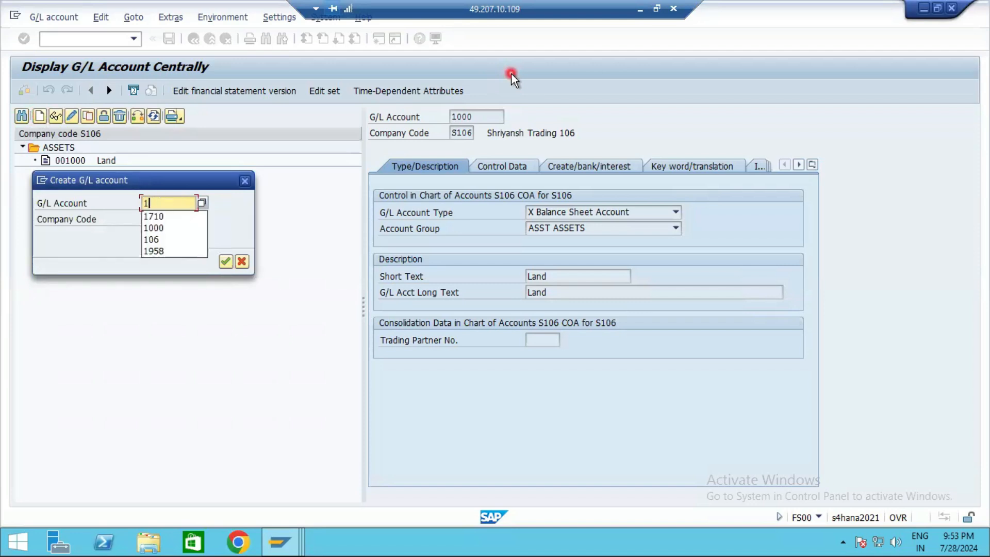
text(010)
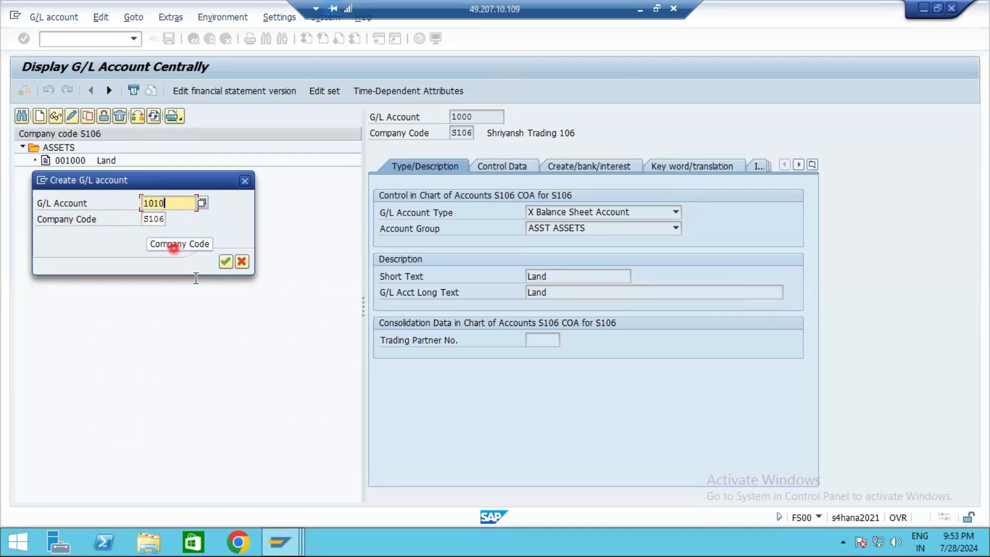
click(223, 261)
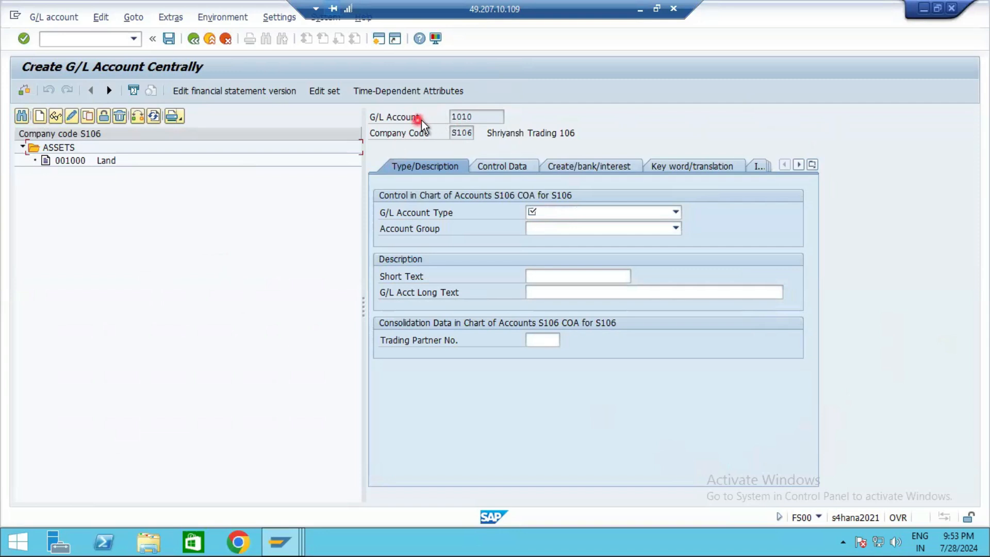
click(473, 119)
Step: Set account 1010's type to Balance Sheet Account and try assigning it to account group EXPE EXPENSES
click(546, 213)
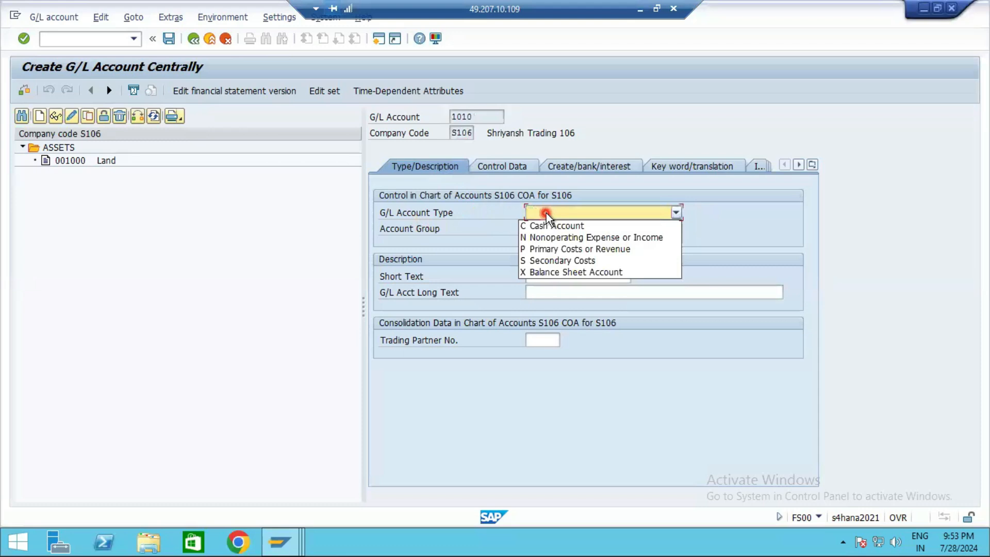
click(549, 273)
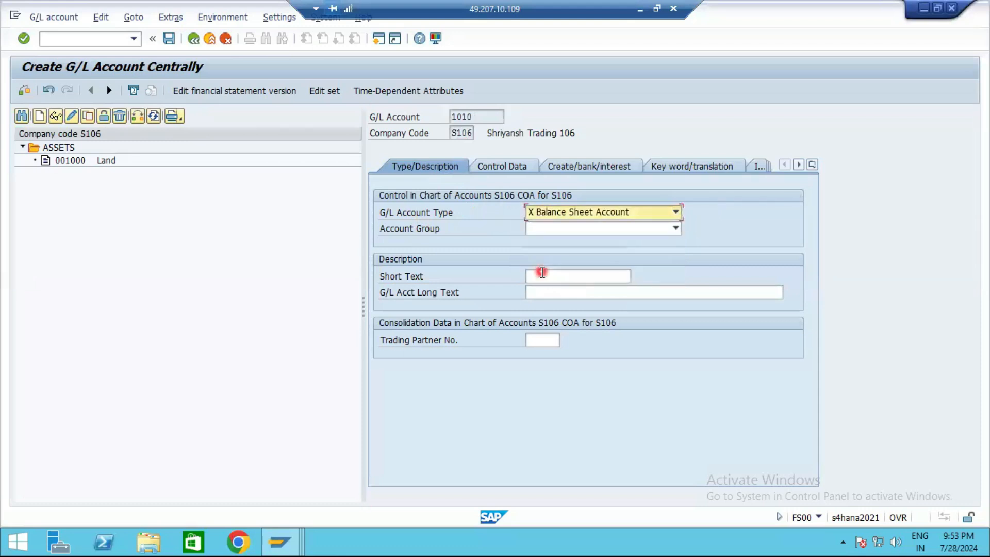
click(537, 233)
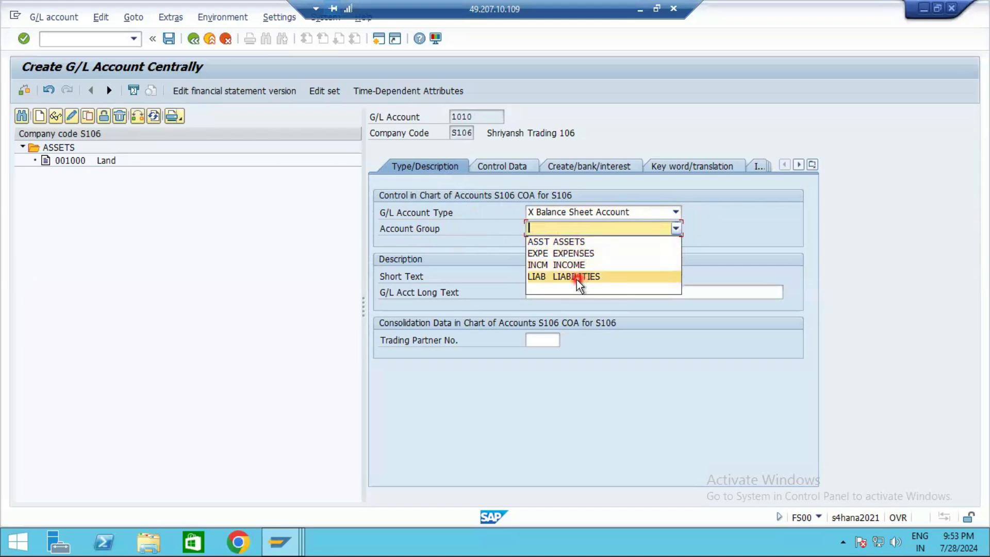
click(586, 253)
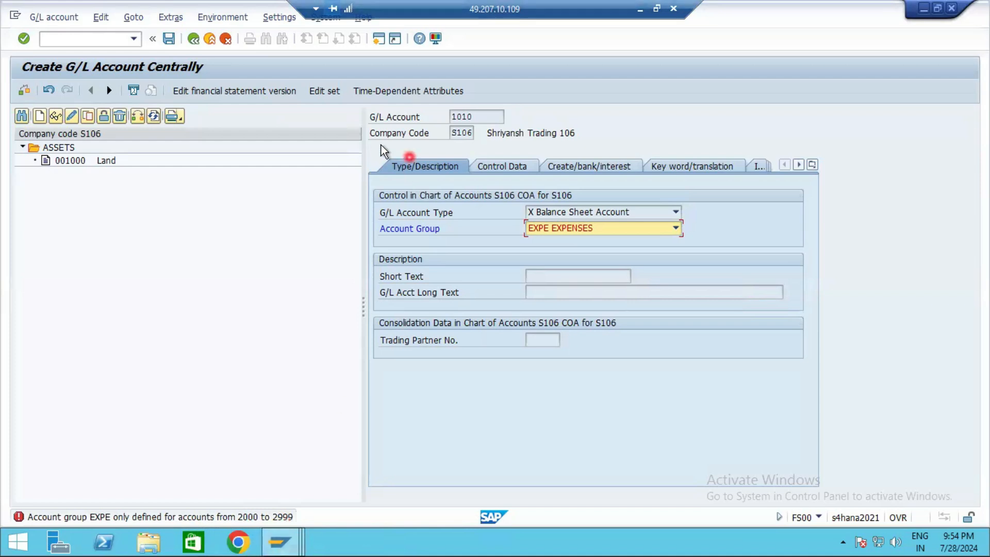
Step: Open an additional SAP session and display the SAP Customizing Implementation Guide through SPRO
click(387, 41)
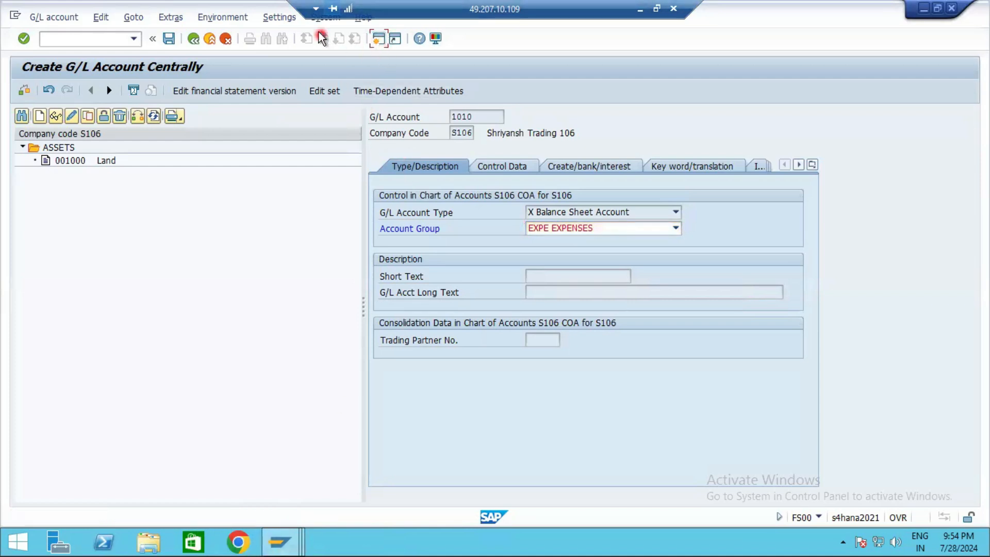
text(S)
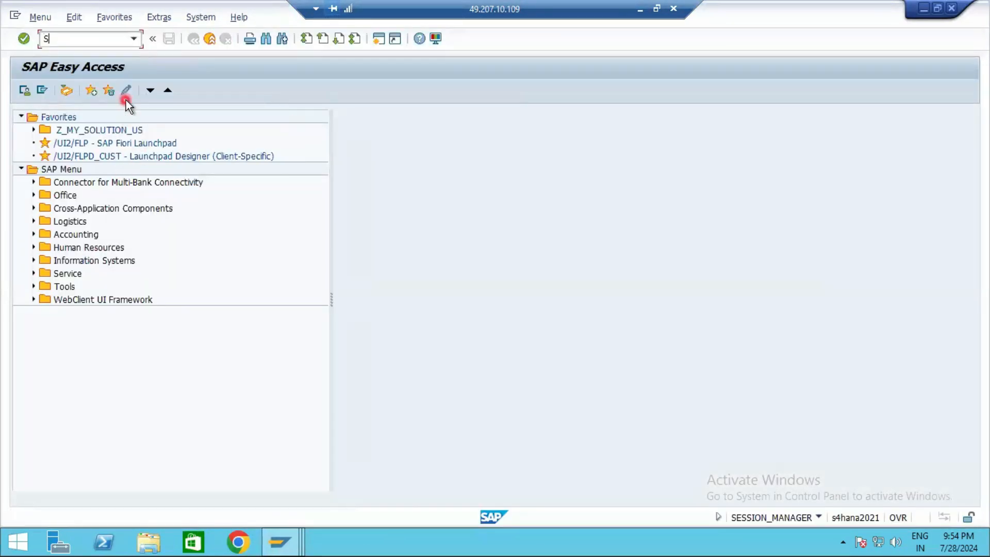
text(PRO)
key(Return)
click(73, 92)
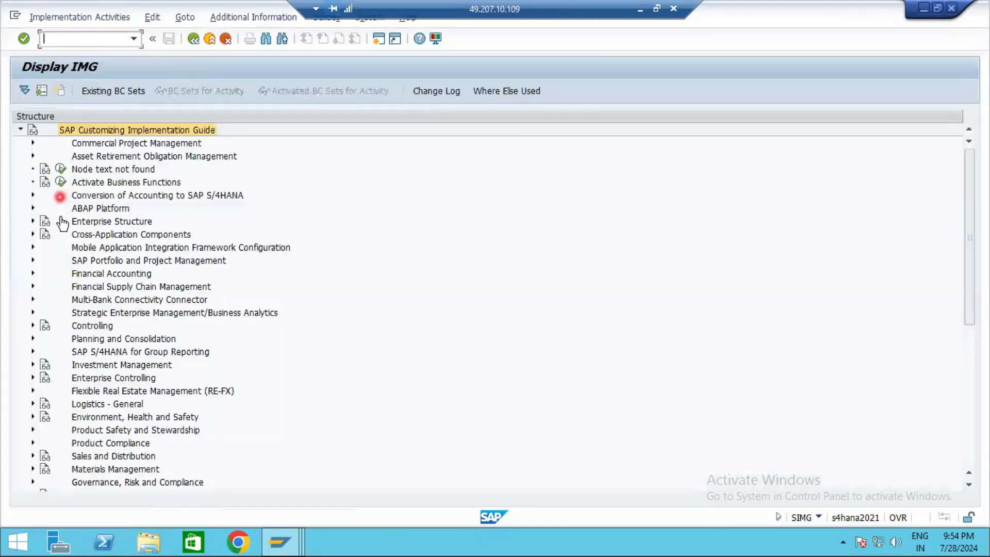
Step: Open the Define Account Group activity under Financial Accounting > General Ledger Accounting > Master Data > G/L Accounts > Preparations
click(34, 274)
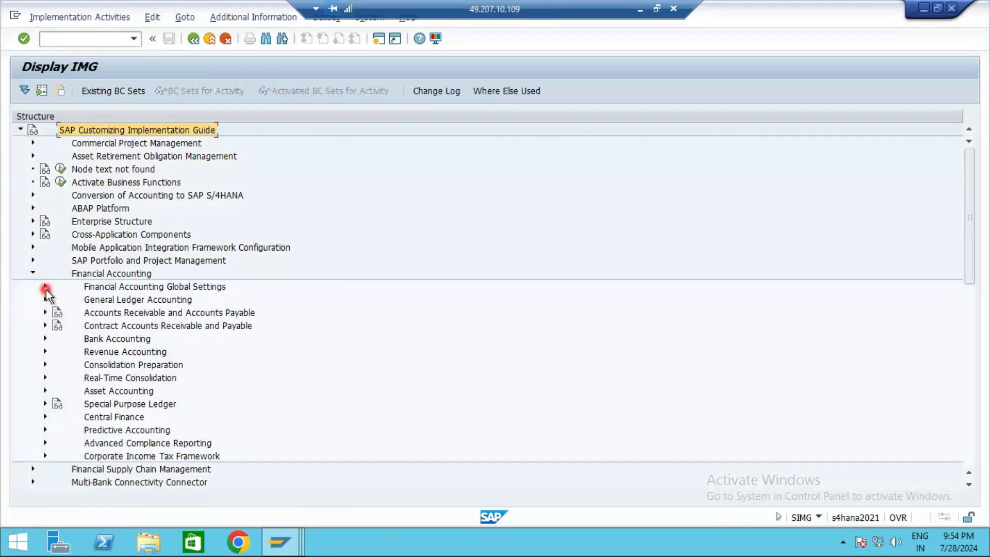
click(46, 288)
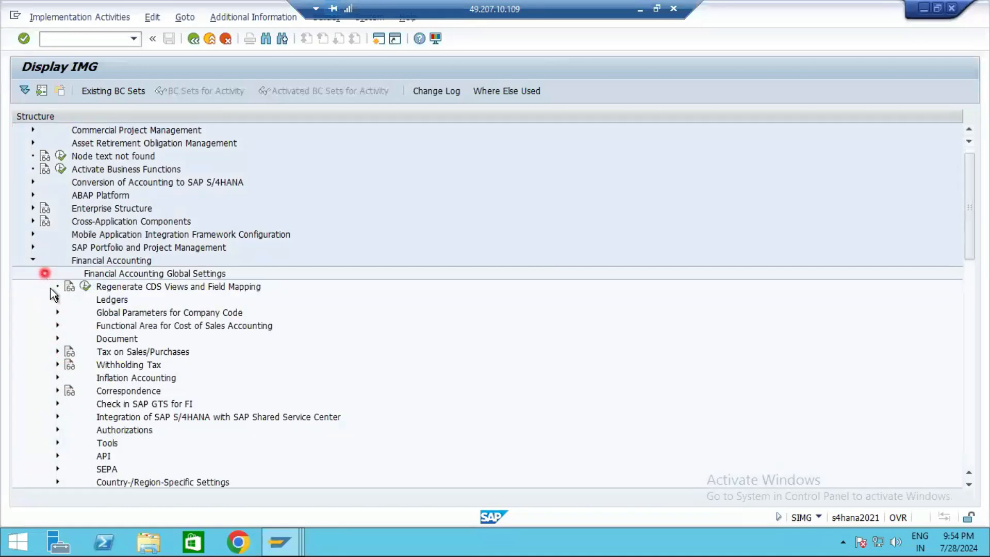
click(44, 273)
click(46, 286)
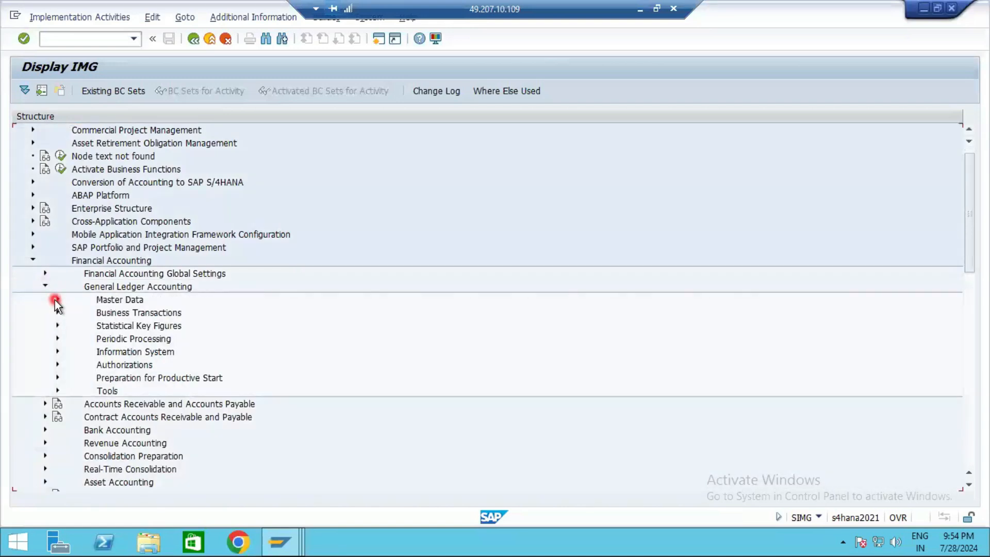
click(55, 299)
click(67, 313)
click(82, 339)
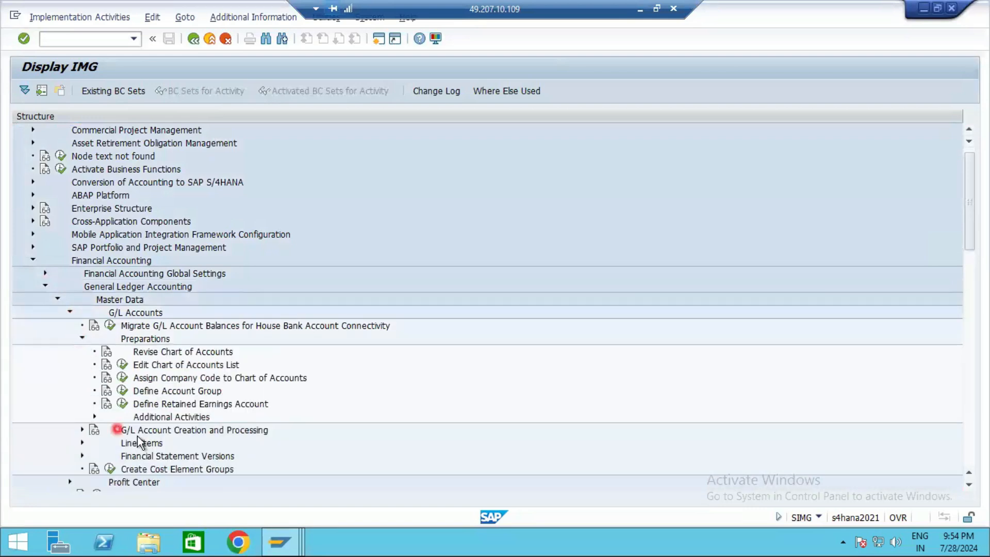
click(137, 391)
click(122, 390)
Step: Position the G/L account groups table at chart of accounts S106, select its four groups and examine the EXPENSES number range
click(168, 482)
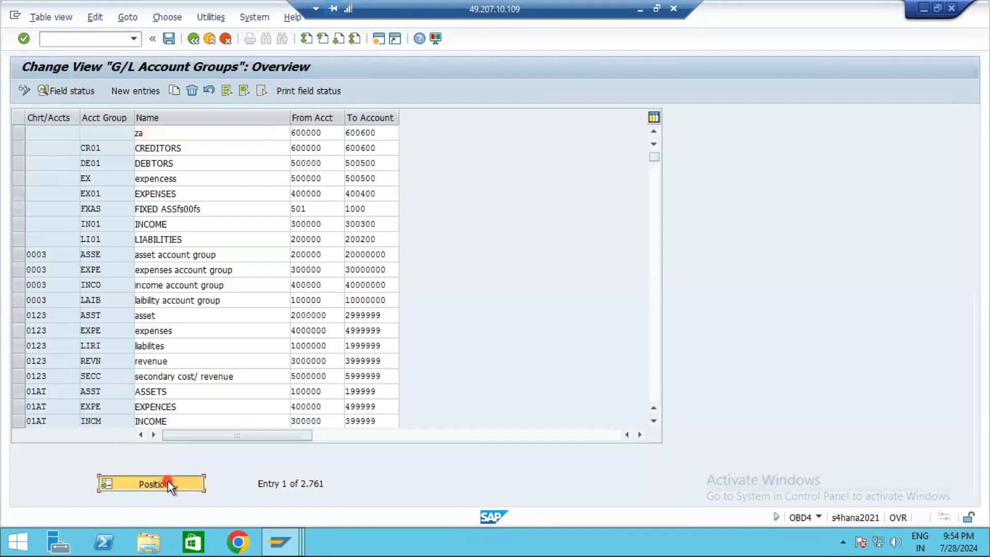
text(S106)
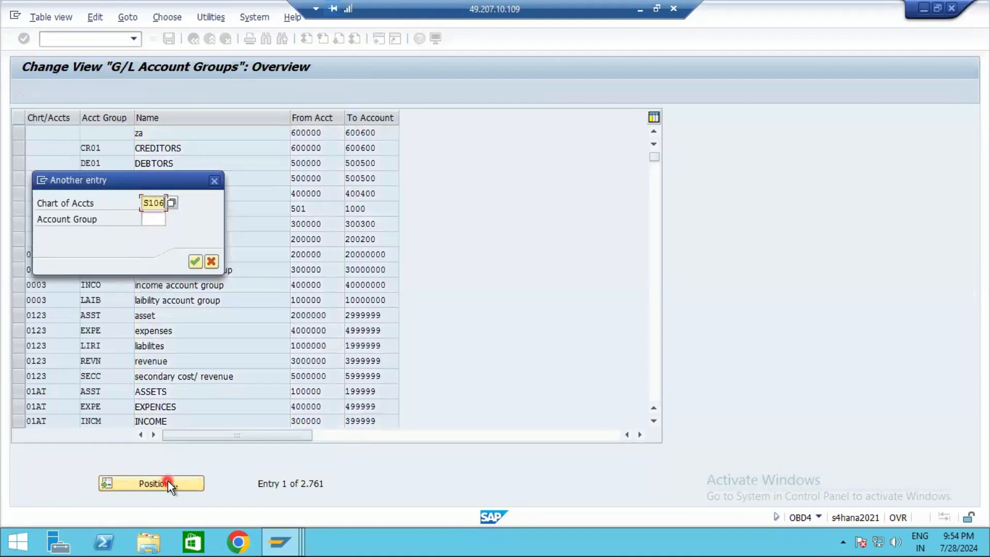
key(Return)
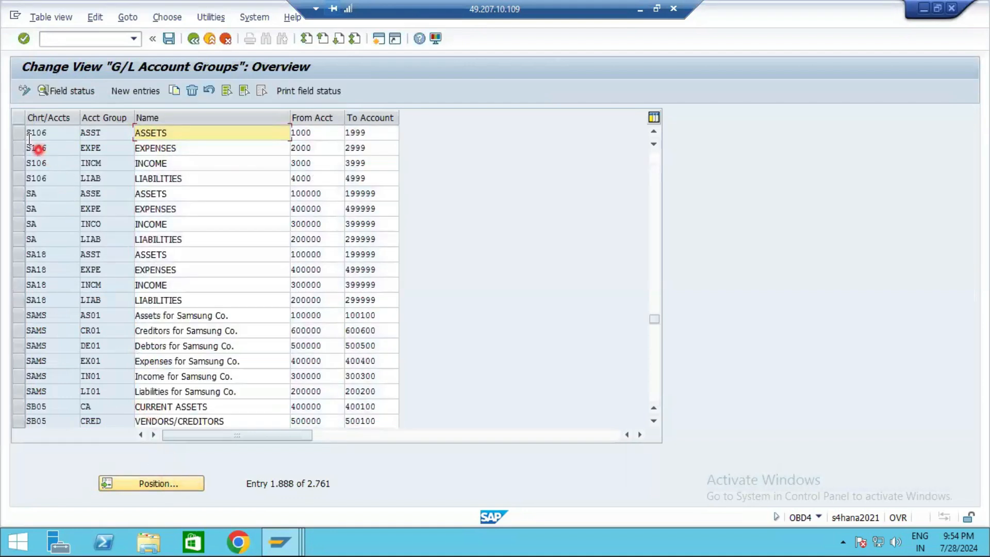
drag(16, 132, 19, 179)
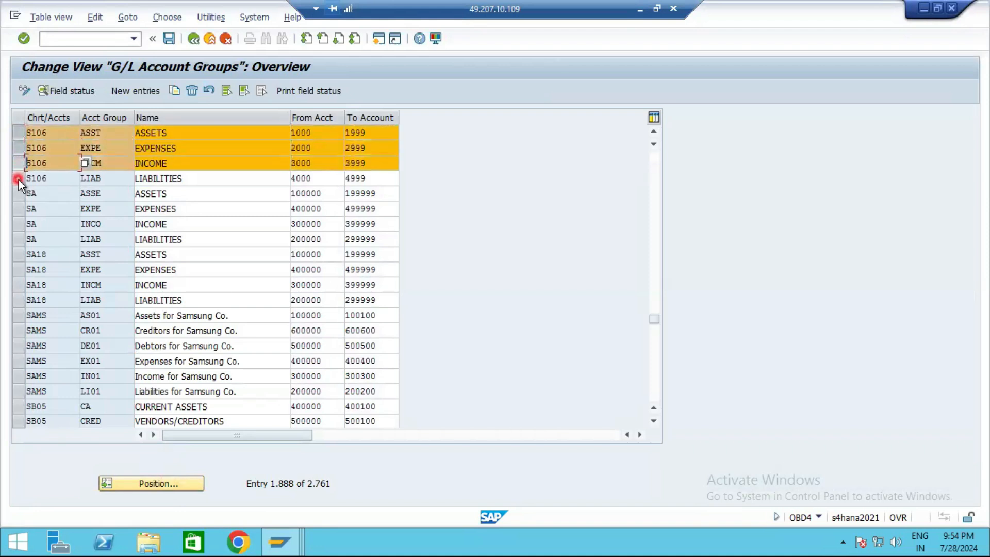
click(319, 149)
click(367, 149)
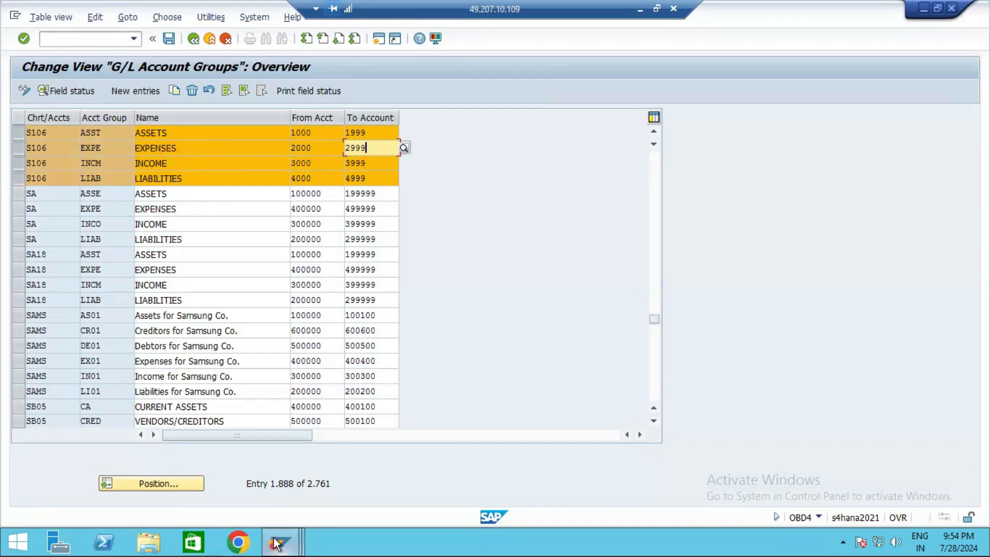
Step: Return to the creation of G/L account 1010, recheck its EXPE EXPENSES assignment and try account group INCM INCOME
mouse_move(280, 542)
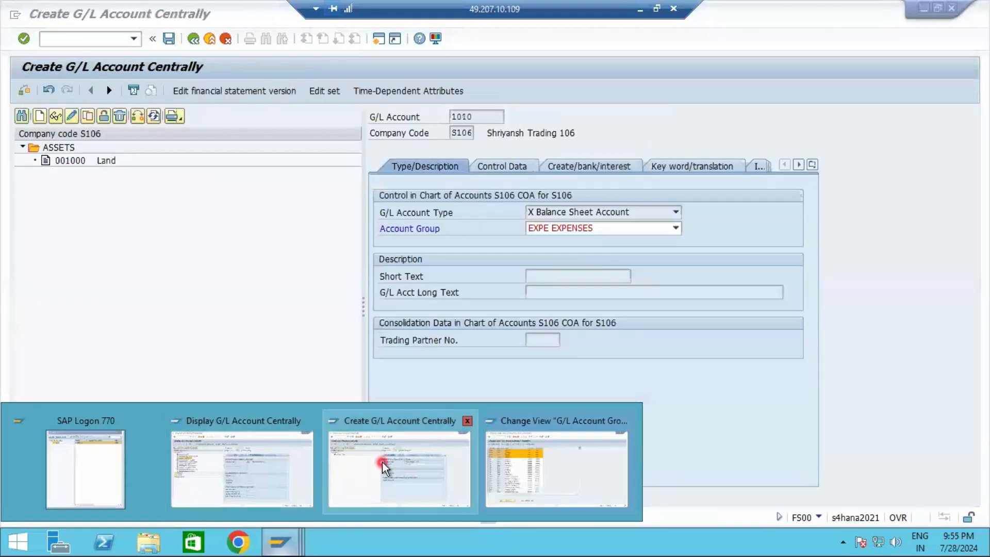
click(382, 463)
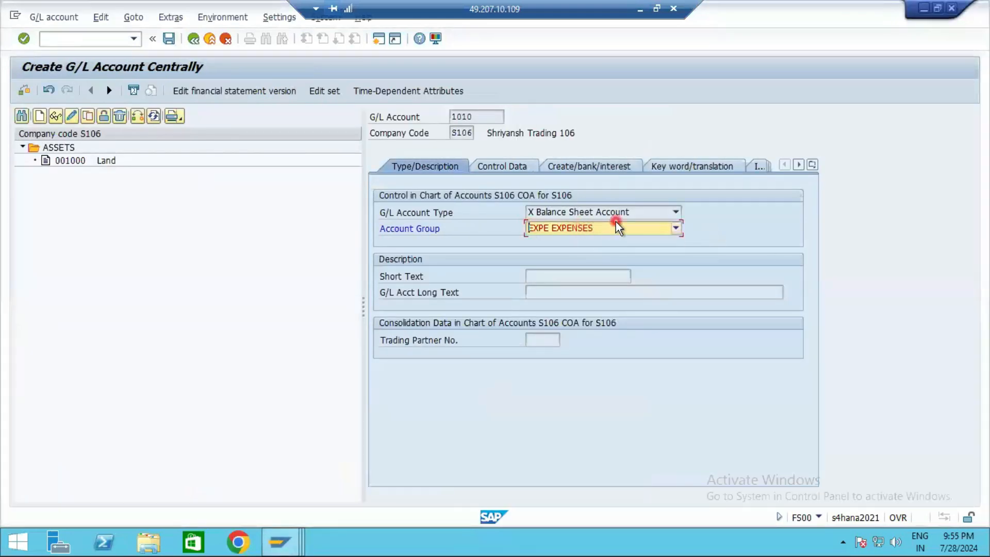
click(479, 114)
click(479, 114)
key(Return)
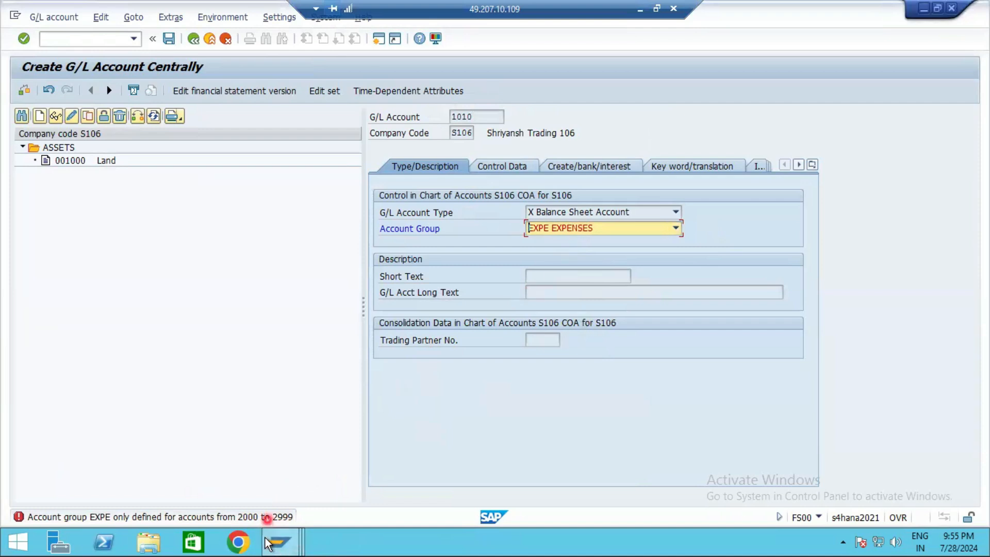
click(549, 231)
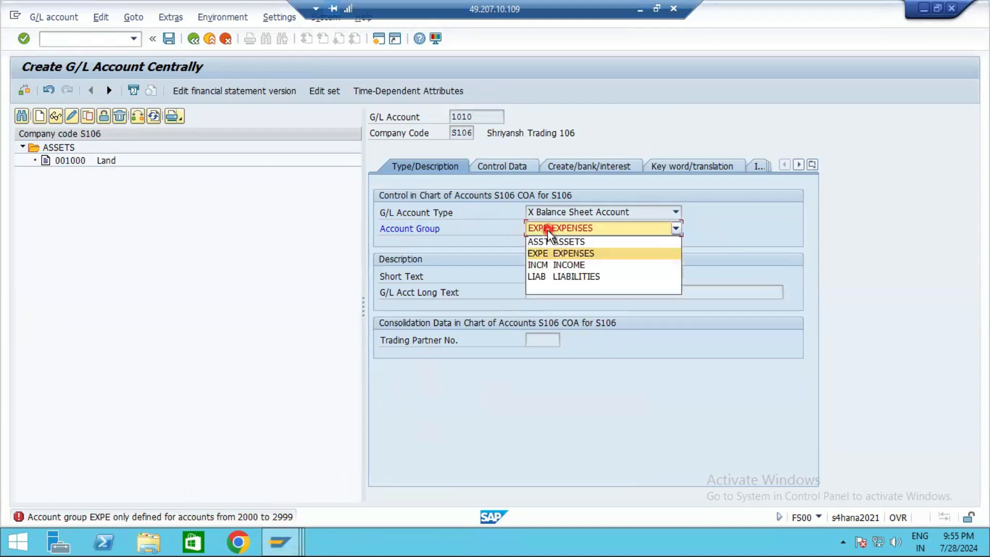
click(550, 265)
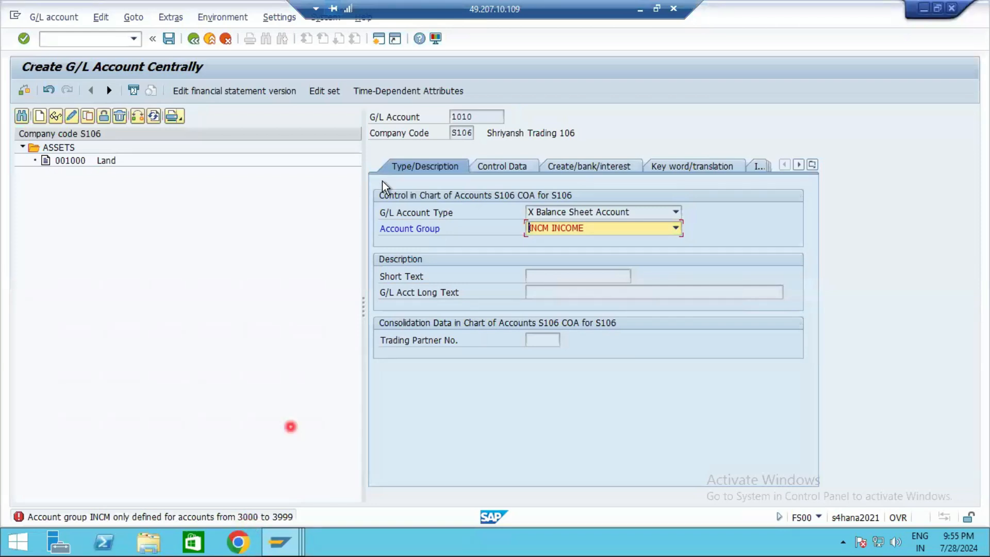
Step: Try assigning account 1010 to account group LIAB LIABILITIES and compare its number with the group's allowed range
click(454, 116)
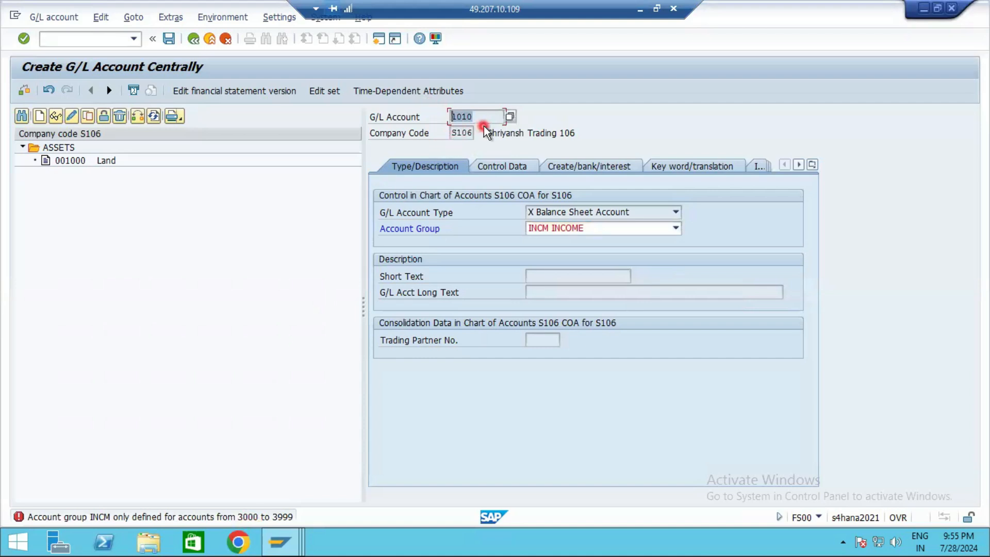
click(557, 227)
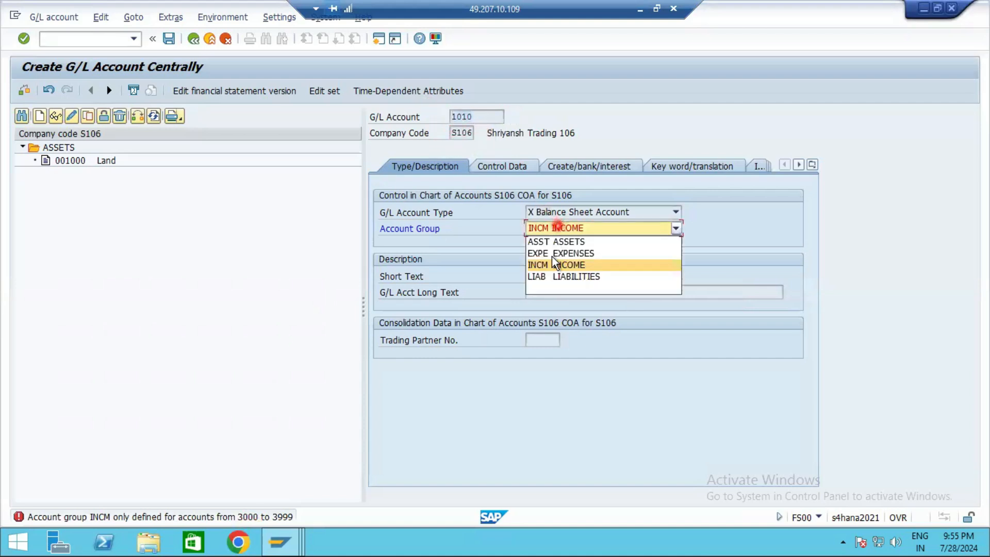
click(546, 277)
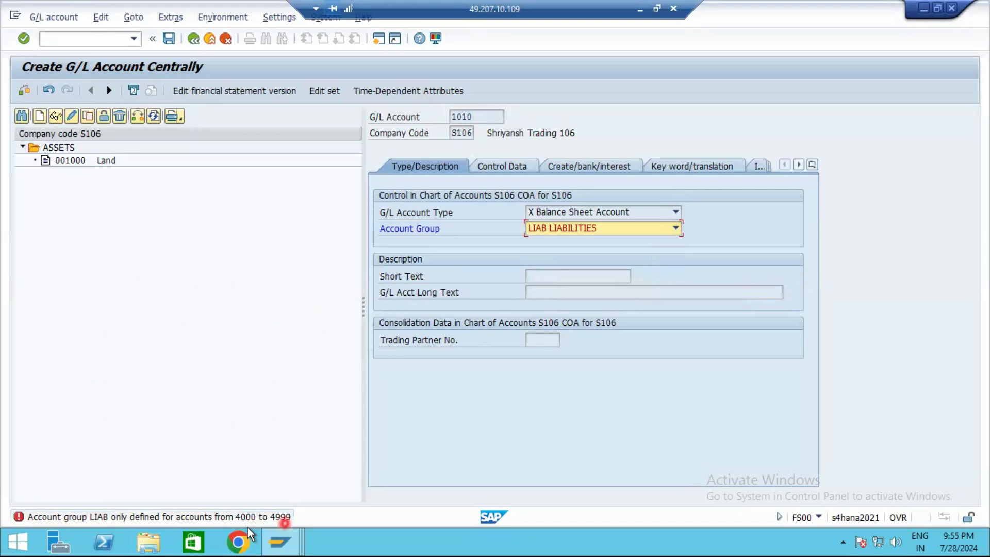
click(562, 230)
click(479, 116)
Step: Switch to the G/L account groups table and examine the number ranges of S106's ASSETS, EXPENSES, INCOME and LIABILITIES groups
mouse_move(291, 544)
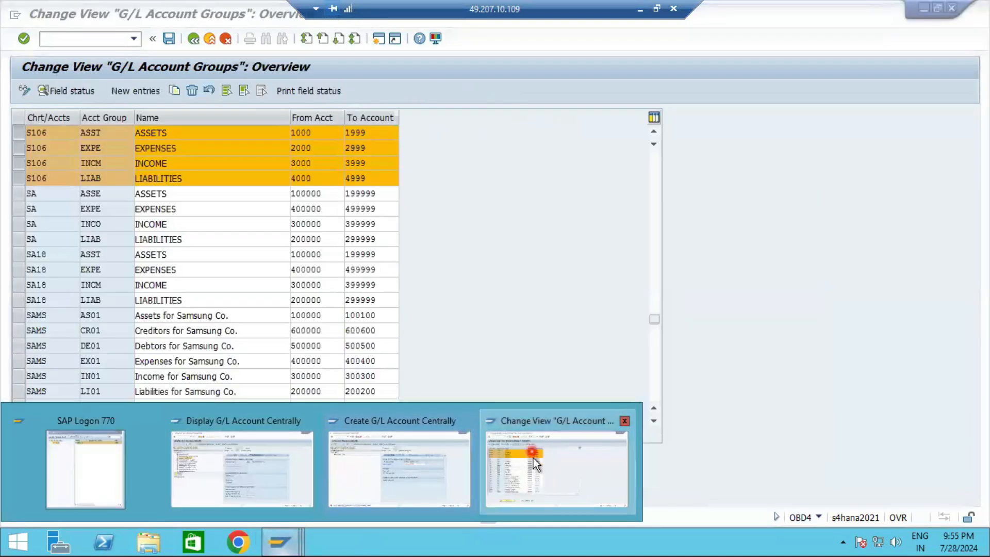
click(533, 457)
click(178, 133)
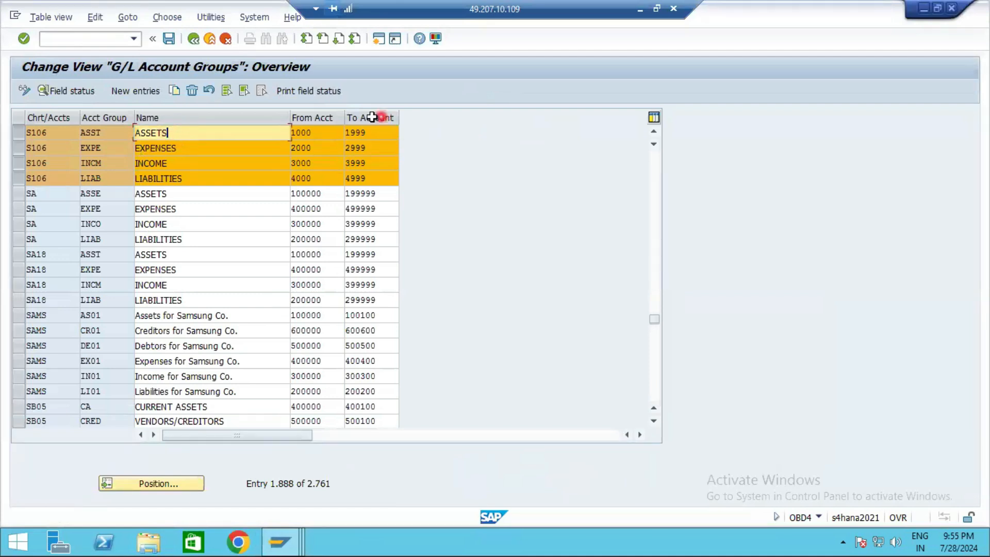
click(335, 133)
click(355, 133)
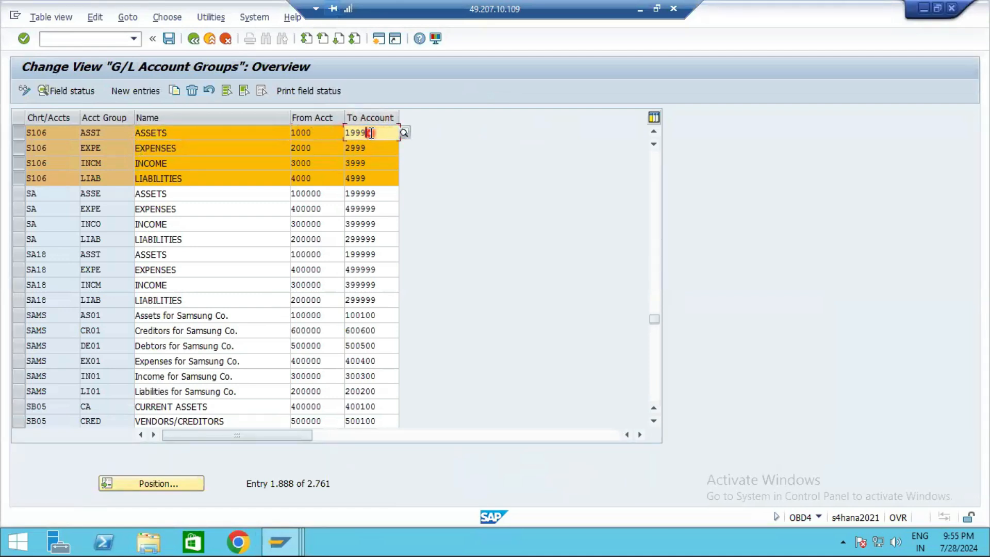
click(233, 148)
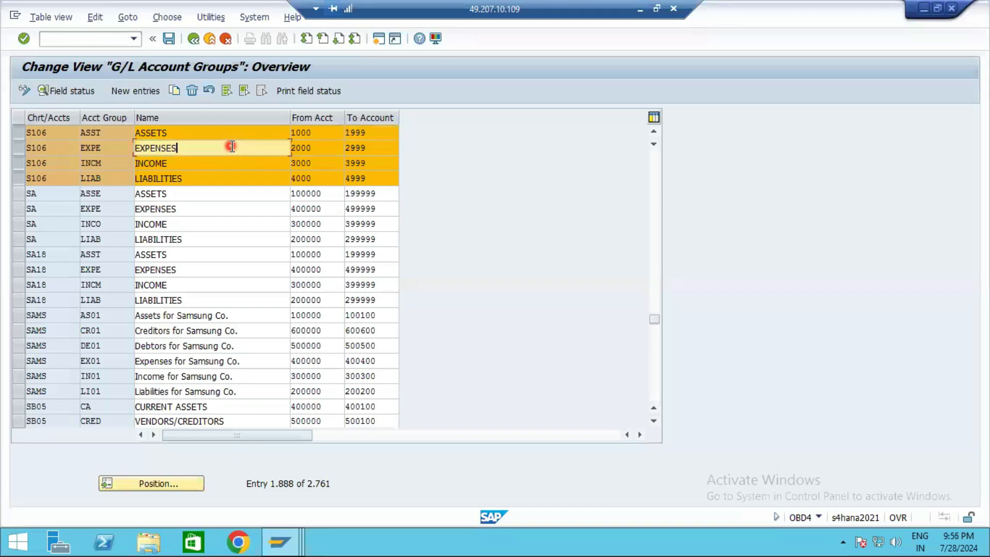
click(320, 149)
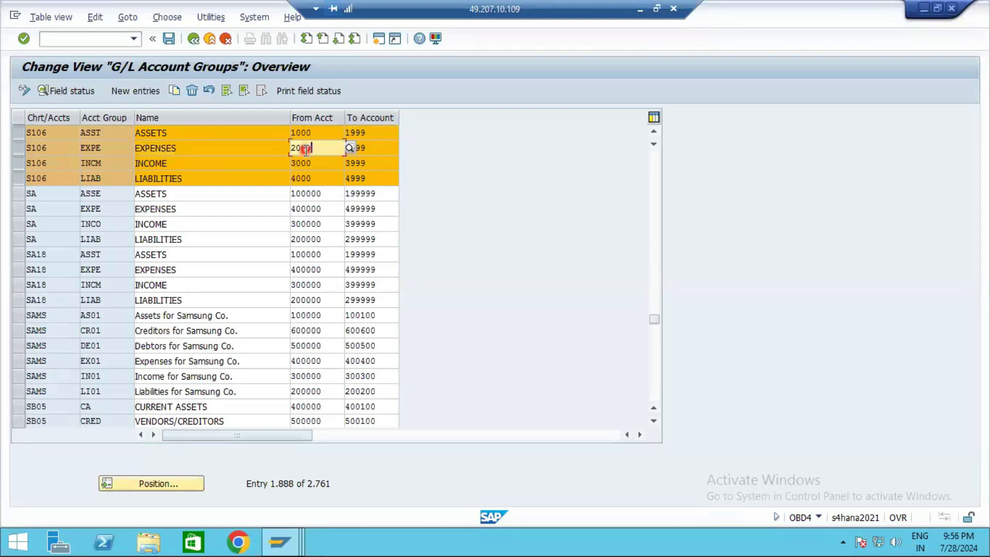
click(386, 148)
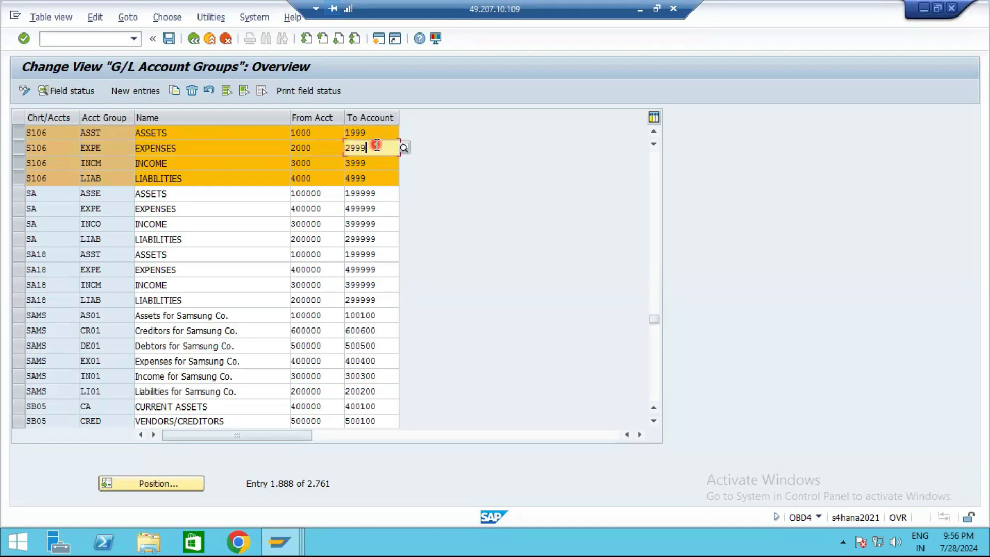
click(309, 163)
click(365, 163)
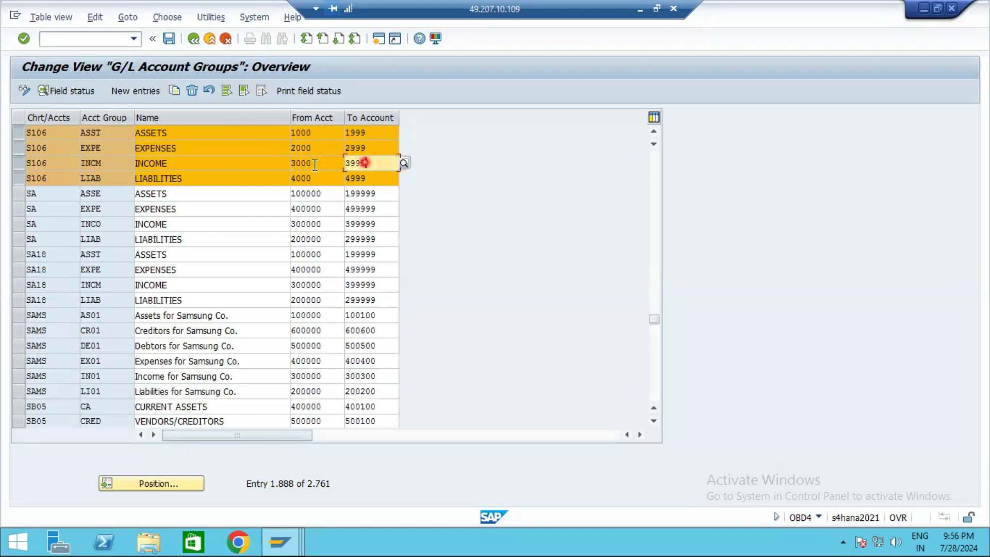
click(305, 179)
click(381, 172)
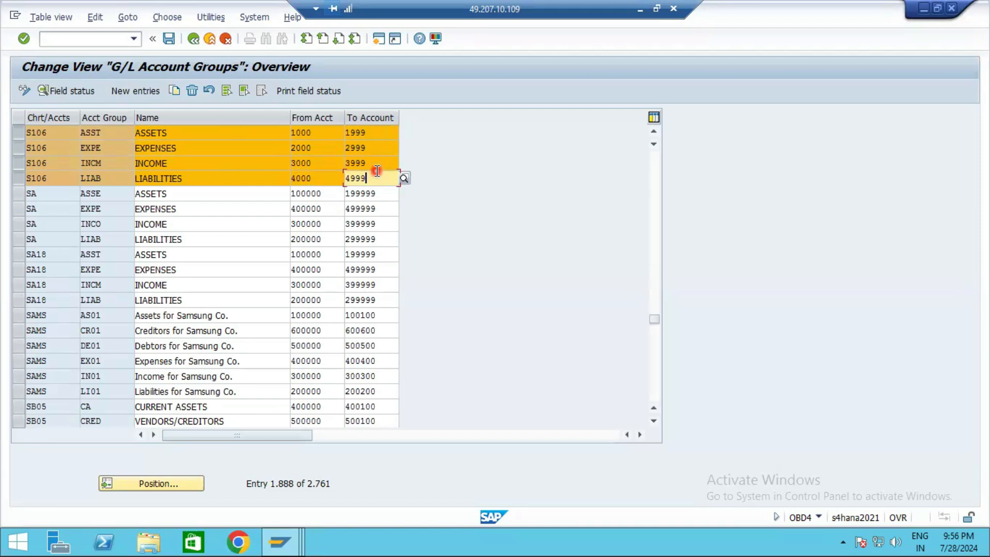
Step: Return to the creation of G/L account 1010 and assign it to account group ASST ASSETS
click(281, 542)
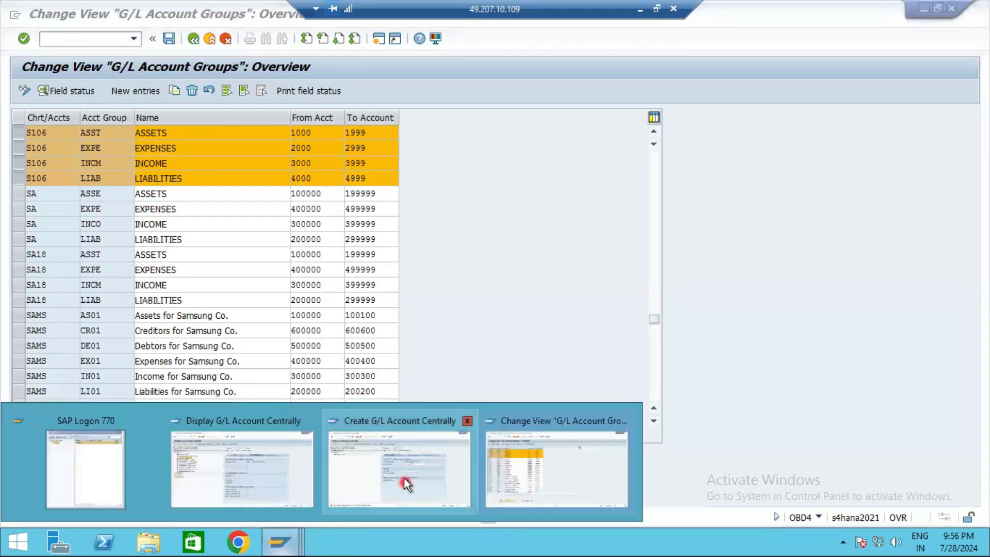
click(404, 478)
click(569, 227)
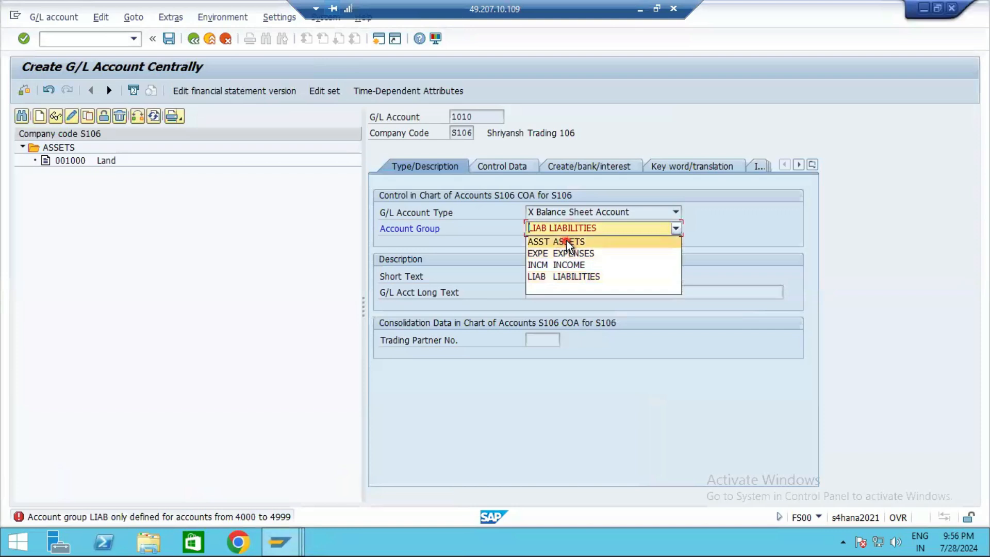
click(567, 242)
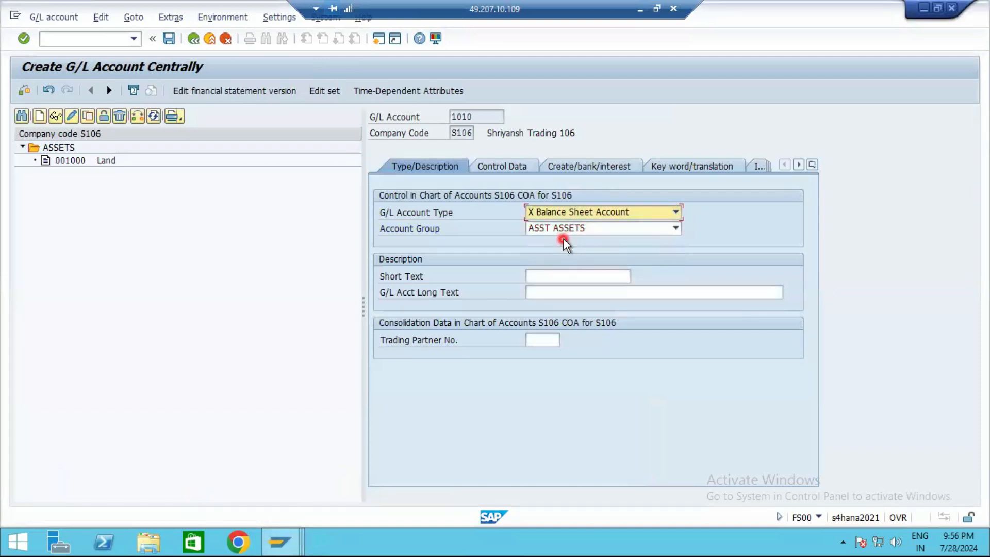
Step: Enter Machinery as both the short text and the G/L account long text of account 1010
click(539, 275)
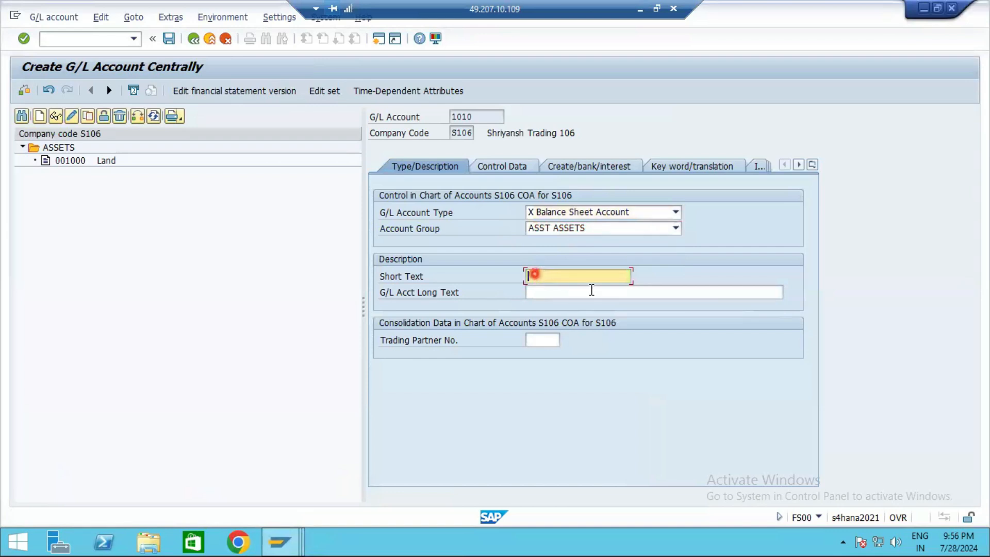
text(mACHINERY)
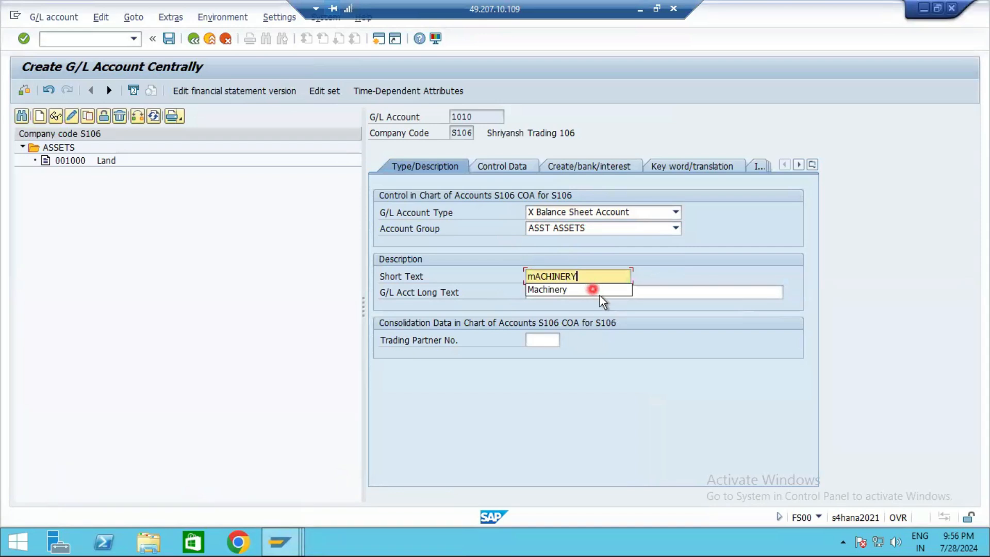
click(600, 292)
click(597, 292)
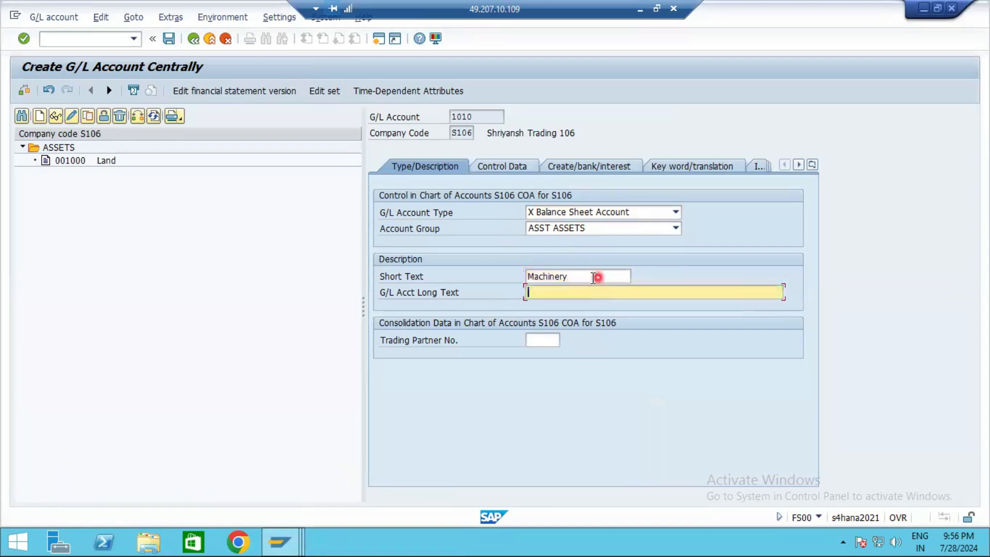
drag(594, 278, 523, 277)
key(ctrl+c)
click(556, 294)
key(ctrl+v)
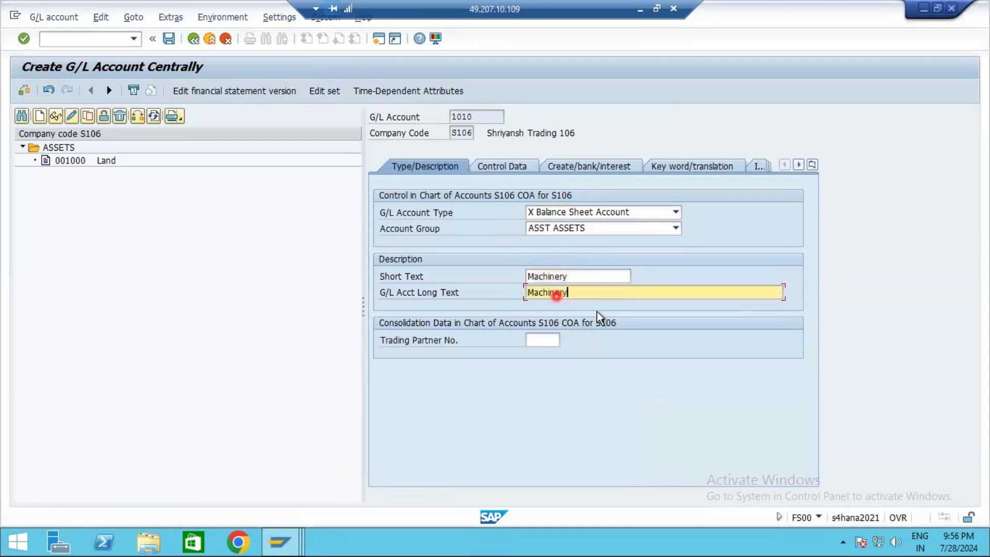
Step: Enable Balances in Local Crcy Only in the control data of account 1010 and review its type and description
click(499, 164)
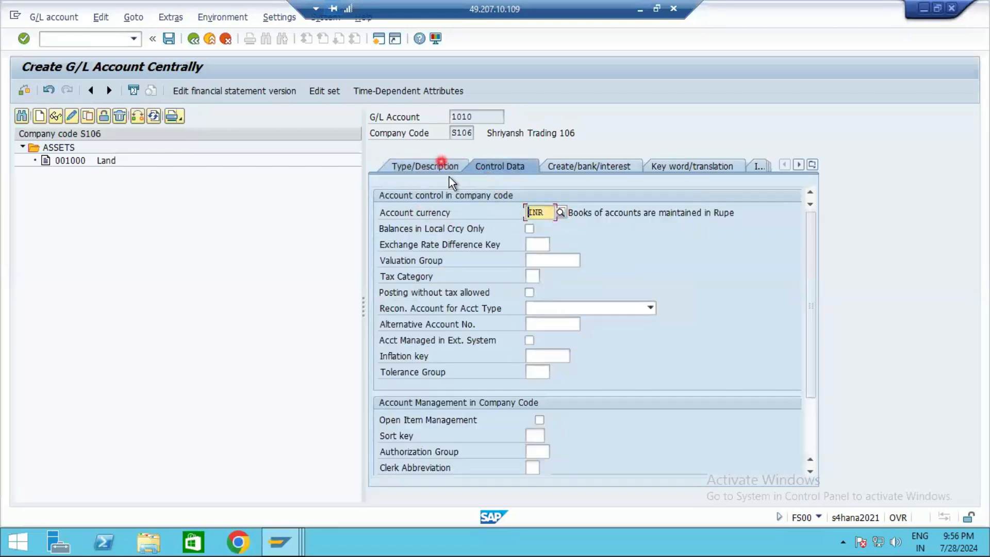
click(444, 165)
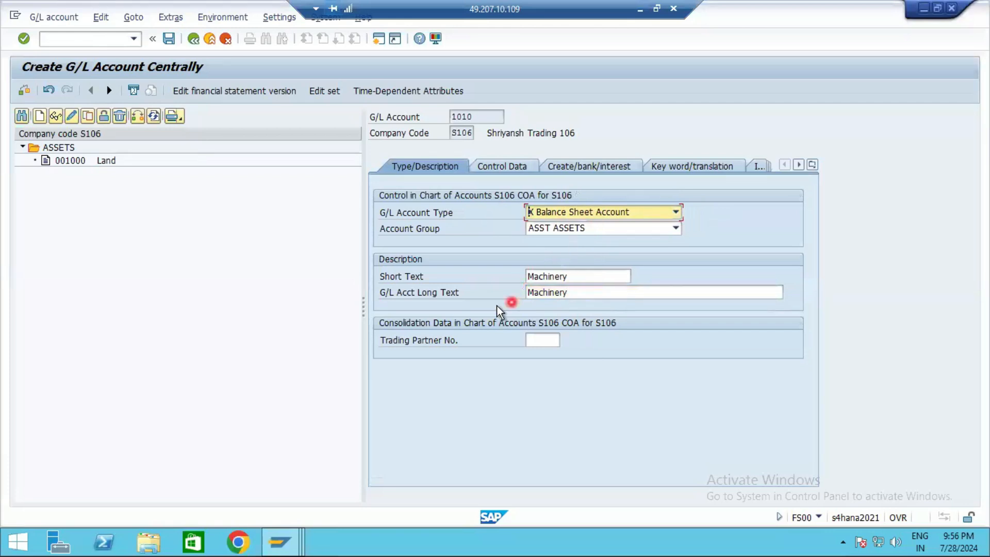
click(495, 167)
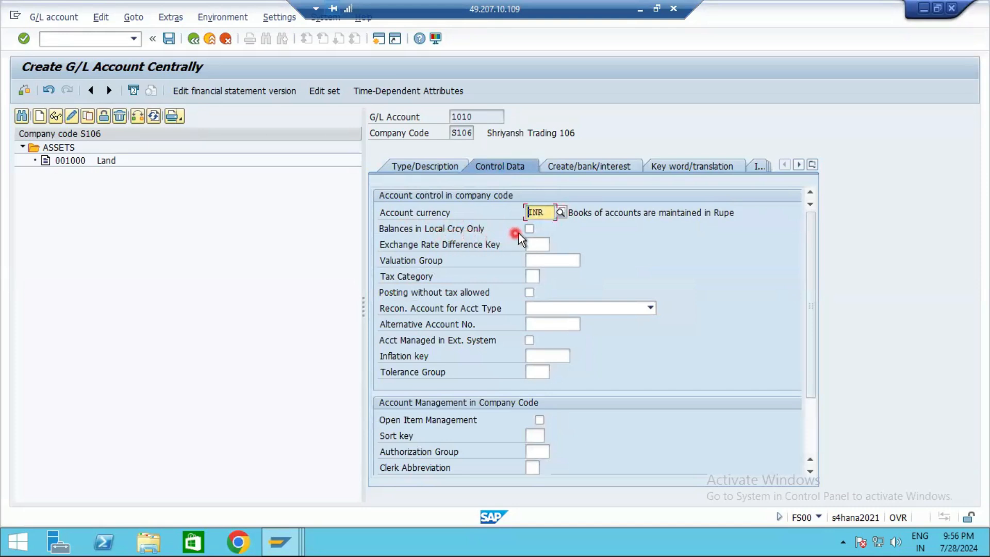
click(528, 229)
click(441, 166)
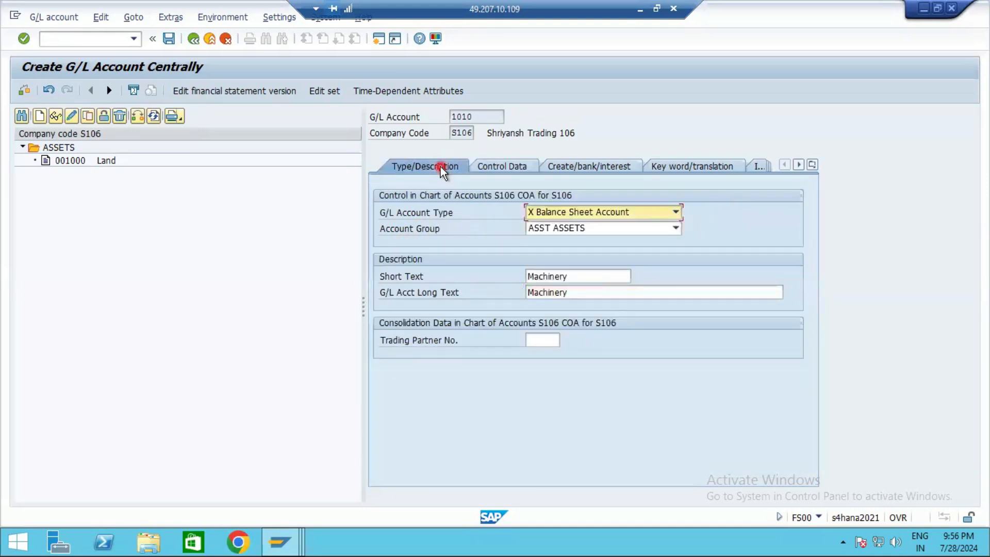
click(500, 166)
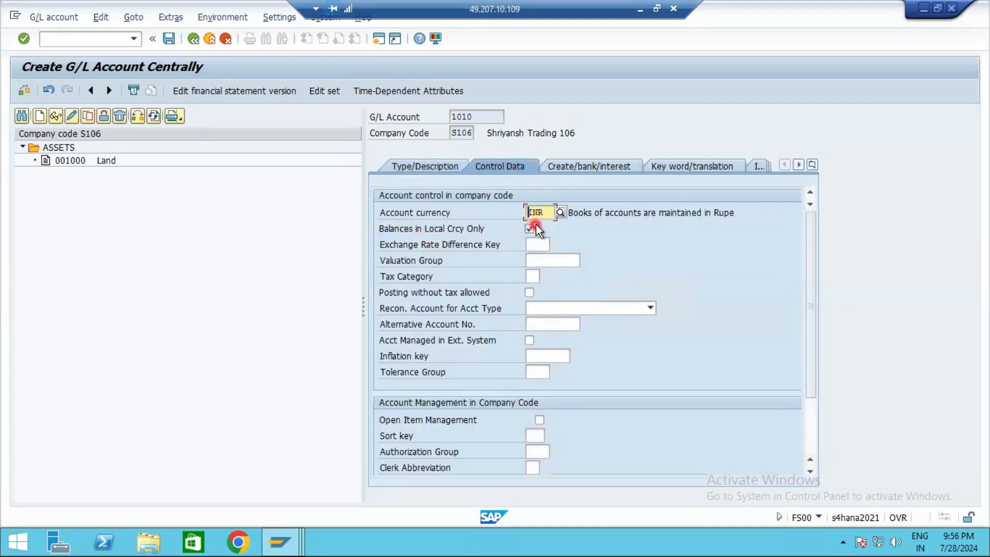
Step: Examine the available tax categories and reconciliation account types for account 1010 without selecting any
click(533, 277)
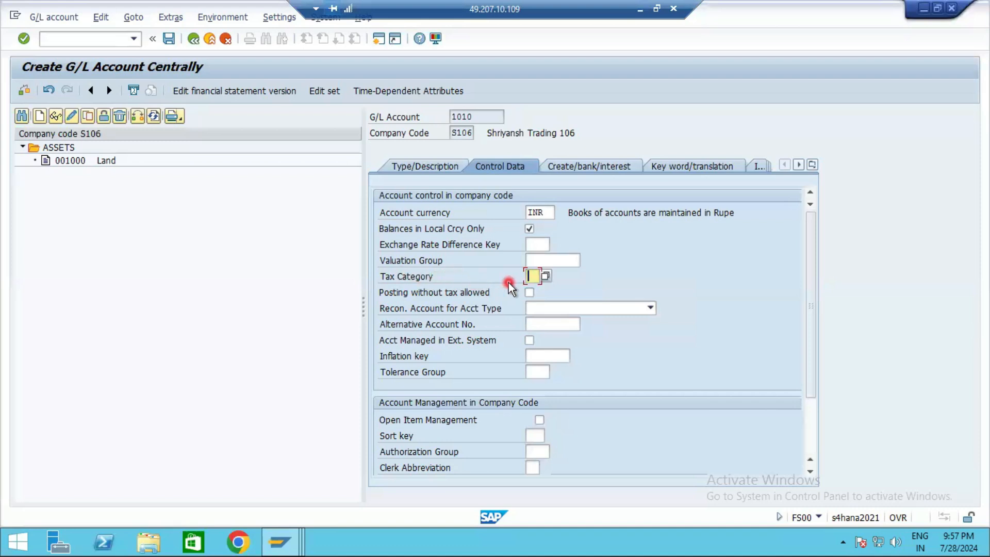
click(543, 277)
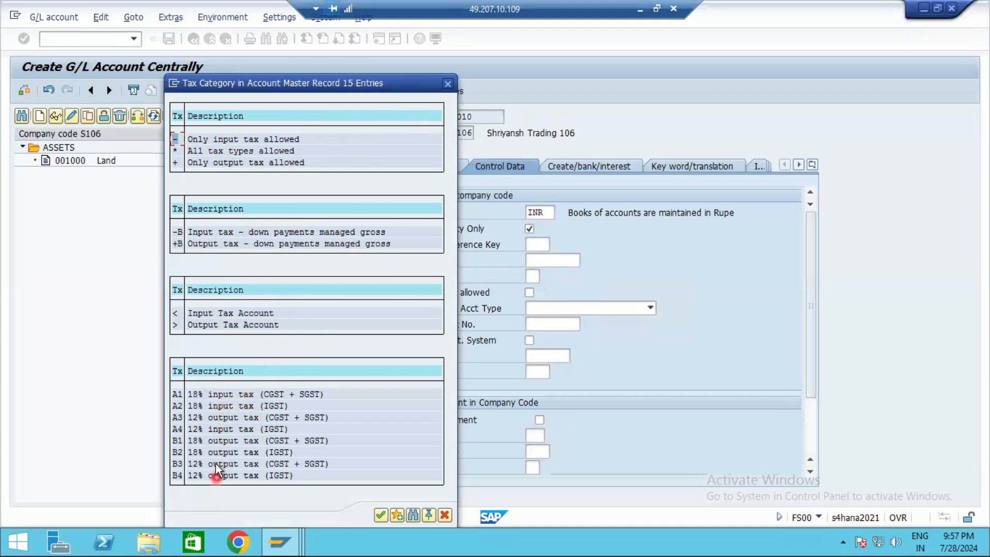
click(447, 83)
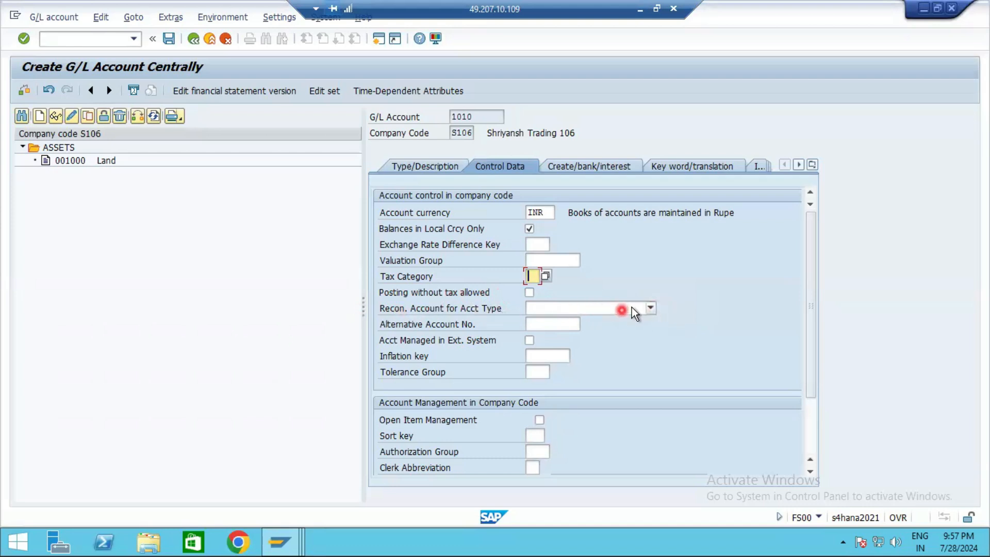
click(650, 308)
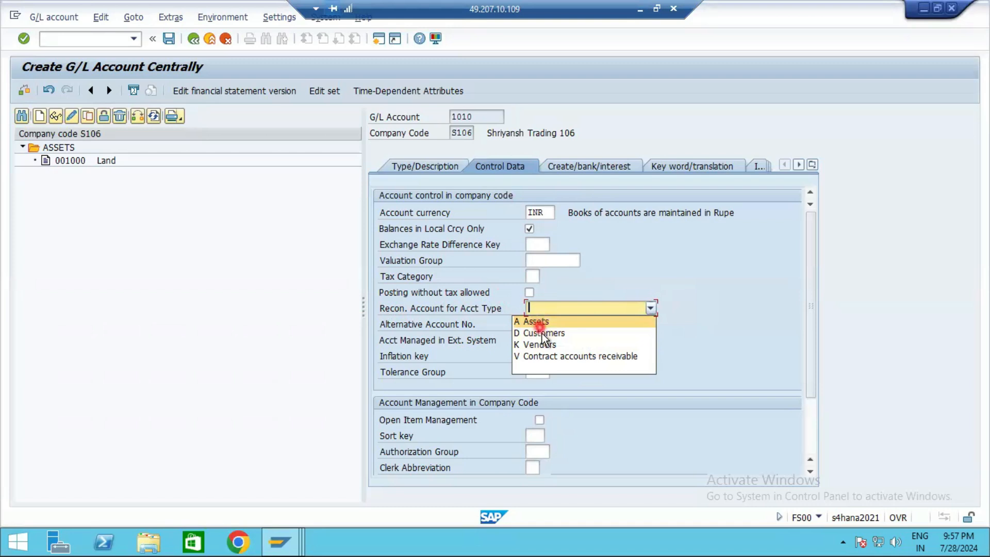
click(798, 305)
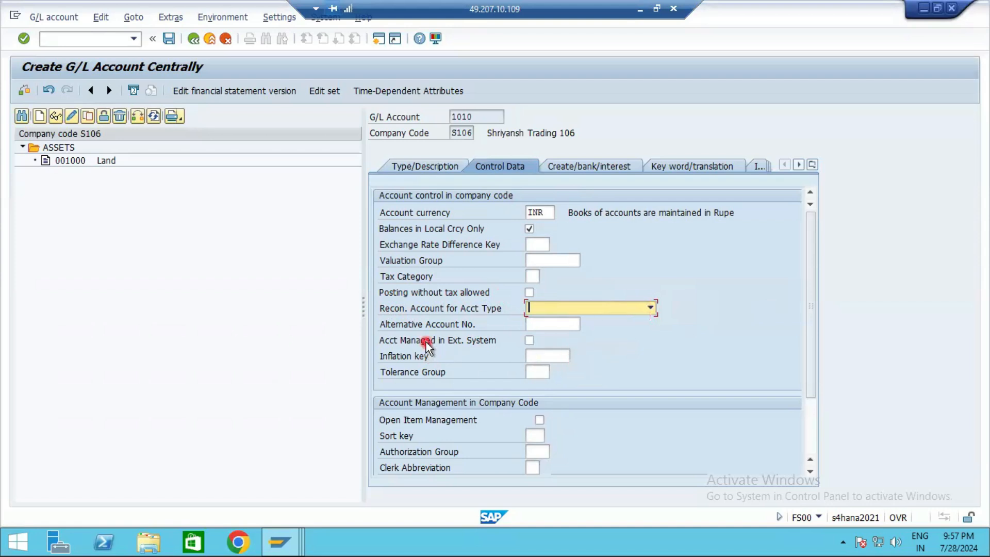
Step: Set the sort key of account 1010 to 001 Posting date in the company code's account management data
scroll(406, 400, down, 2)
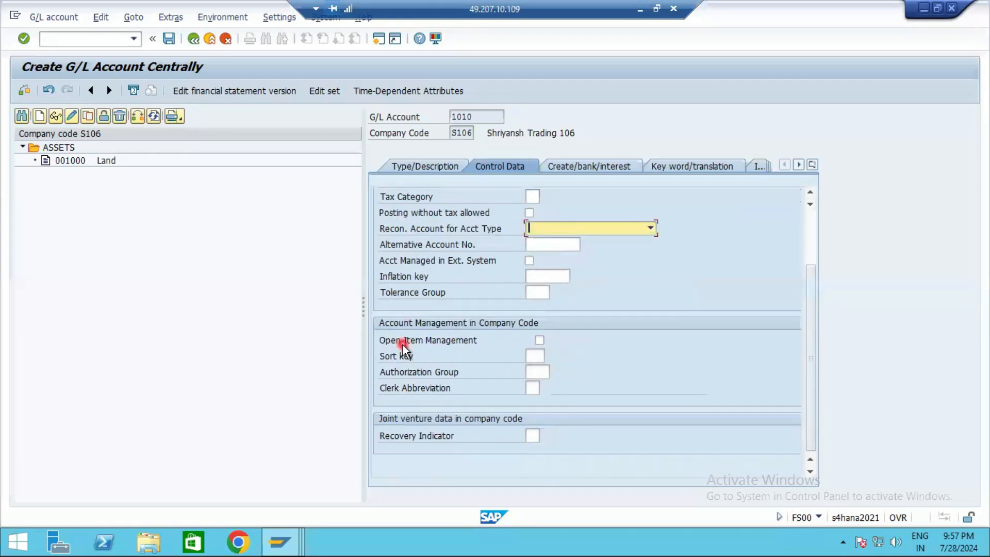
click(533, 356)
click(549, 358)
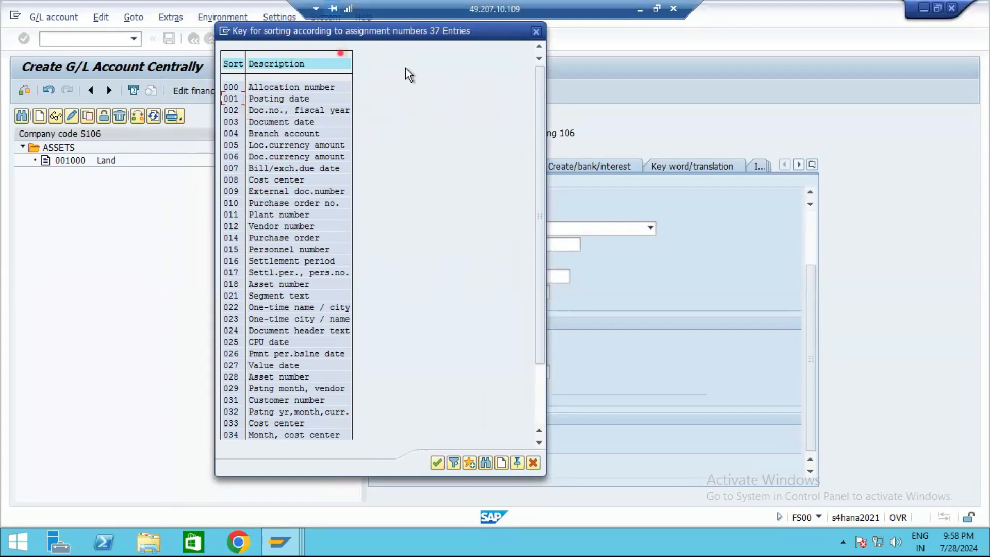
click(654, 62)
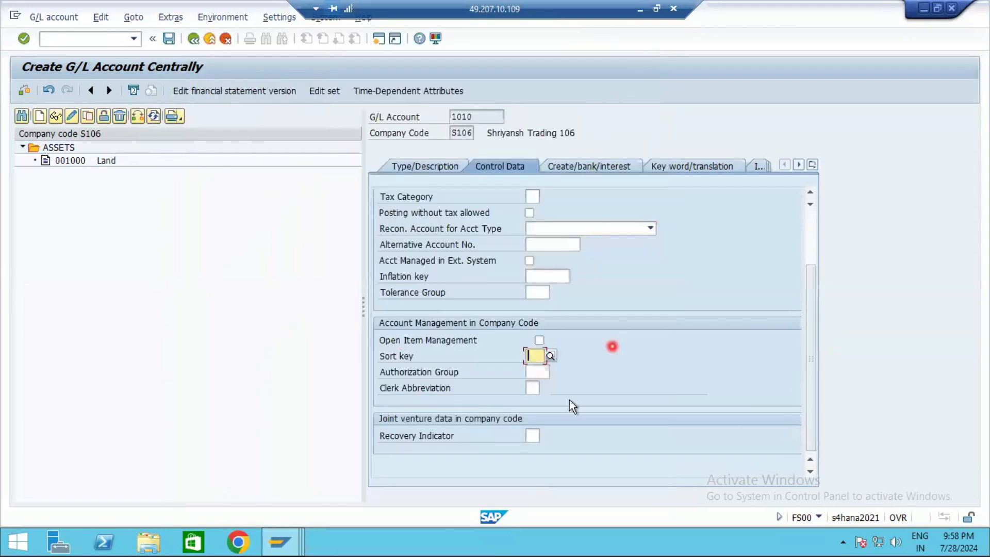
click(549, 357)
double_click(207, 155)
click(550, 355)
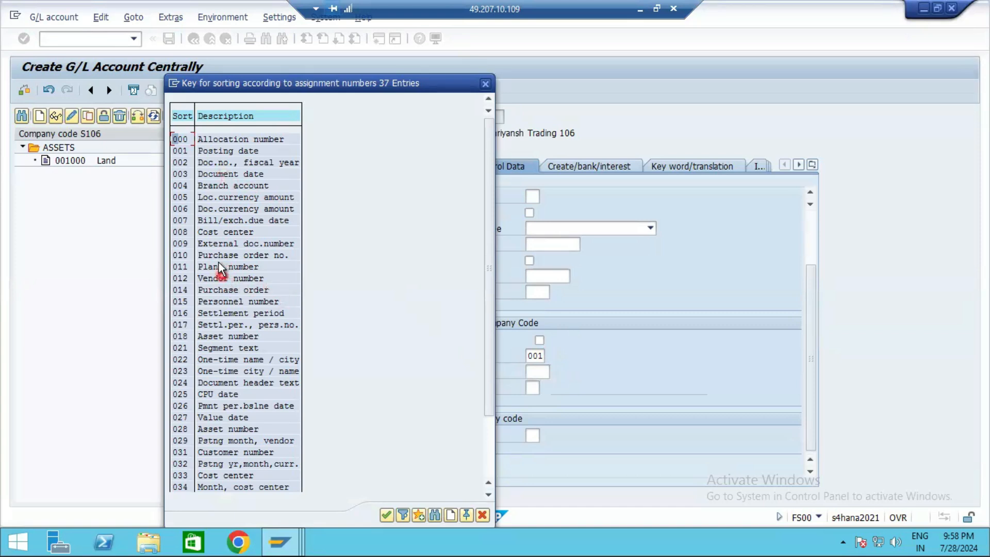
click(184, 153)
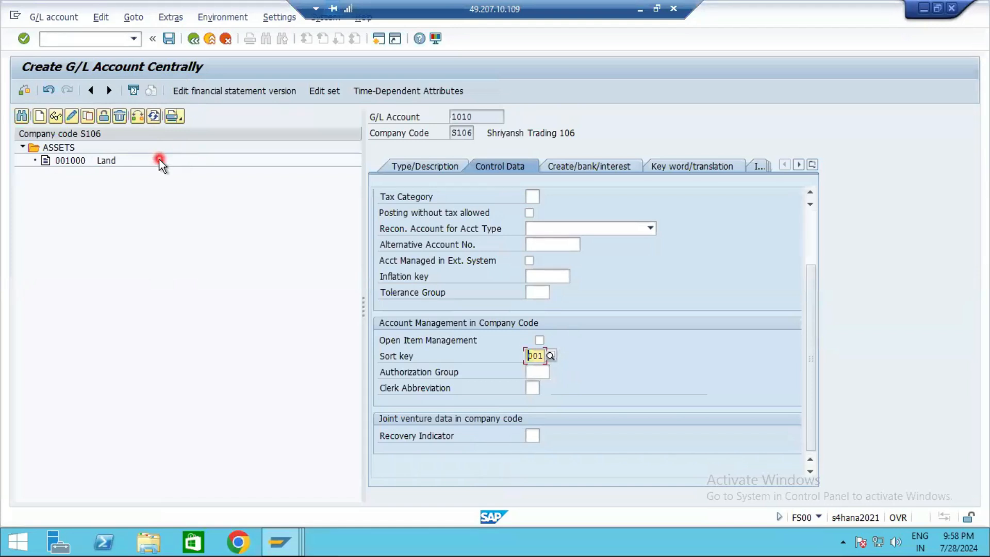
scroll(505, 426, up, 3)
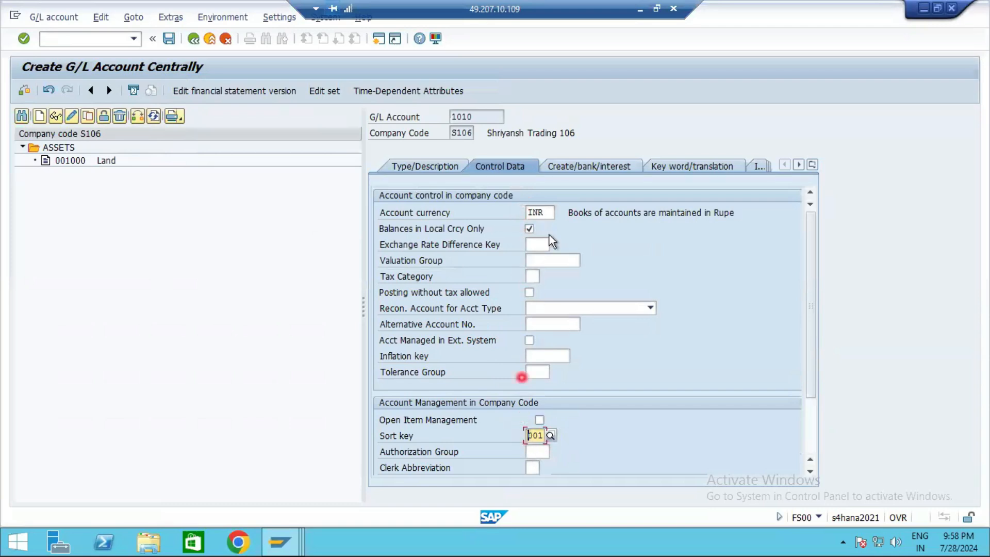
Step: Assign field status group YB07 Asset accts (w/o accumulated depreciatn) to account 1010 and save the account
click(572, 162)
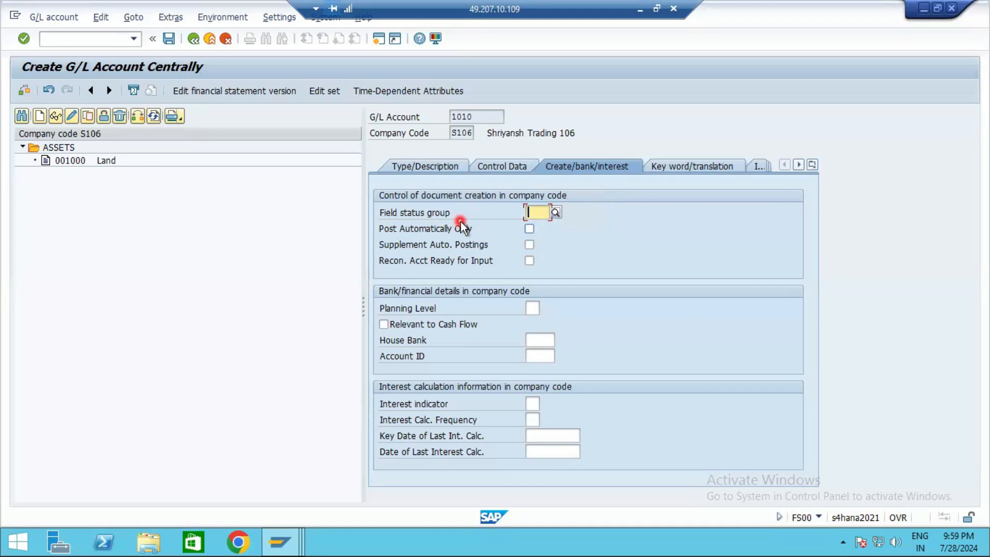
click(555, 213)
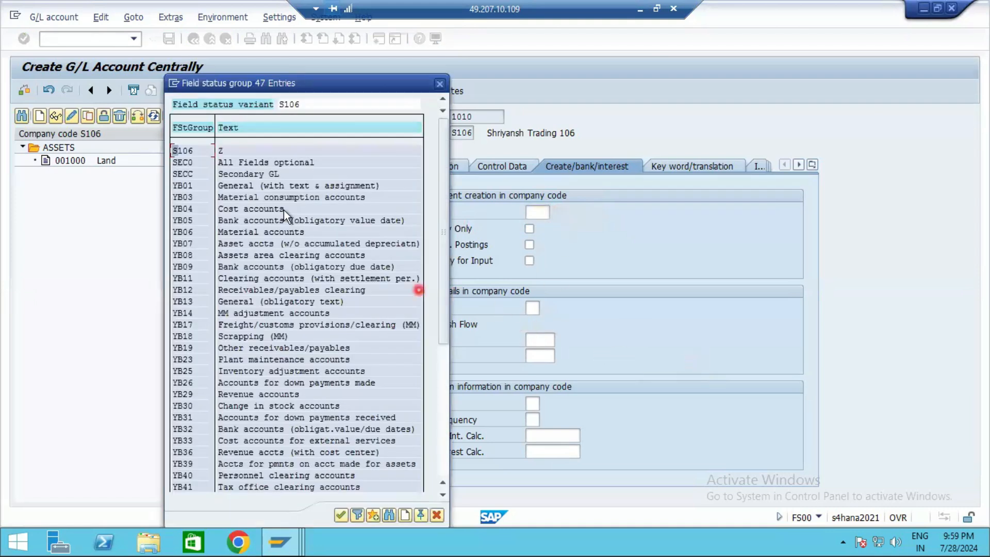
click(201, 190)
click(225, 253)
double_click(237, 242)
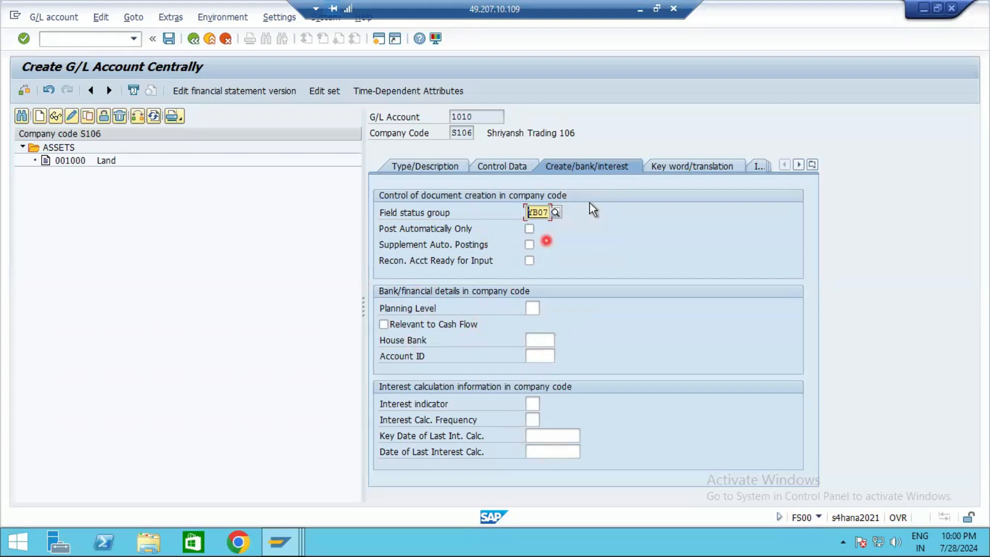
click(169, 39)
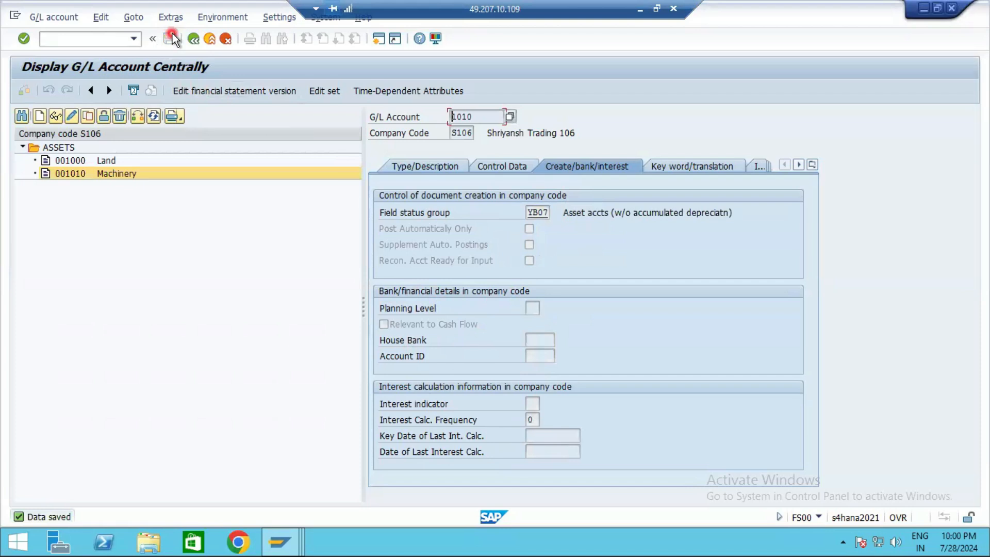
Step: Review the type and description of account 1010 and its entry beside Land in the ASSETS group
click(438, 168)
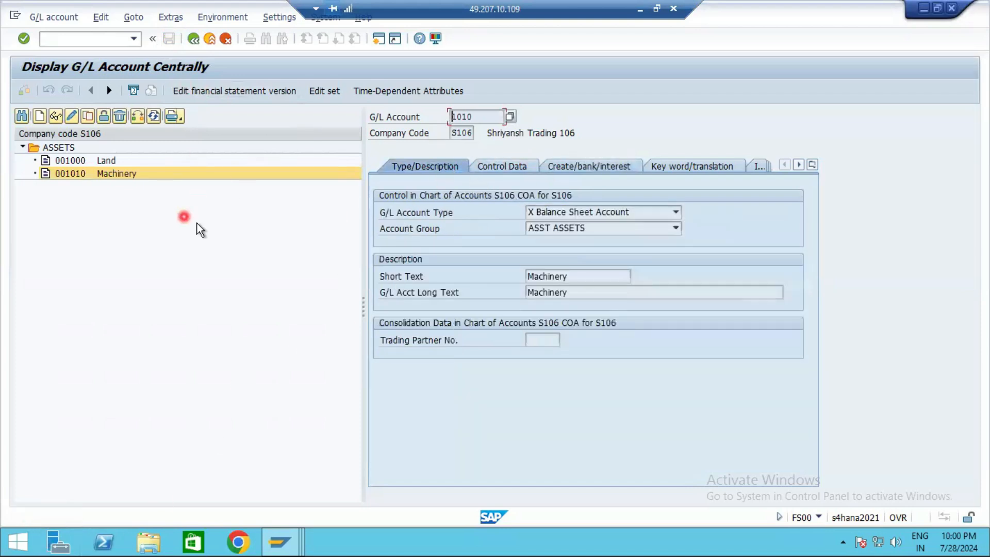
click(106, 177)
click(106, 162)
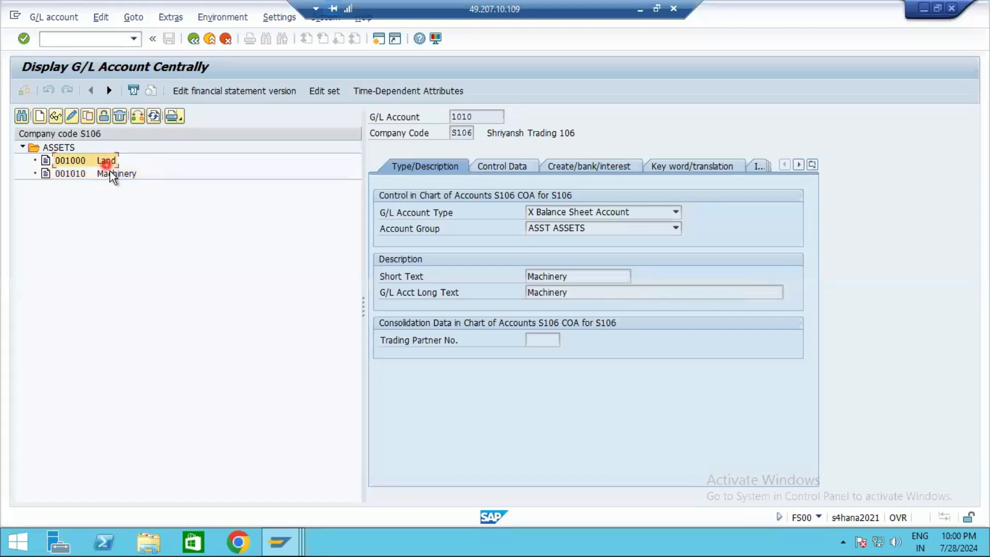
click(110, 173)
click(106, 160)
click(118, 178)
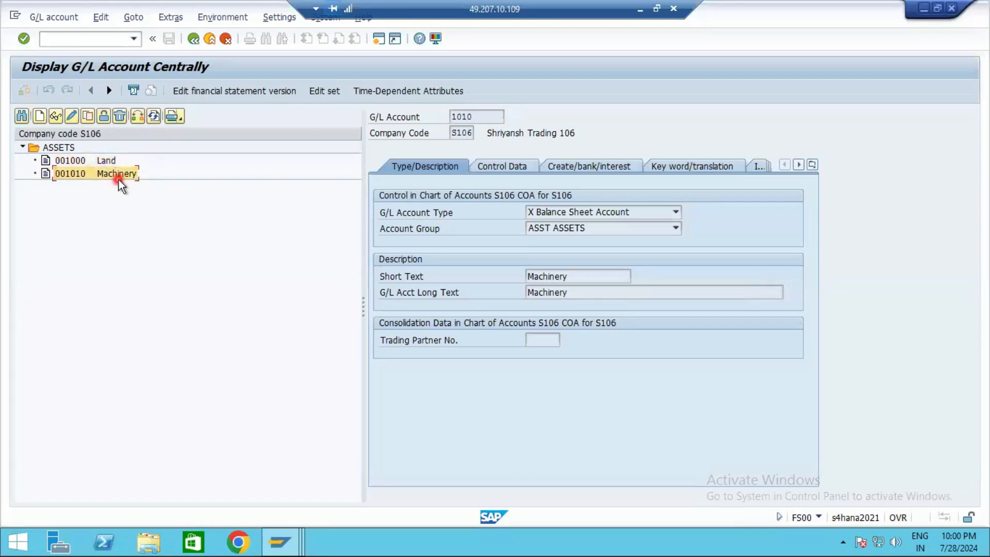
Step: Switch to the session showing company code SM94's accounts and start transaction SE16N there
click(279, 542)
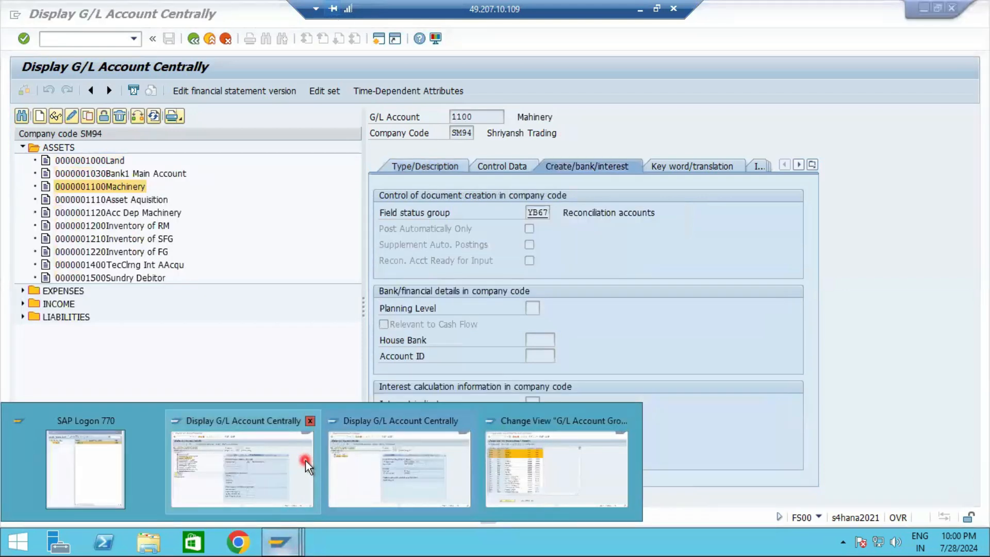
click(305, 460)
click(76, 38)
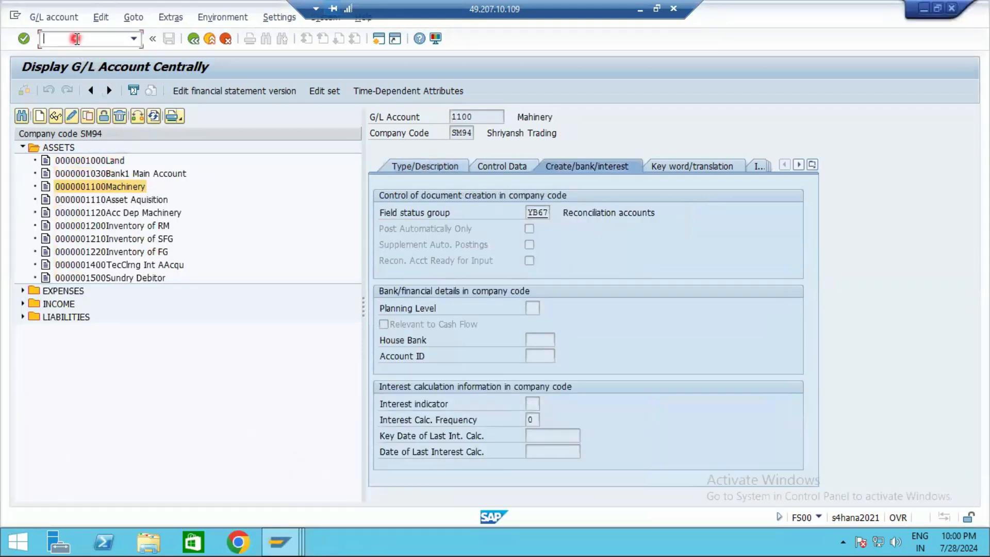
text(/NSE6N)
key(BackSpace)
key(BackSpace)
text(16N)
key(Return)
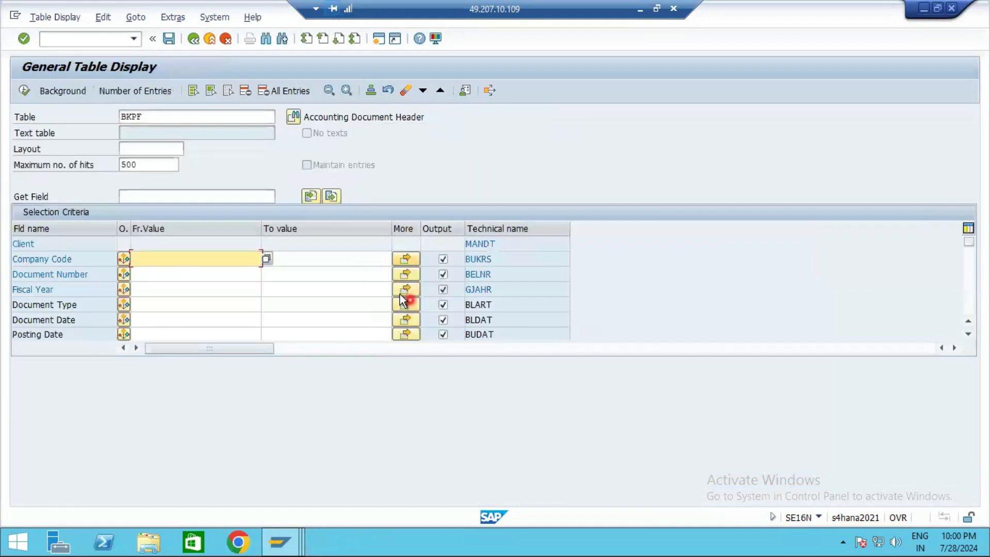
Step: Display the entries of table SKA1 for chart of accounts S106
double_click(164, 112)
key(BackSpace)
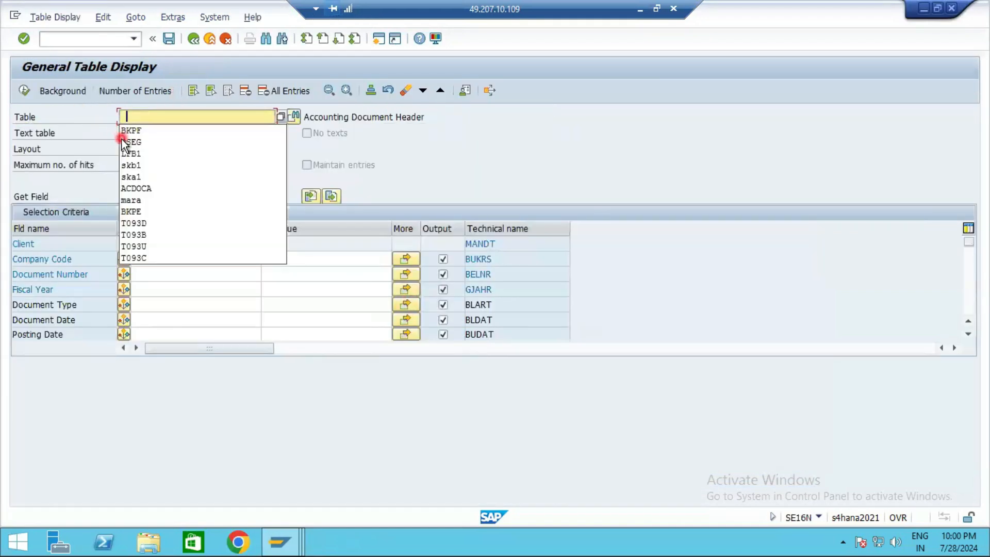
click(149, 177)
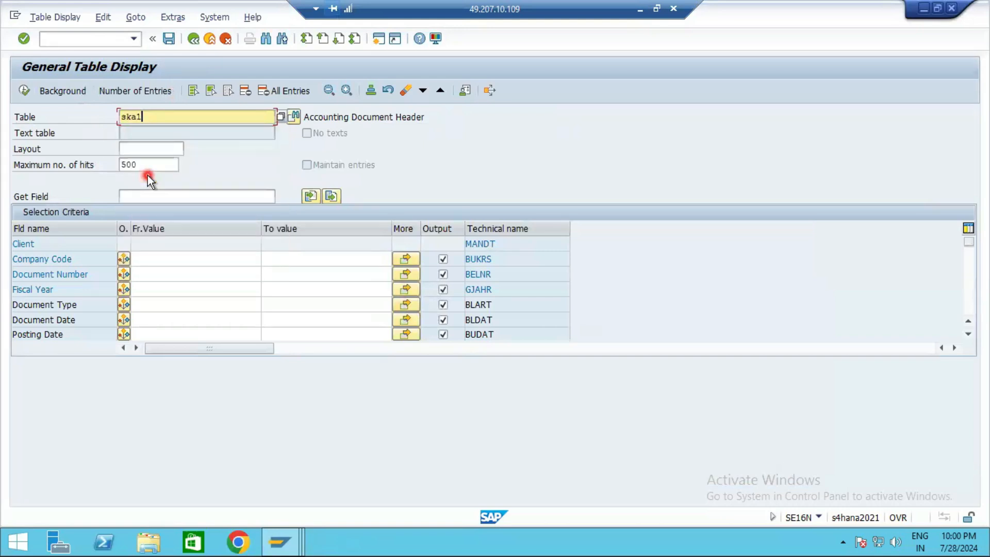
key(Return)
click(189, 260)
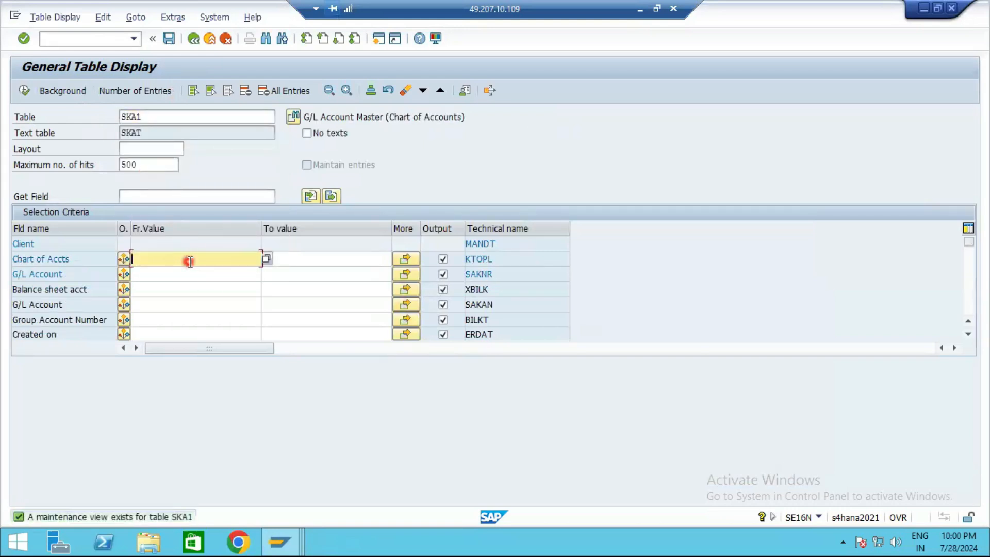
text(S106)
key(Return)
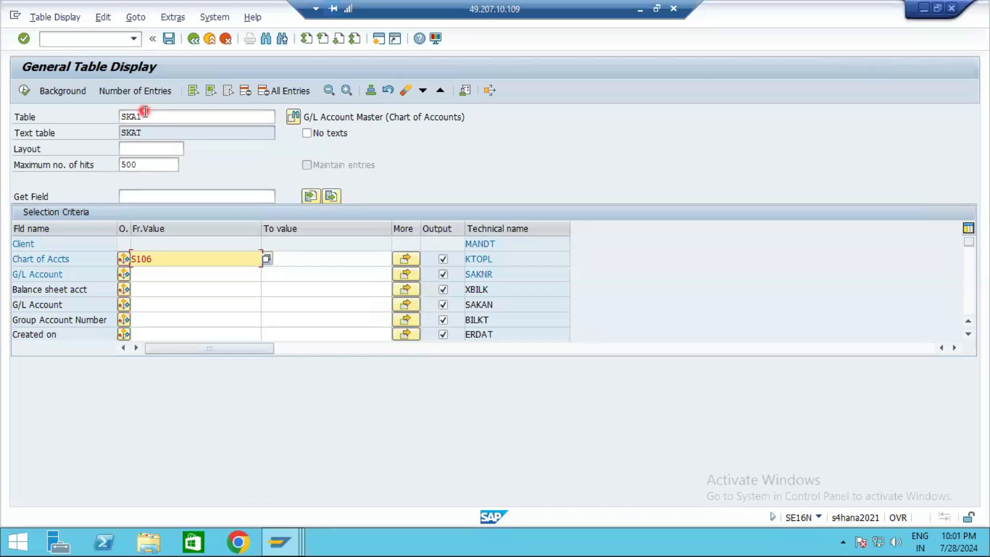
click(149, 94)
click(271, 198)
click(26, 91)
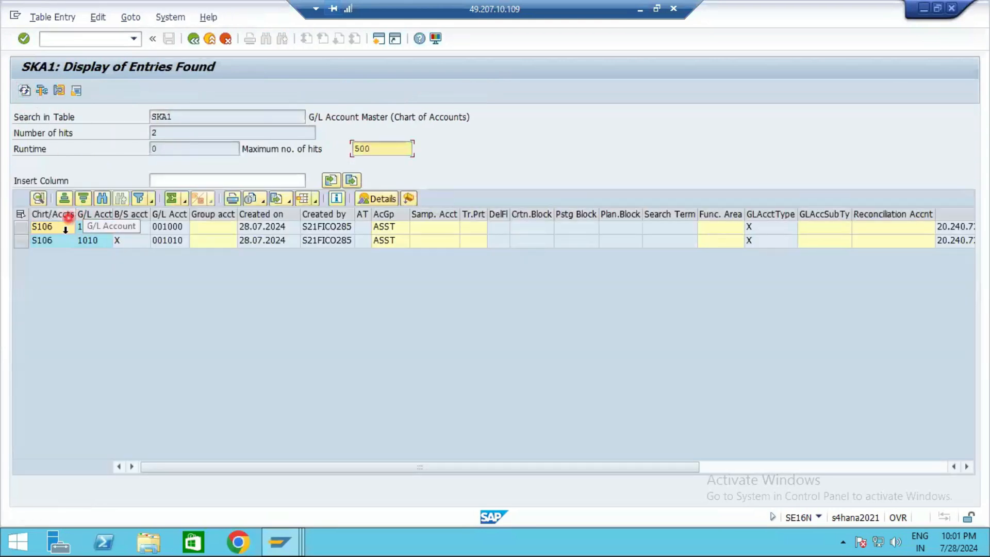
Step: Examine the SKA1 entries for accounts 1000 and 1010, including creation data, account group, account type and descriptions, and leave the results
click(54, 230)
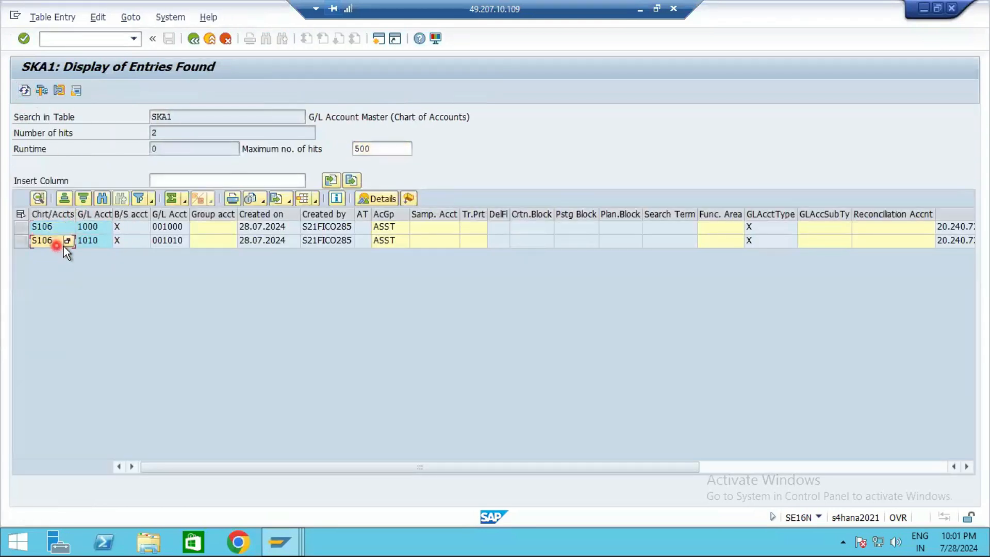
click(98, 241)
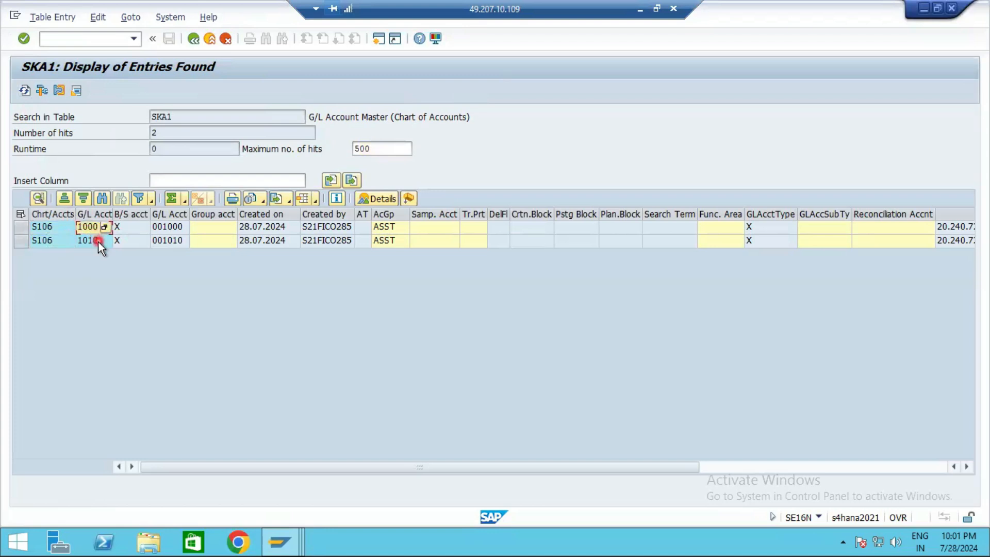
click(126, 228)
click(134, 242)
click(169, 229)
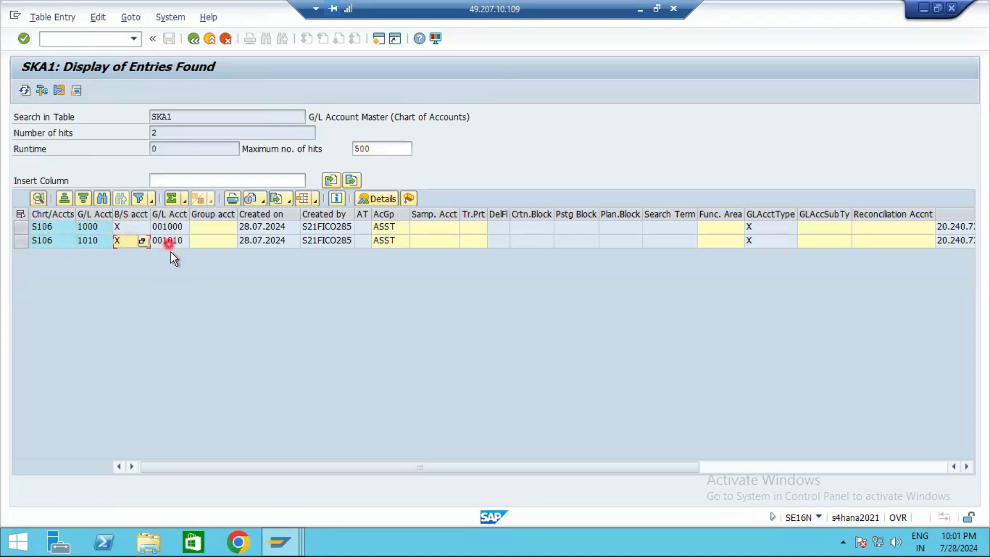
click(253, 229)
click(316, 239)
click(824, 240)
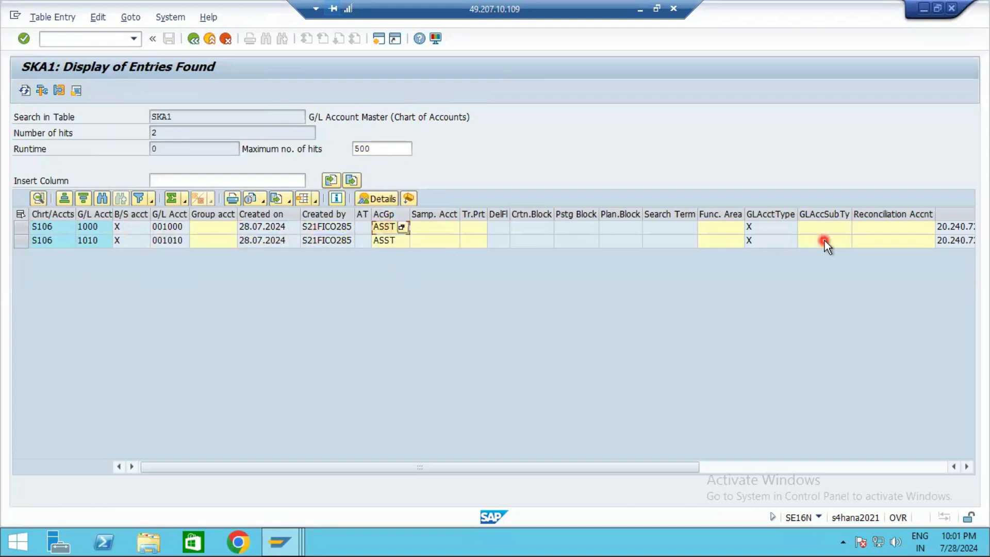
click(790, 227)
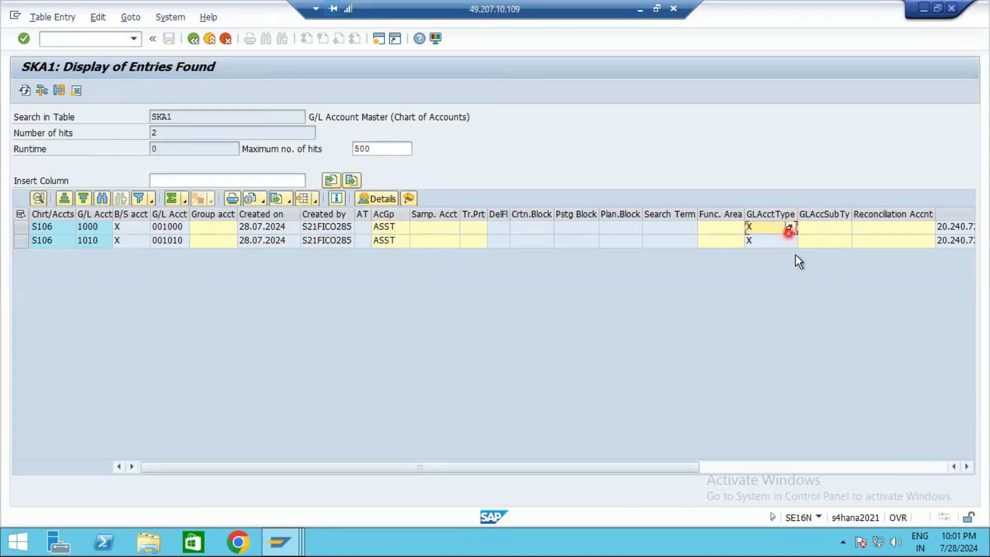
drag(632, 466, 825, 469)
click(797, 227)
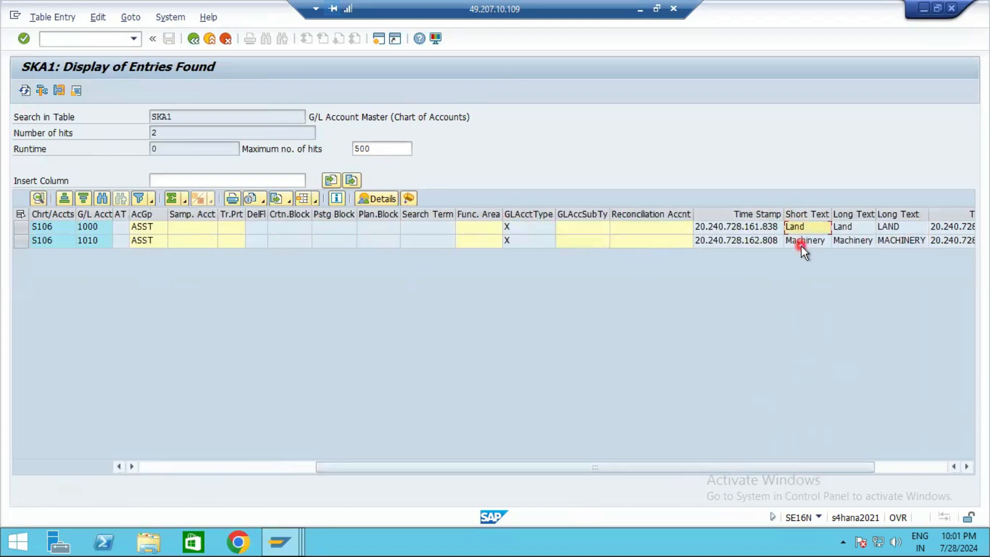
click(853, 241)
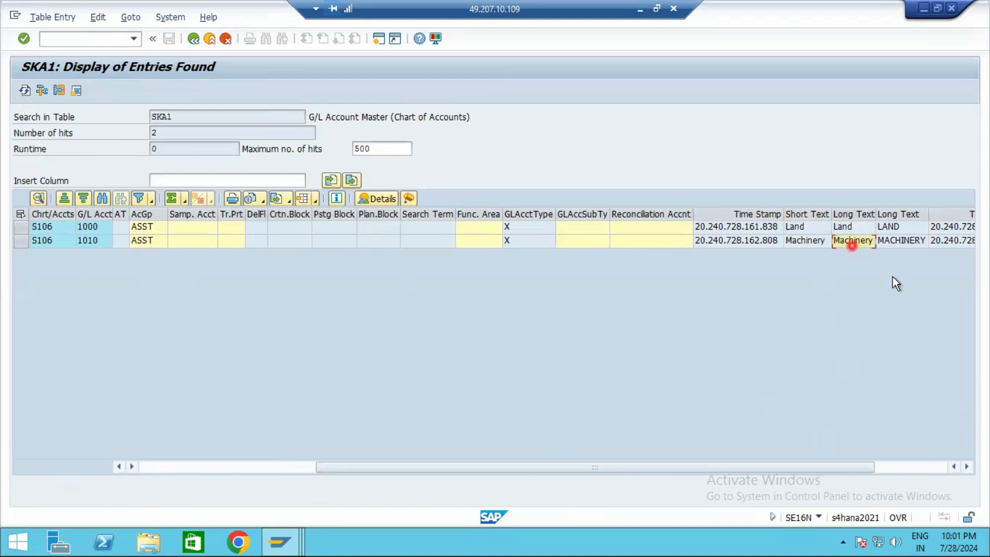
click(193, 39)
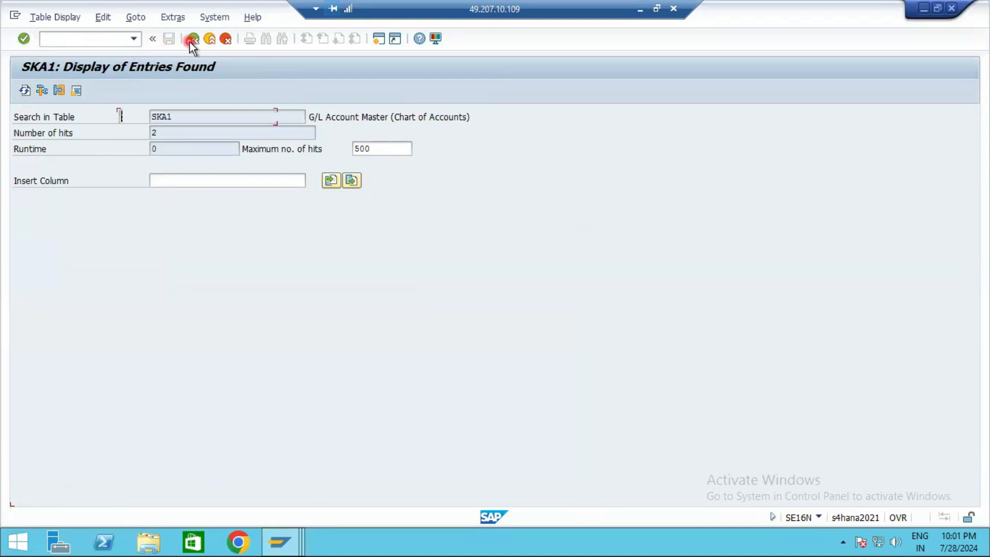
Step: Display the entries of table SKB1 for company code S106
click(157, 116)
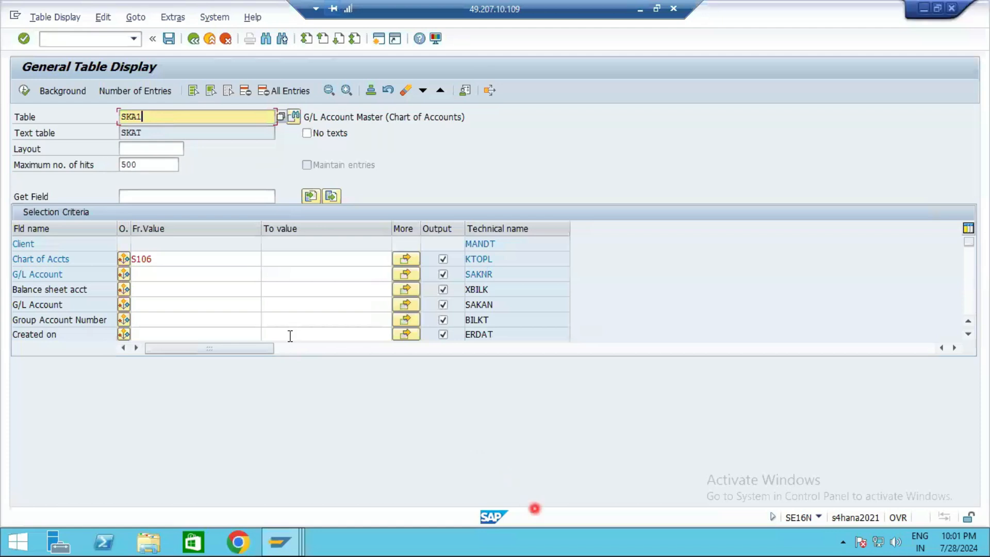
key(BackSpace)
key(BackSpace)
key(BackSpace)
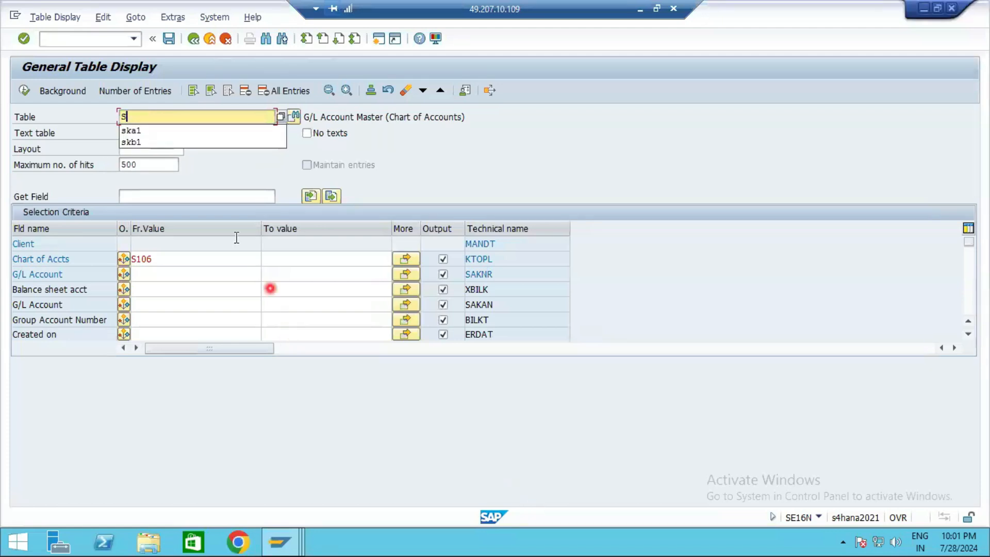
click(151, 145)
key(Return)
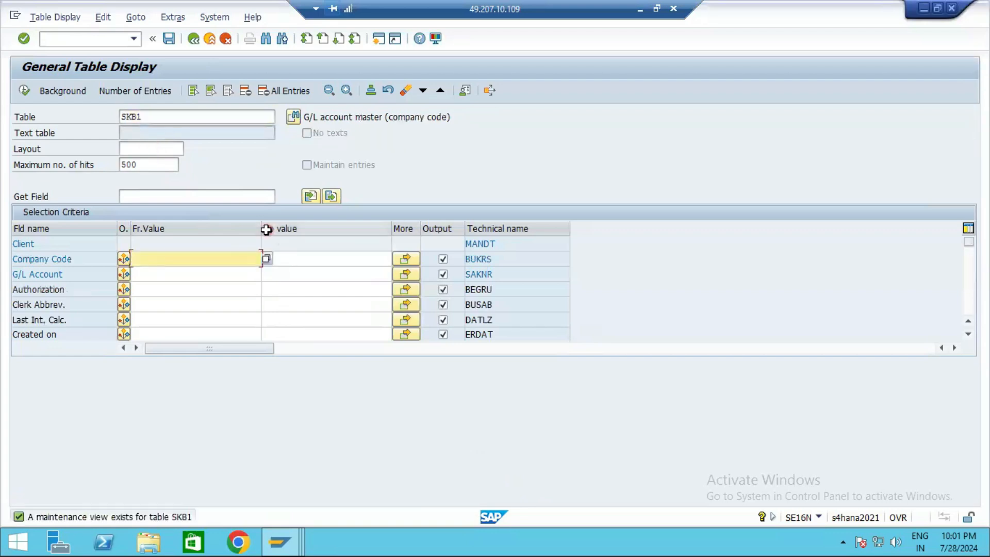
text(S106)
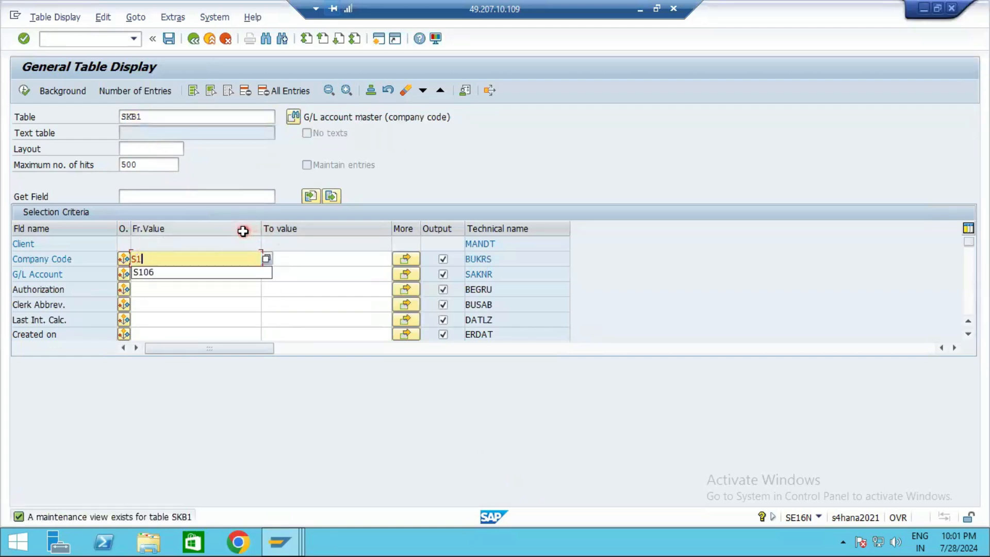
click(24, 90)
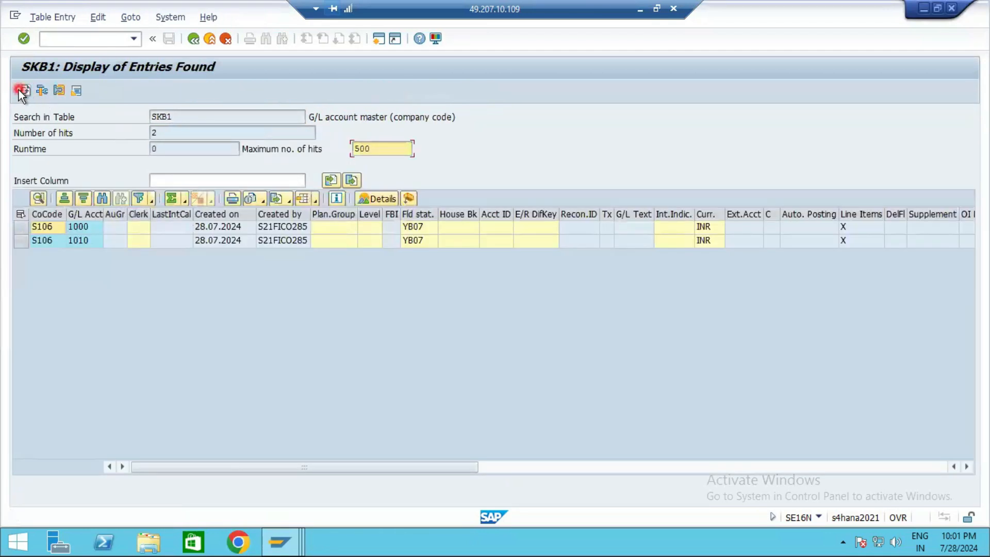
Step: Examine the SKB1 entries for both accounts, covering creation data, field status, currency, line items, sort key and local-currency balances, and exit the table display
click(57, 241)
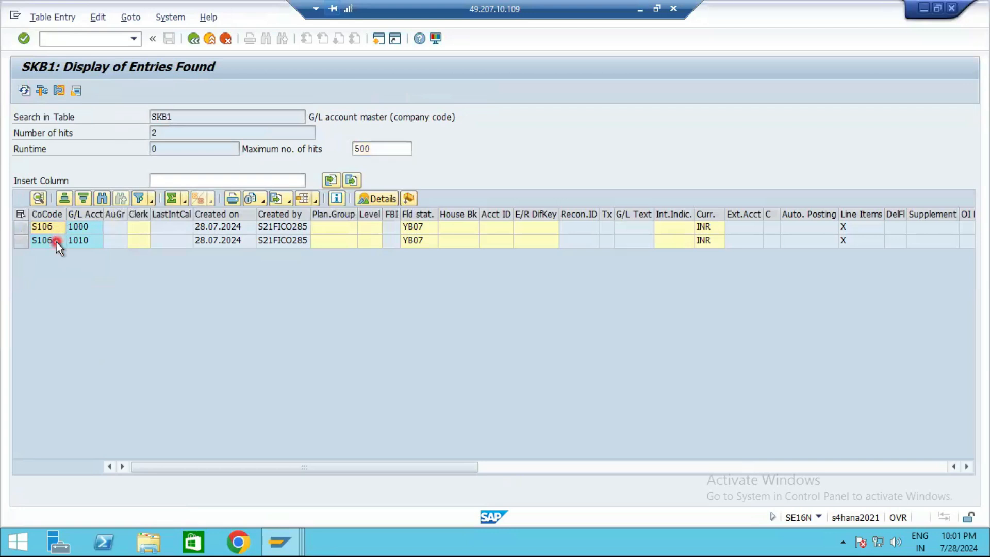
key(F4)
key(Escape)
click(83, 237)
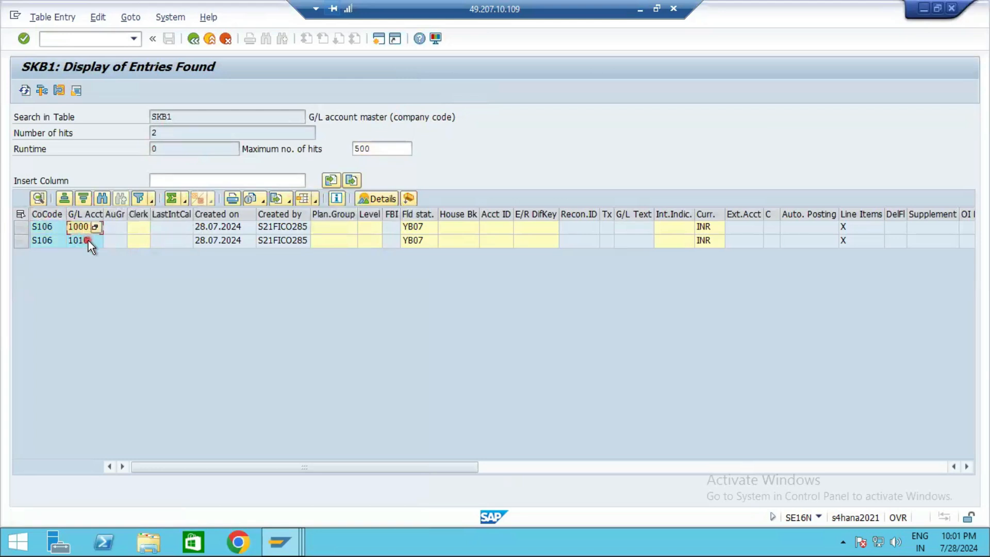
click(215, 226)
click(238, 241)
click(277, 241)
click(412, 239)
click(710, 226)
click(864, 226)
drag(457, 470, 682, 474)
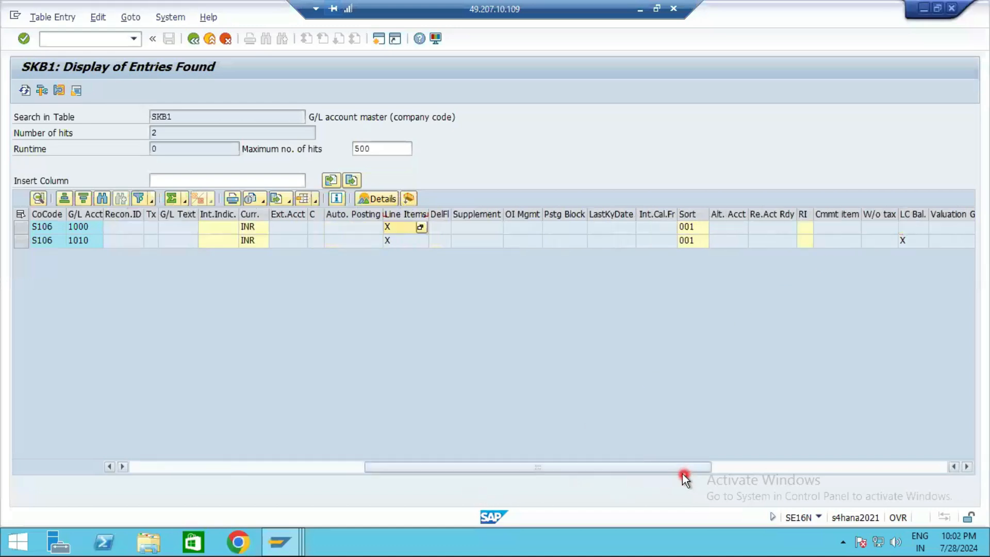
click(698, 225)
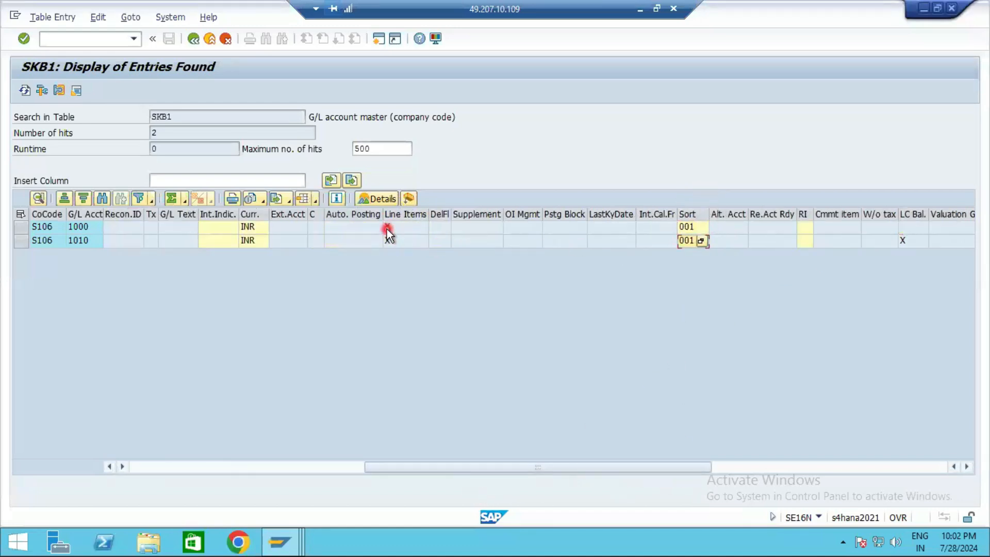
click(837, 469)
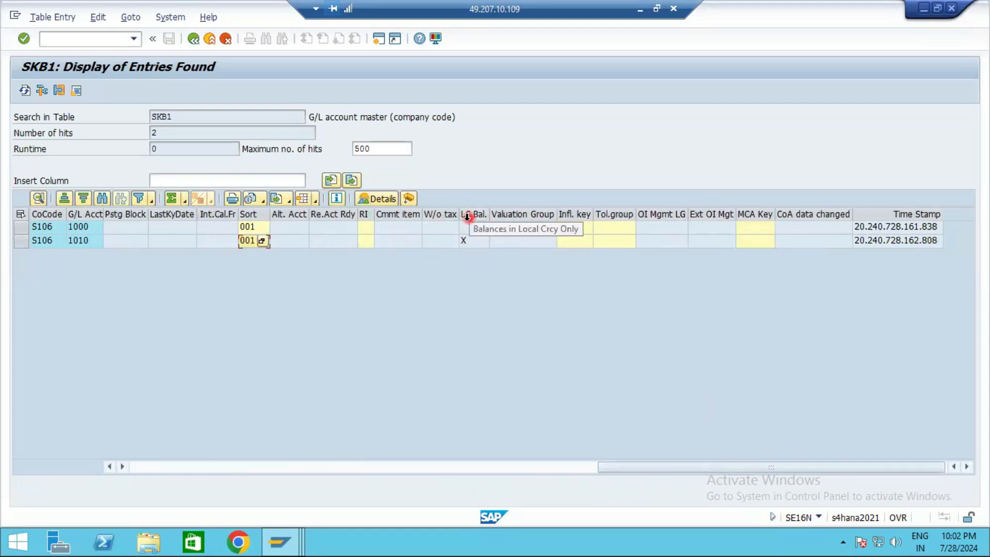
click(467, 241)
click(193, 39)
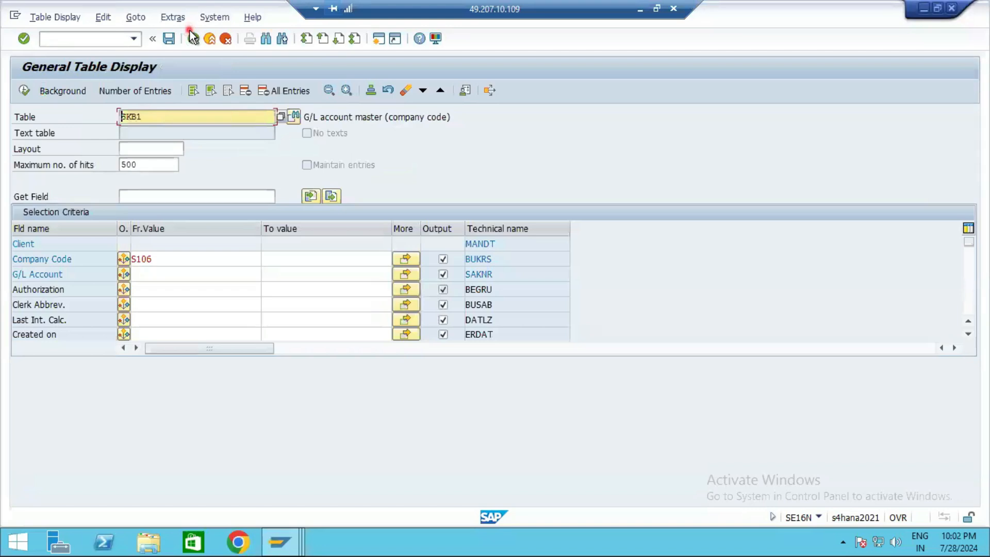
click(192, 45)
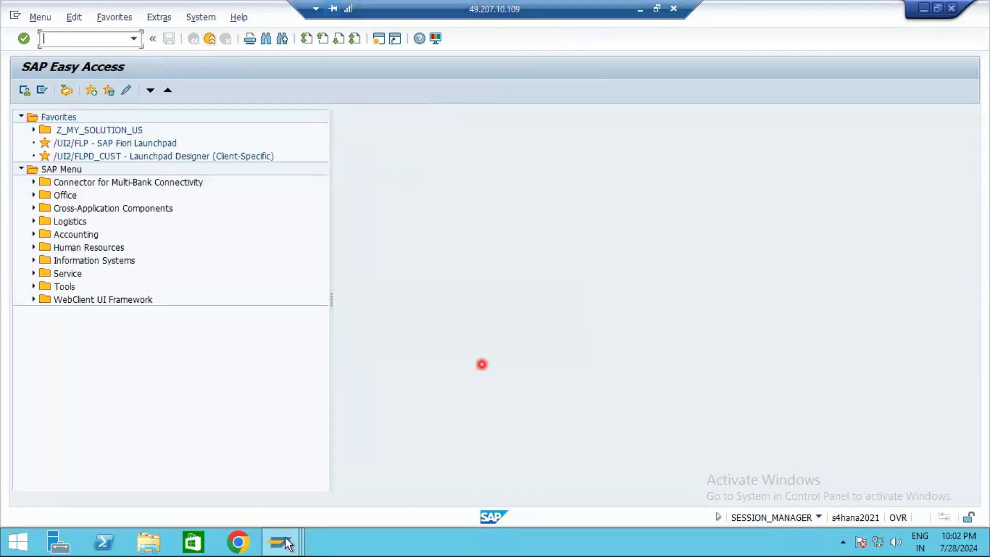
Step: Switch to the Display G/L Account Centrally session and view the technical information of account 1010's Short Text field
mouse_move(295, 543)
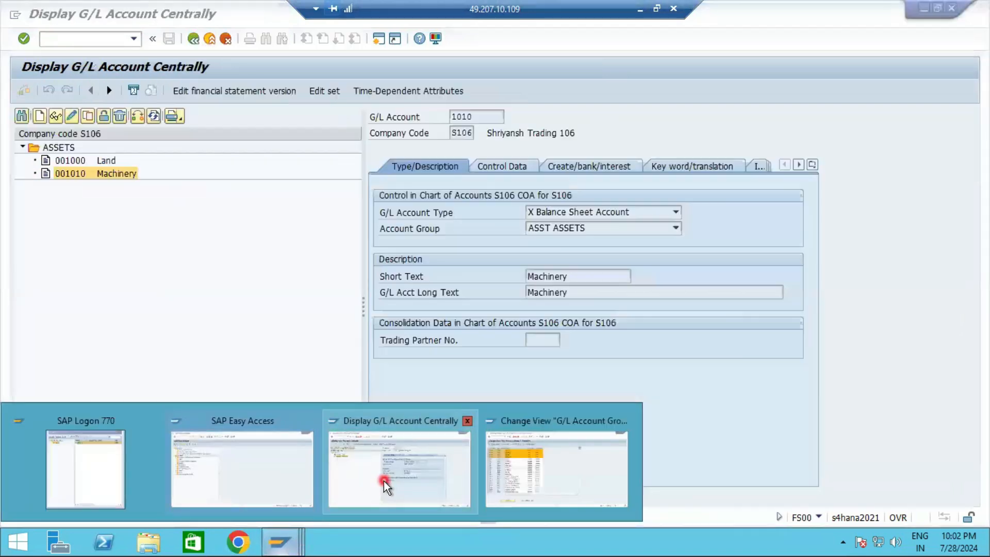
click(385, 481)
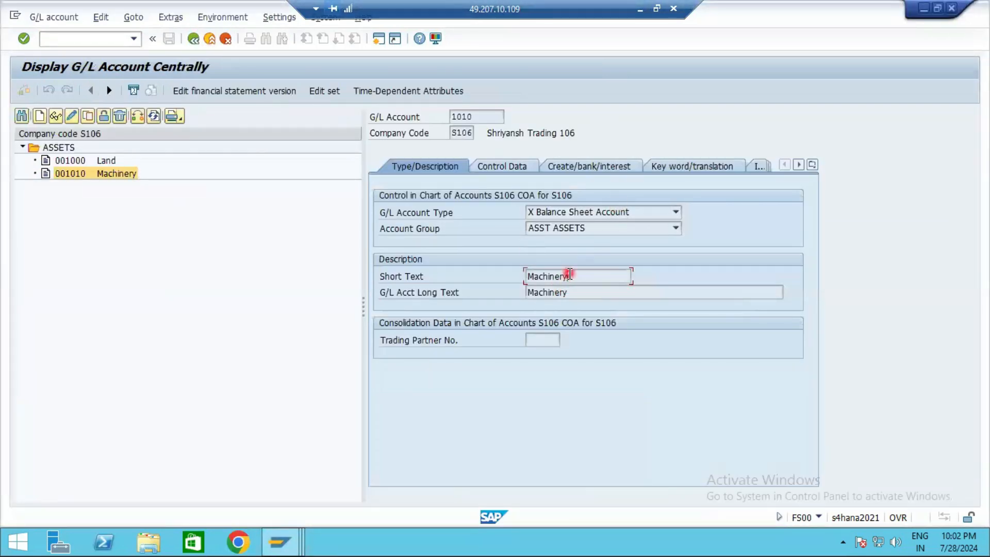
key(F1)
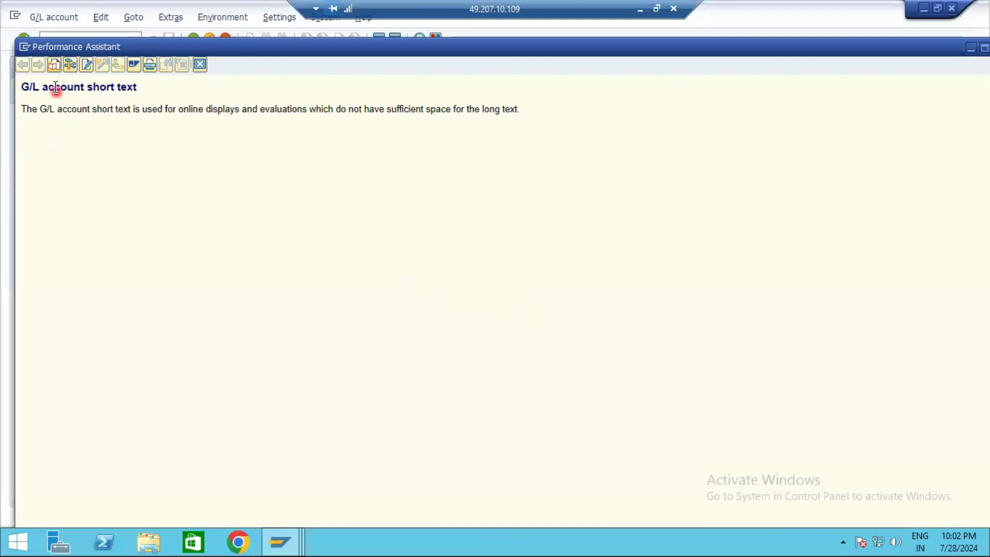
click(71, 65)
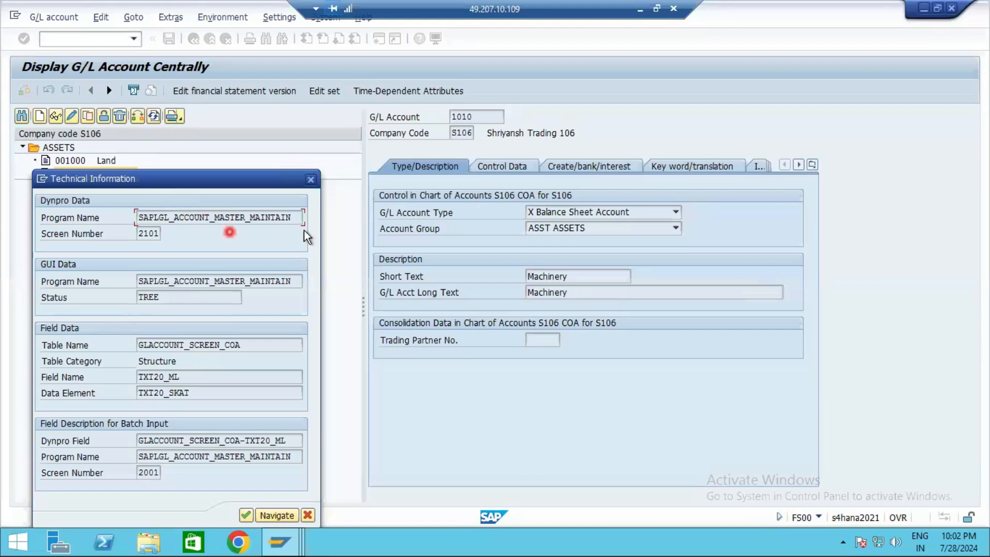
click(311, 178)
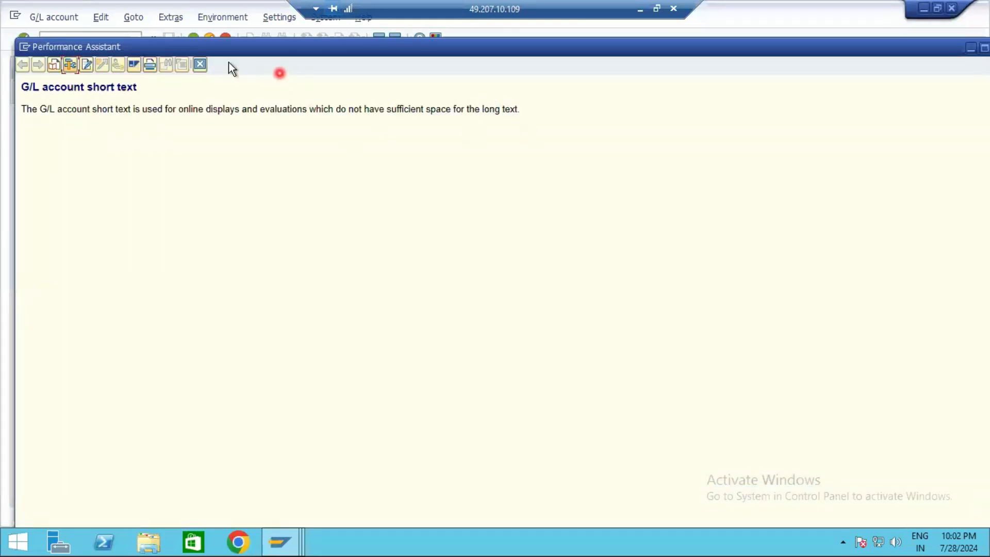
click(199, 63)
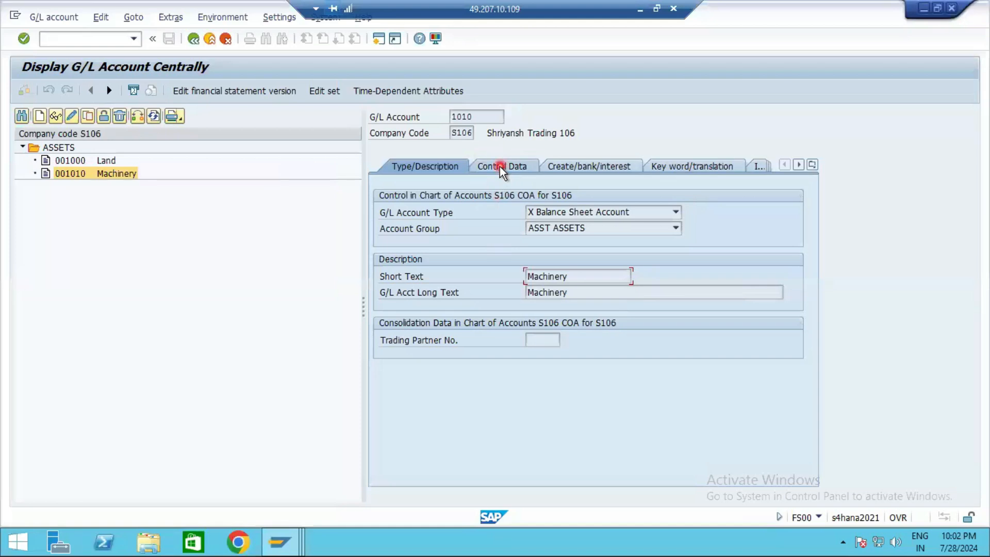
Step: Review the control data and the document creation, bank and interest settings of G/L account 1010
click(500, 166)
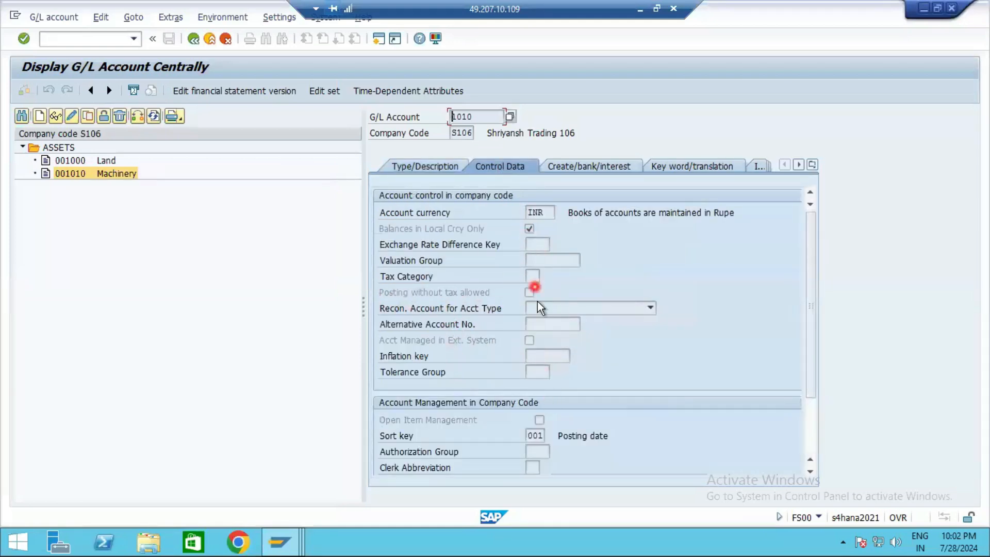
click(812, 432)
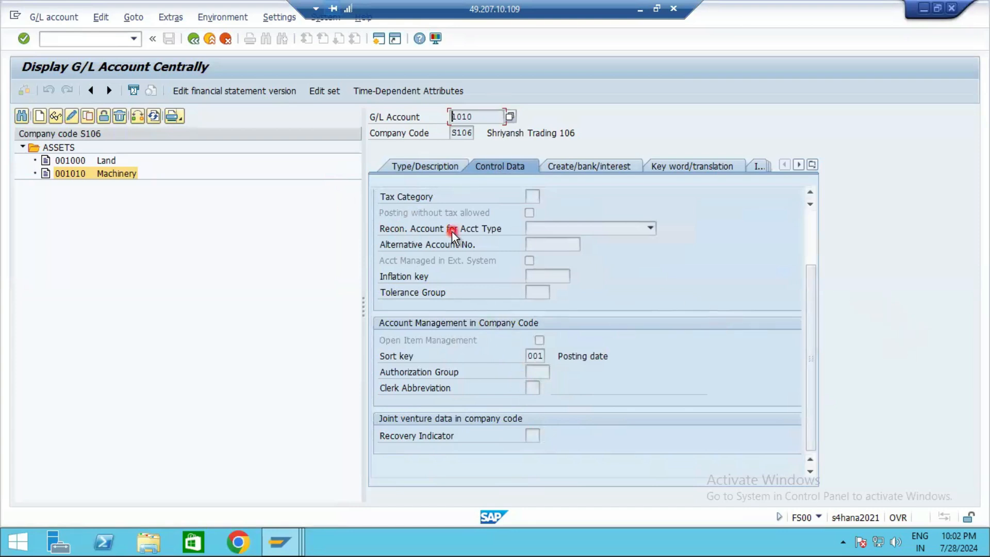
click(807, 236)
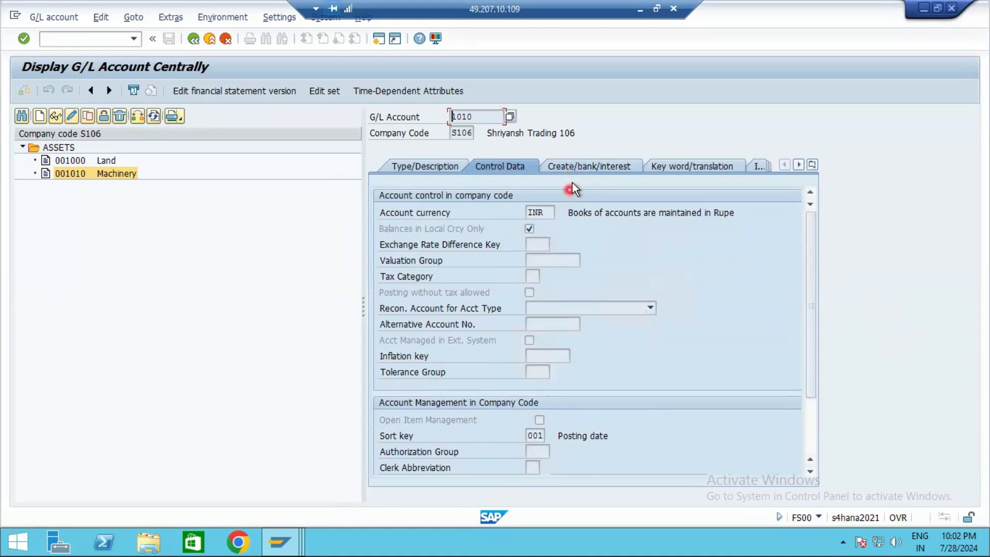
click(574, 164)
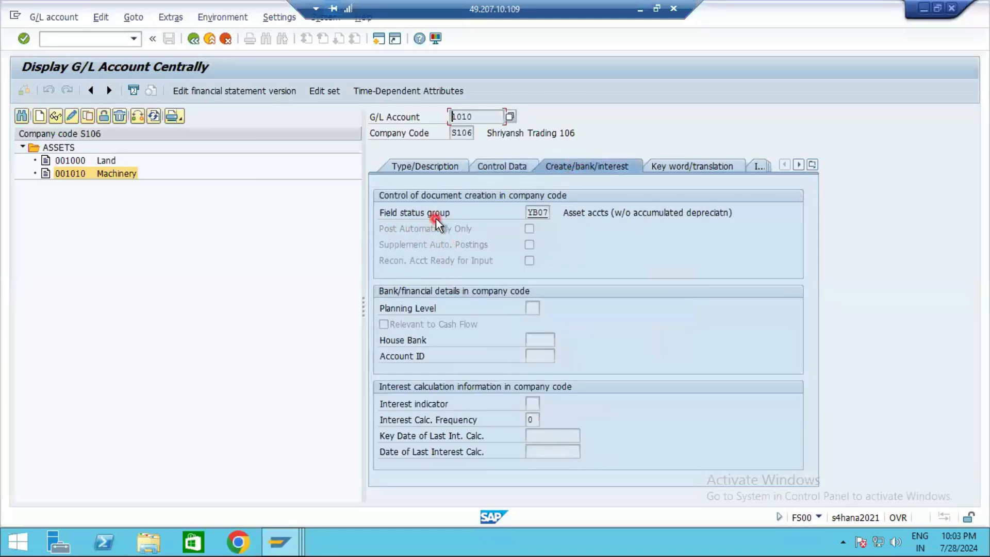
Step: Return to the type and description data and recheck the Short Text field's help and technical information
click(430, 169)
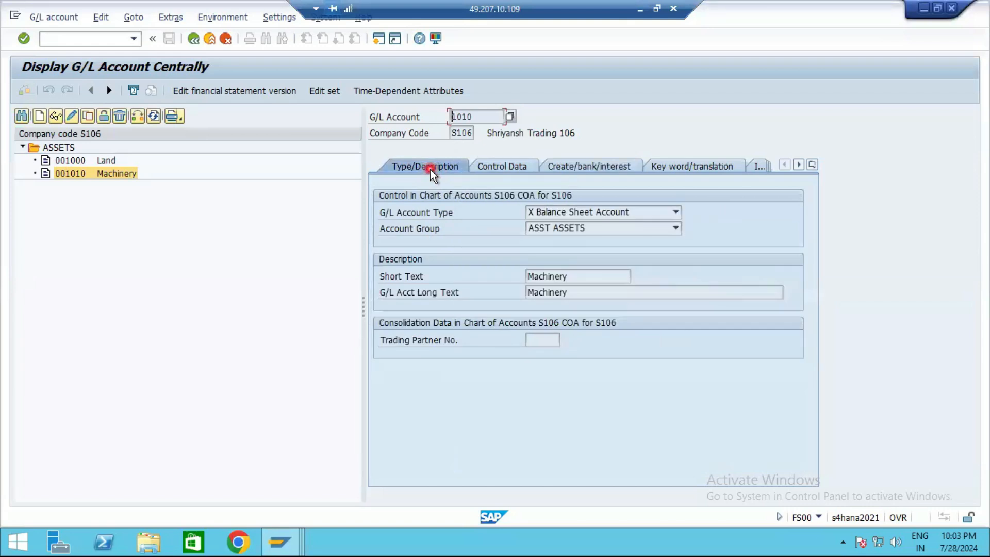
click(552, 277)
key(F1)
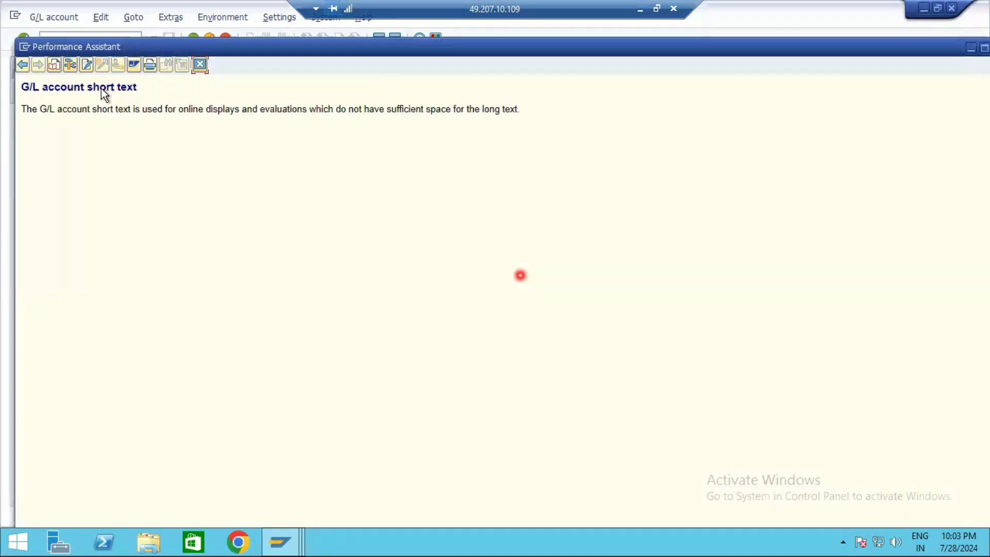
click(69, 65)
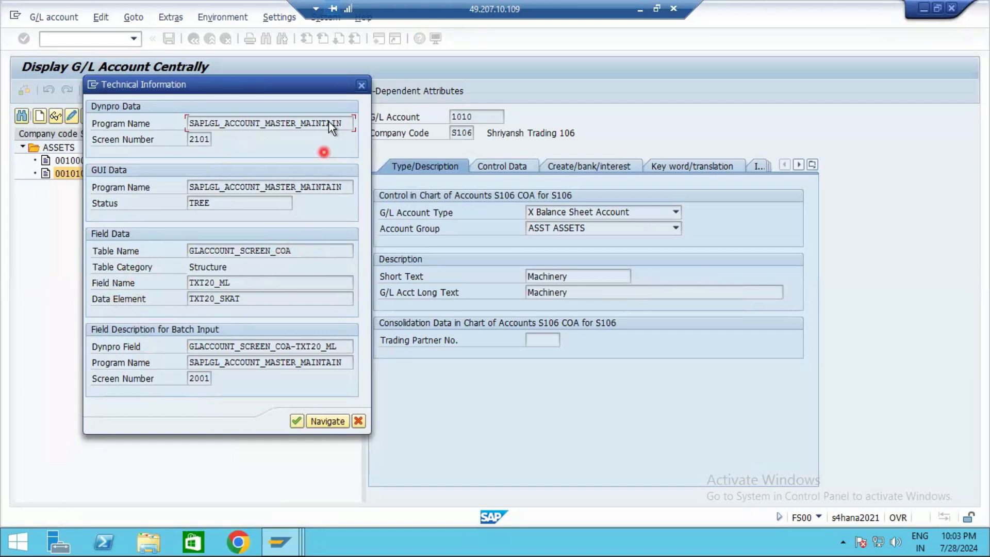
click(361, 86)
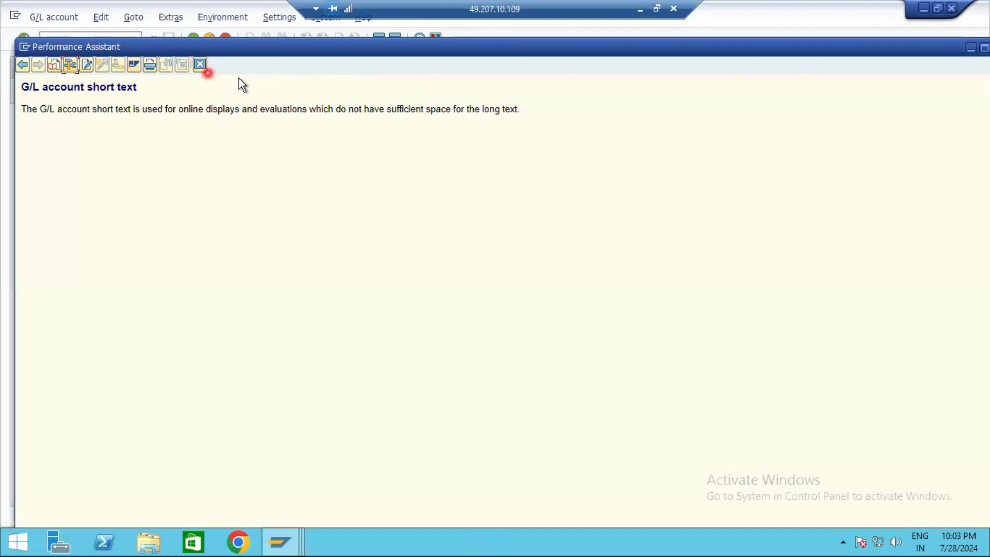
key(Escape)
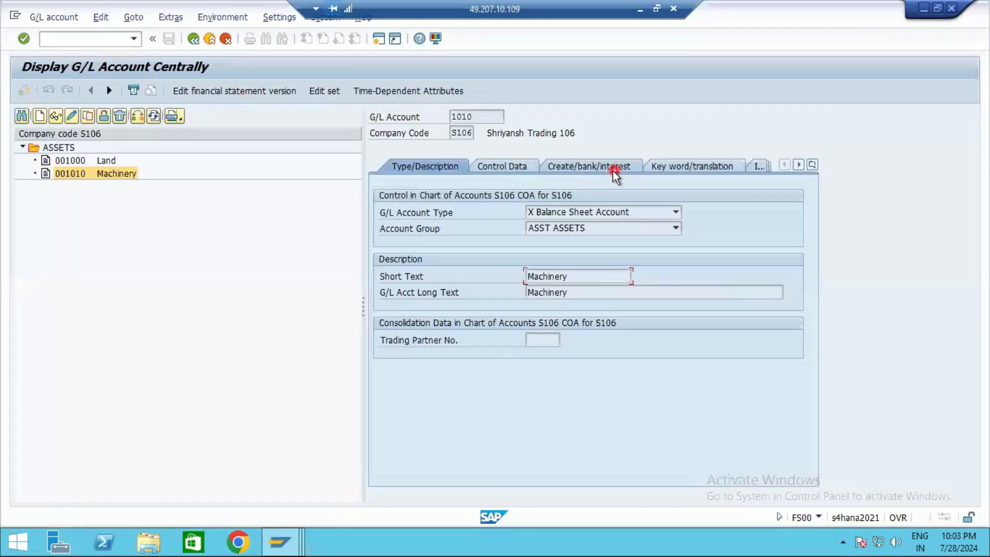
Step: View the help and technical information of account 1010's Field status group in the document creation, bank and interest data
click(613, 170)
click(537, 214)
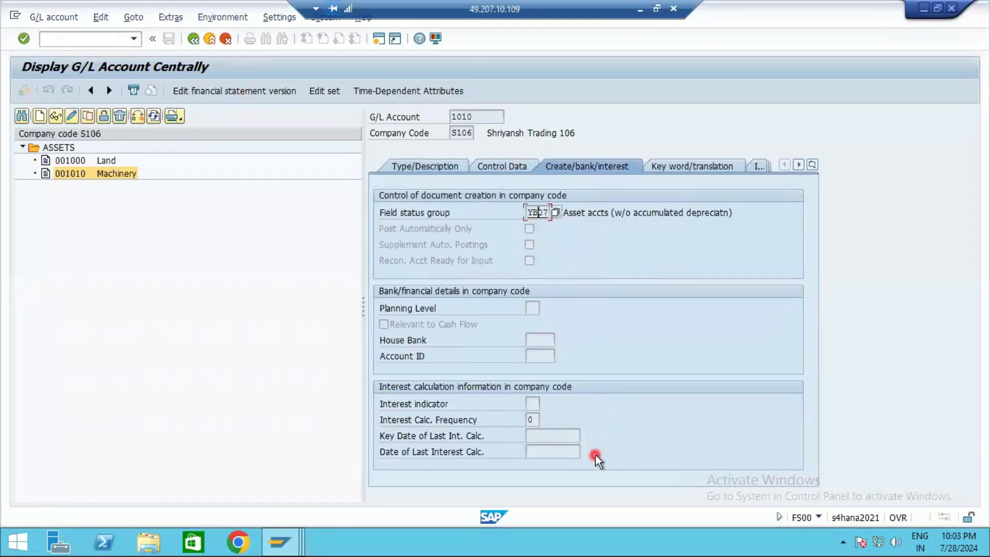
key(F1)
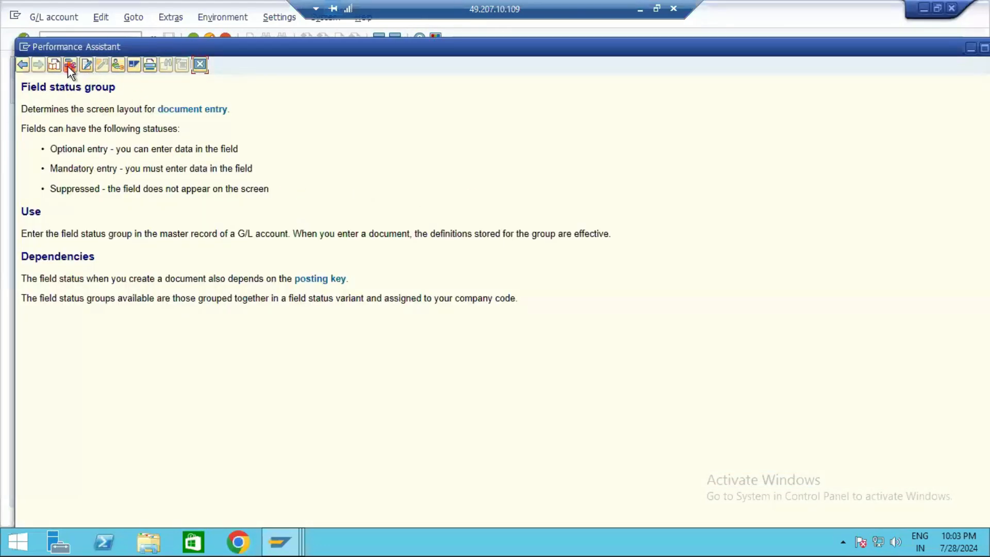
click(67, 66)
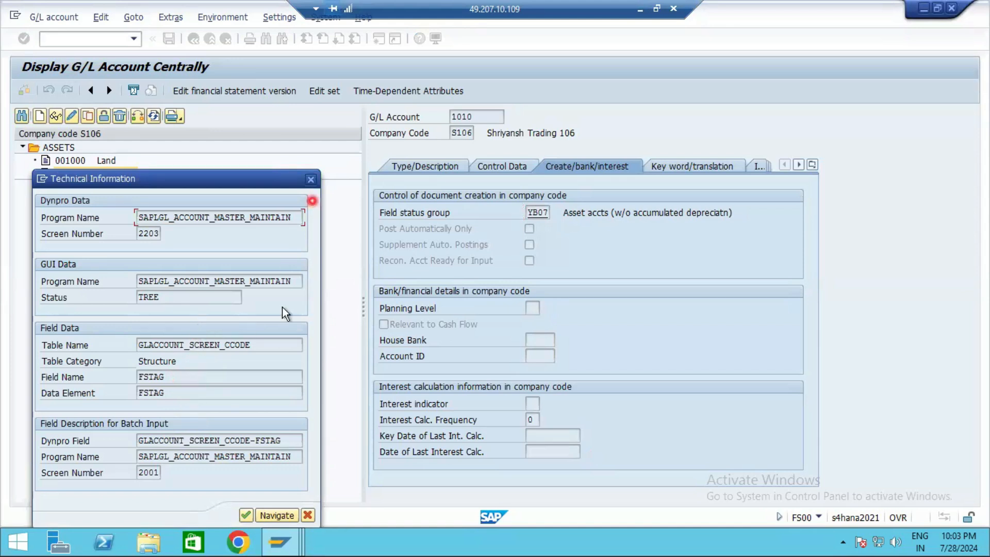
click(311, 180)
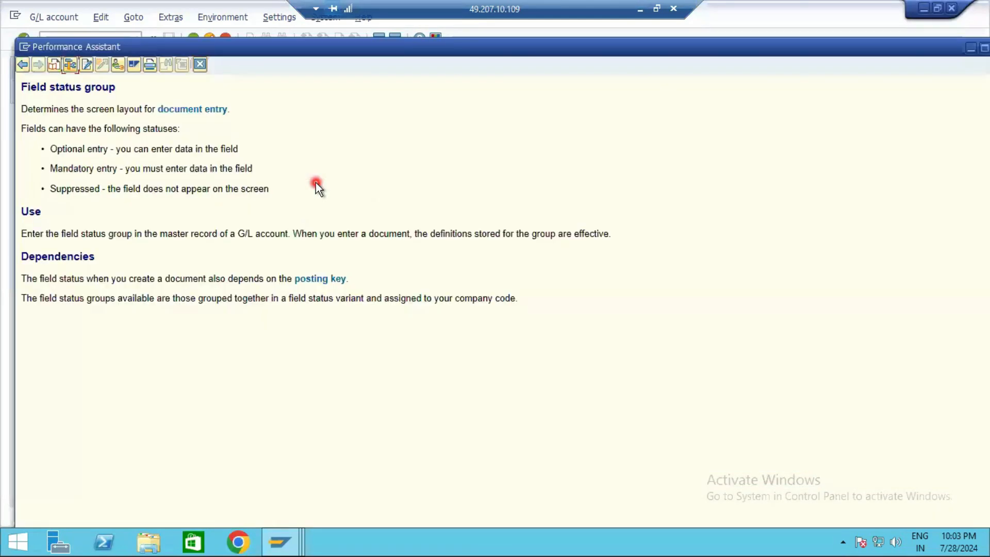
click(201, 64)
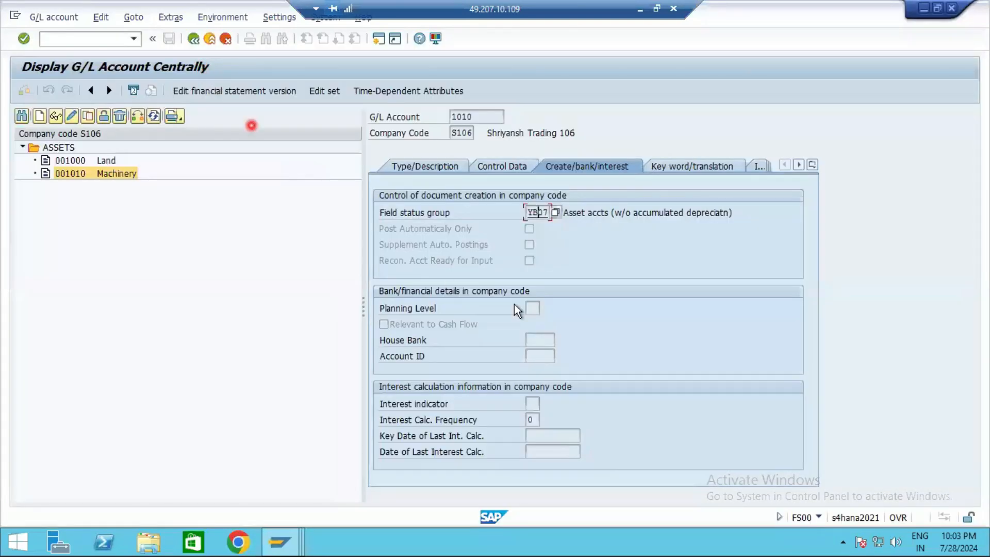
Step: View the technical information of the G/L Account number field and copy its table name GLACCOUNT_SCREEN_KEY
click(474, 116)
key(F1)
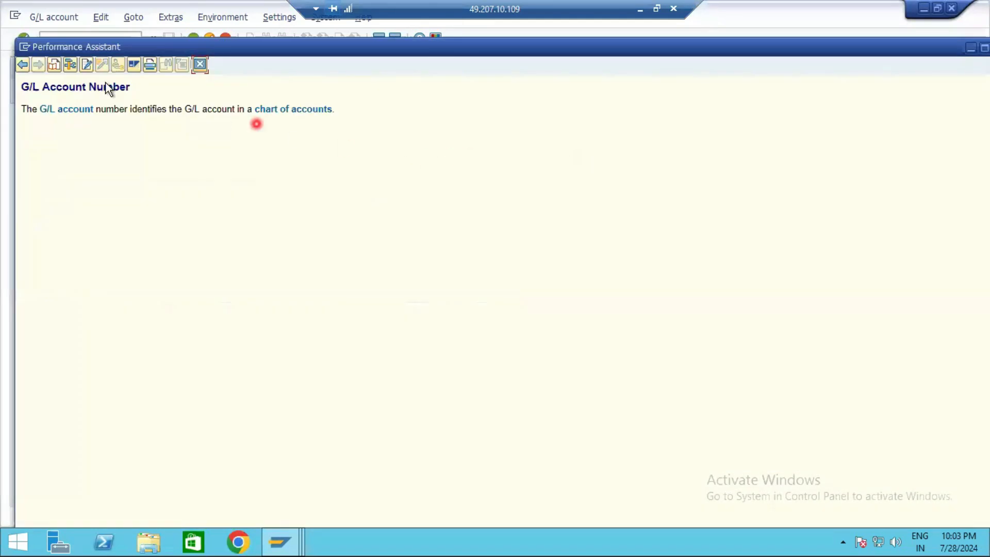
click(68, 66)
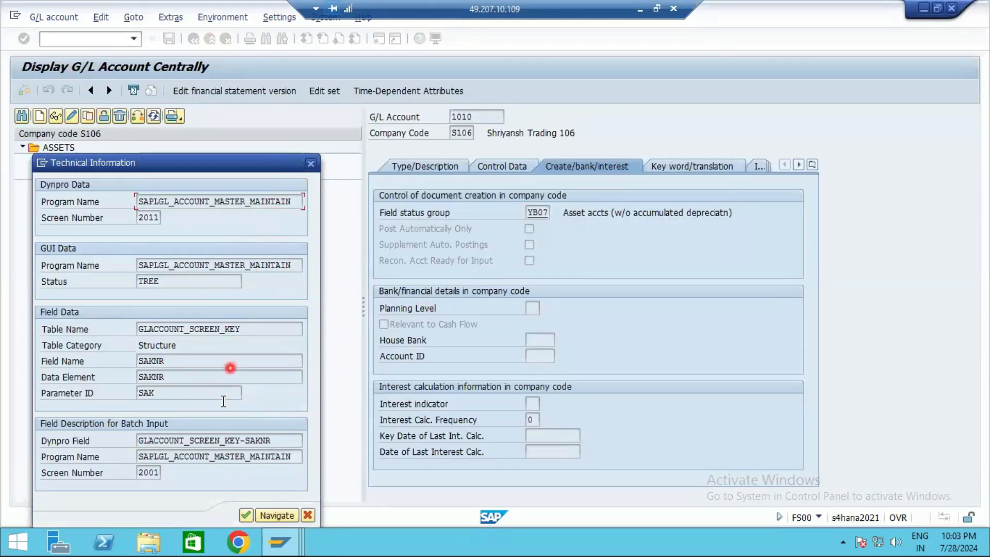
drag(249, 328, 185, 307)
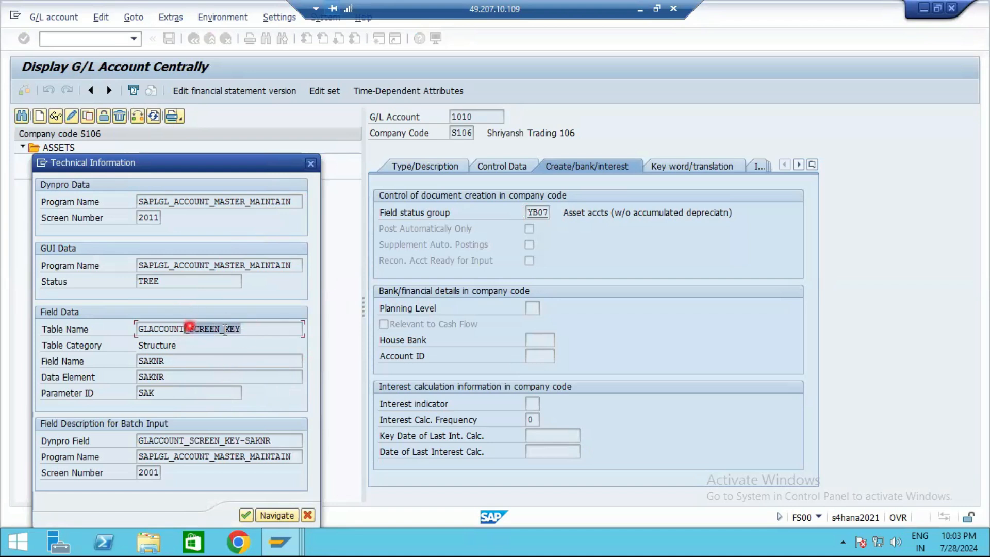
drag(251, 328, 86, 295)
key(ctrl+c)
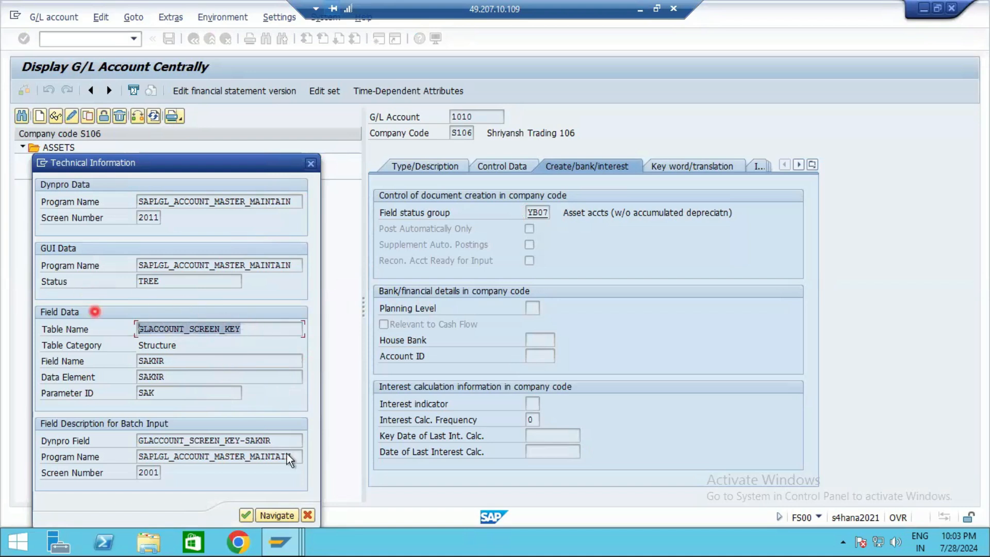
click(286, 495)
Step: Try to display table GLACCOUNT_SCREEN_KEY with transaction SE16N in the SAP Easy Access session, and exit the table display
mouse_move(282, 544)
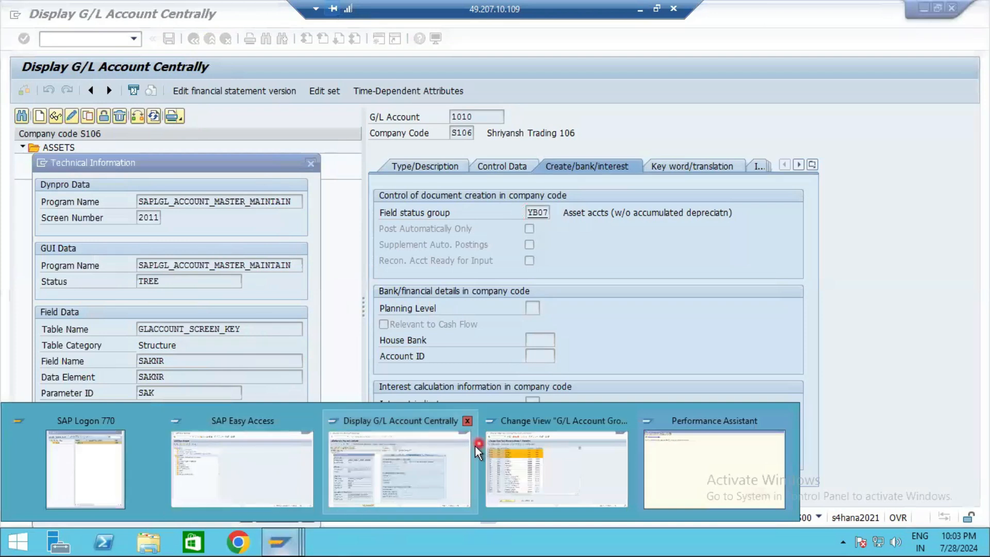
mouse_move(202, 456)
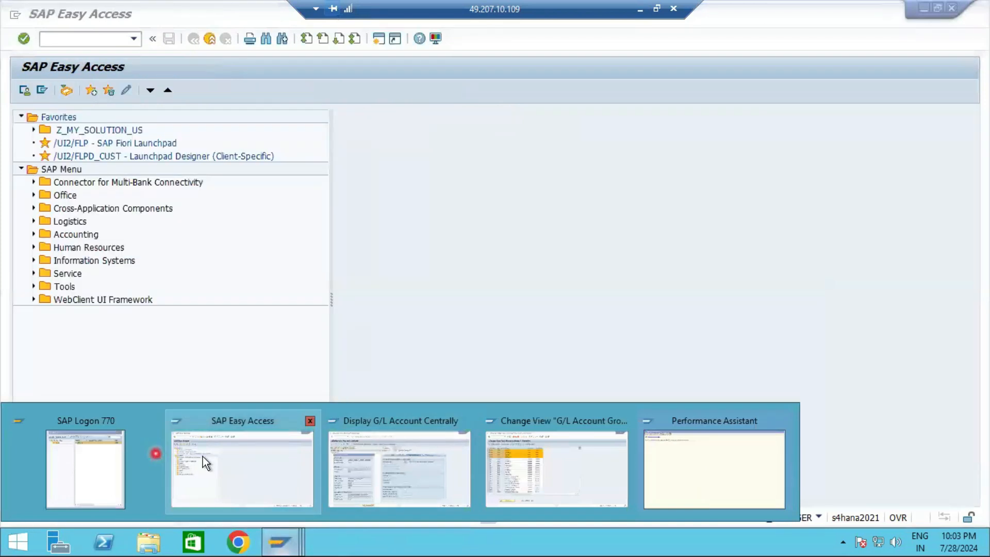
click(249, 463)
click(84, 39)
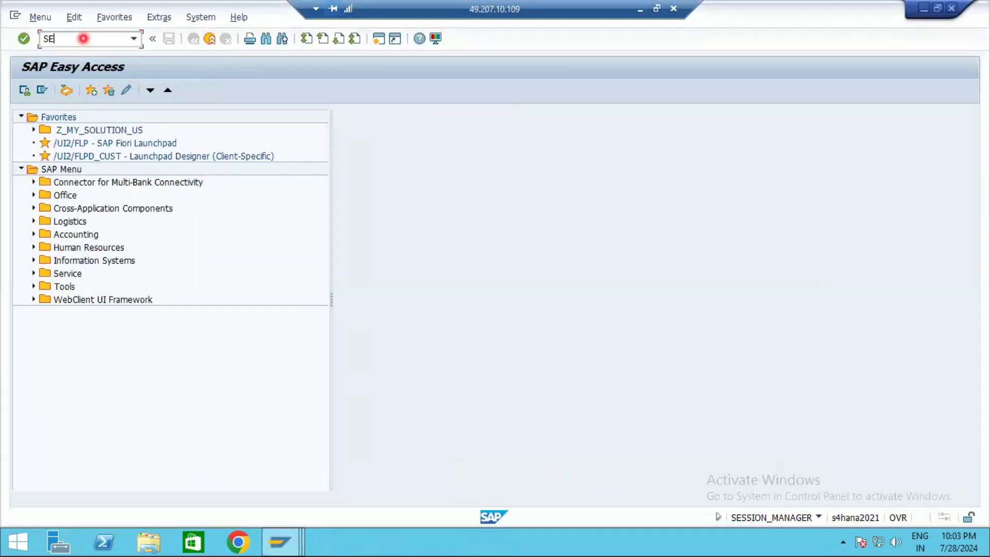
text(SE1N)
key(Return)
text(SE16N)
key(Return)
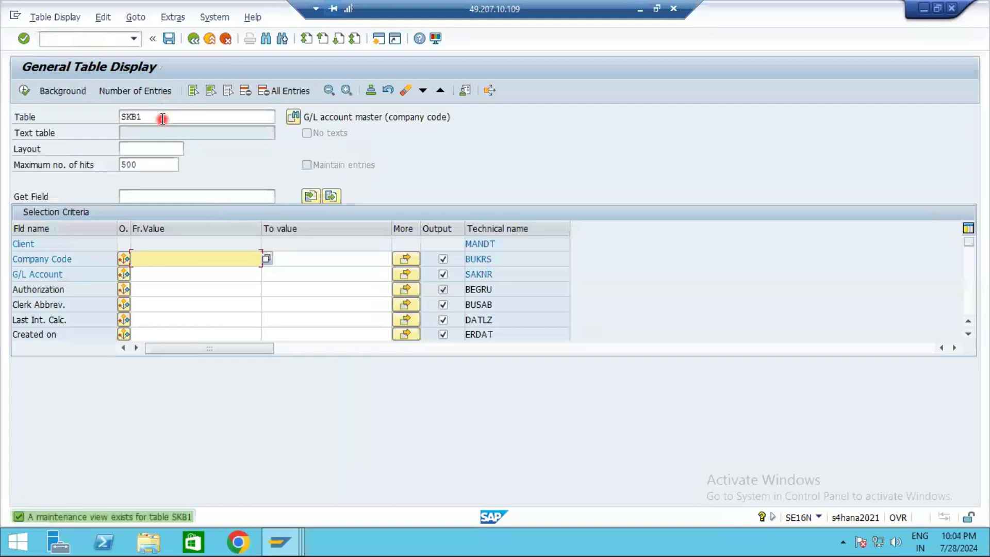
double_click(163, 119)
key(ctrl+v)
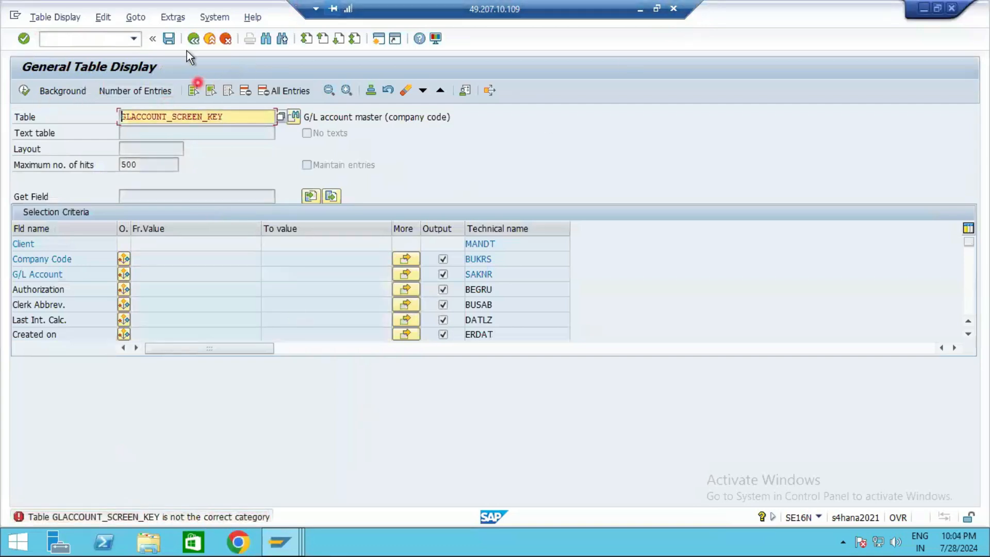
click(223, 38)
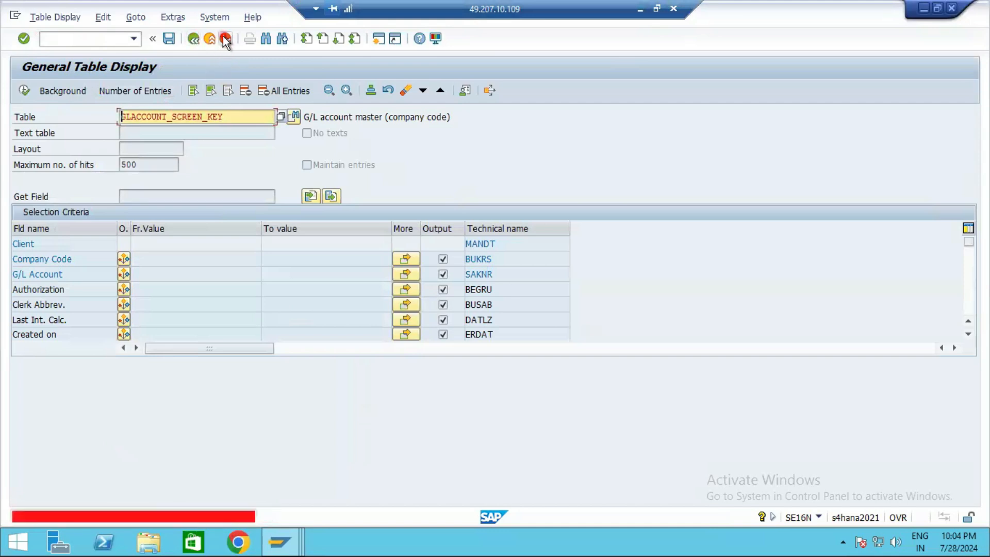
Step: Return to the Display G/L Account Centrally session, close the field help and display account 1000 Land
click(288, 539)
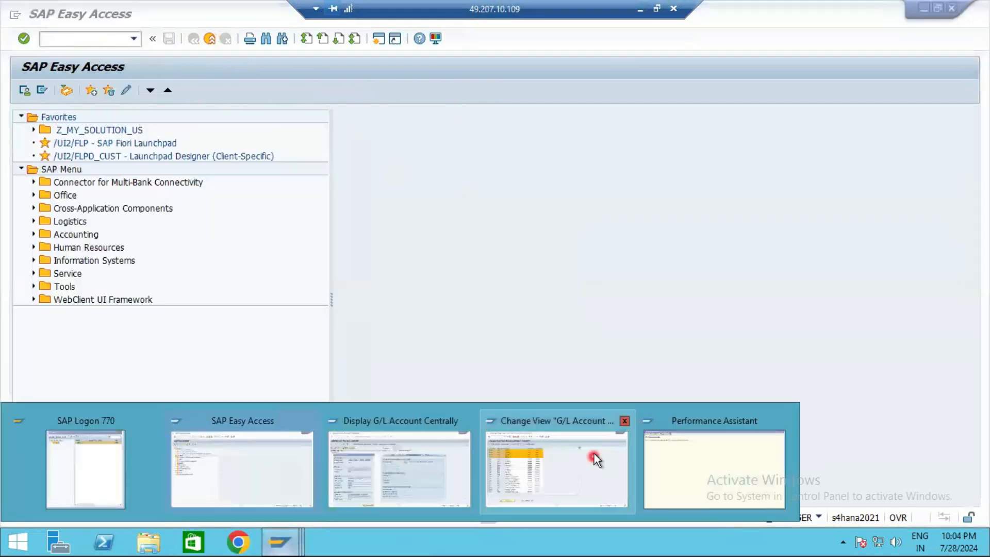
click(369, 471)
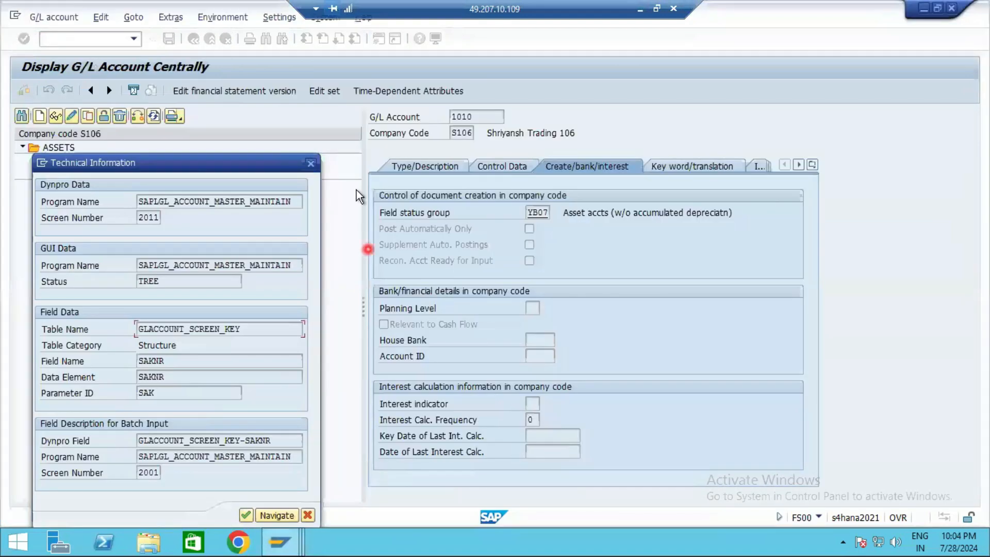
click(312, 162)
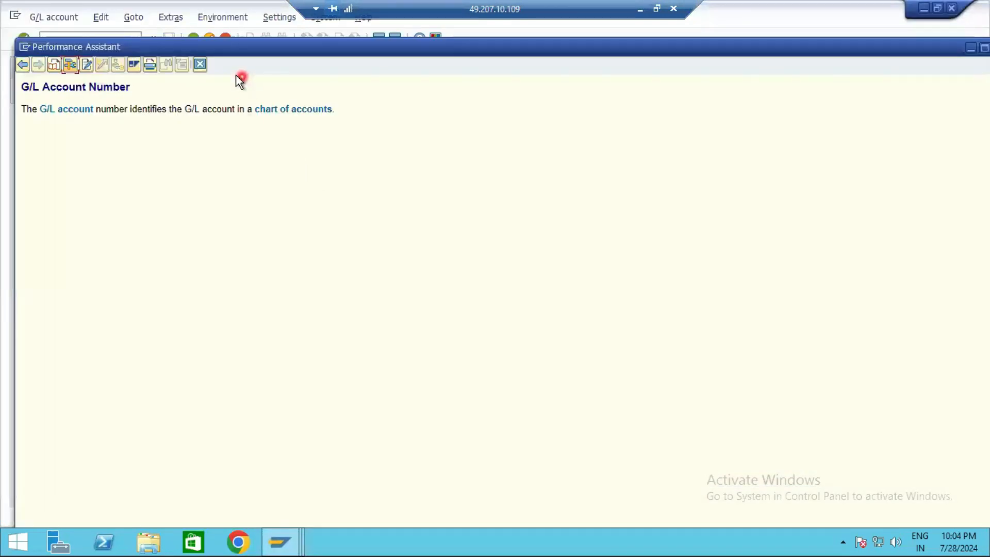
click(200, 65)
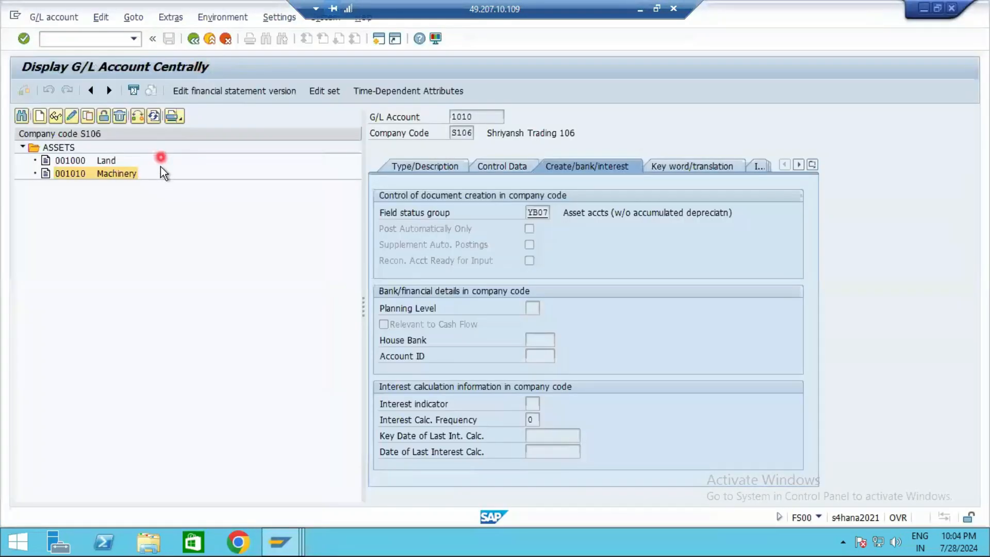
click(94, 164)
click(100, 174)
click(62, 156)
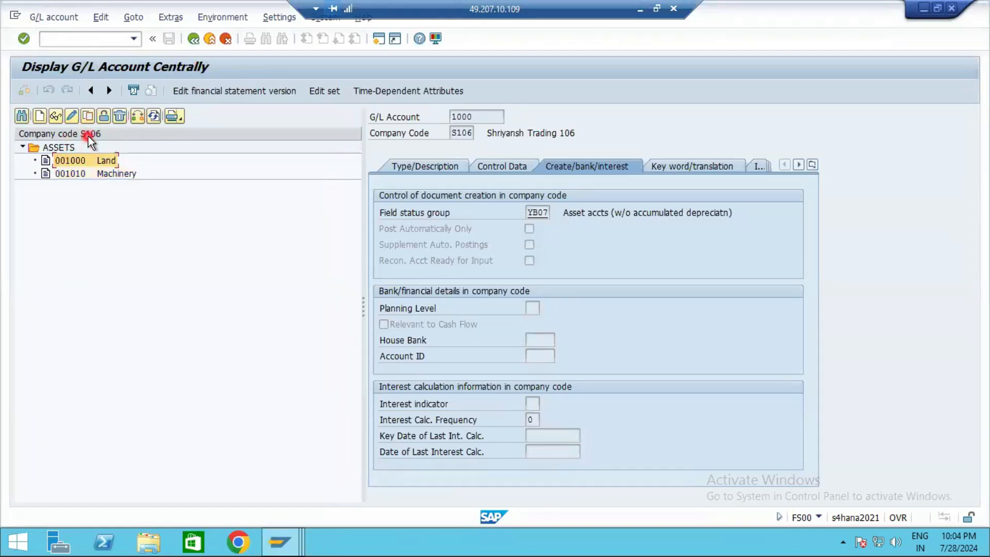
click(175, 161)
Step: Change the company code of the G/L account list to SM94
click(137, 115)
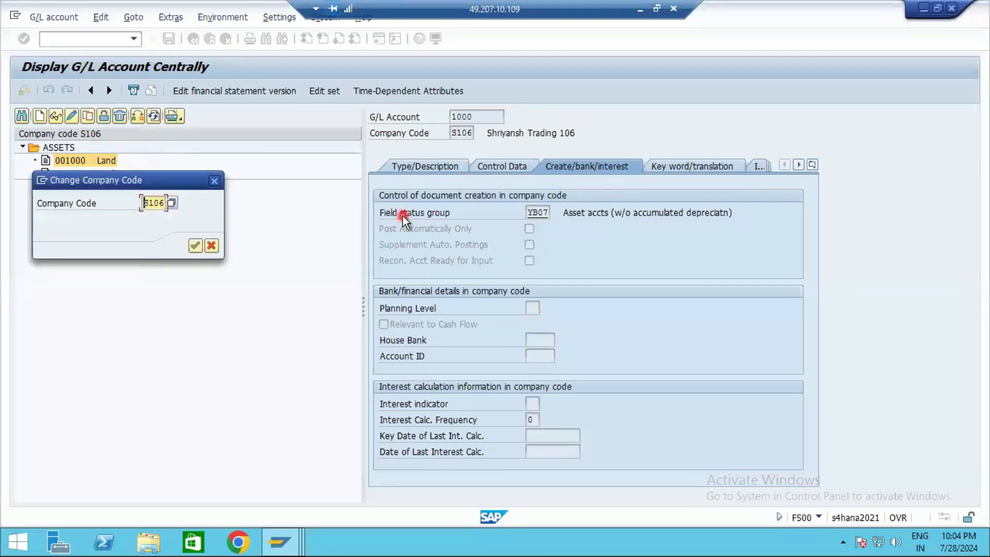
text(9)
key(BackSpace)
text(M94)
key(Return)
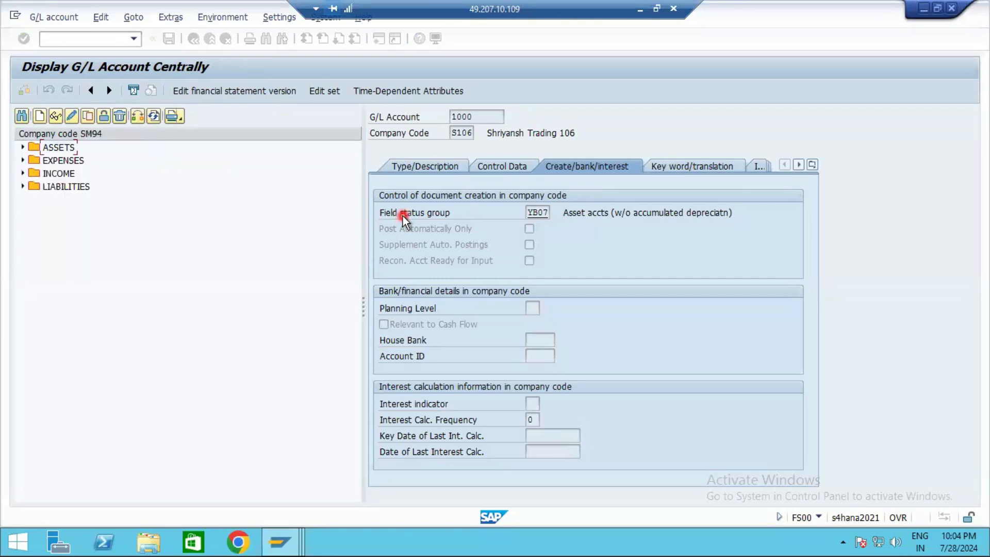
Step: Copy G/L account 1030 Bank1 Main Account from the Assets group of SM94 to company code S106, keeping number 1030
click(20, 152)
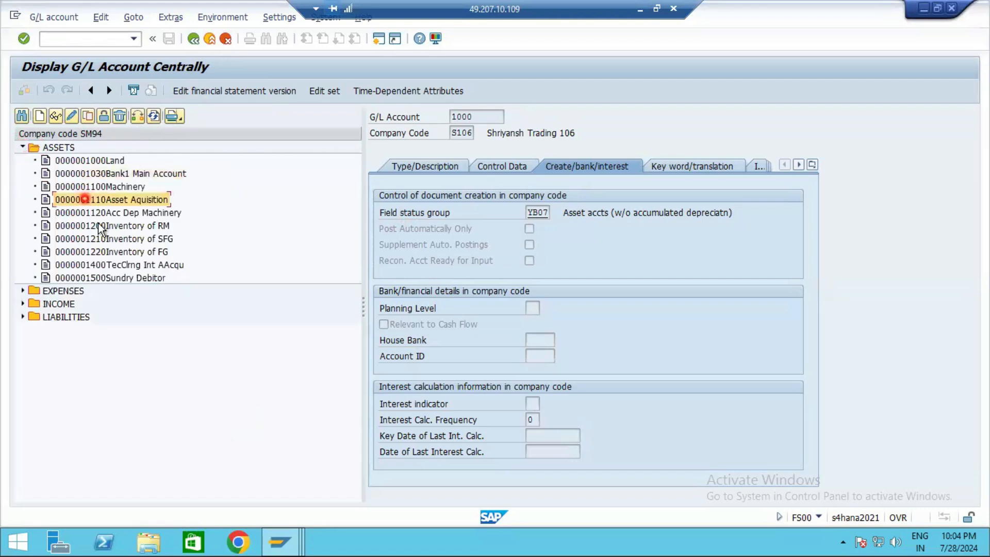
click(149, 277)
click(149, 266)
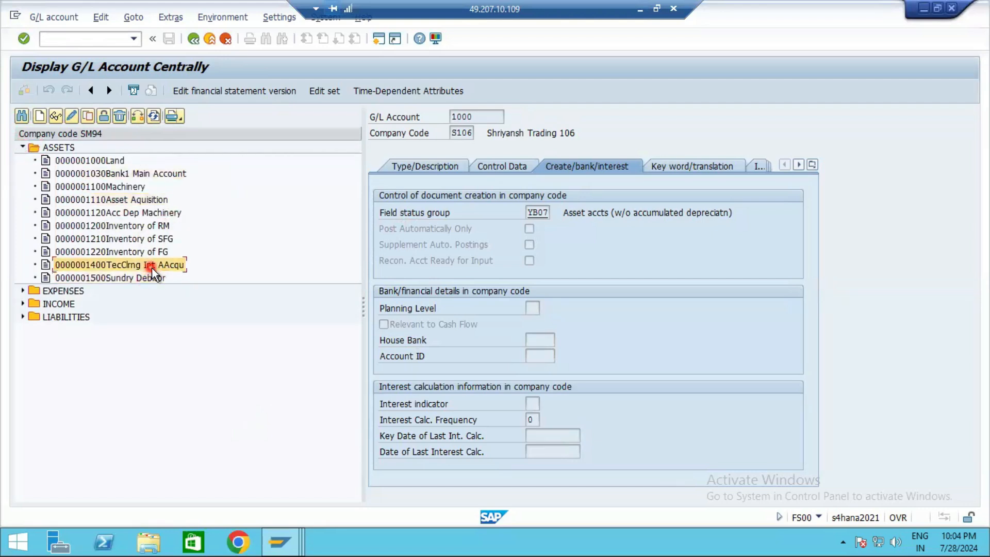
click(156, 178)
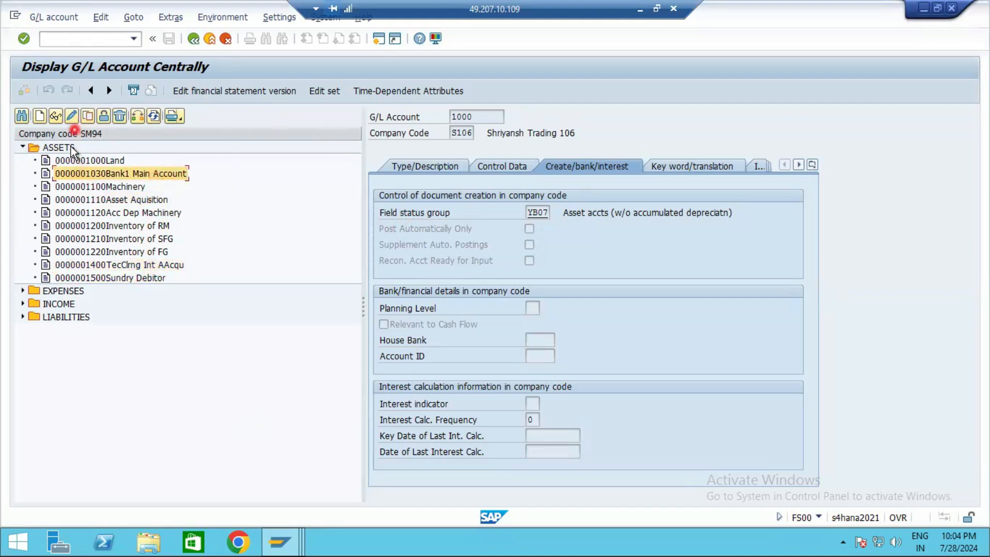
click(88, 118)
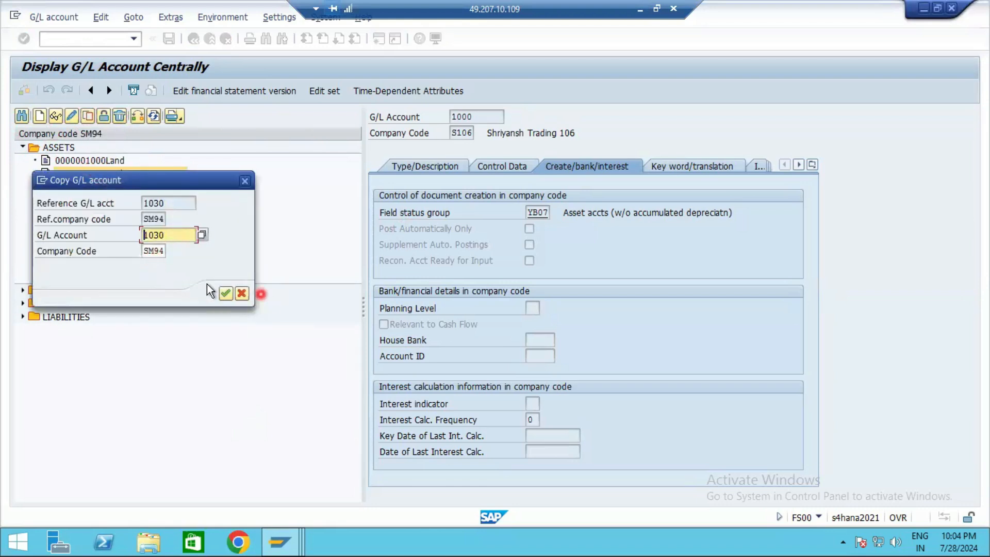
drag(147, 254, 208, 257)
text(S106)
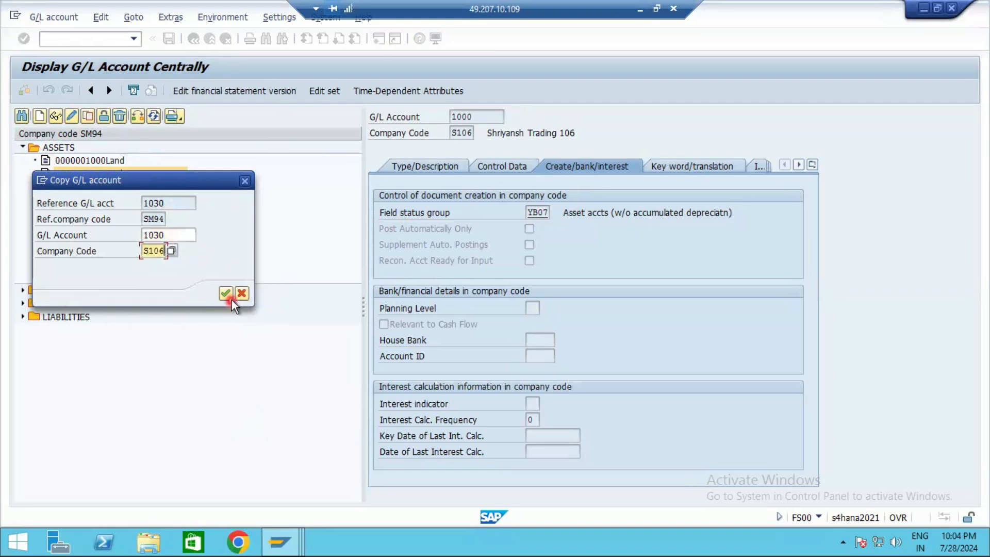
click(228, 297)
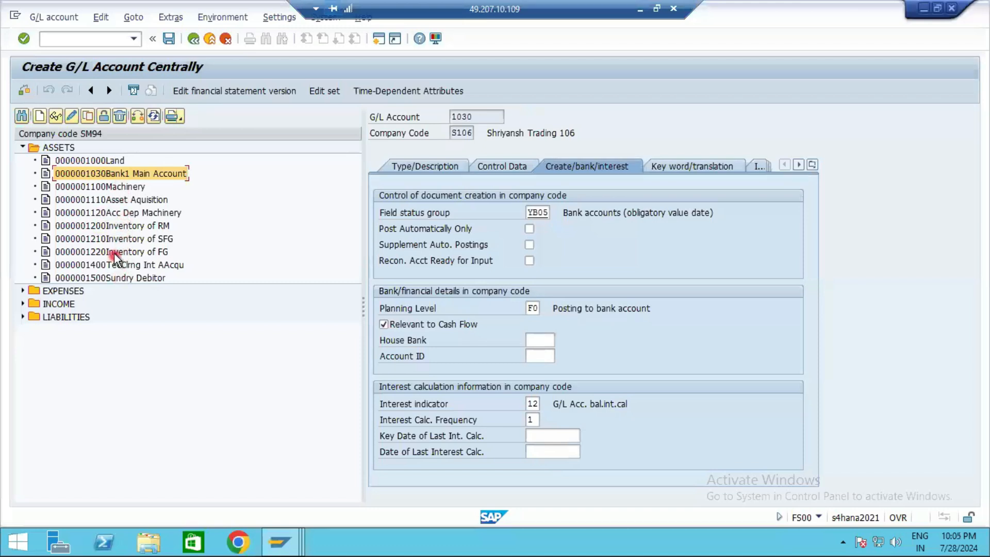
click(24, 290)
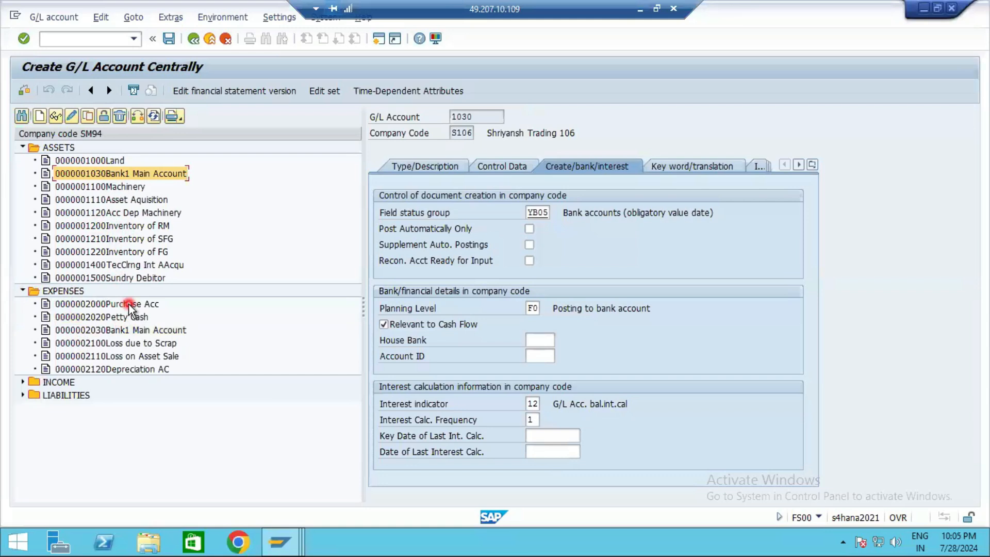
click(127, 317)
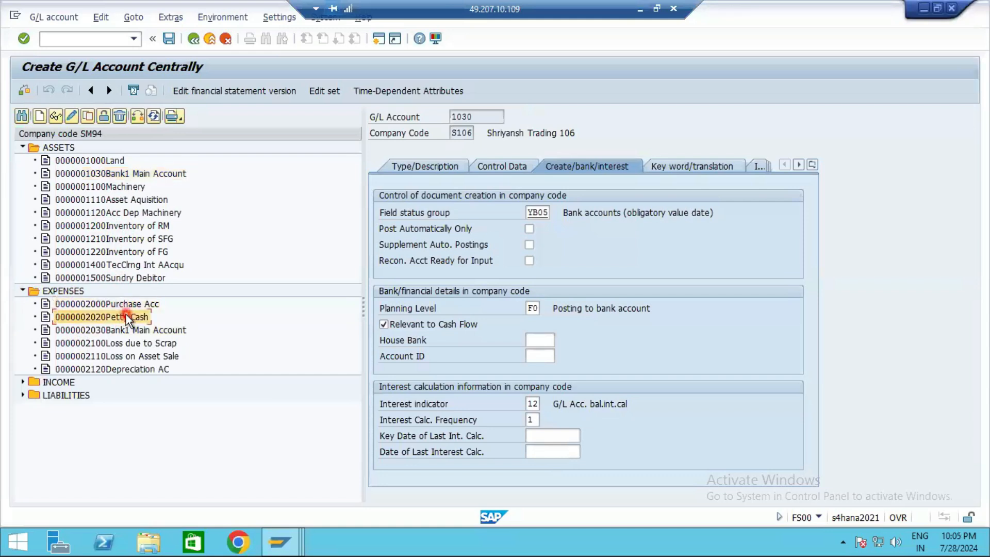
click(123, 304)
click(90, 119)
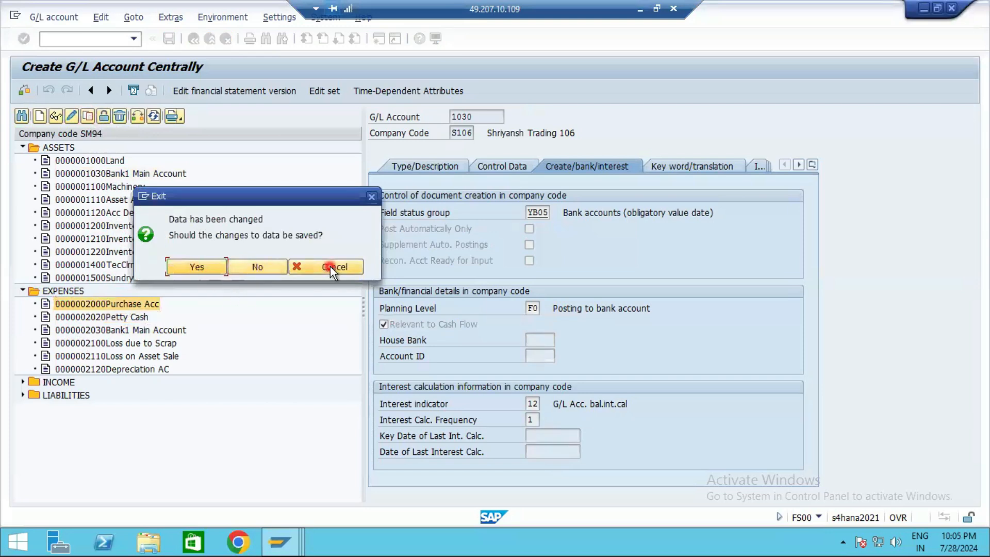
click(330, 267)
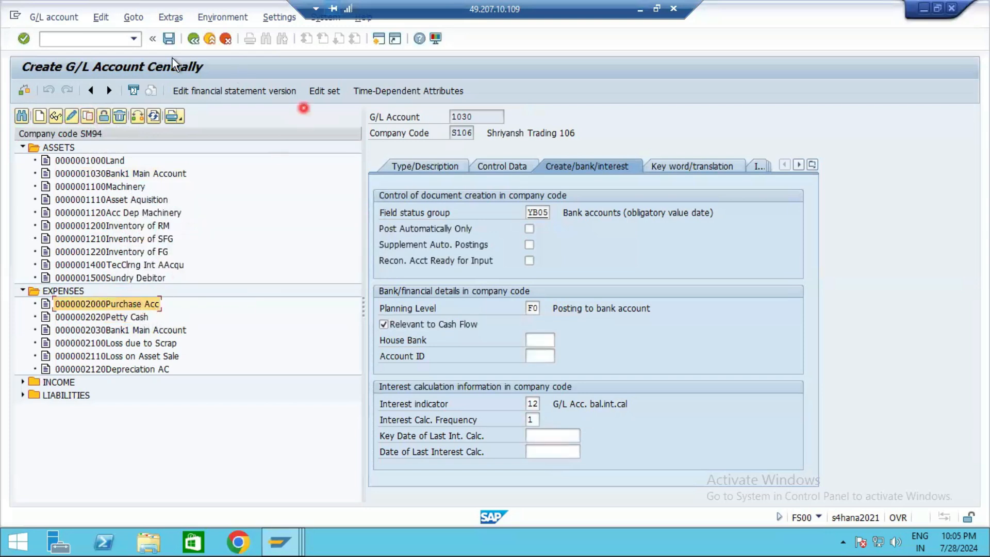
Step: Save the new G/L account 1030 in company code S106
click(169, 38)
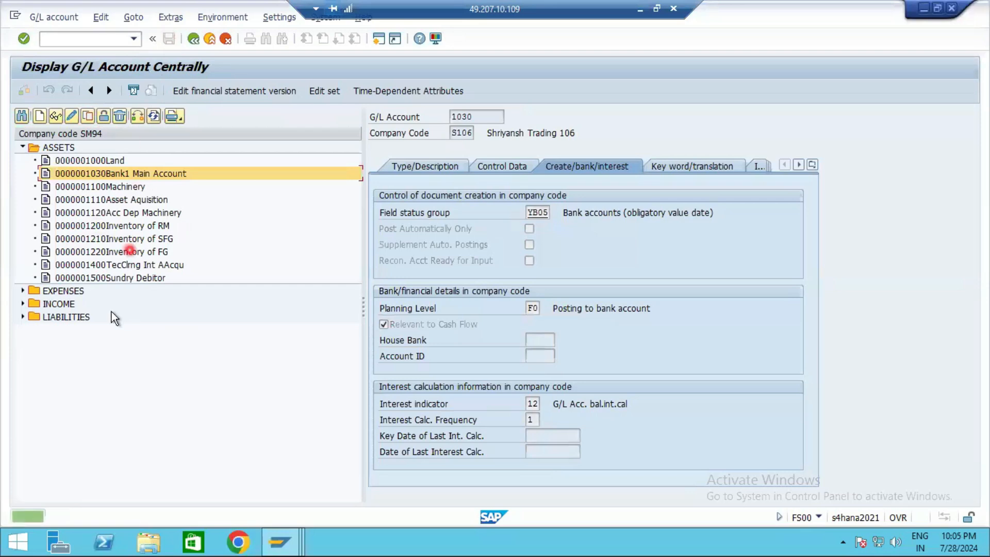
Step: Copy G/L account 2020 Petty Cash from the Expenses group of SM94 to company code S106, keeping number 2020, and save it
click(22, 290)
click(78, 317)
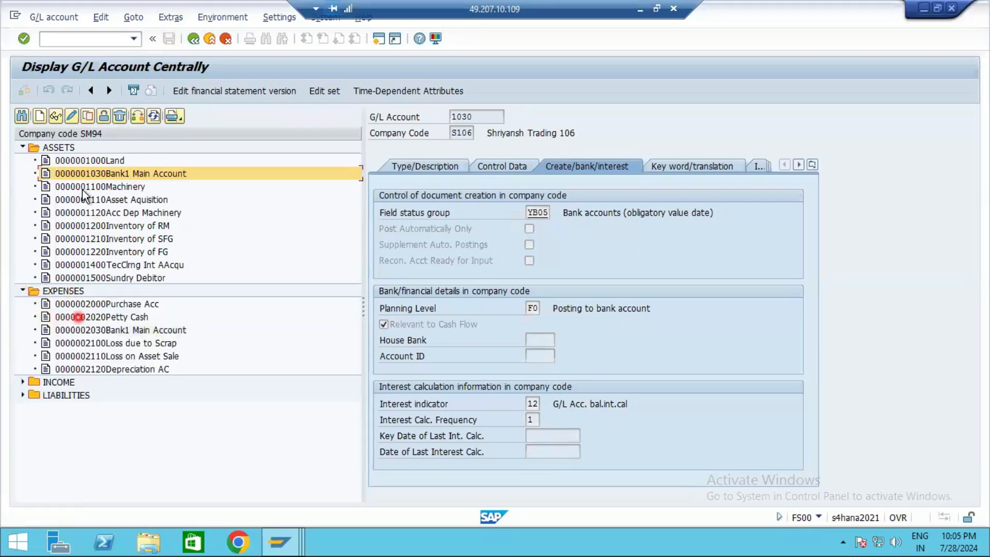
click(88, 116)
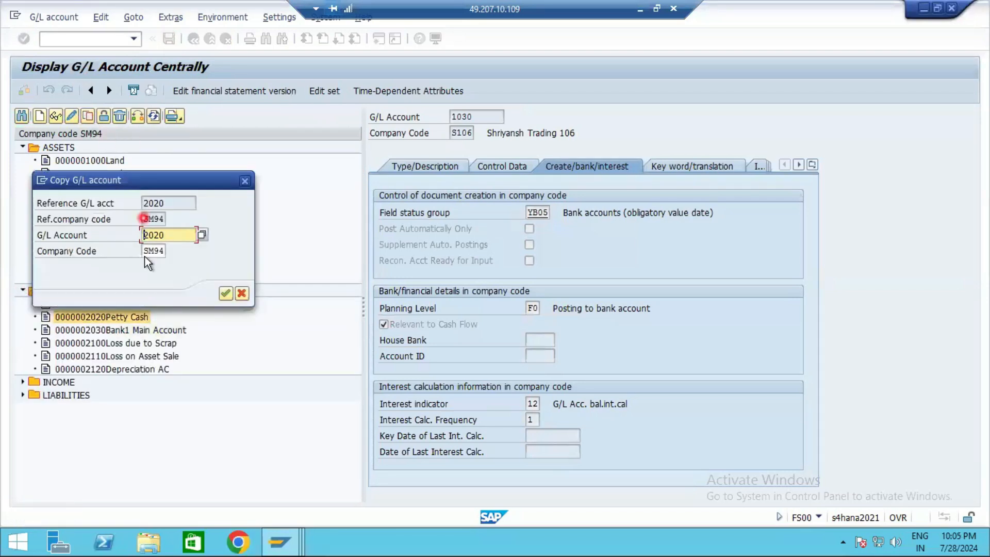
drag(149, 253, 213, 253)
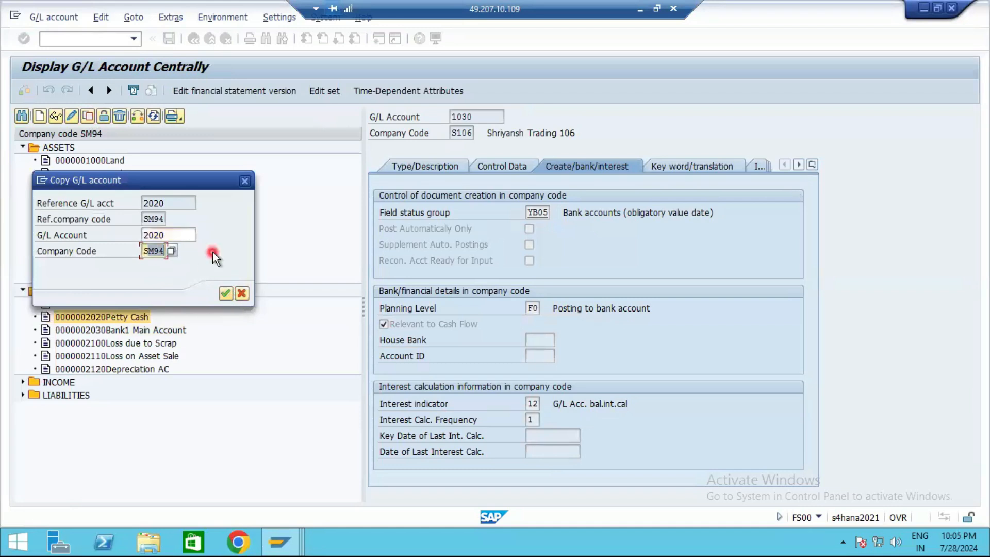
text(S106)
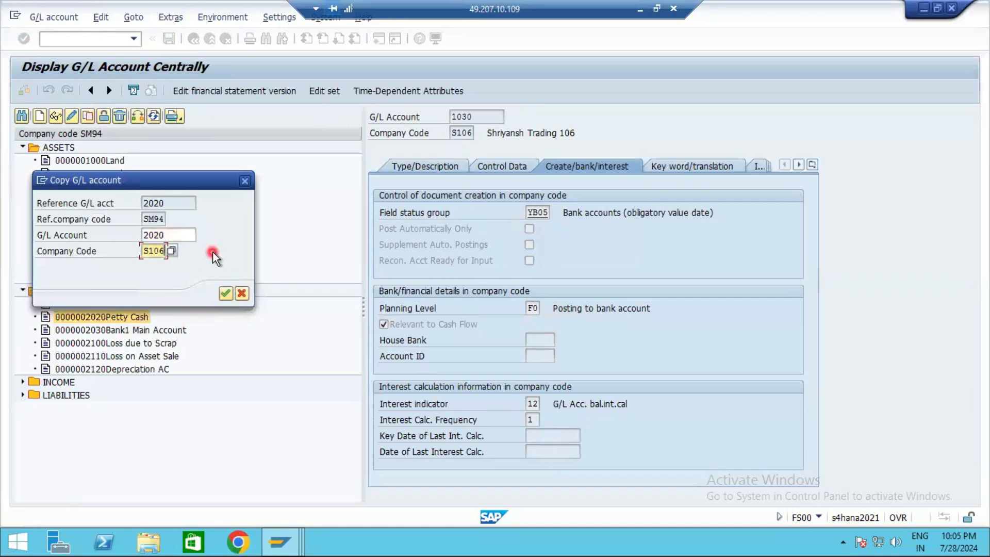
key(Return)
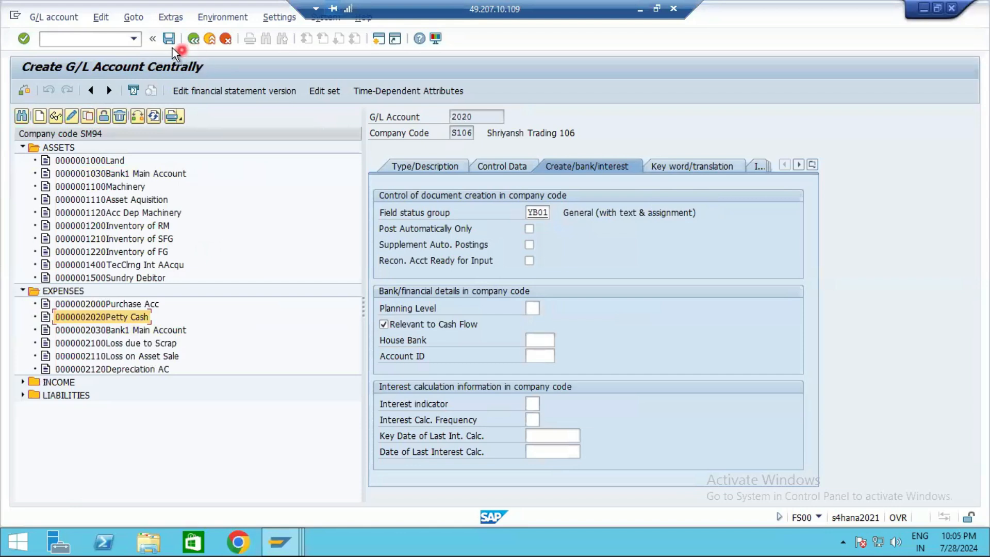
click(171, 40)
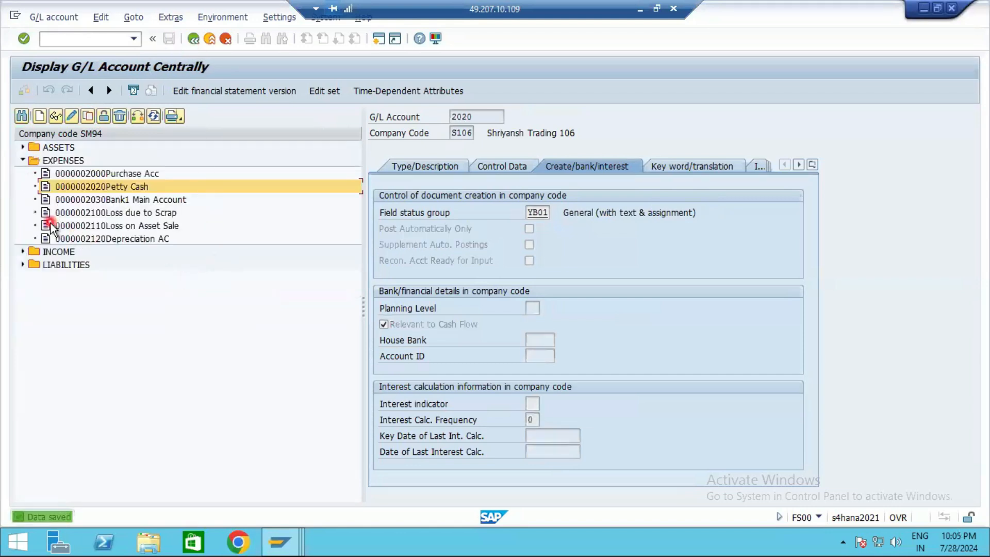
Step: Copy G/L account 2000 Purchase Acc from the Expenses group of SM94 to company code S106, keeping number 2000
click(22, 252)
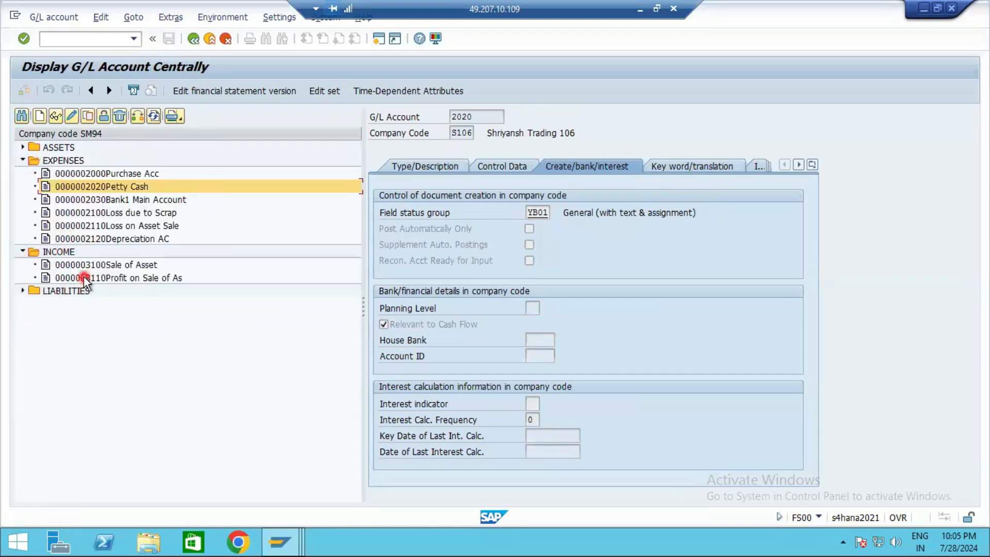
click(105, 177)
click(89, 116)
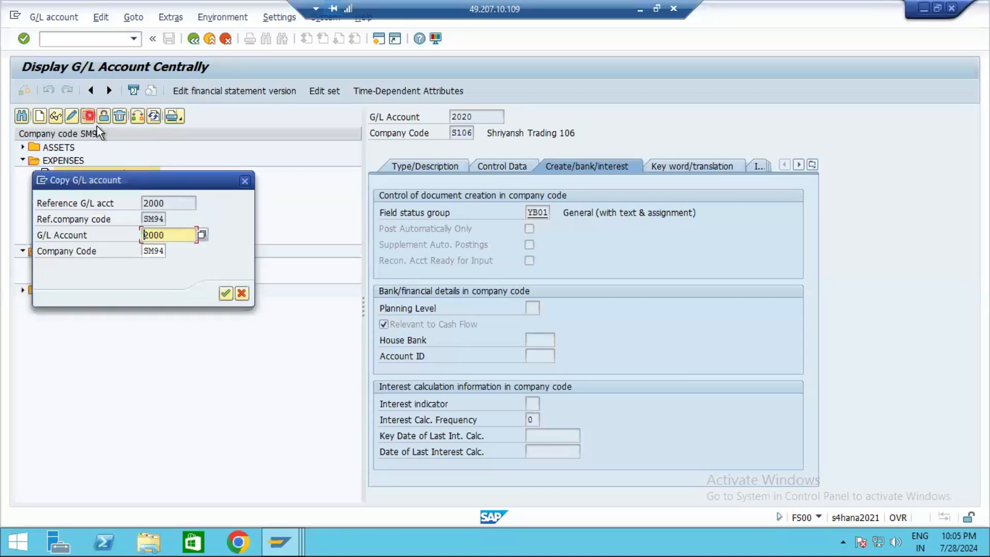
click(150, 250)
text(S106)
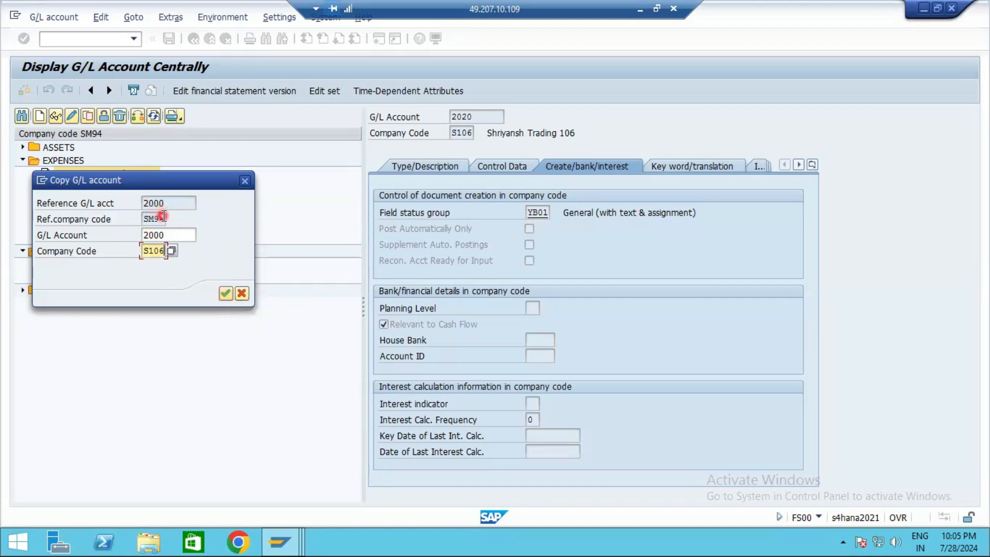
click(230, 296)
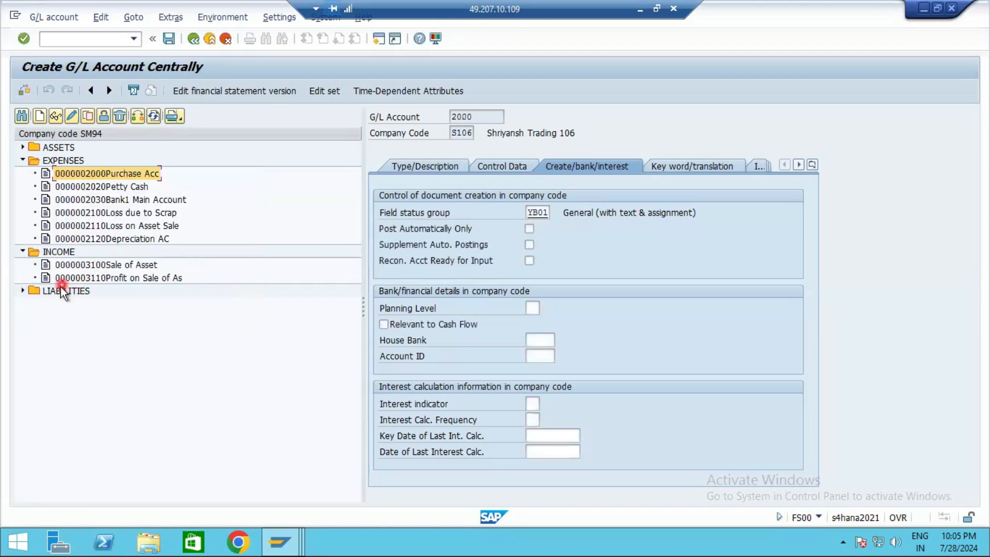
Step: Save the new G/L account 2000 in company code S106
click(23, 288)
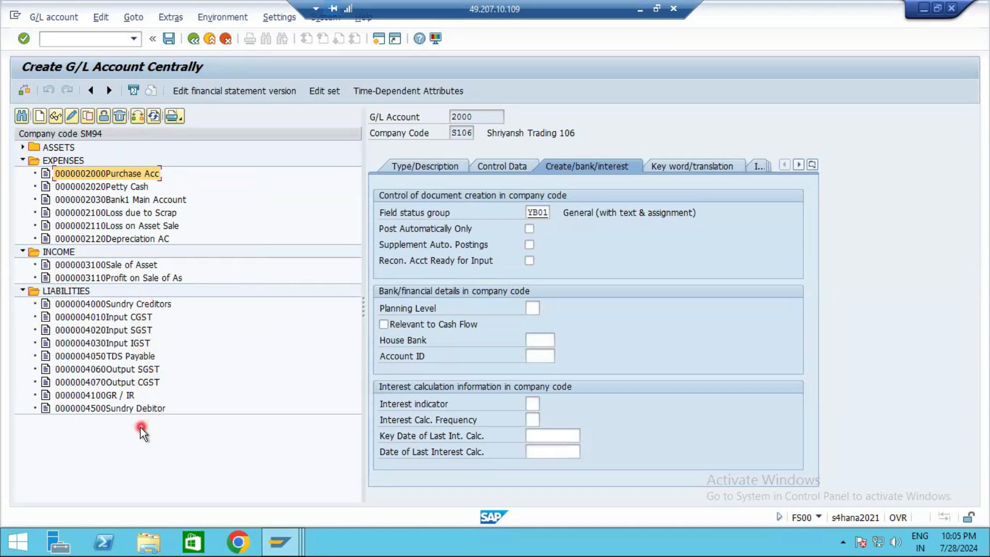
double_click(115, 321)
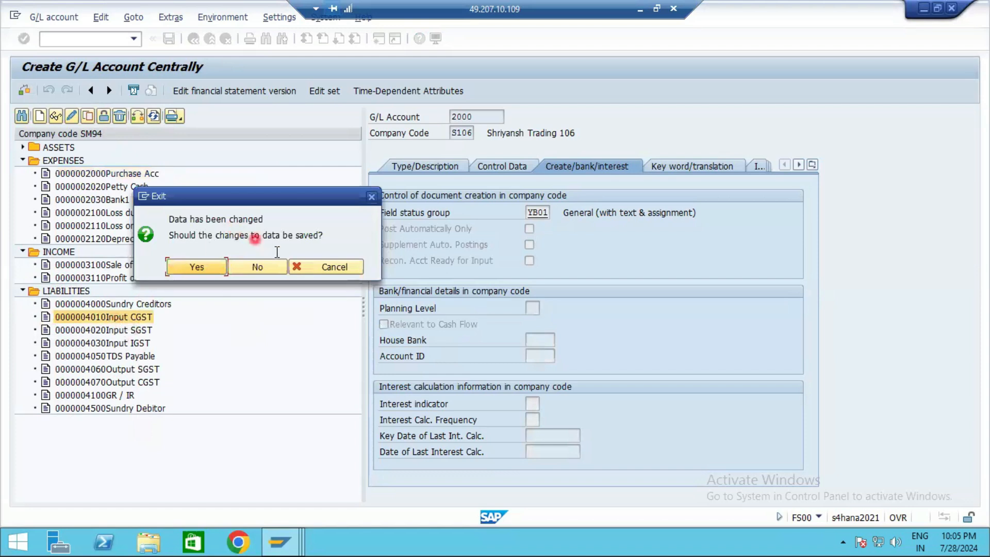
click(320, 264)
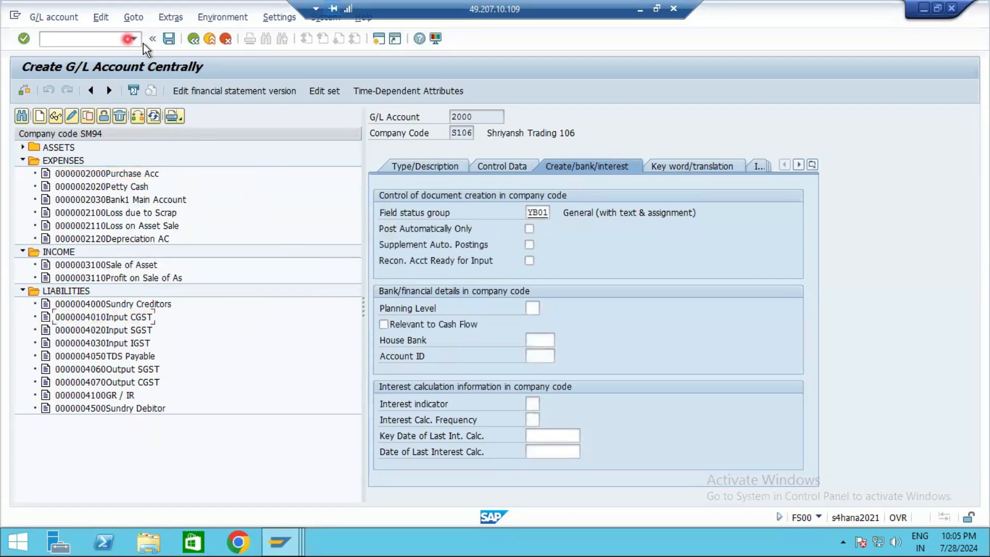
click(169, 38)
Step: Display the control data of liability accounts 4050 TDS Payable and 4070 Output CGST in company code SM94
click(22, 265)
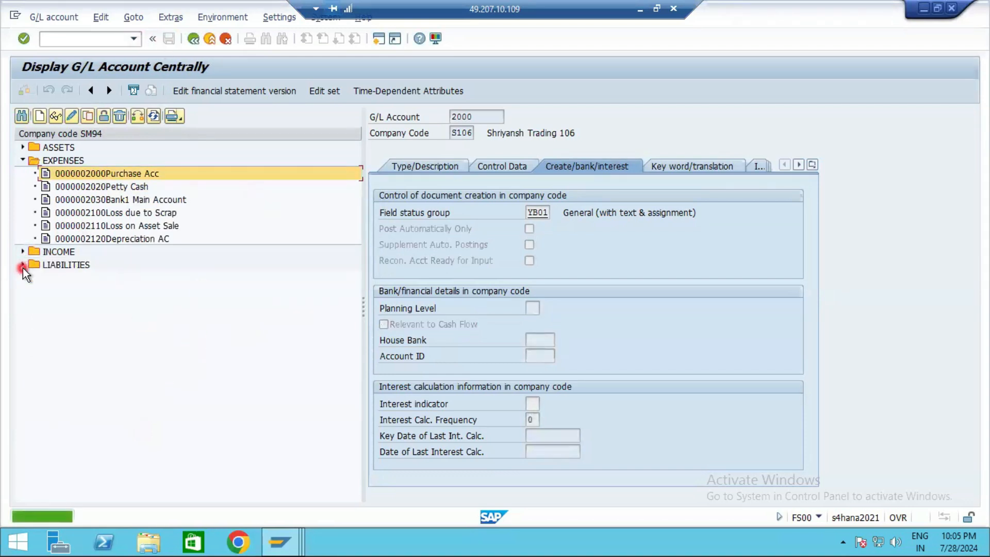
double_click(117, 332)
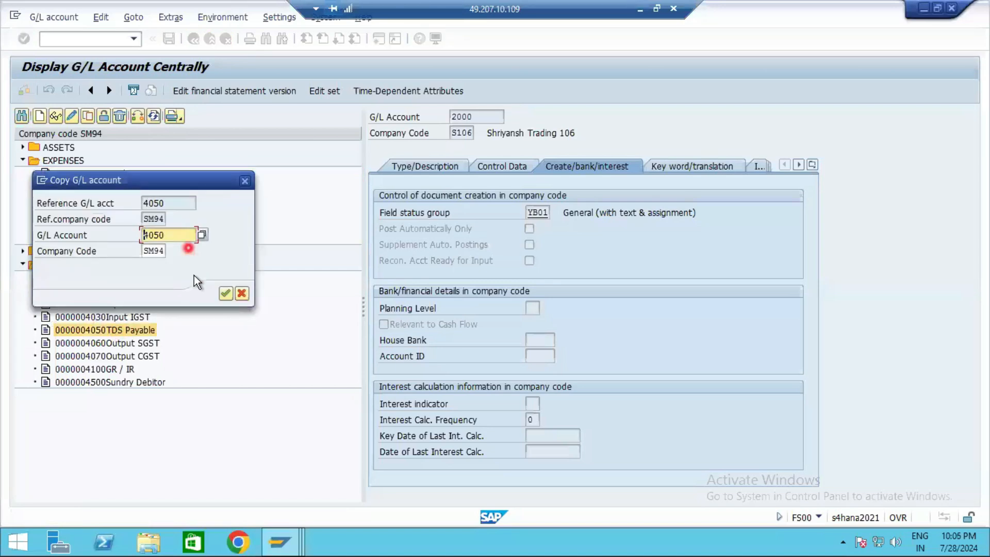
click(241, 293)
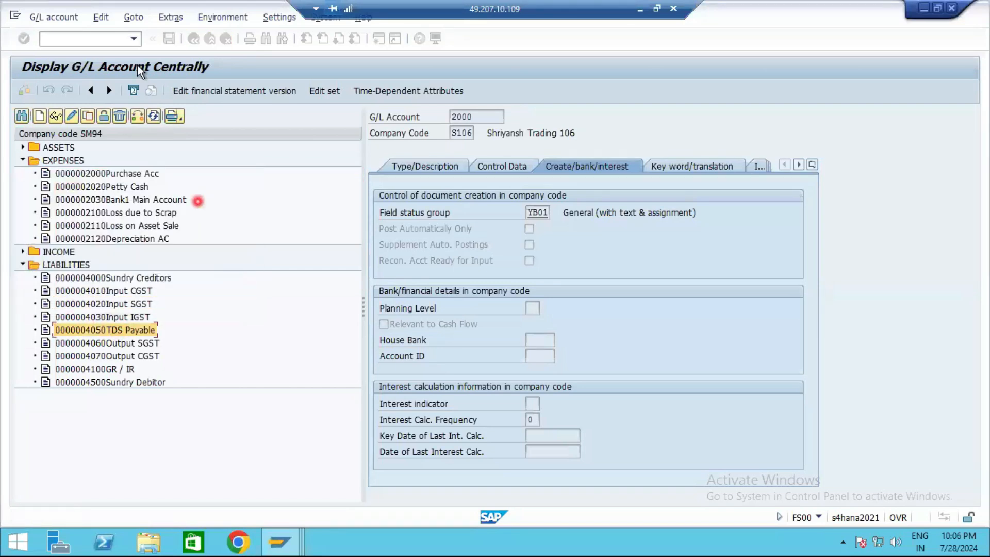
click(57, 118)
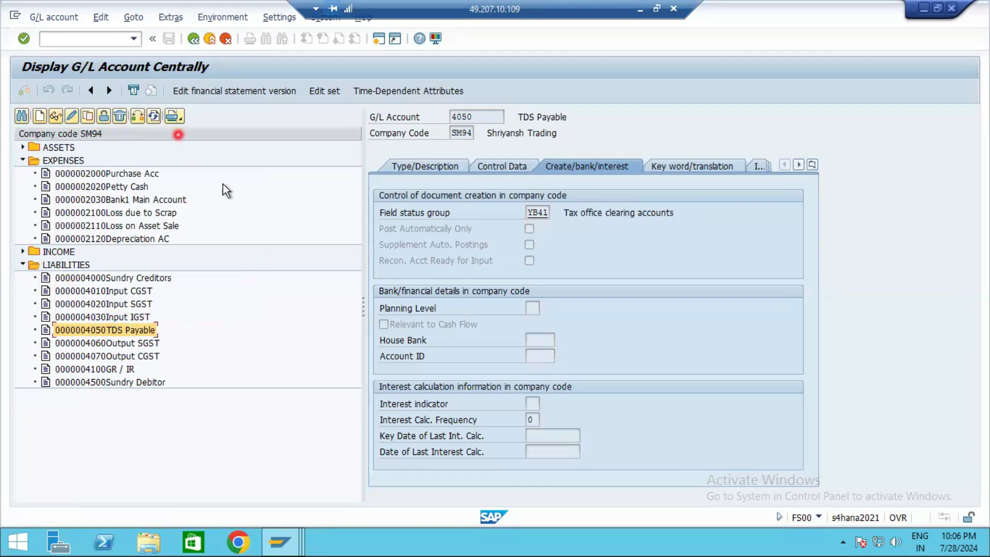
click(498, 167)
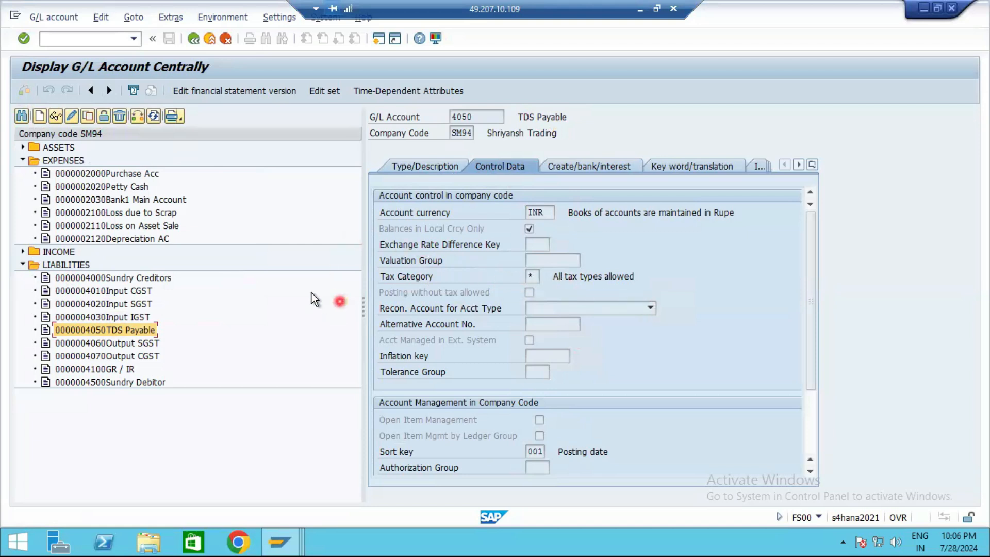
double_click(88, 356)
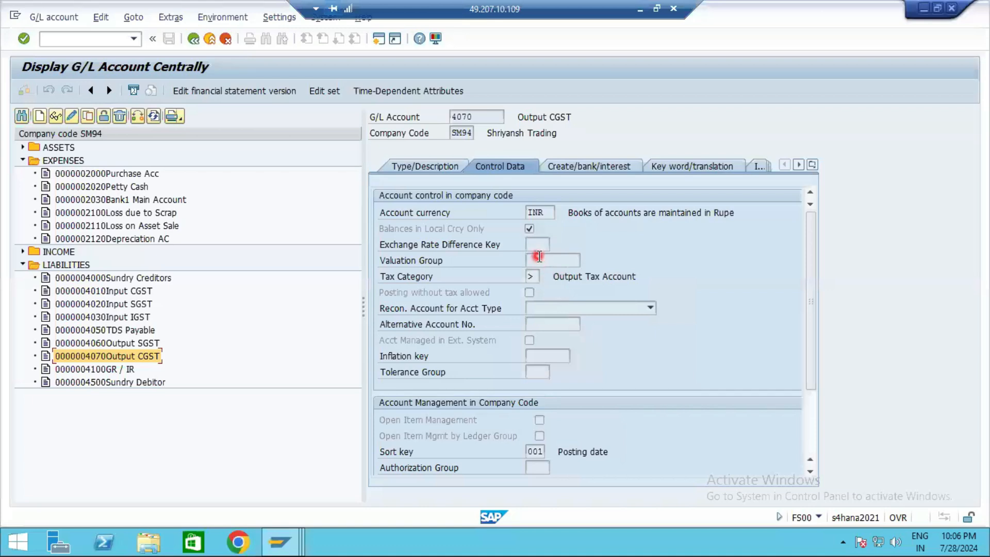
Step: Reopen the central G/L account transaction FS00 and change the company code of the account list to S106
click(193, 39)
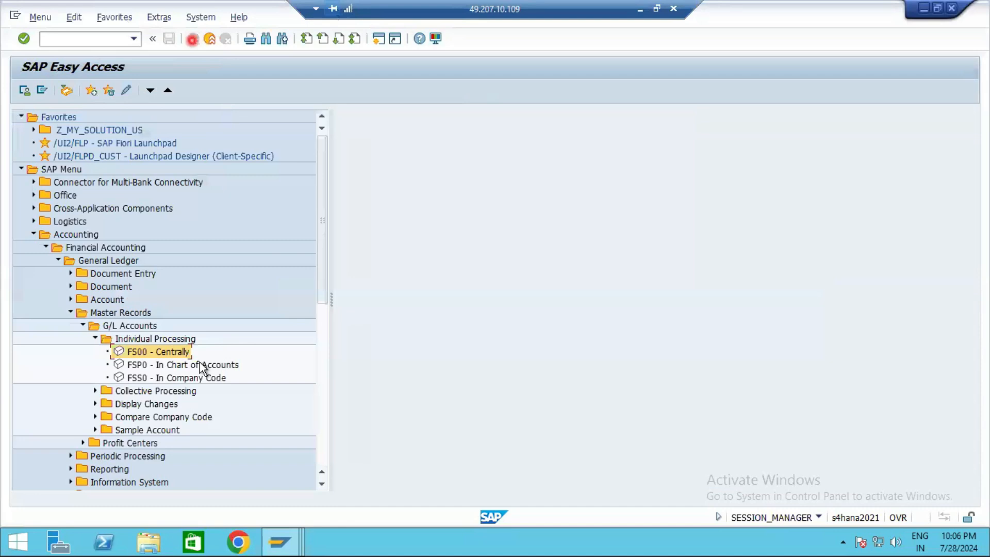
double_click(131, 353)
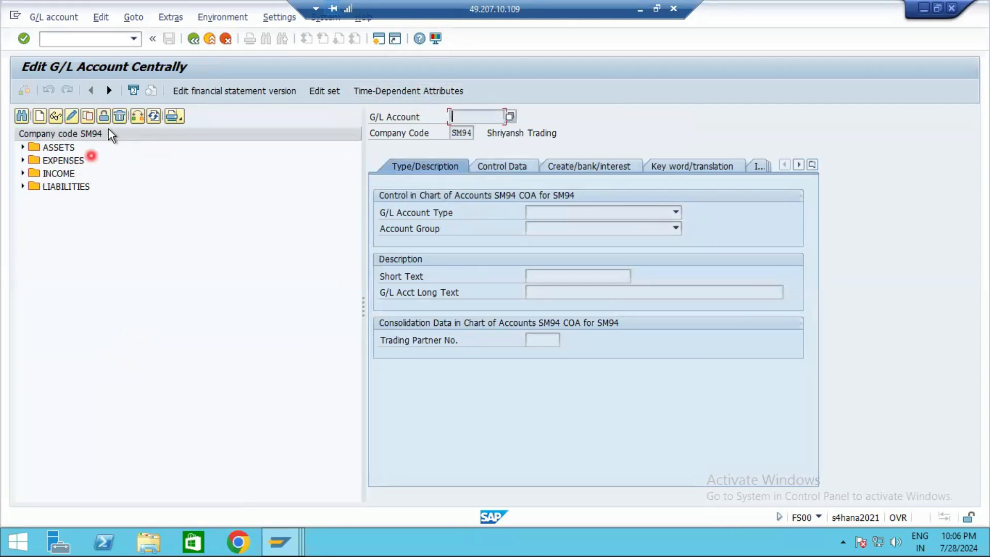
click(138, 116)
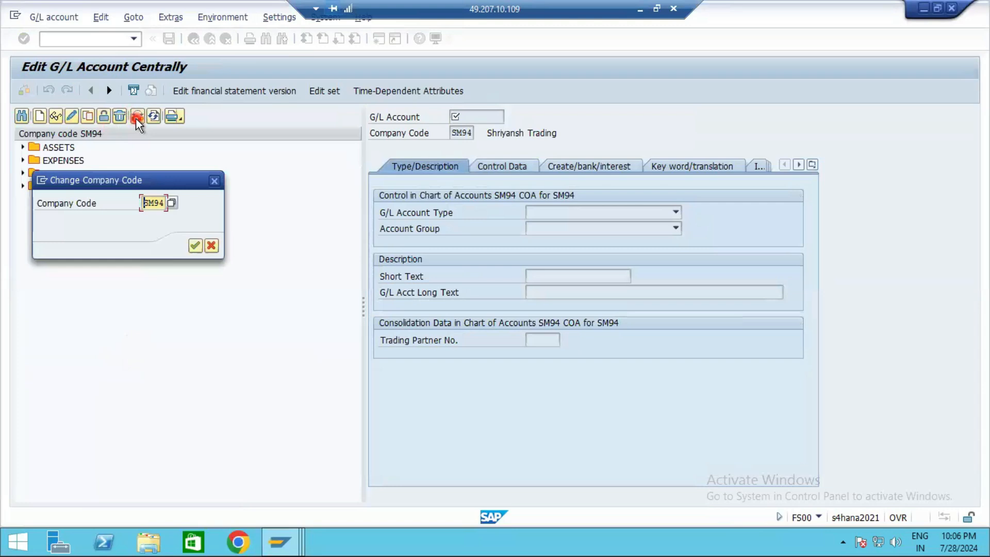
text(S106)
key(Return)
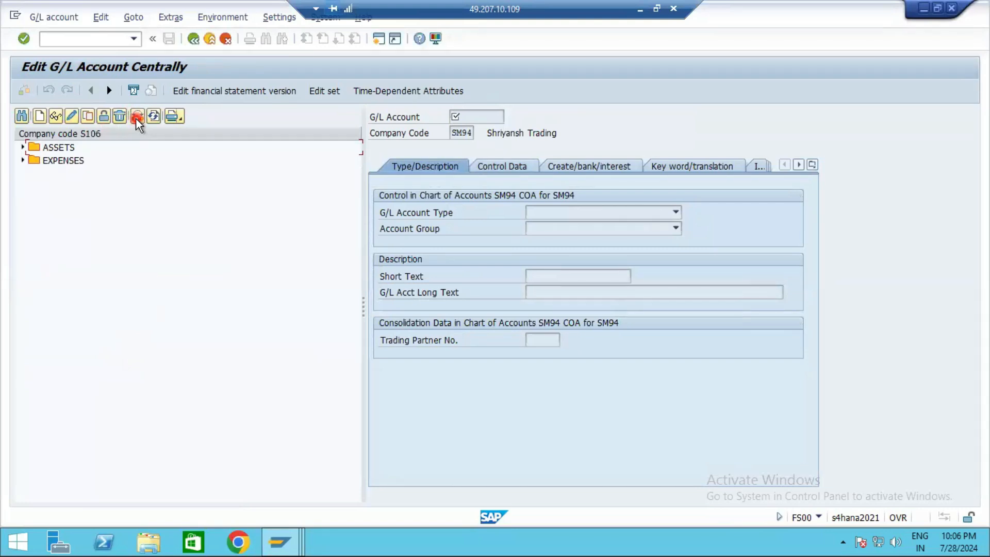
Step: Review the accounts in the Expenses and Assets groups of company code S106 and return to SAP Easy Access
click(22, 160)
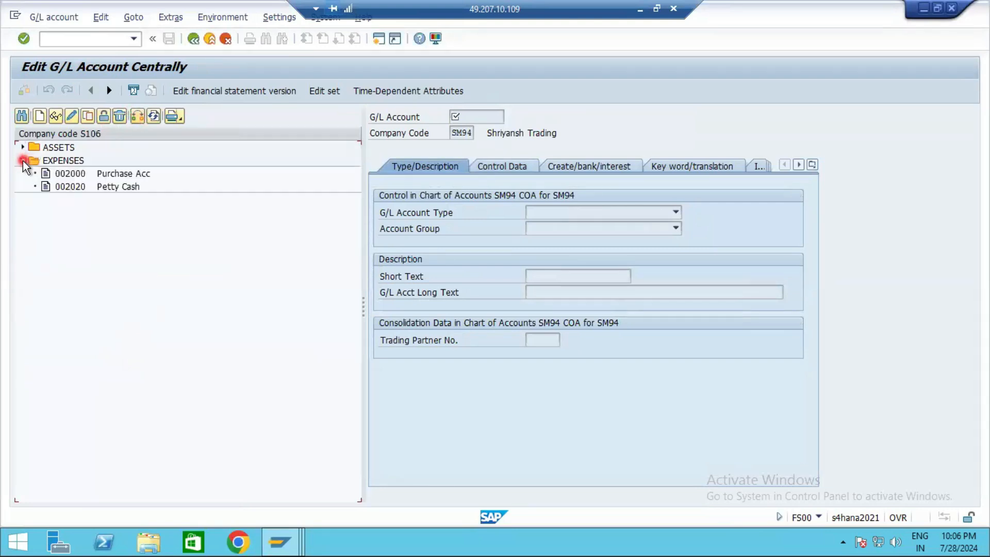
click(21, 148)
click(114, 154)
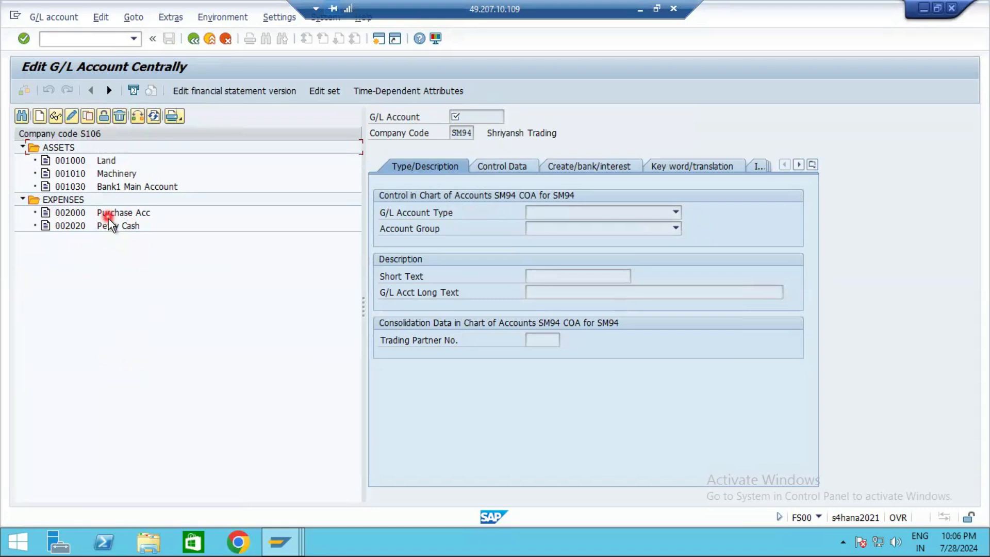
click(194, 40)
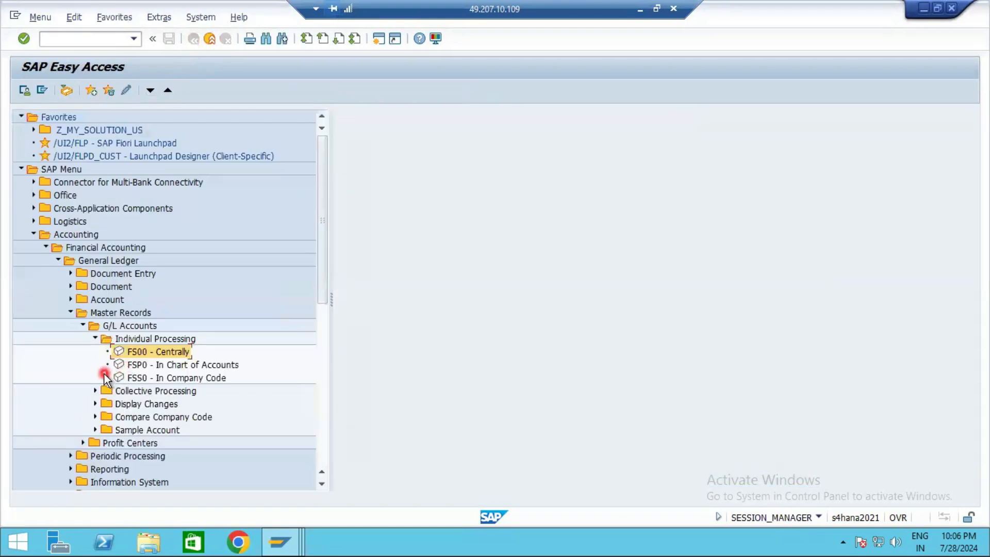
Step: Switch to the General Table Display (SE16N) session and set the table to SKA1
mouse_move(283, 543)
click(275, 452)
text(se16n)
key(Return)
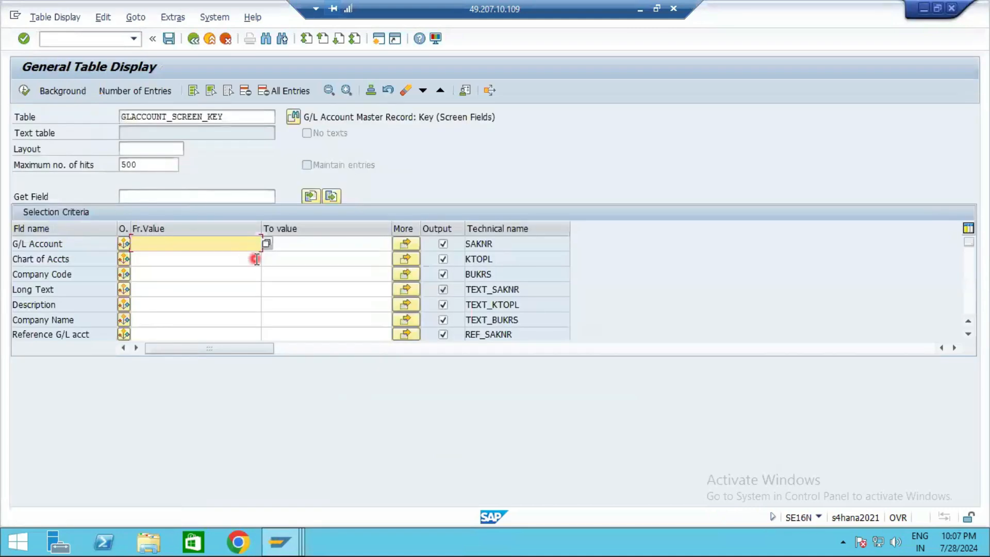
drag(225, 116, 106, 146)
key(BackSpace)
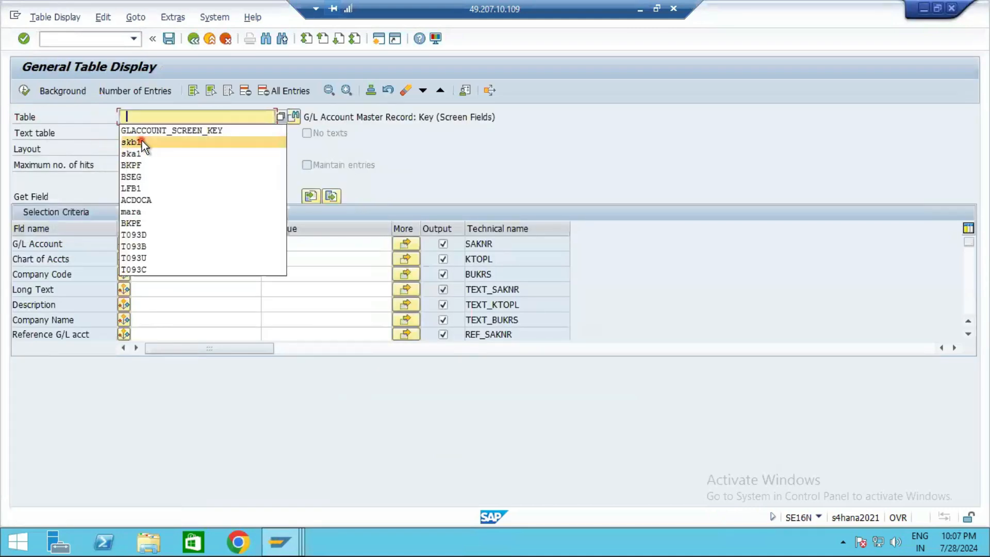
click(143, 153)
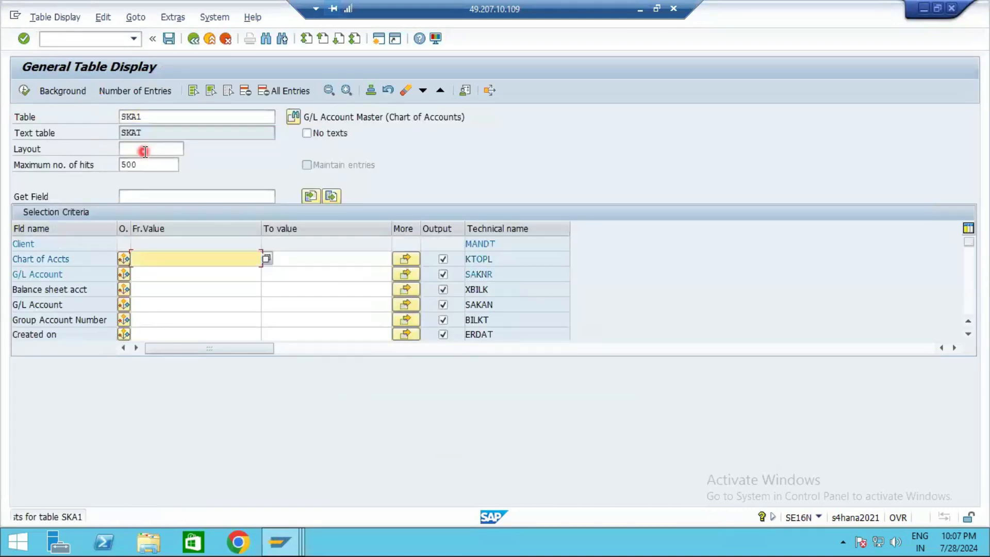
Step: Display the SKA1 entries for chart of accounts S106 and return to the selection screen
text(S)
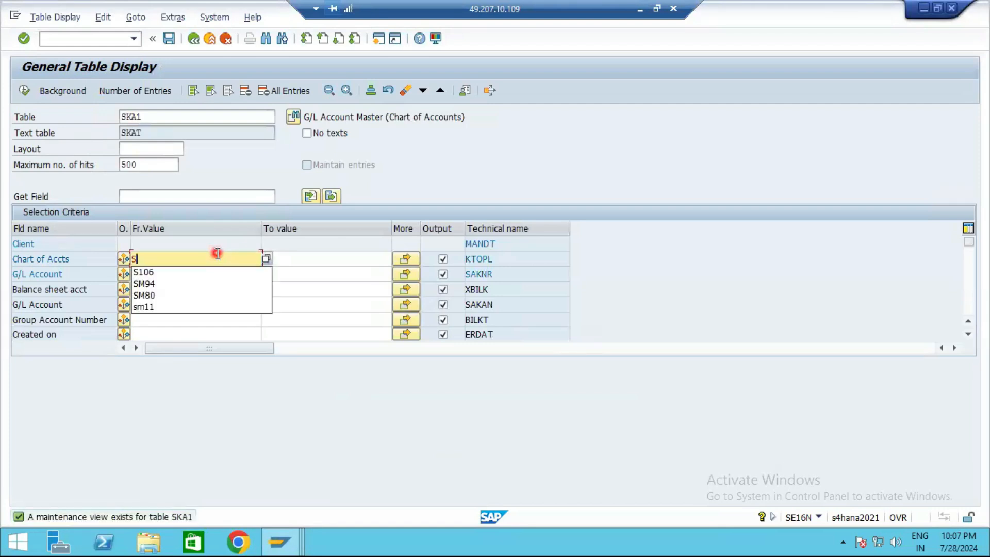
text(106)
key(Return)
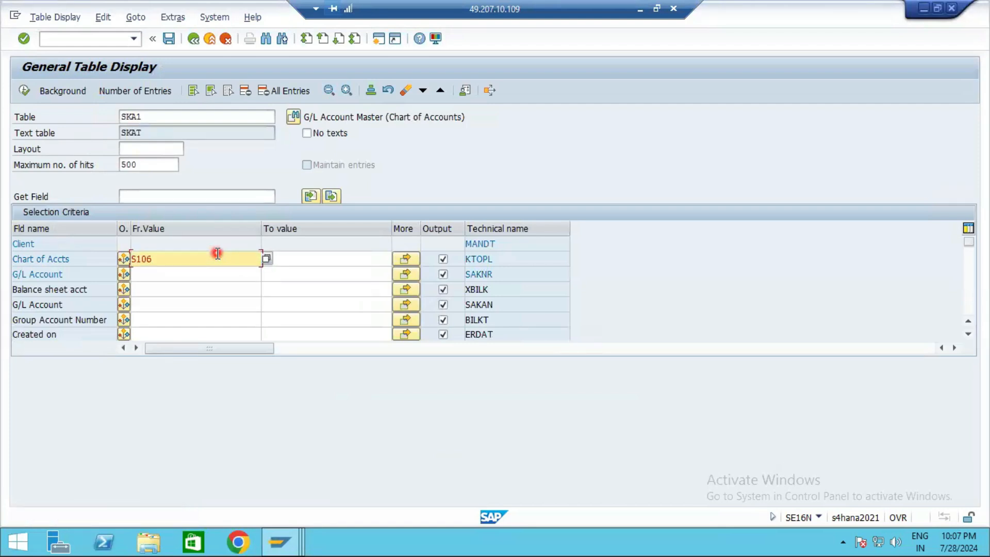
click(24, 90)
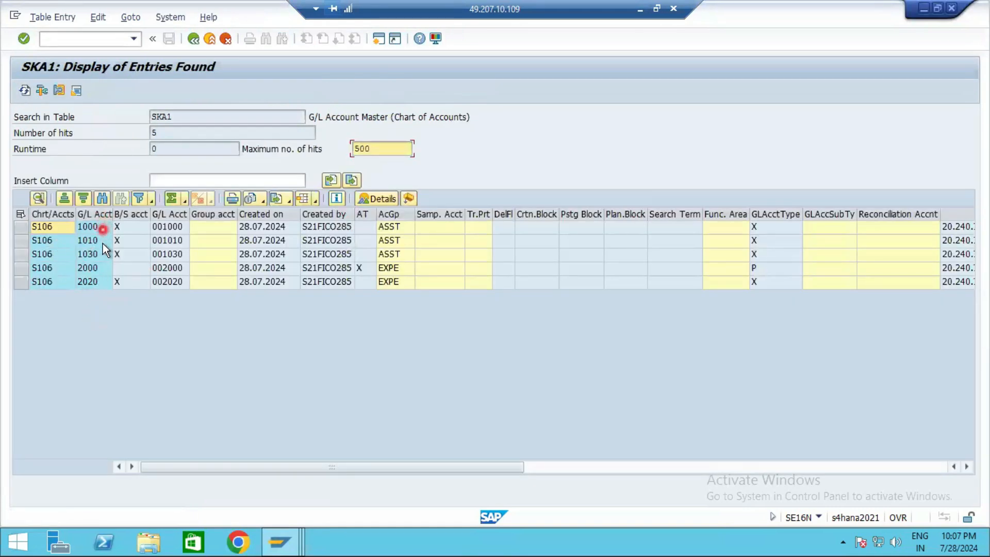
click(194, 38)
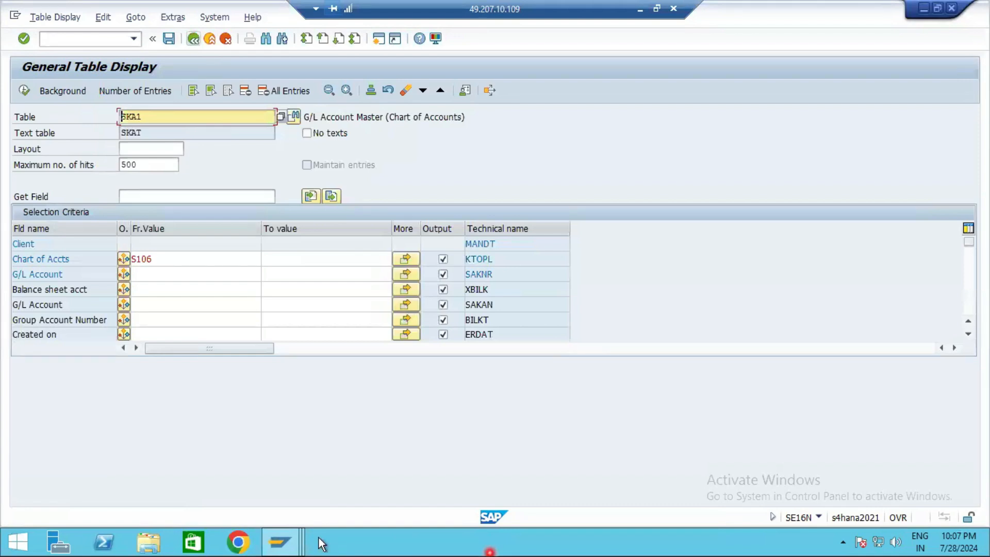
Step: Look at the session showing the G/L Account Groups overview and switch back to the General Table Display session
mouse_move(281, 541)
click(481, 439)
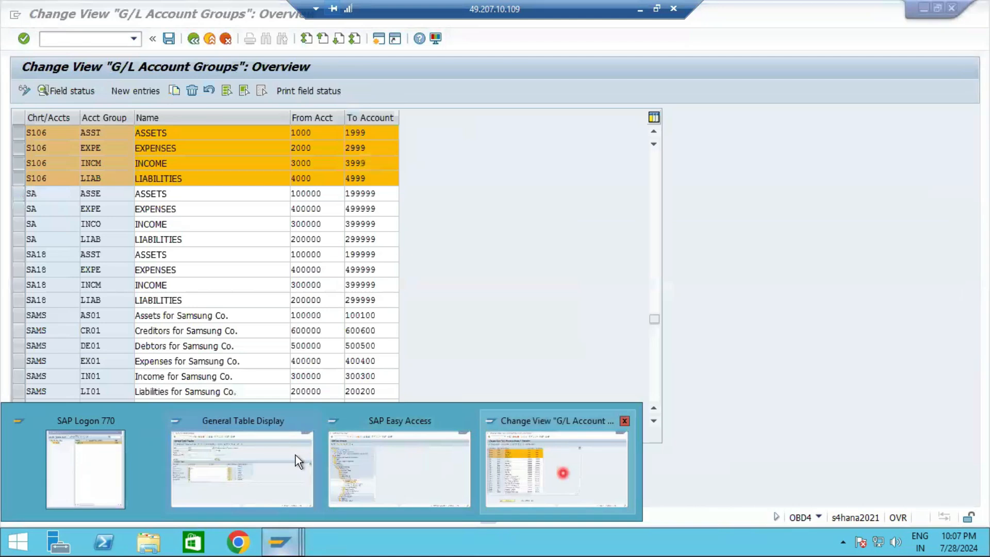
click(281, 458)
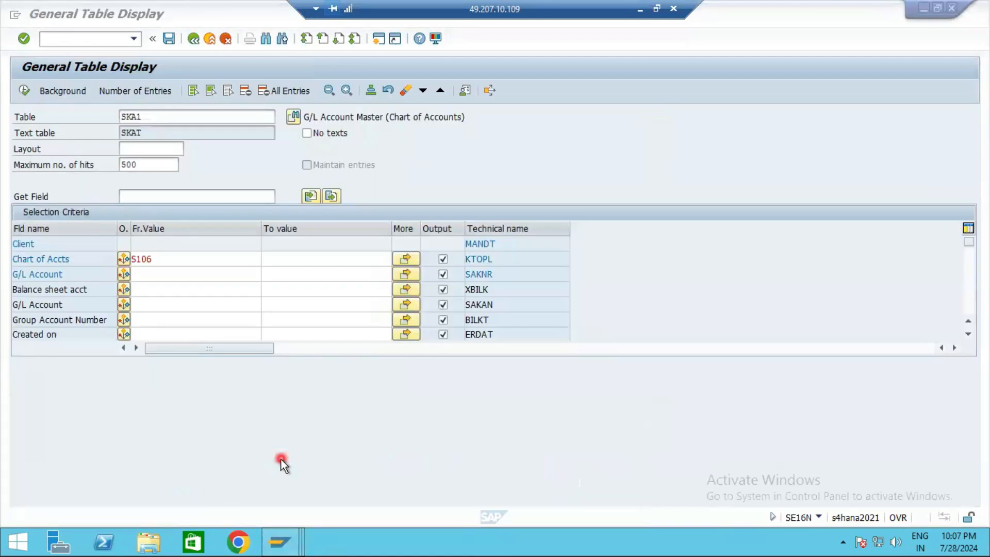
Step: Leave General Table Display, switch to the SAP Easy Access session with the expanded Accounting menu and open transaction FS00
click(194, 41)
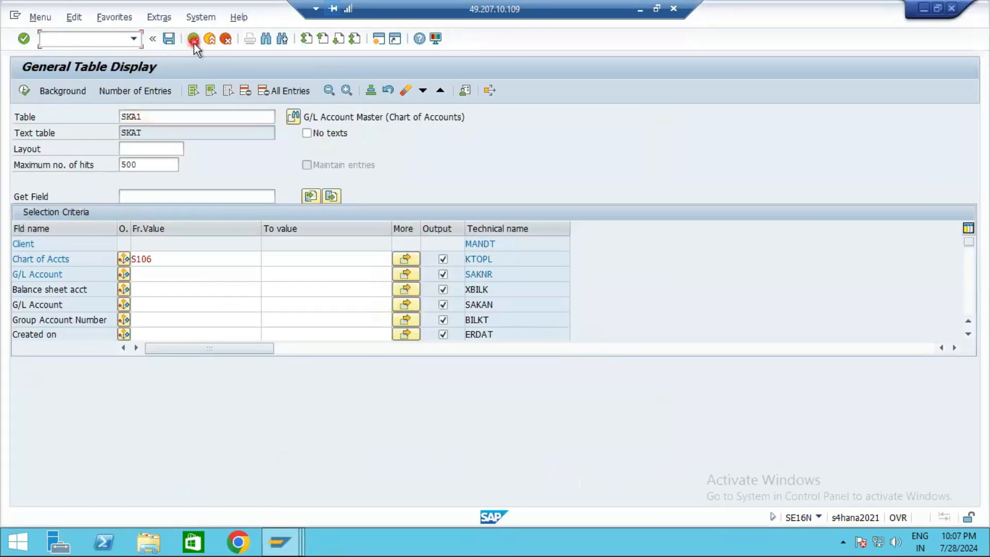
mouse_move(295, 544)
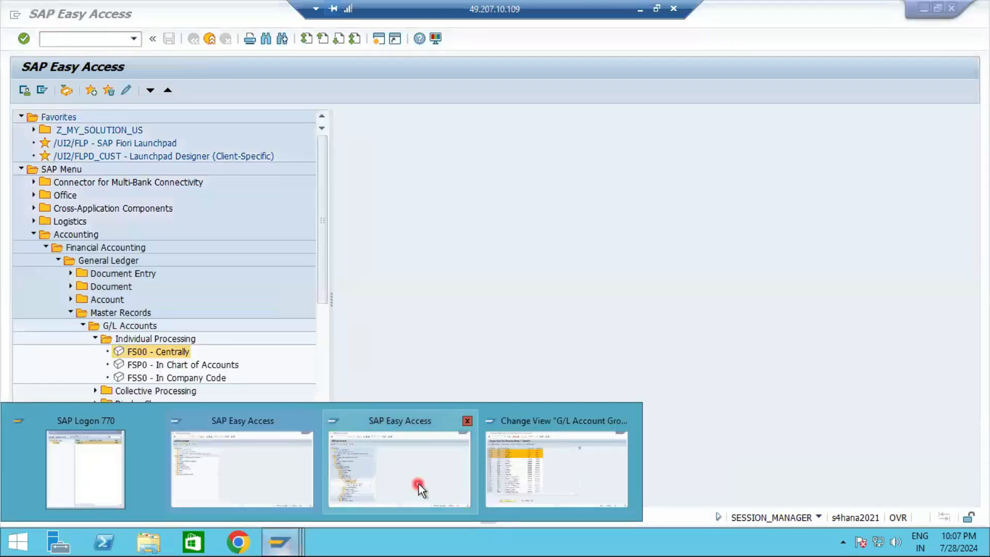
click(418, 483)
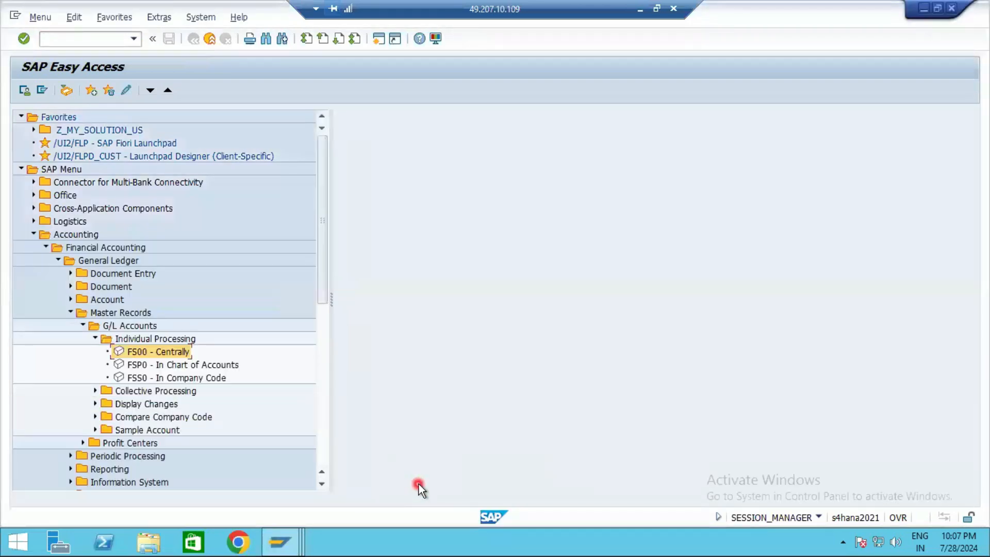
click(70, 40)
text(FS00)
key(Return)
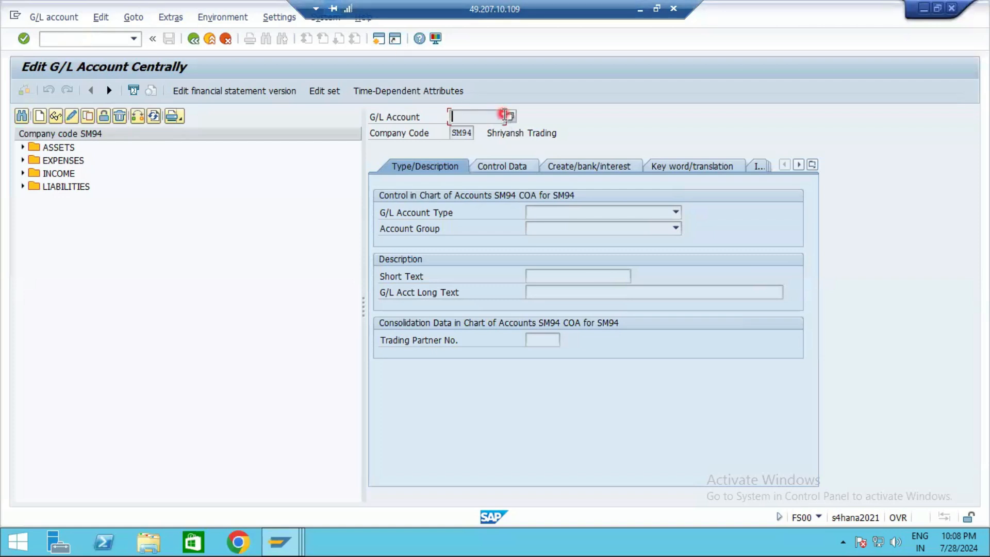
Step: Go directly from central G/L account editing to transaction F-02 for a G/L account posting
click(97, 40)
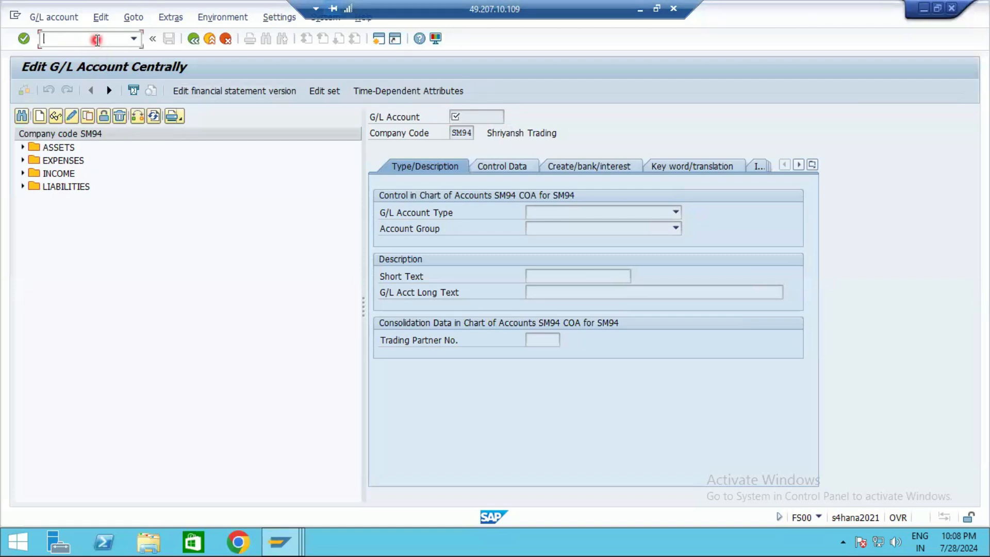
text(F-02)
text(/N)
key(Return)
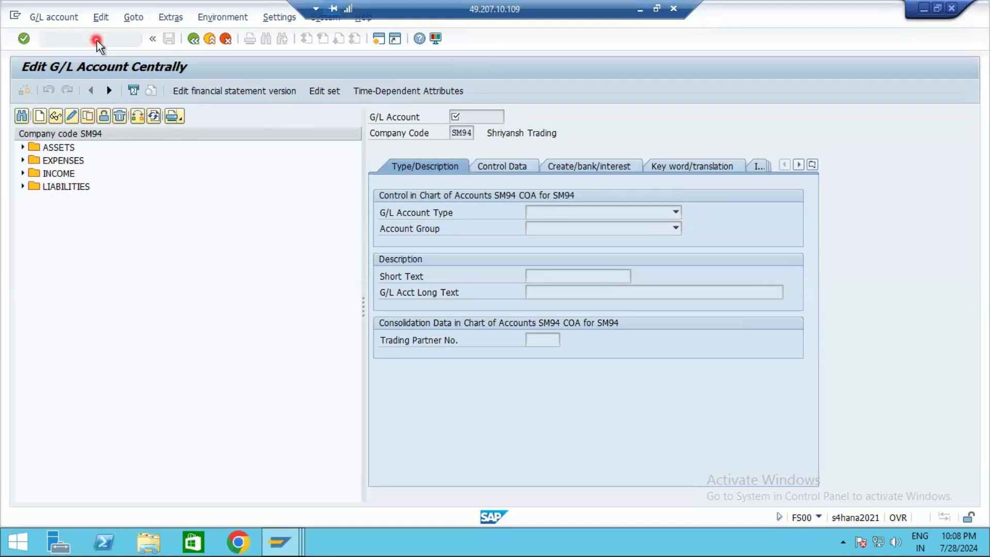
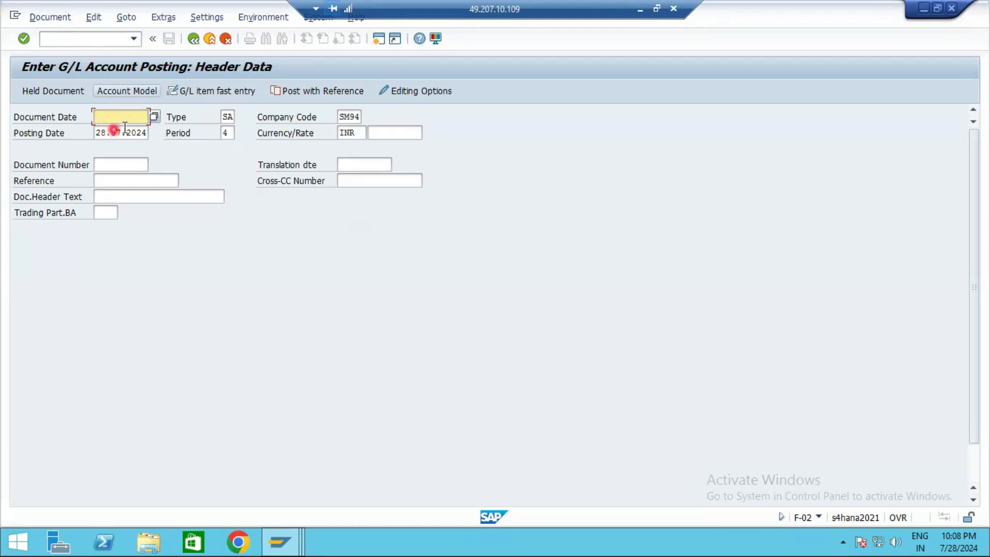
Step: Submit the posting header with document date 28.07.2024 and company code S106, and view the long text of the resulting message
text(28.07.2024)
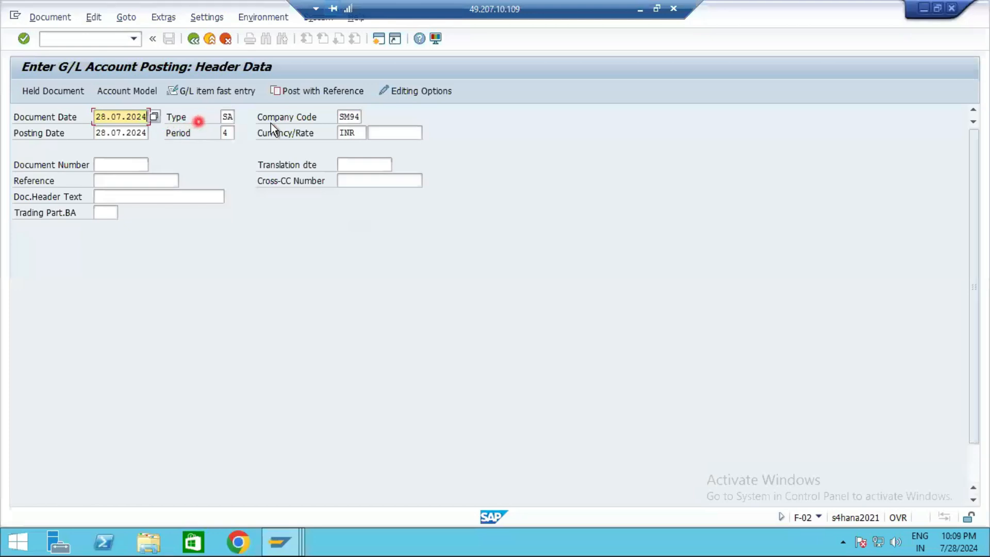
click(351, 117)
drag(374, 125, 372, 125)
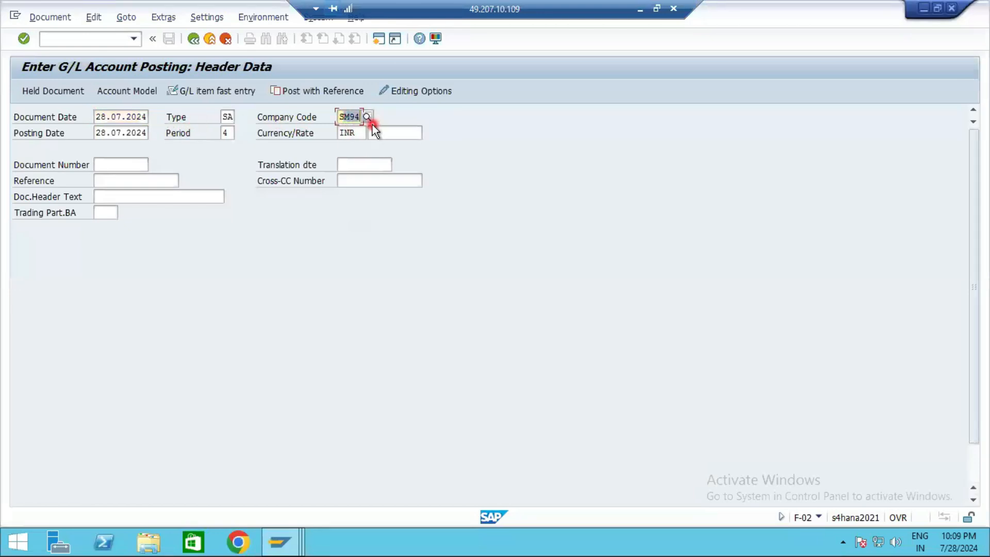
text(106)
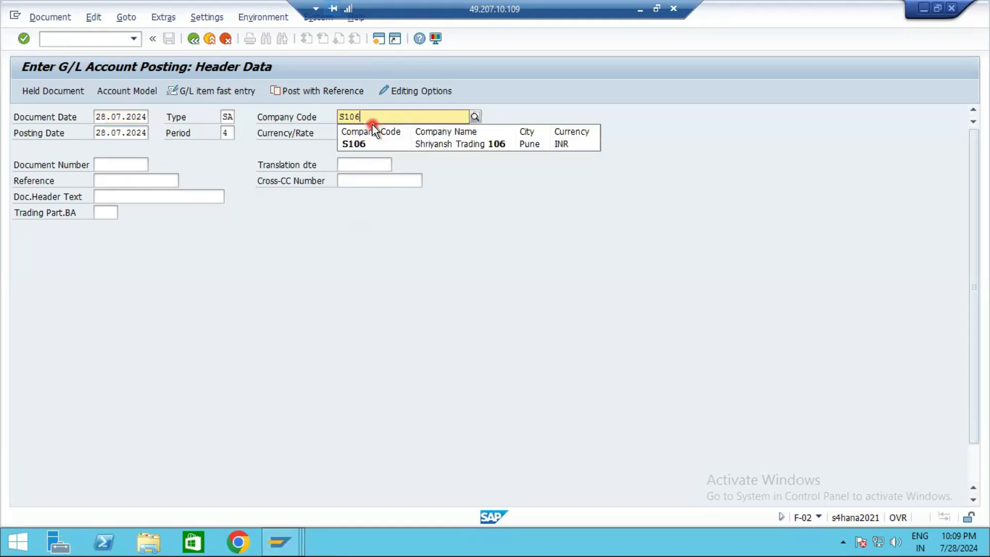
click(391, 145)
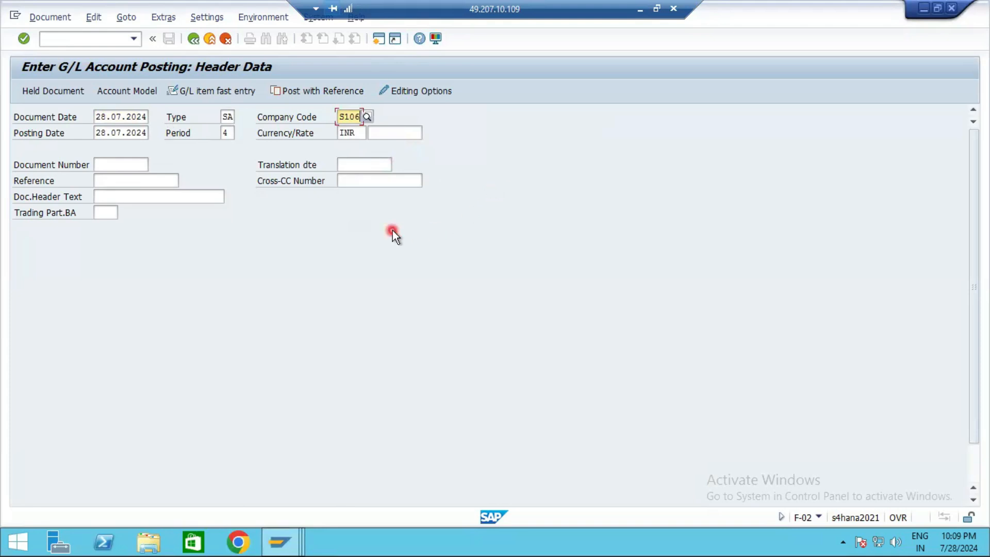
key(Return)
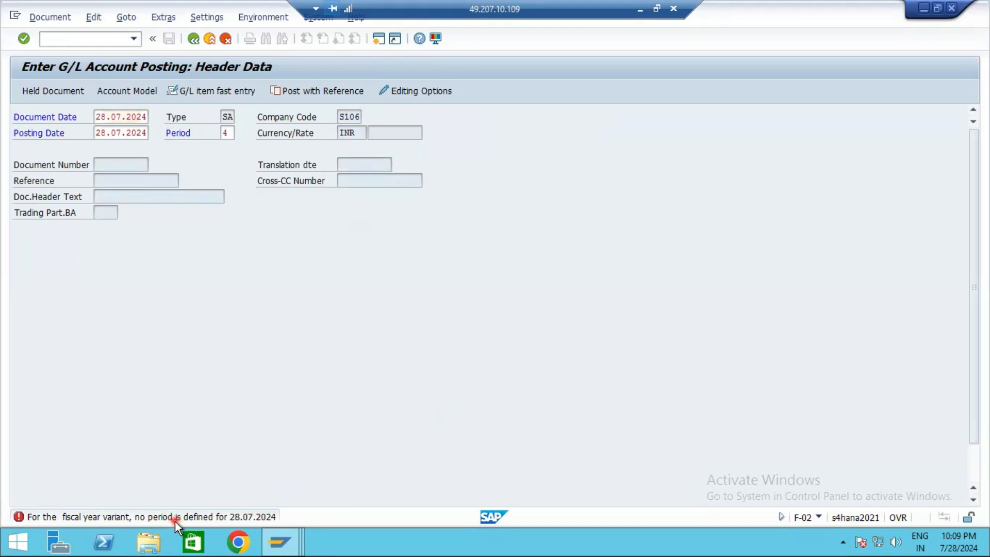
double_click(175, 520)
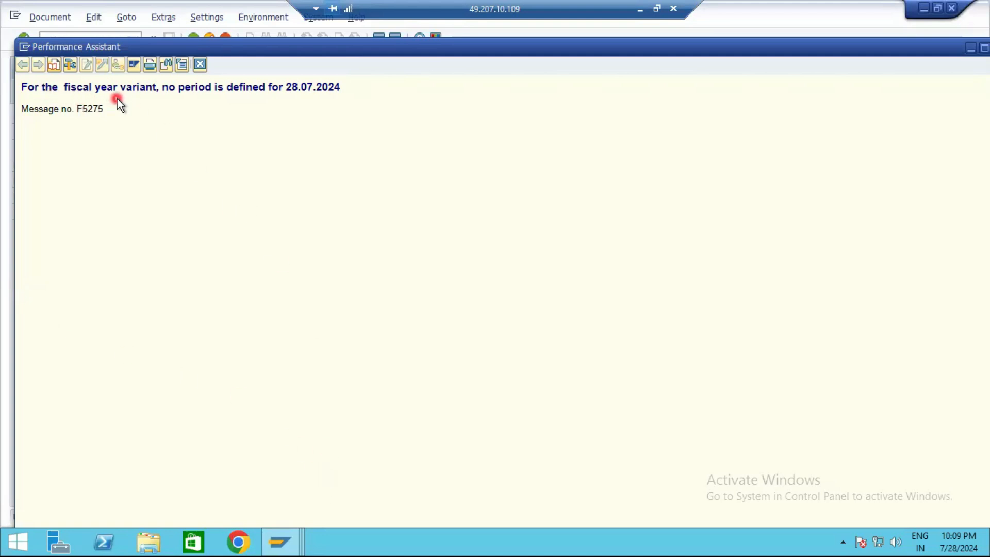
click(201, 64)
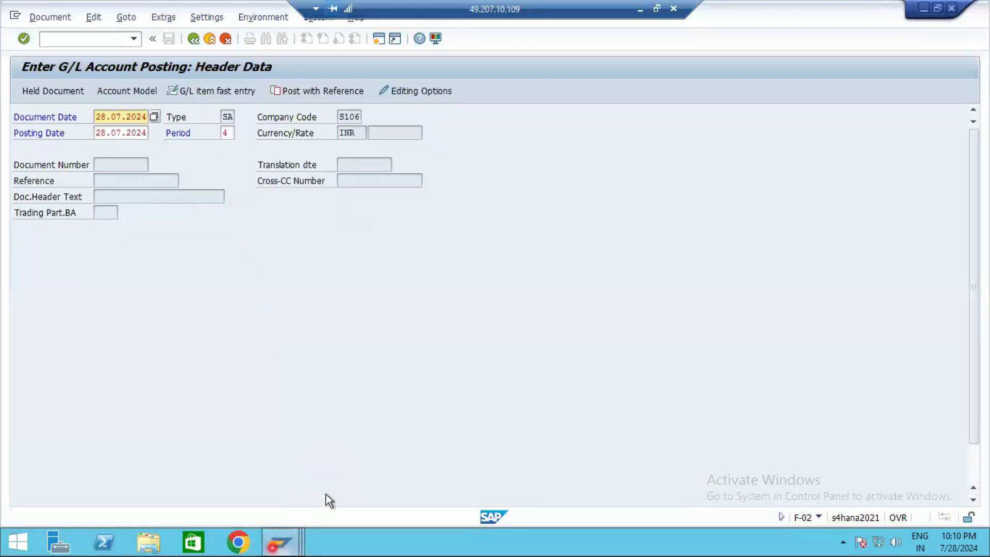
Step: Switch to the other SAP Easy Access session and open transaction OBY6 for company code global data
mouse_move(280, 542)
click(280, 454)
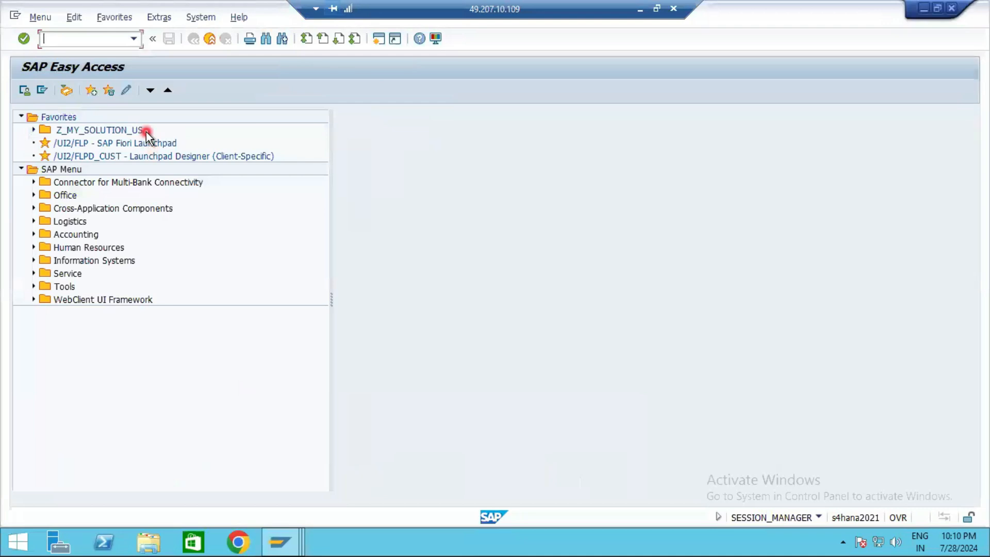
text(PR)
text(Y6)
key(Return)
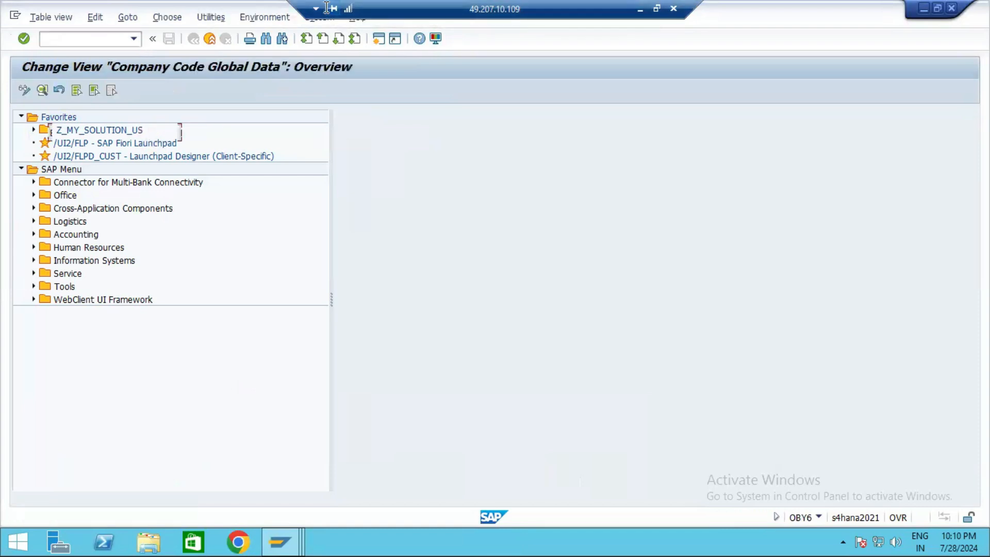
Step: Open the global data details of company code S106 and try to leave them with Fiscal Year Variant empty
click(228, 483)
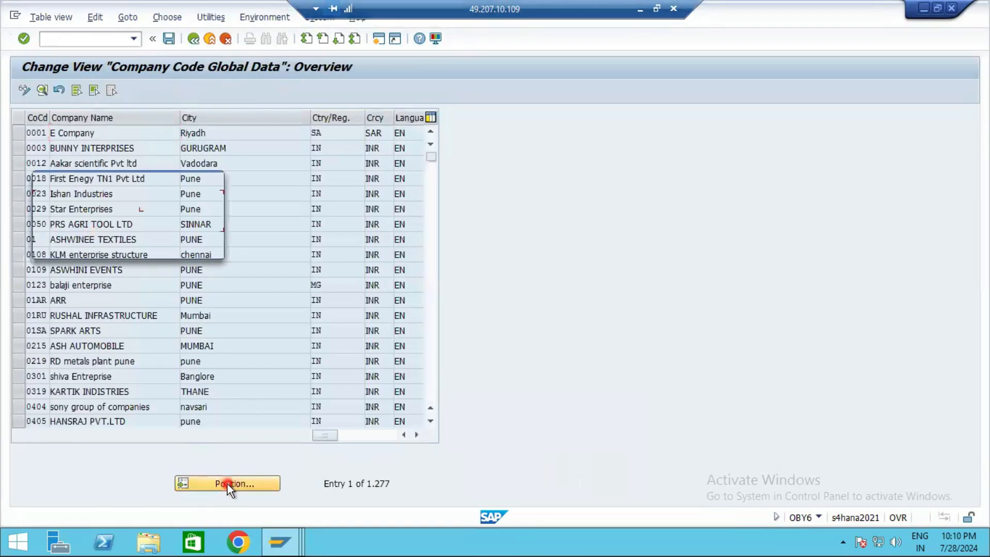
text(S106)
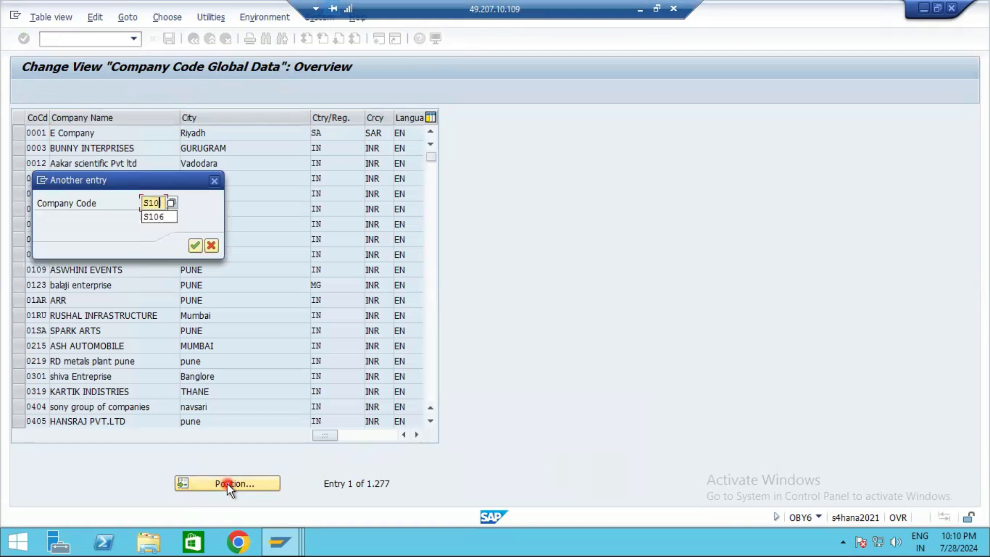
key(Return)
double_click(191, 133)
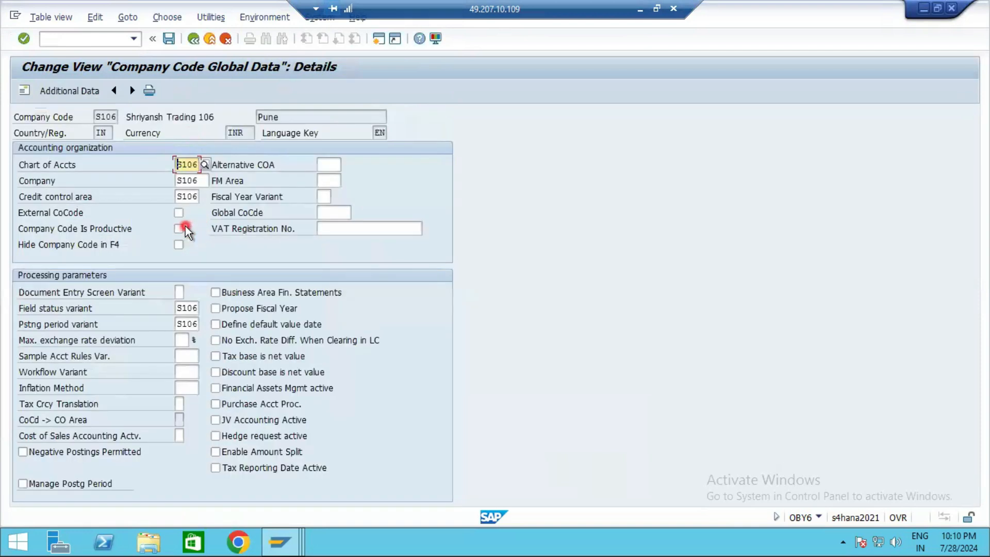
click(324, 196)
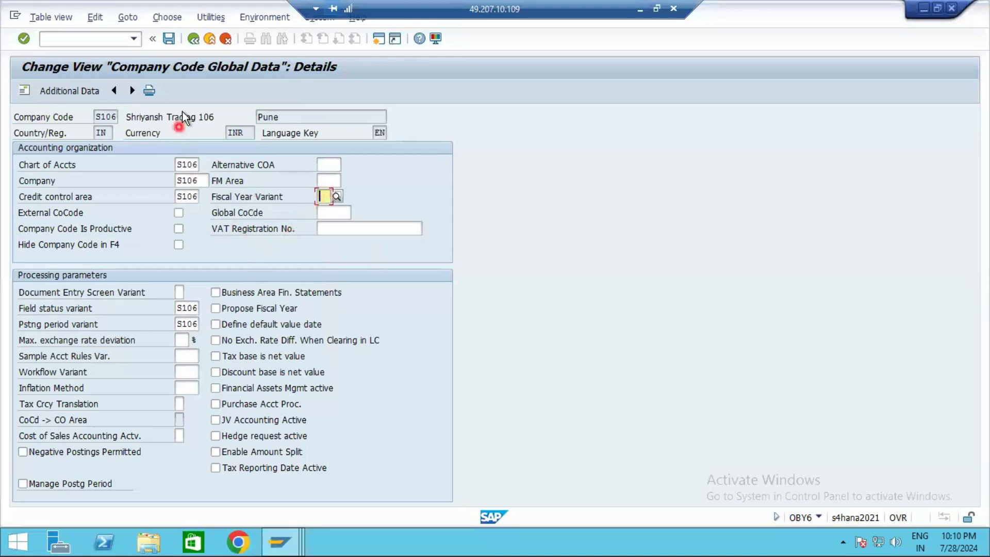
click(192, 40)
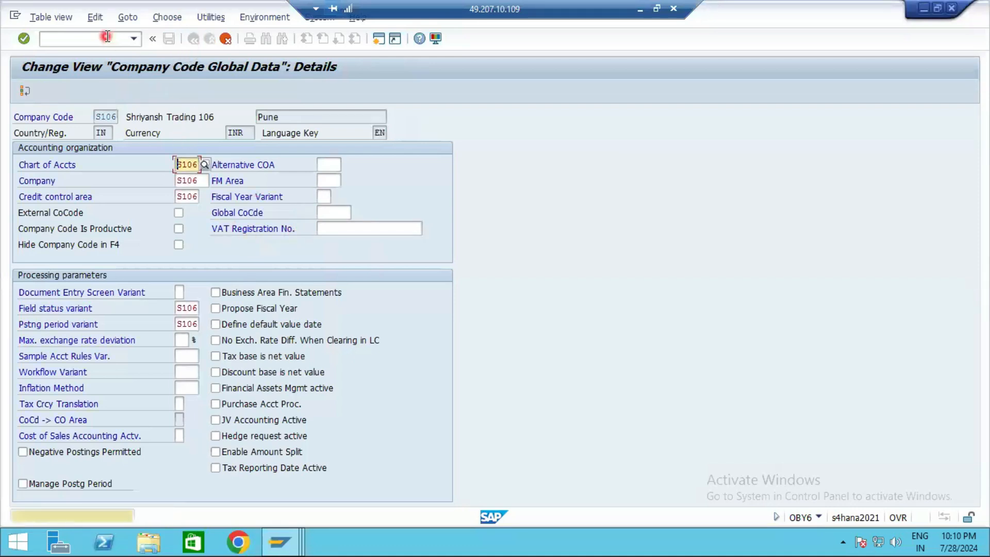
Step: Look through the list of available fiscal year variants for company code S106 and close it without choosing one
click(323, 197)
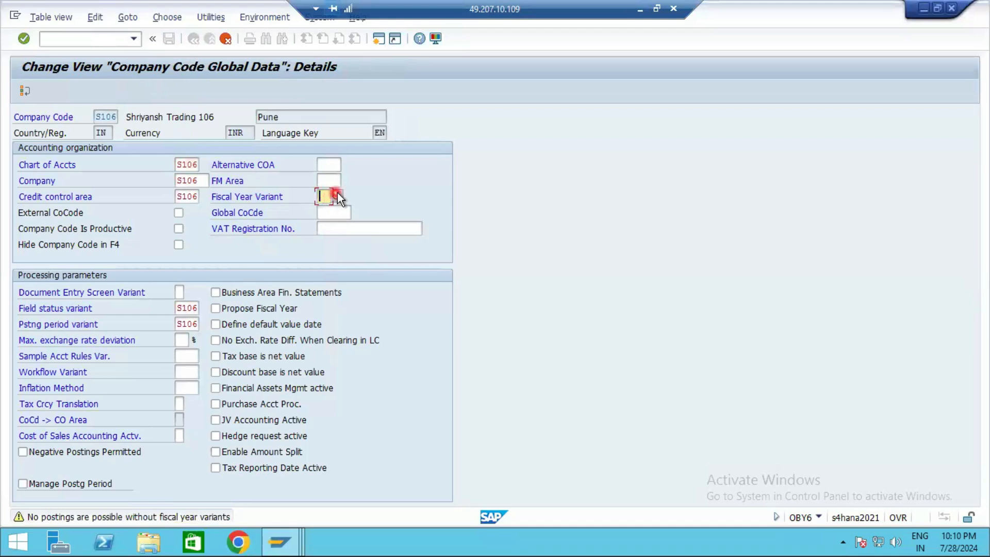
click(337, 194)
scroll(361, 392, down, 5)
scroll(357, 463, down, 5)
scroll(358, 456, down, 4)
scroll(362, 426, down, 5)
scroll(353, 436, down, 2)
drag(518, 280, 517, 330)
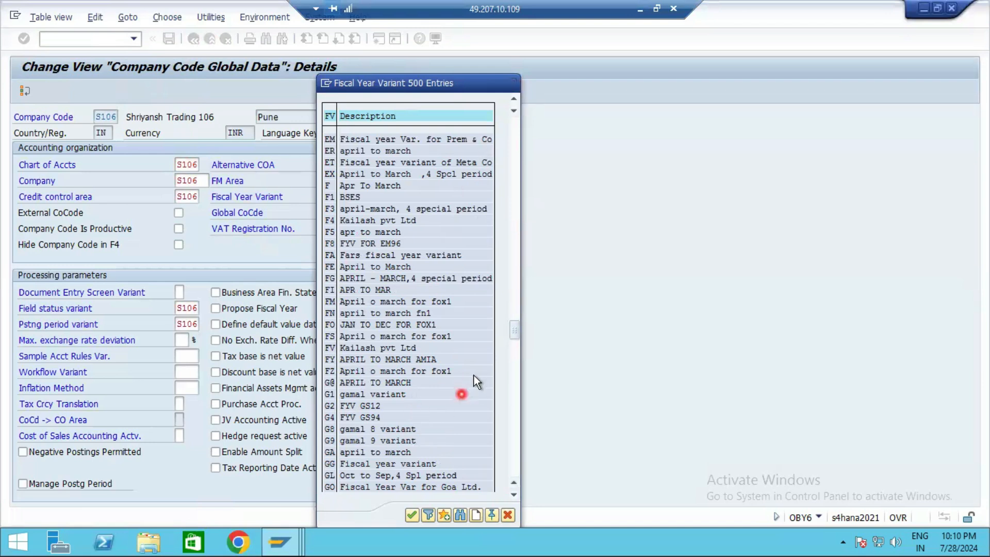
scroll(474, 375, down, 1)
scroll(407, 438, down, 20)
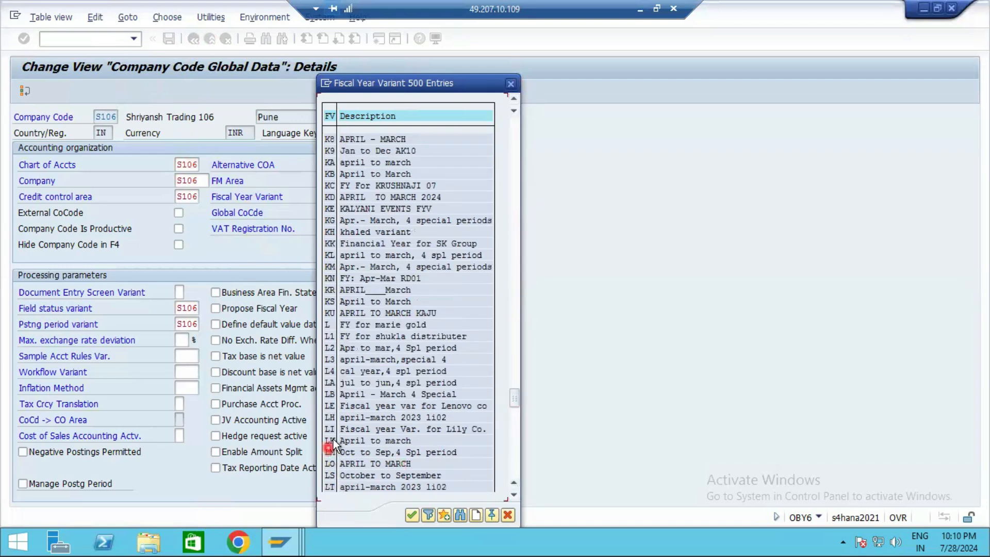
scroll(407, 438, down, 5)
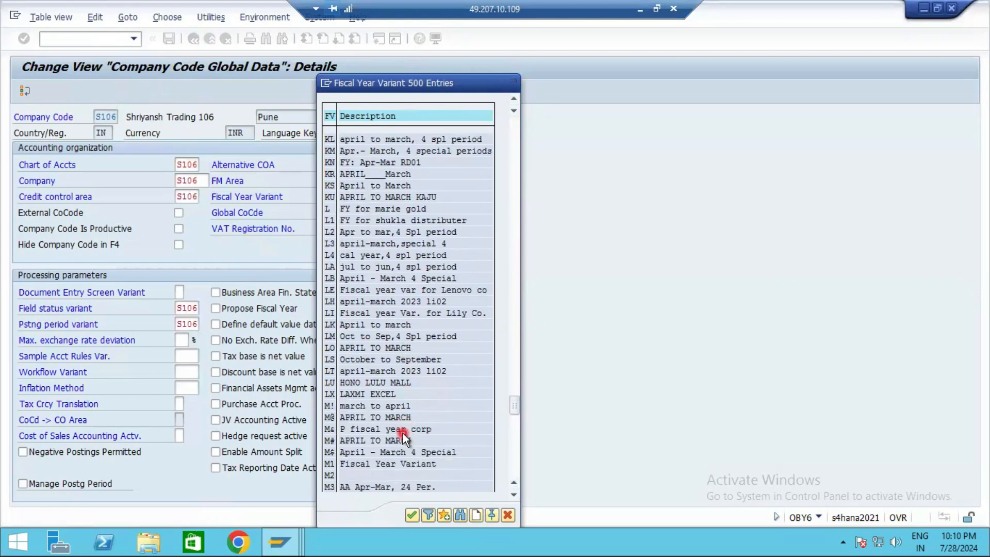
scroll(398, 444, down, 4)
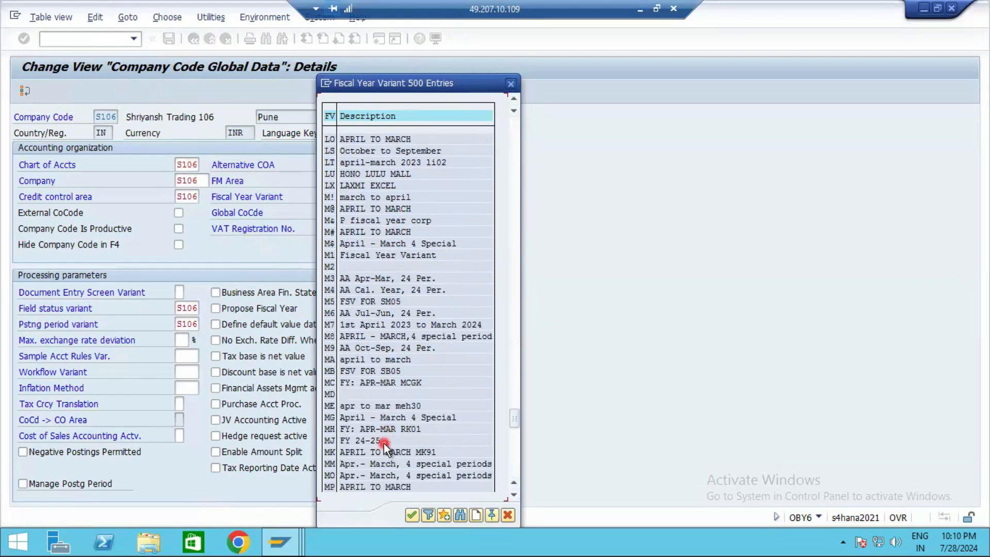
scroll(384, 443, down, 2)
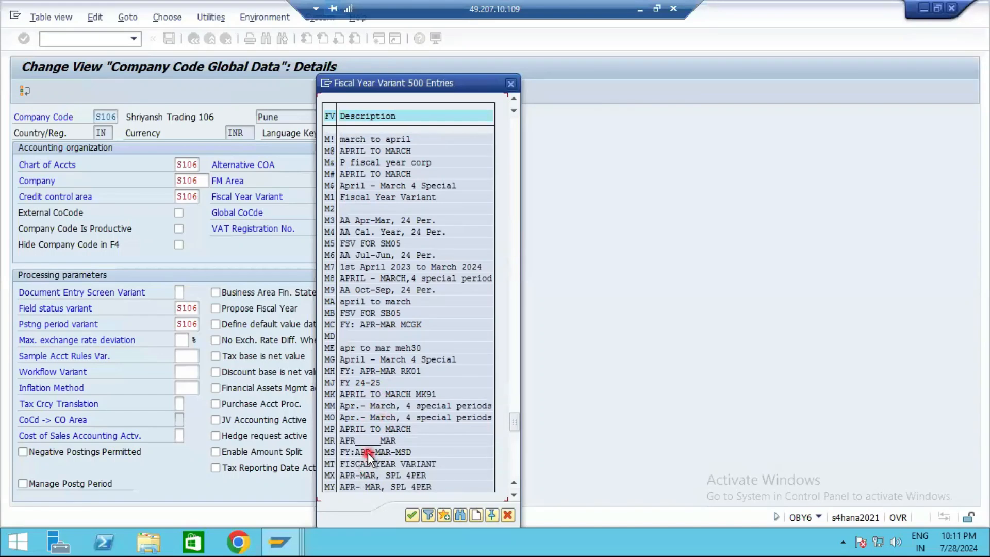
scroll(368, 453, down, 5)
scroll(363, 455, down, 4)
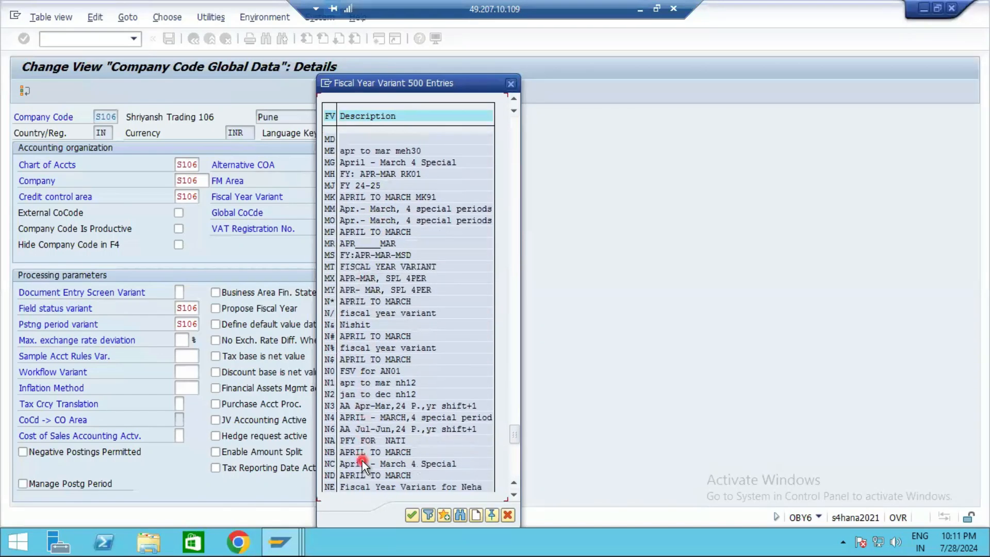
click(515, 460)
scroll(327, 448, down, 2)
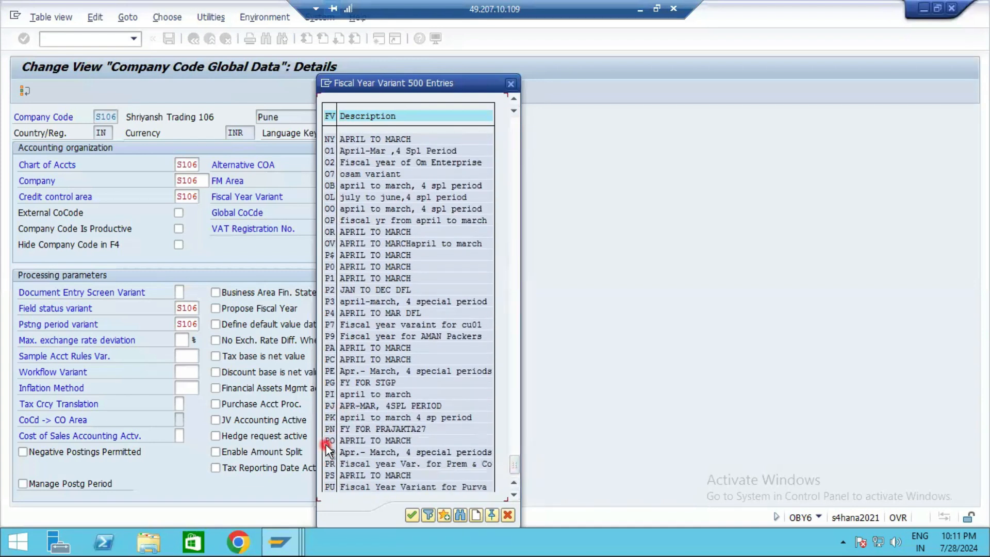
scroll(330, 447, down, 1)
scroll(361, 416, up, 5)
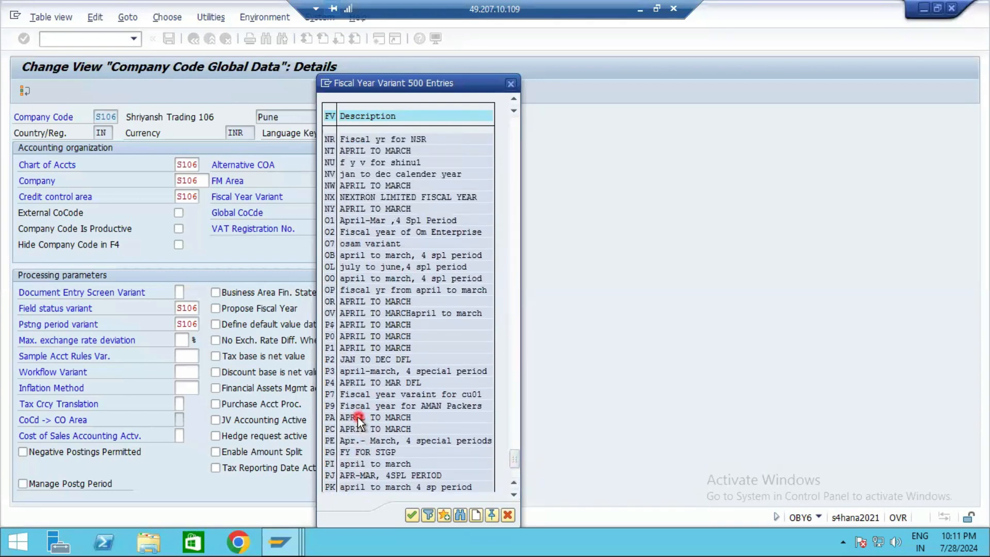
scroll(355, 419, down, 2)
scroll(354, 421, down, 3)
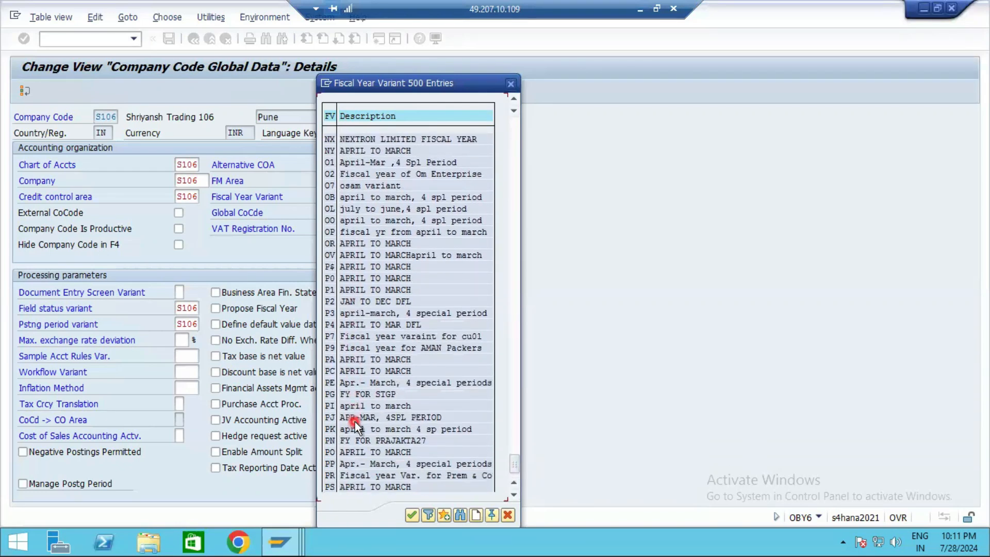
scroll(365, 407, up, 4)
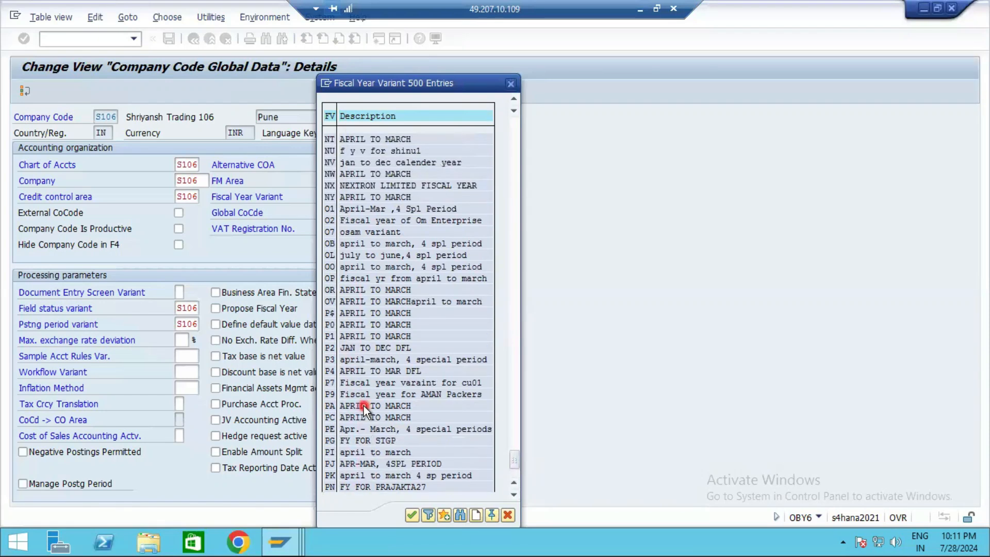
click(511, 84)
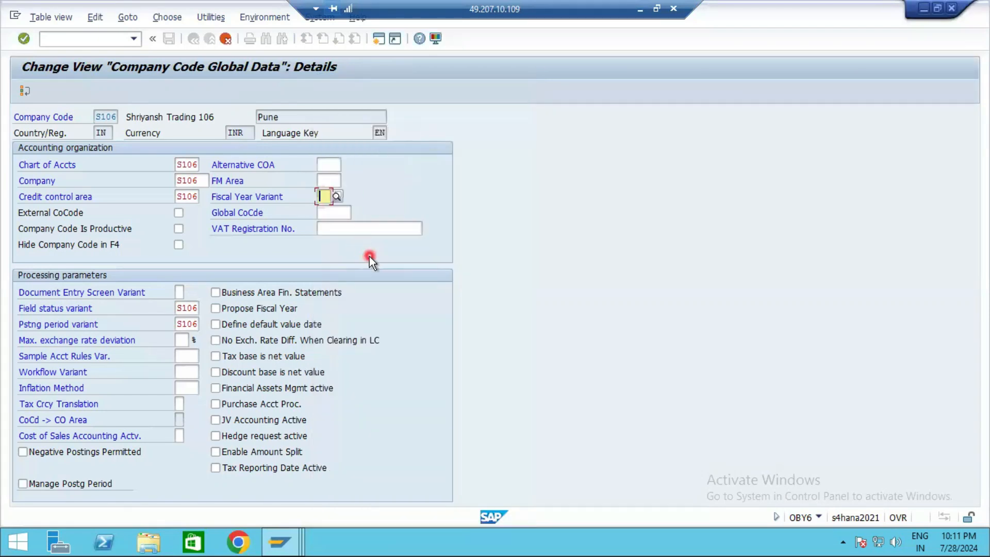
Step: Set the Fiscal Year Variant of company code S106 to V2
text(V3)
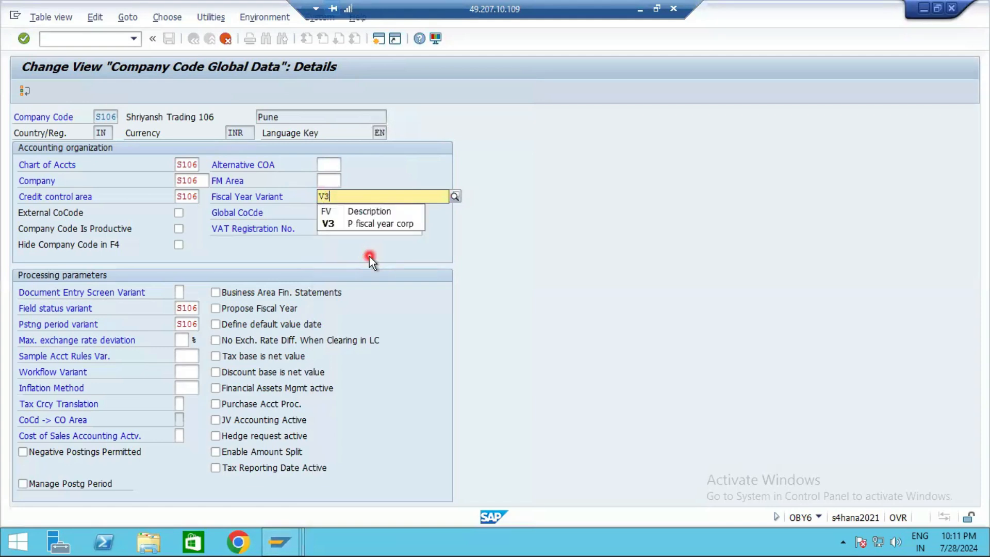
key(BackSpace)
text(2)
click(394, 221)
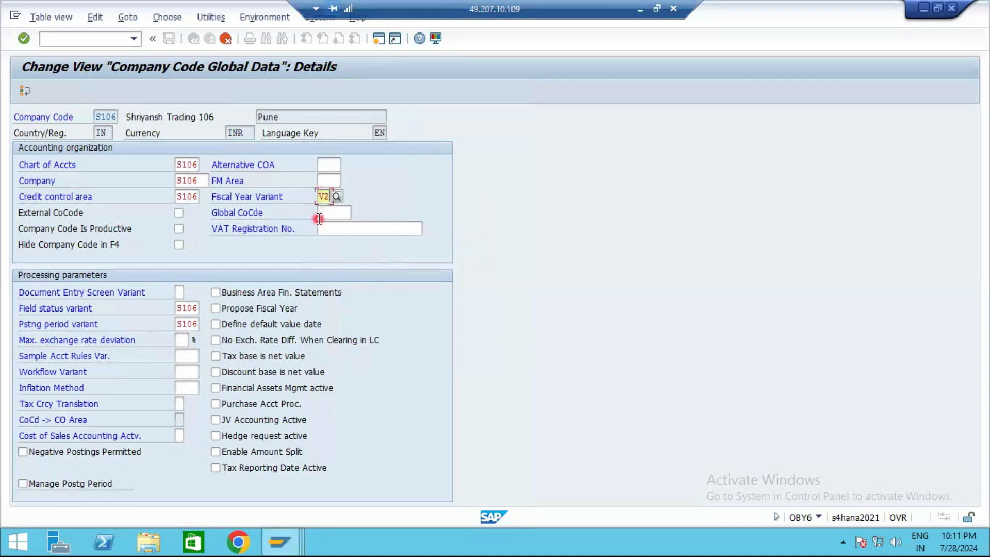
Step: Save the global data of company code S106 under customizing request MAHK905571
key(F3)
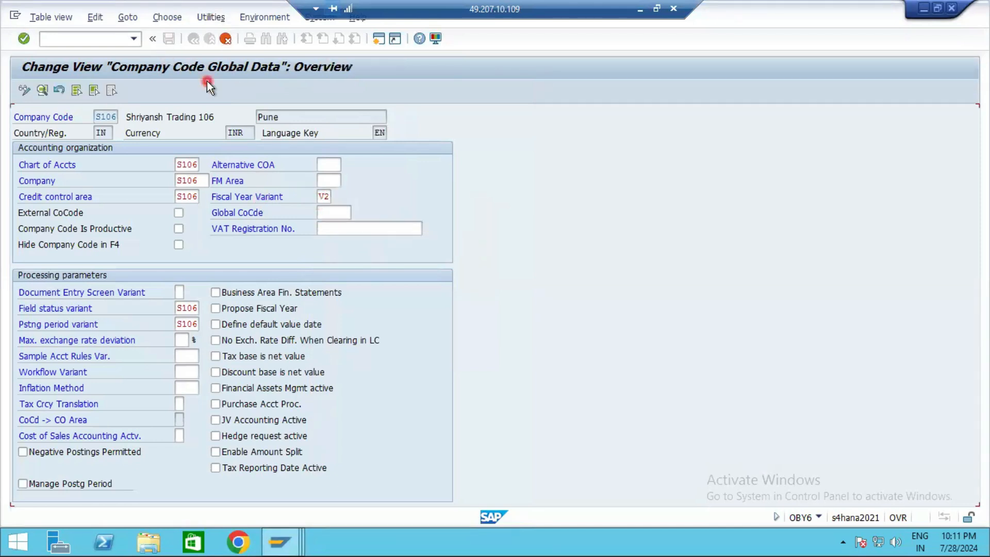
click(168, 39)
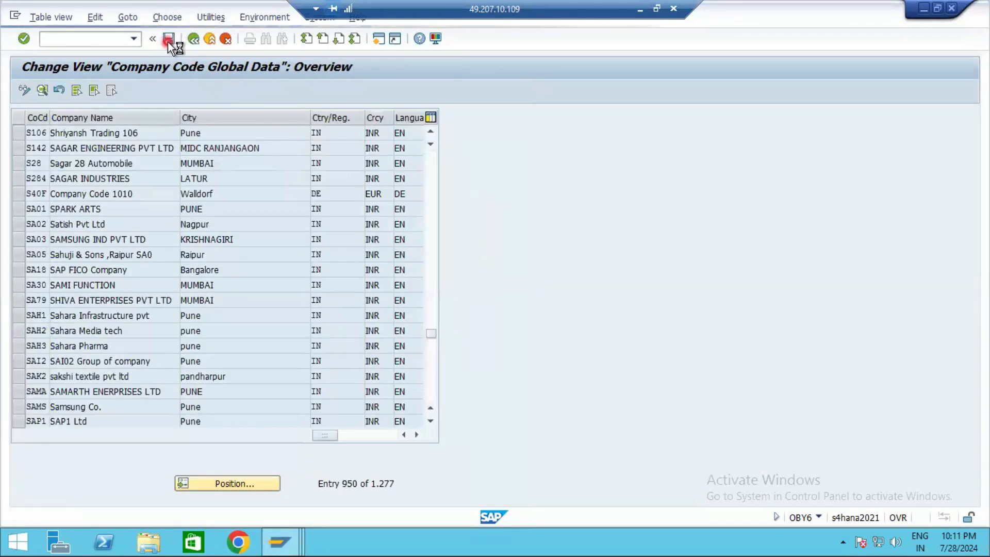
click(213, 229)
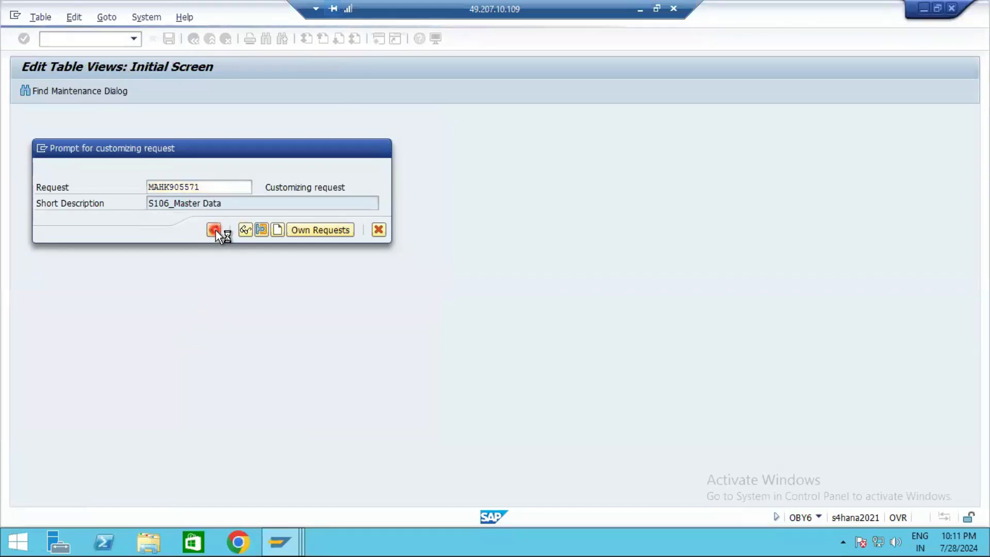
Step: Return to the F-02 session, resubmit the document header, and open and close the details of the resulting message
click(270, 542)
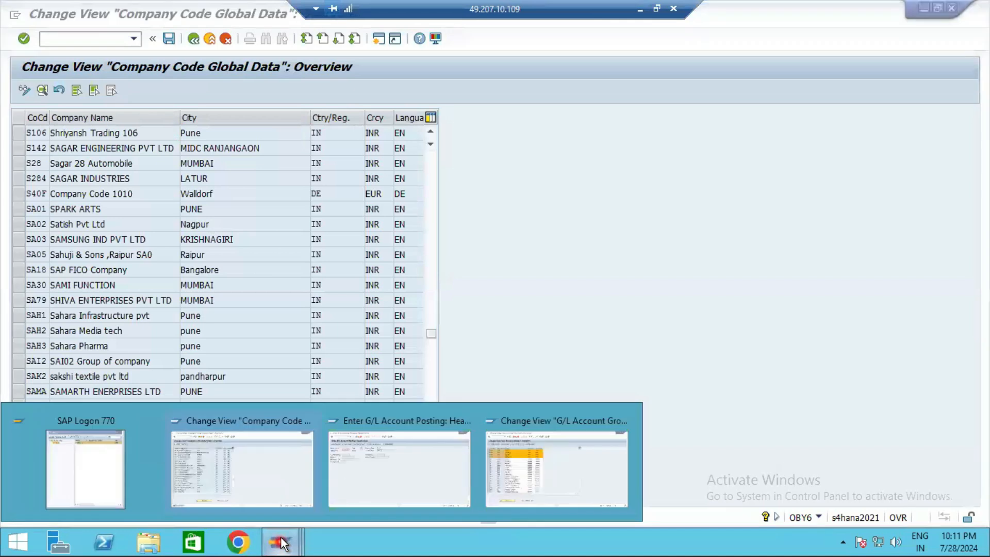
click(413, 468)
key(Return)
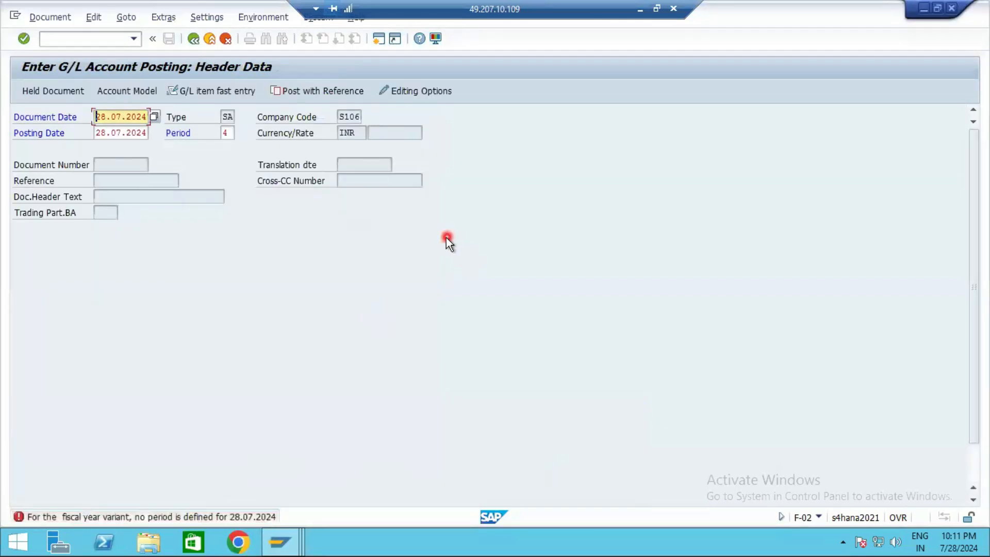
double_click(166, 513)
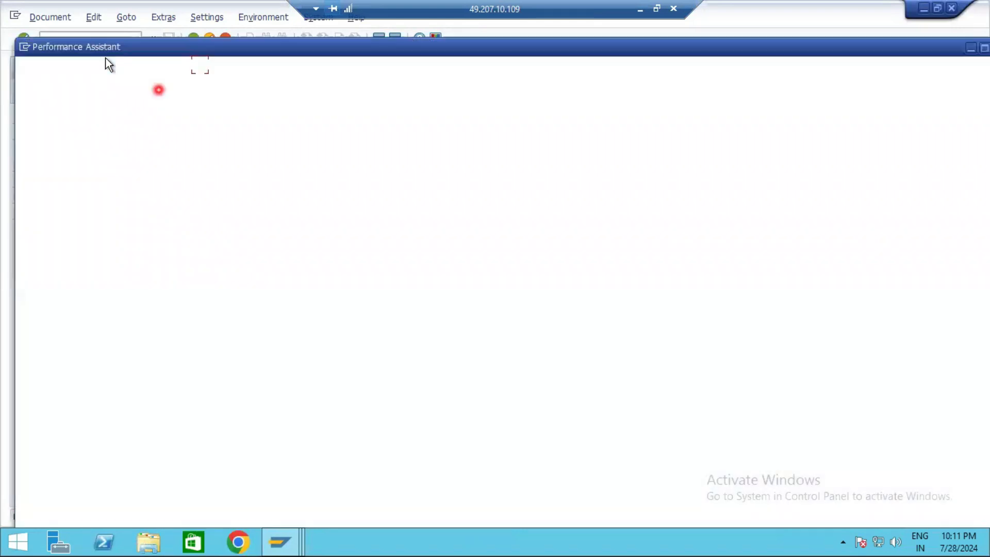
click(197, 66)
Step: Restart transaction F-02, submit the header with document date 28.07.2024, and read the long text of the resulting message
click(81, 42)
text(/NF-02)
key(Return)
click(124, 117)
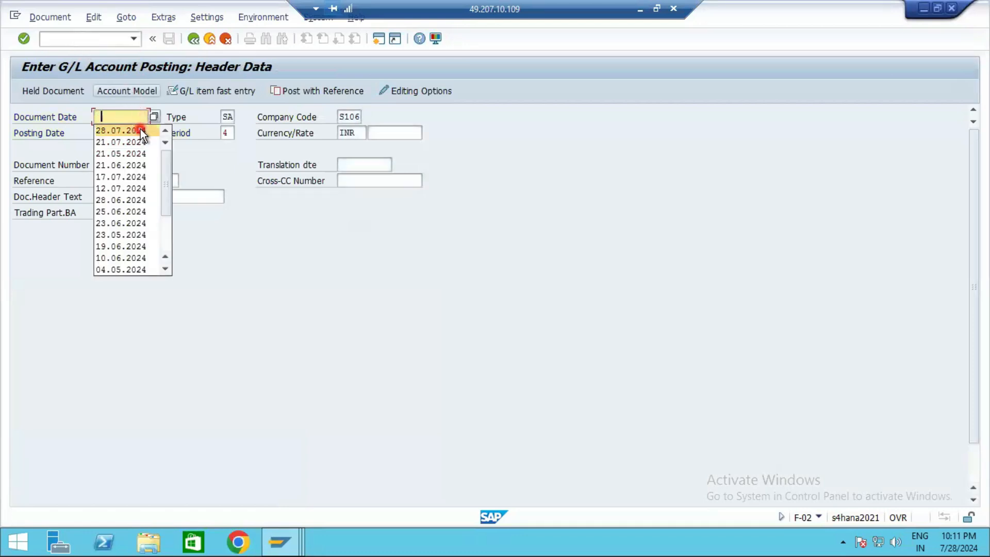
click(143, 132)
key(Return)
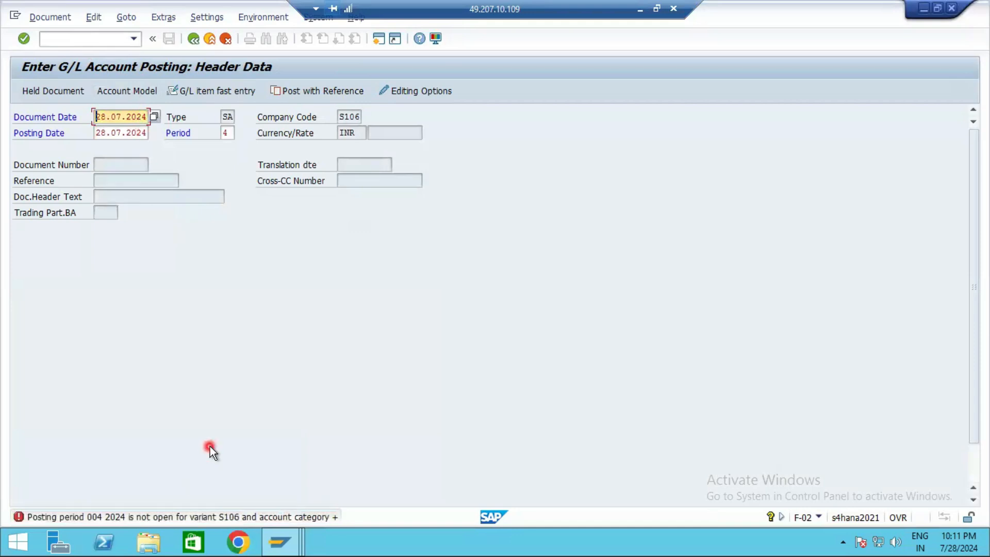
click(241, 516)
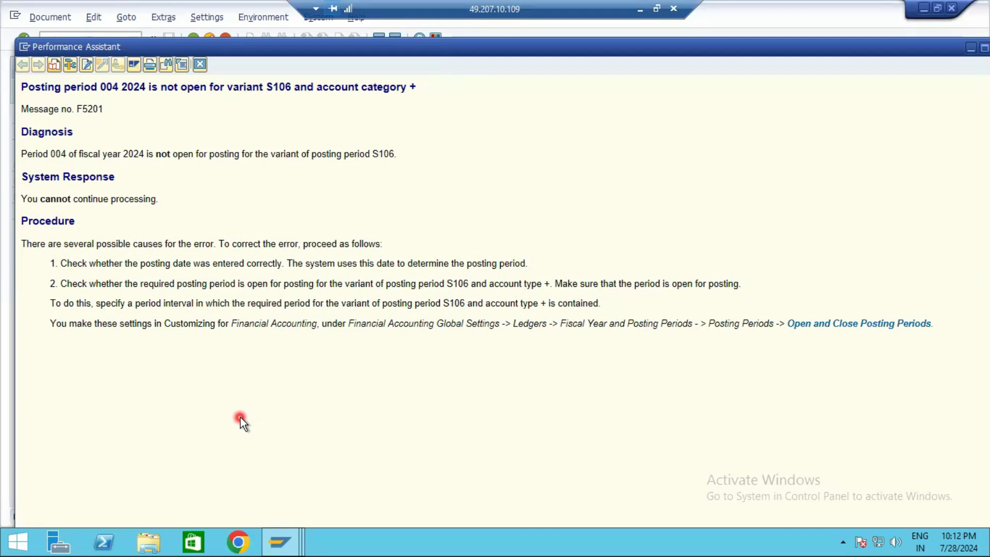
click(200, 65)
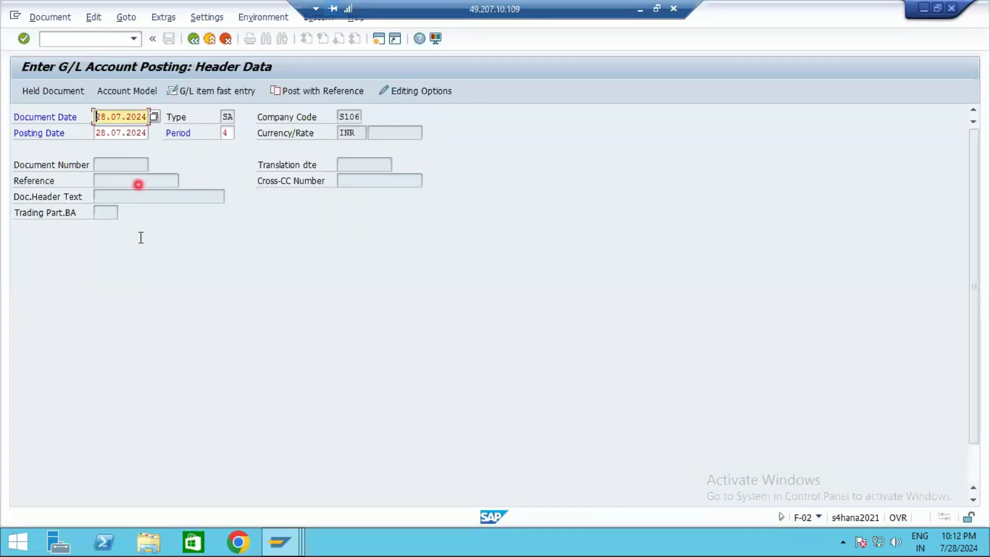
Step: Switch to the G/L account groups session and open transaction OB52 for posting period variant S106
click(280, 541)
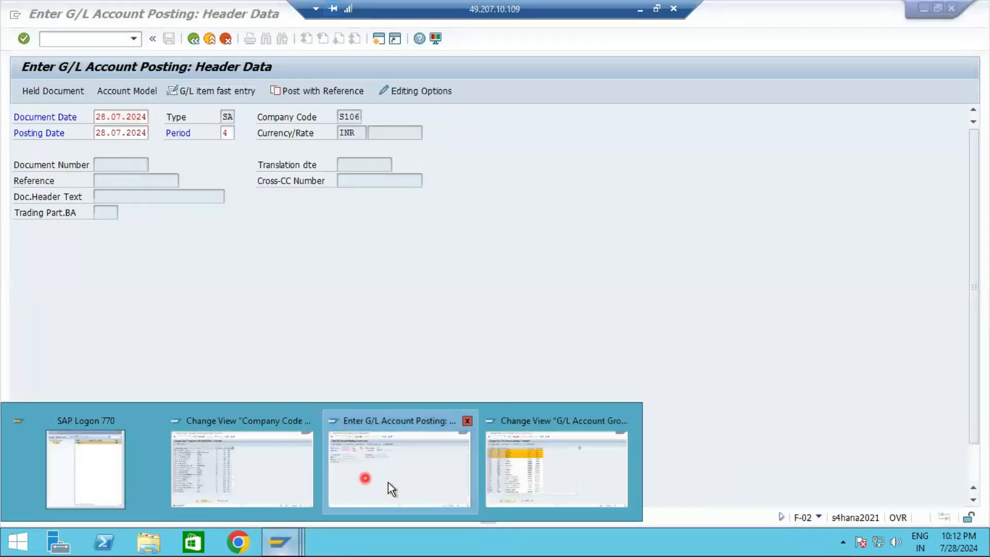
click(543, 453)
click(76, 35)
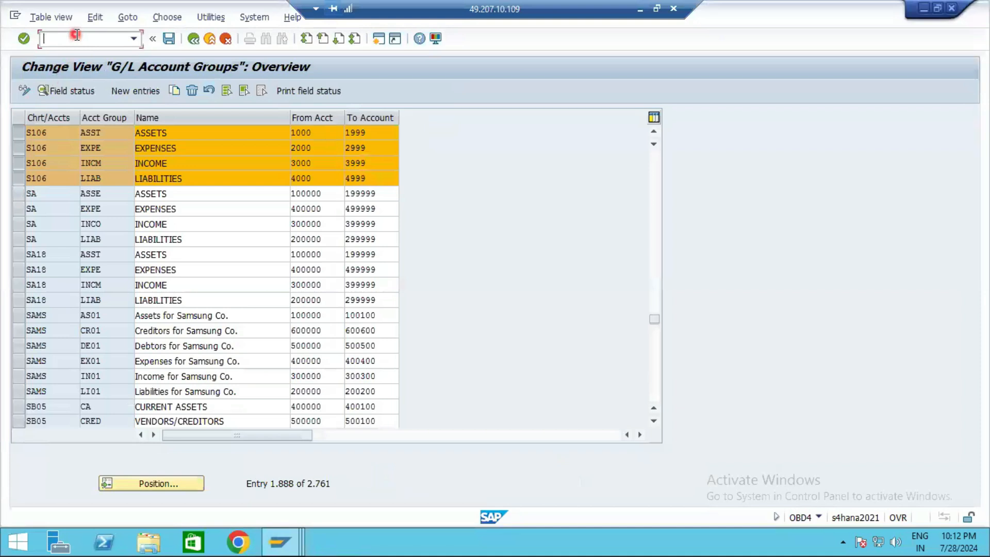
text(/NOB52)
key(Return)
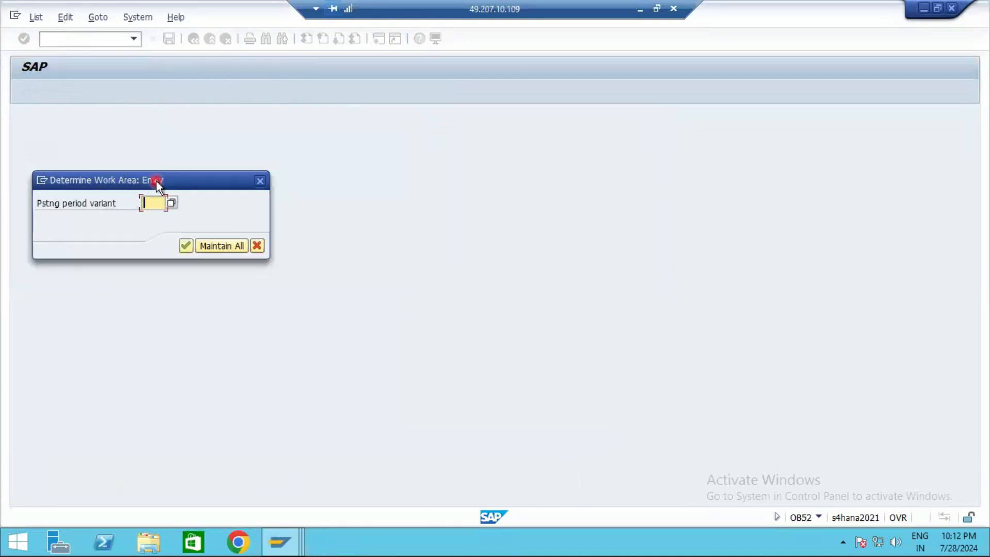
text(S106)
key(Return)
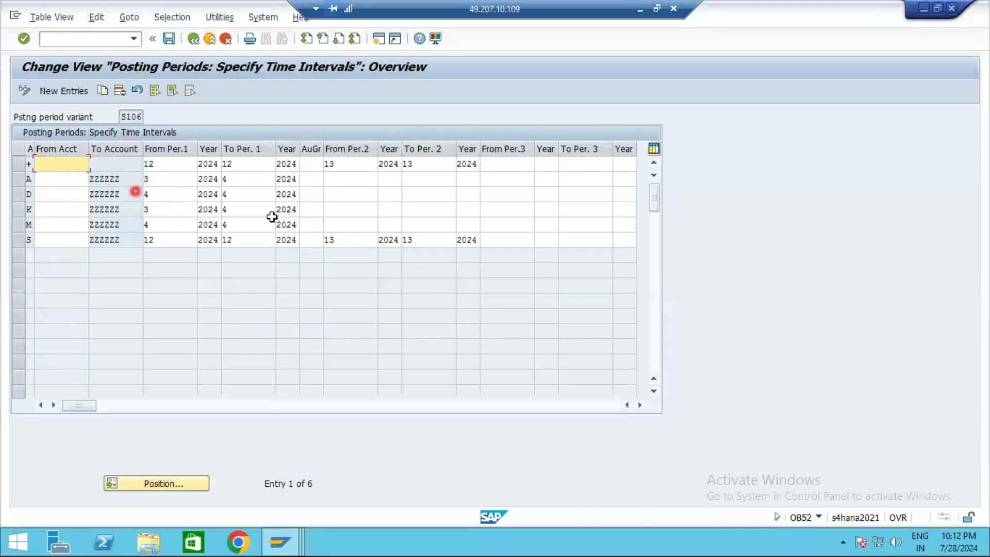
Step: Clear the second period interval, including both years, for account types + and S of posting period variant S106
click(351, 164)
text(1)
key(BackSpace)
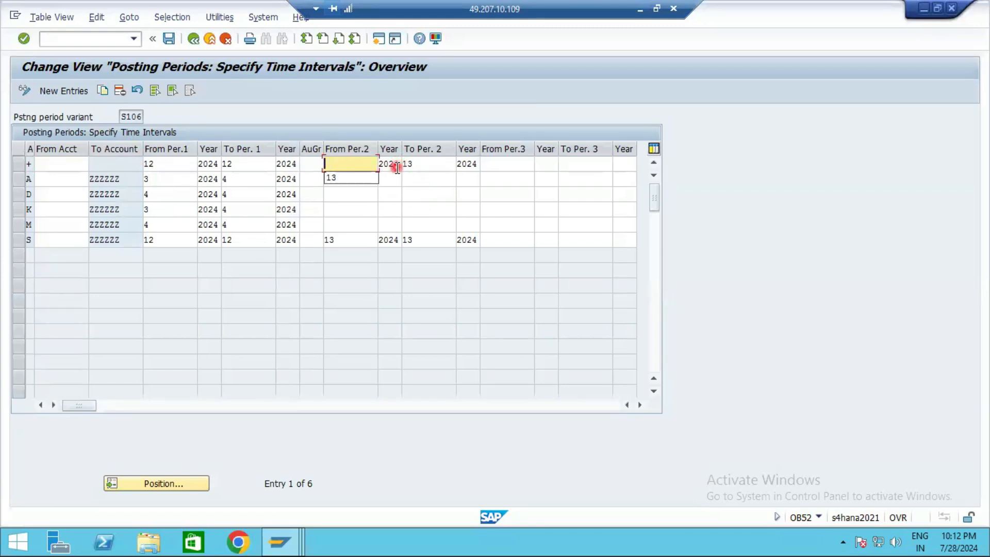
click(395, 165)
key(BackSpace)
key(BackSpace)
key(BackSpace)
key(BackSpace)
click(356, 242)
key(BackSpace)
key(BackSpace)
double_click(389, 242)
key(BackSpace)
click(405, 240)
key(BackSpace)
key(BackSpace)
double_click(466, 240)
key(BackSpace)
double_click(468, 163)
key(BackSpace)
click(436, 165)
key(BackSpace)
key(BackSpace)
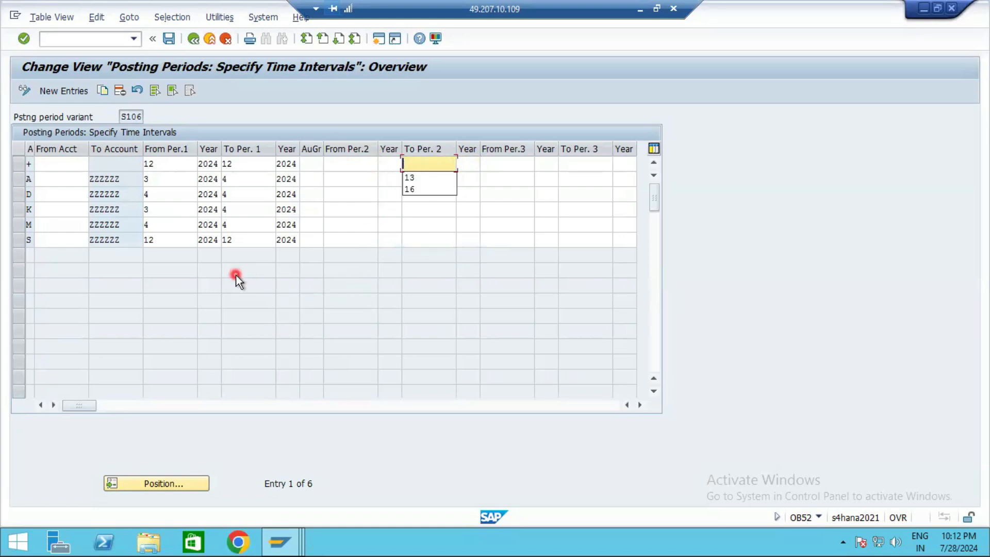
Step: Check the posting period message in the F-02 session and return to the posting periods table
click(281, 541)
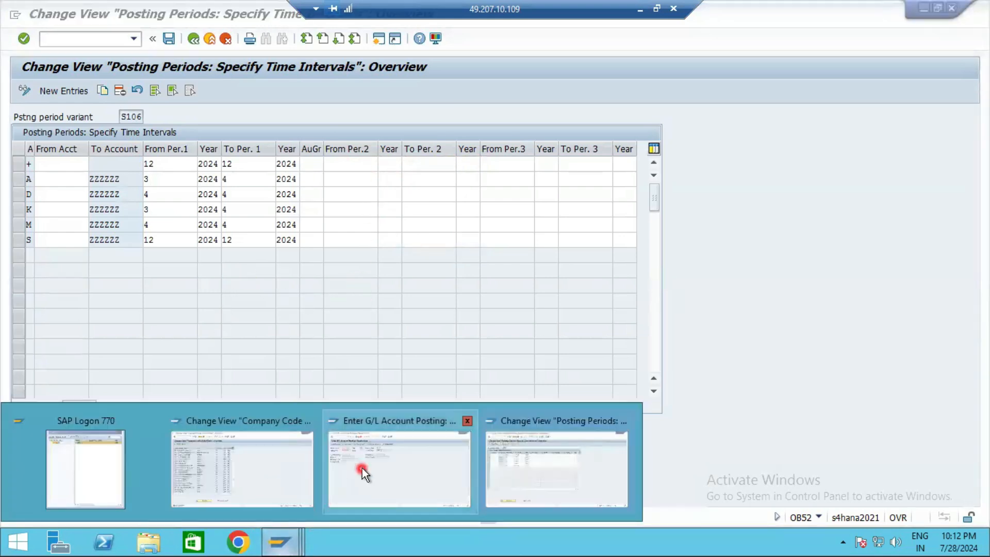
click(335, 484)
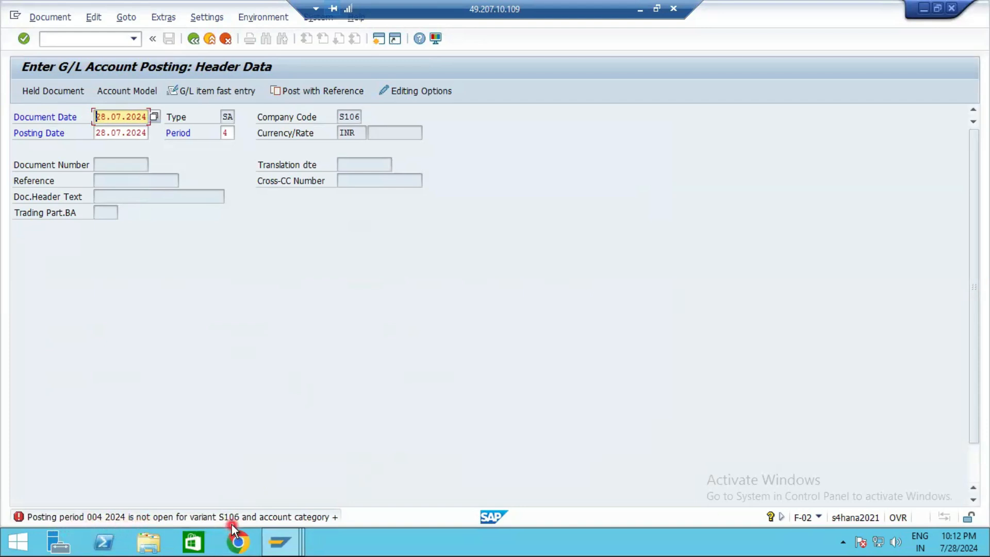
mouse_move(281, 538)
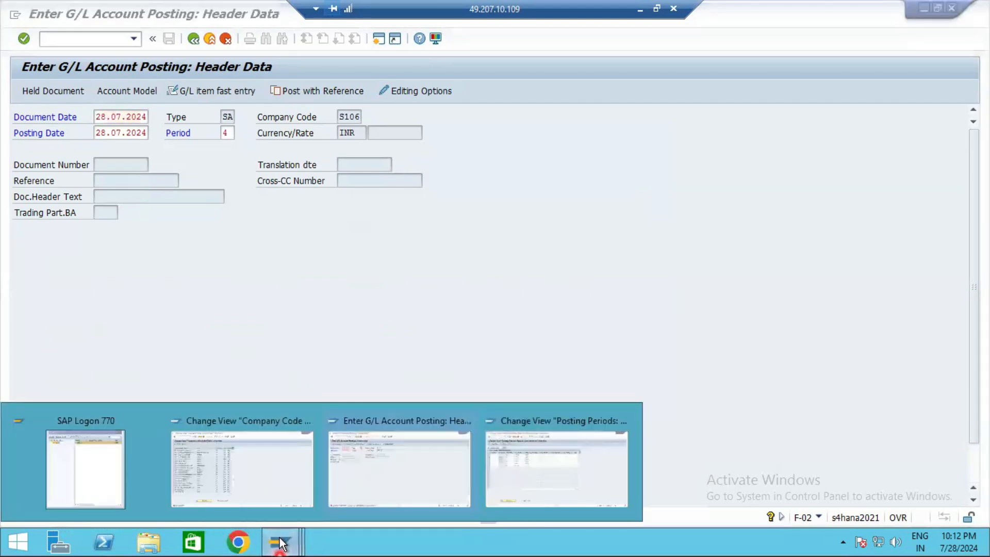
click(540, 443)
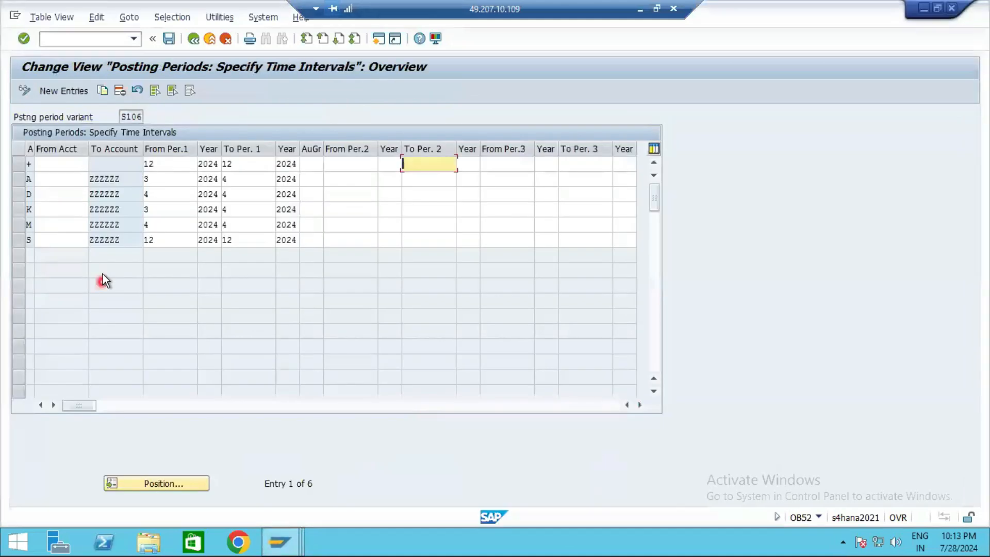
Step: Set the first interval of account type + from period 4 to period 4 and save it under customizing request MAHK905571
click(182, 165)
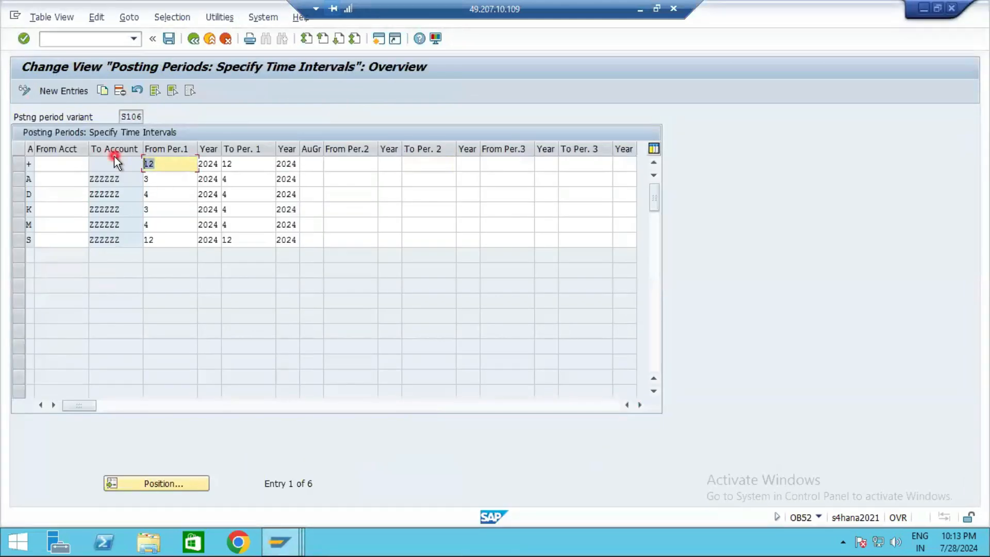
text(4)
click(235, 164)
text(4)
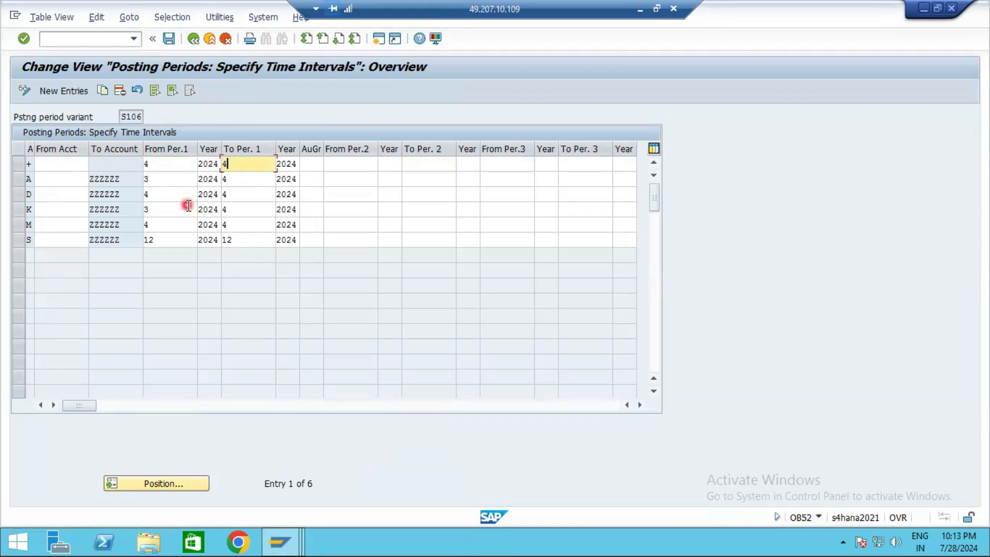
click(162, 165)
click(244, 164)
click(166, 162)
click(241, 163)
click(172, 39)
click(215, 246)
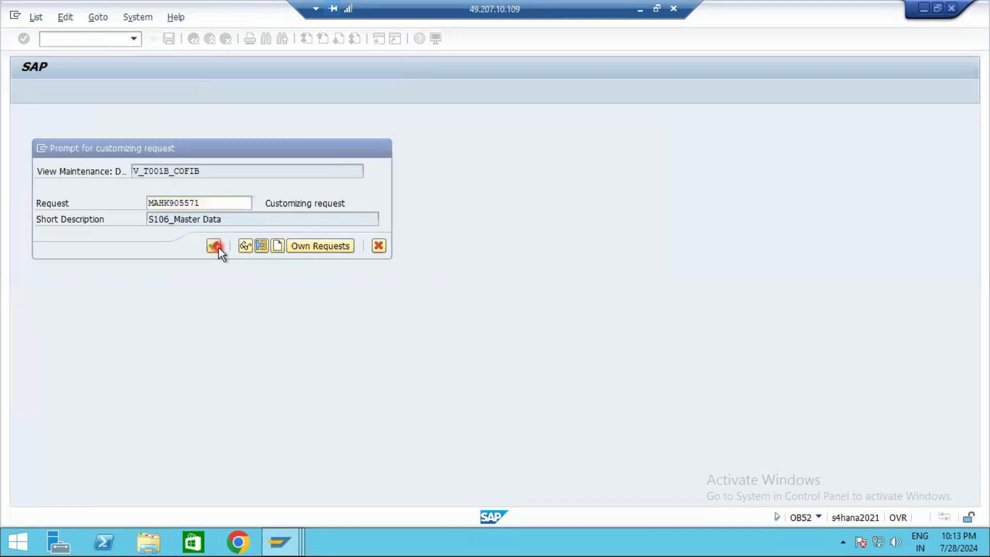
Step: Return to the F-02 session and resubmit the document header
mouse_move(304, 543)
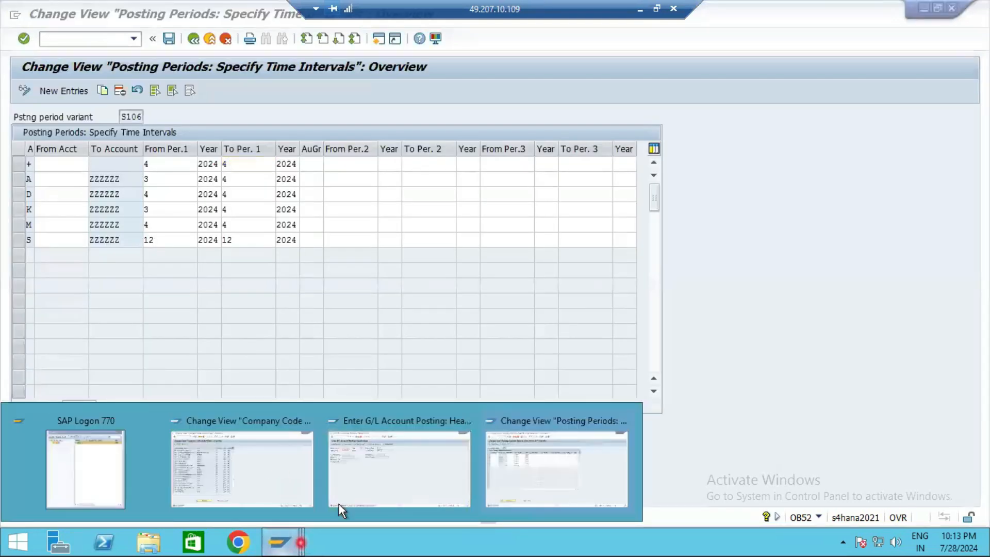
click(420, 448)
key(Return)
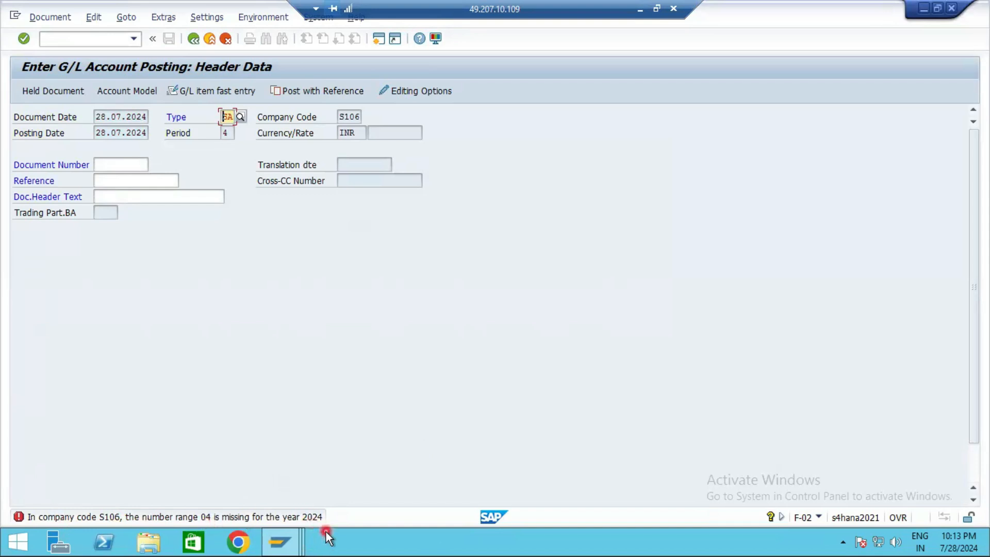
Step: Read the details of the message about the missing number range in company code S106 and close them
click(308, 522)
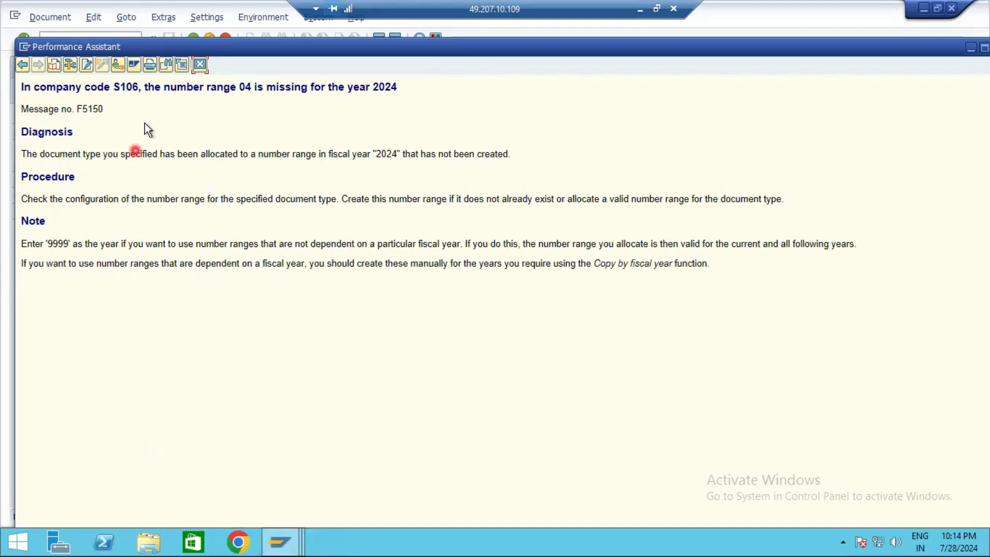
triple_click(100, 91)
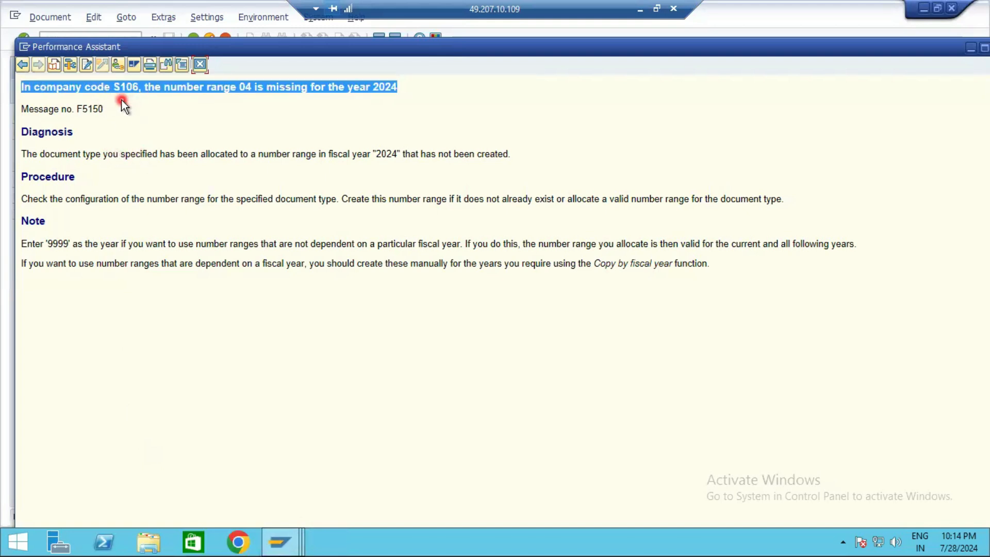
double_click(186, 95)
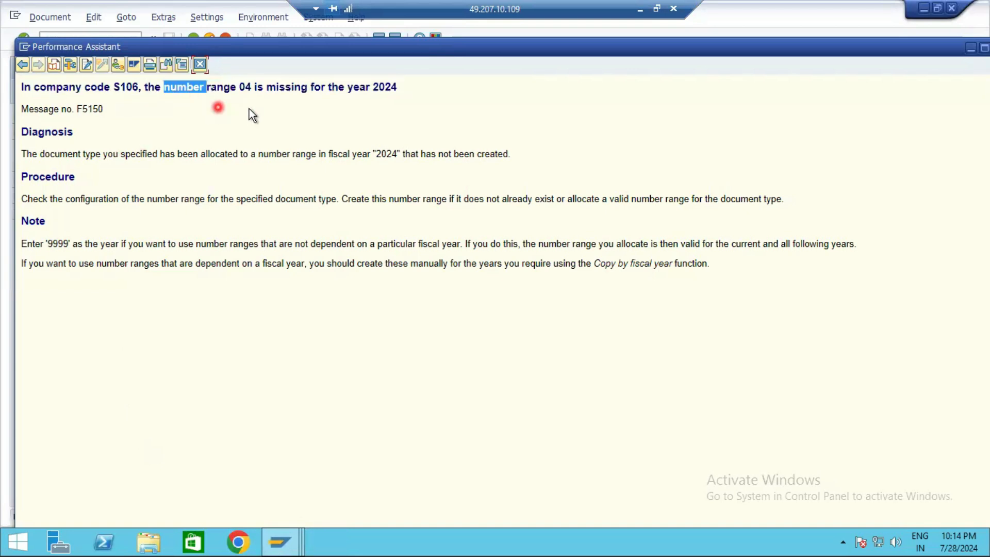
double_click(246, 90)
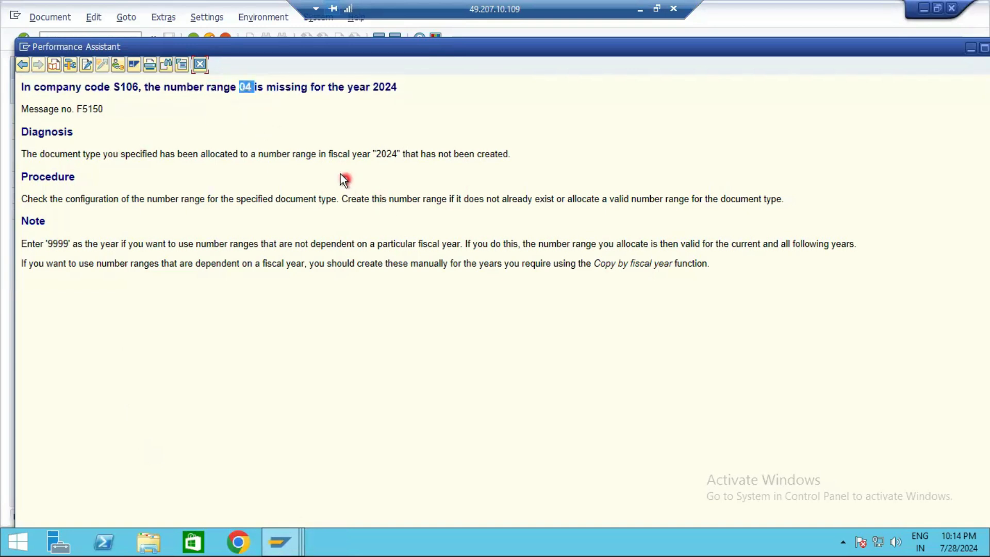
click(246, 113)
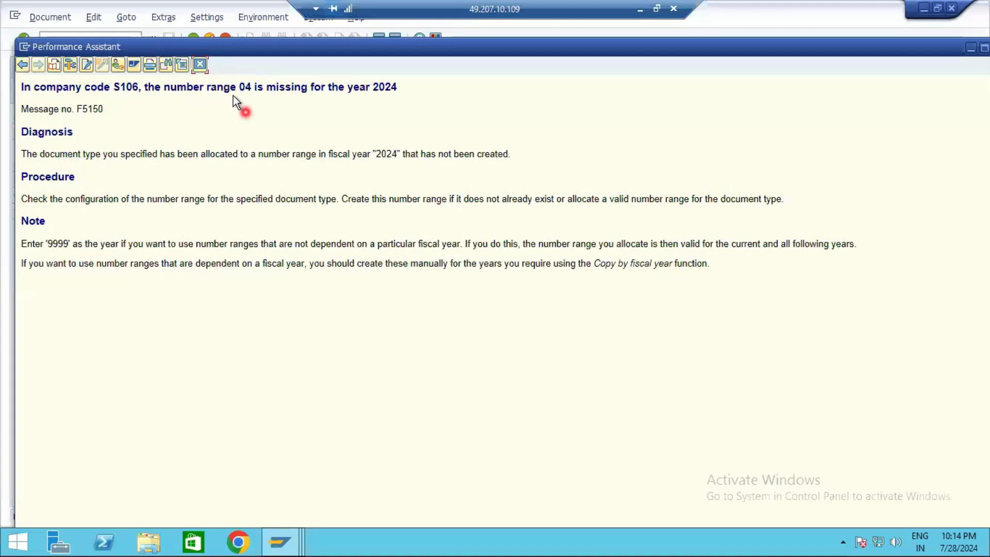
click(199, 65)
Step: Switch to the posting periods session, open transaction FBN1 and start editing the number range intervals of company code S106
mouse_move(279, 542)
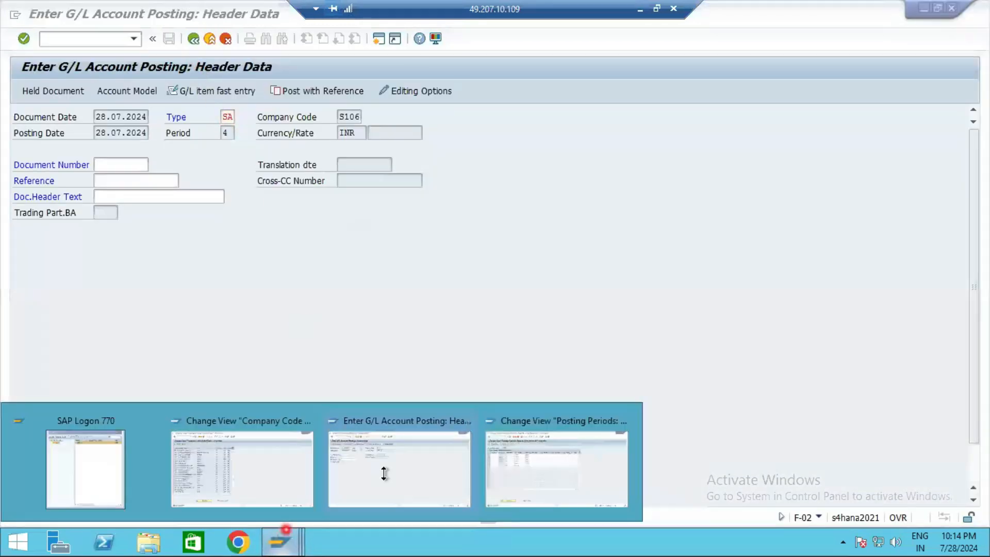
click(506, 452)
click(78, 38)
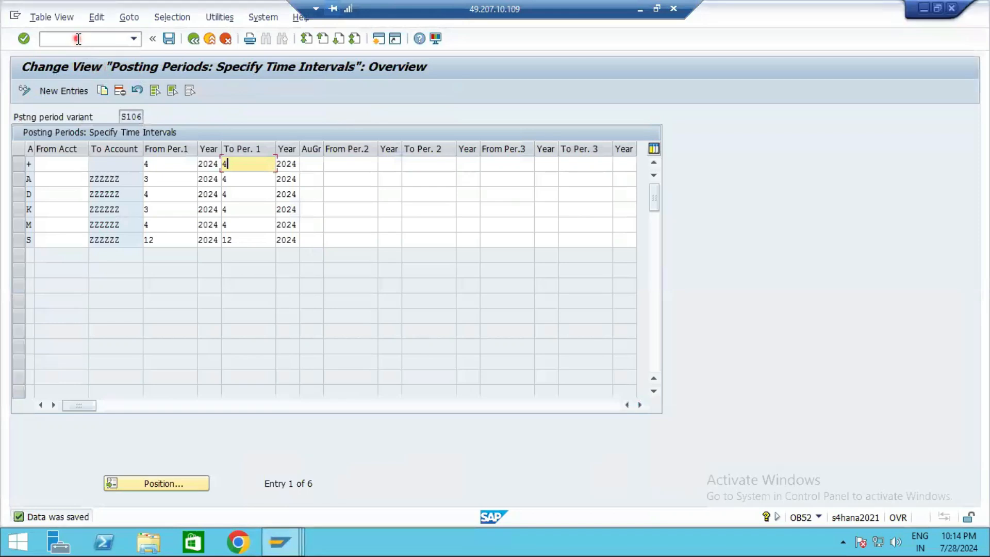
text(/NFBN1)
key(Return)
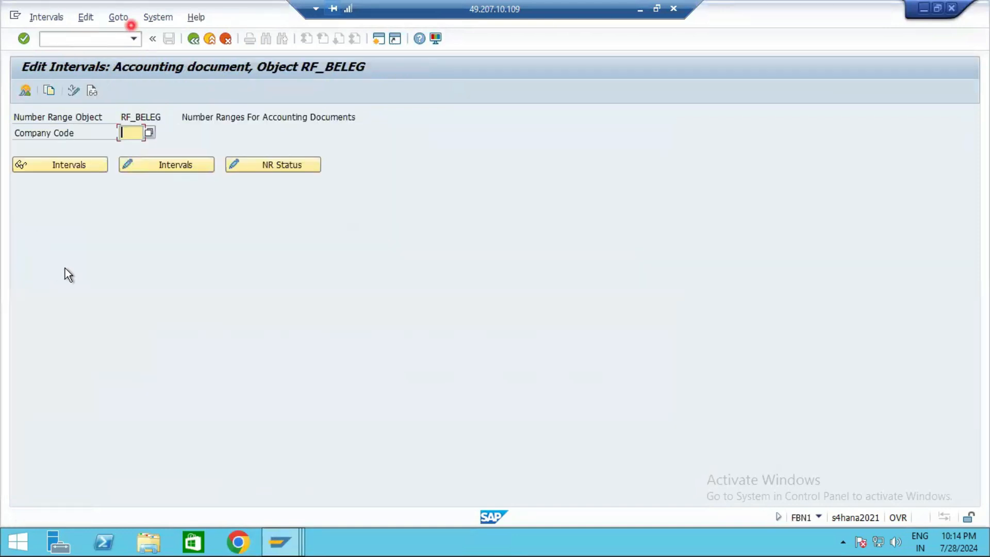
text(6106)
click(159, 170)
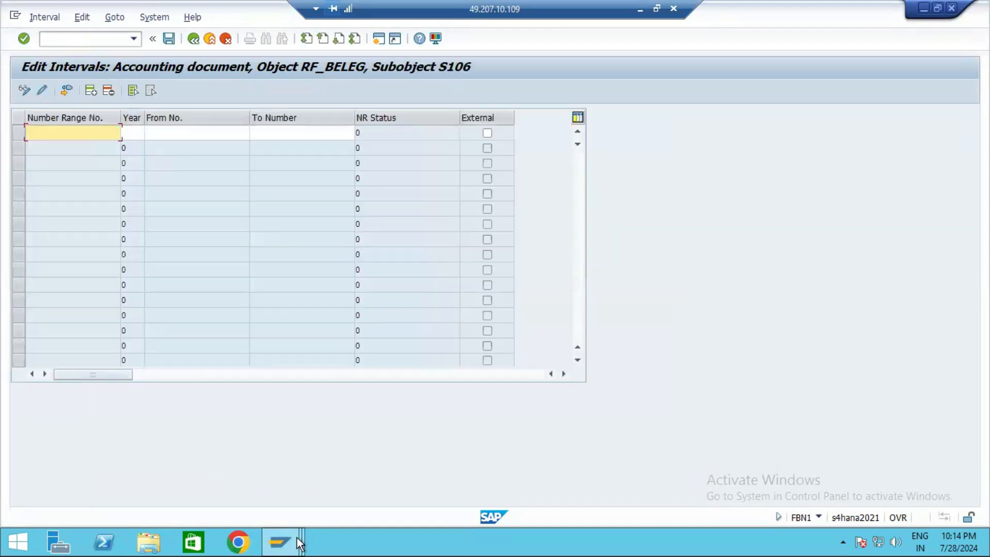
Step: Check the missing number range in the F-02 session and enter number range 04 for year 2024 in the FBN1 intervals
click(286, 544)
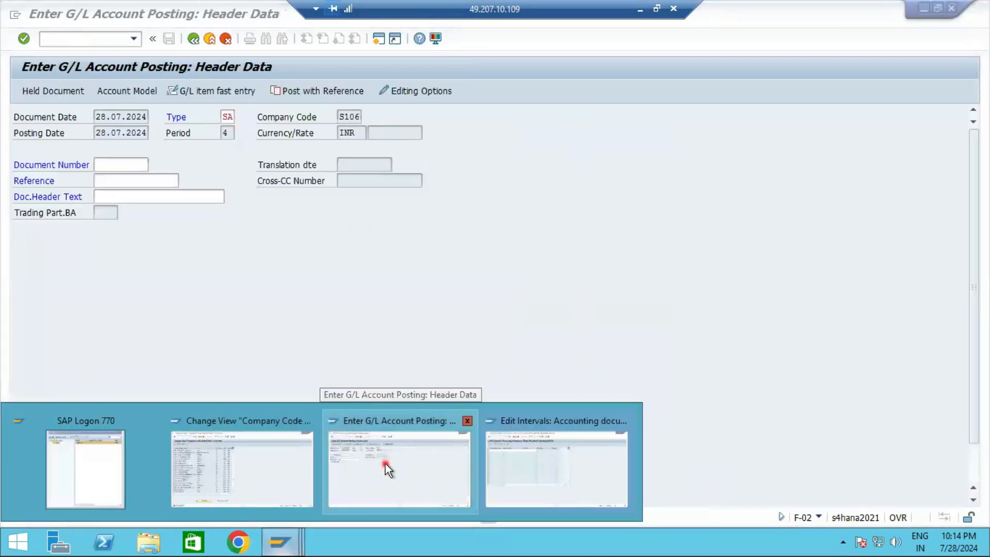
click(385, 463)
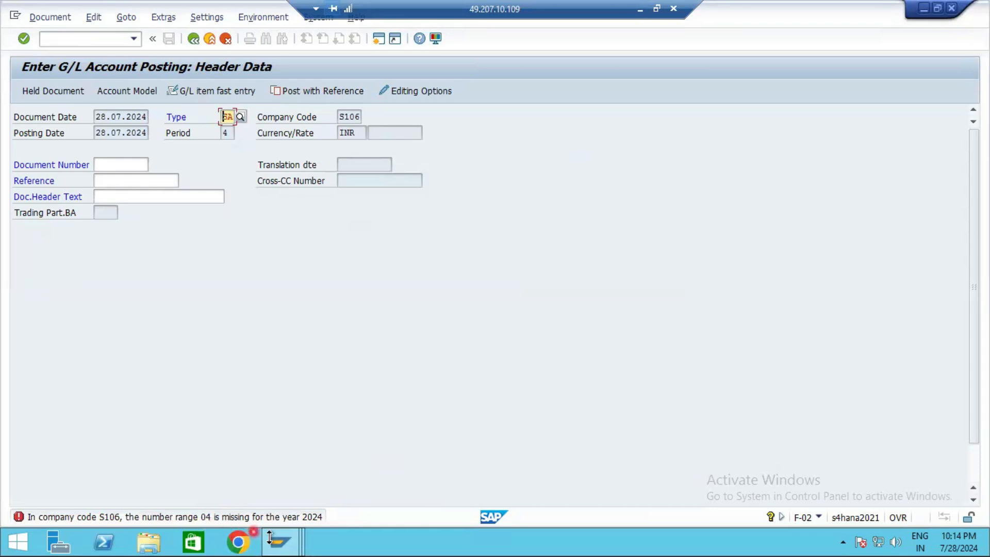
click(292, 538)
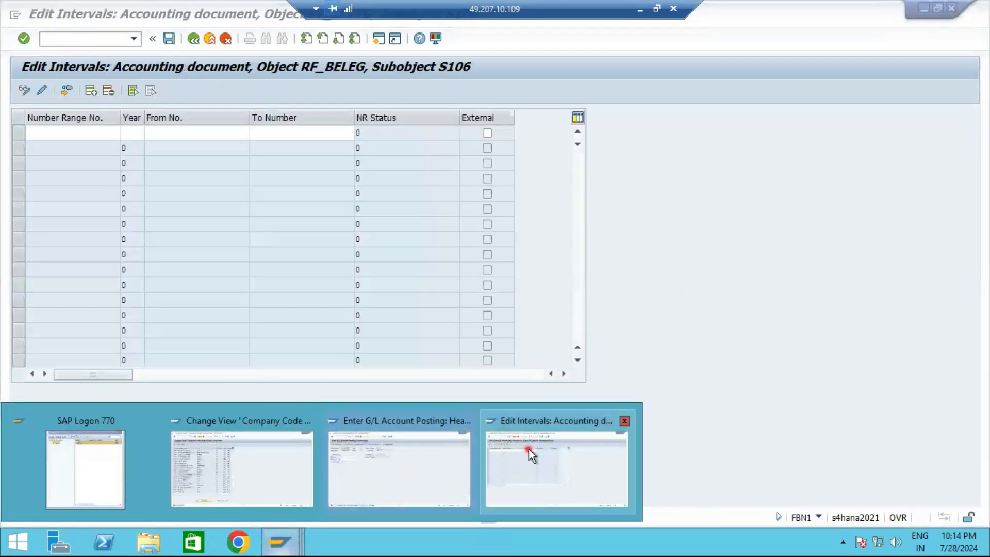
click(528, 449)
text(04)
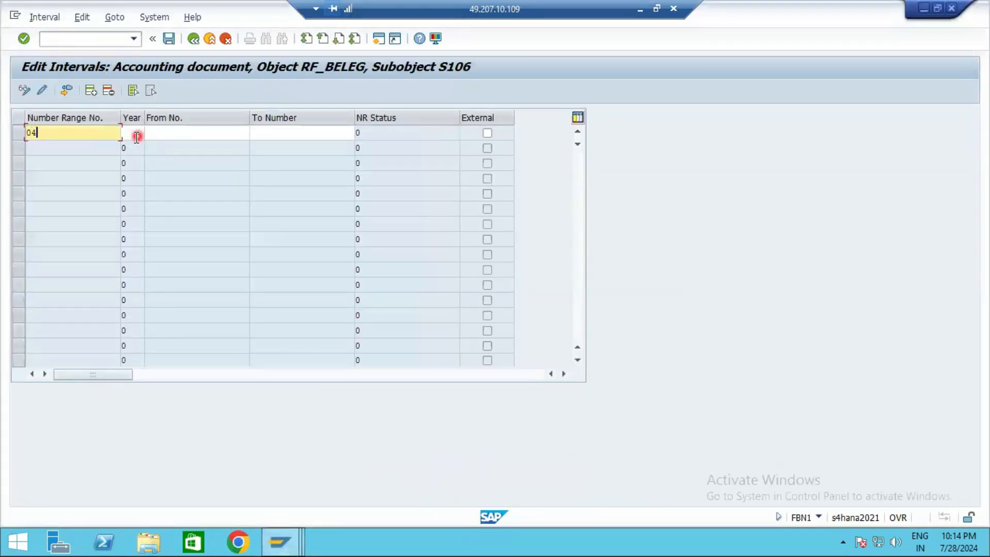
key(Tab)
text(2024)
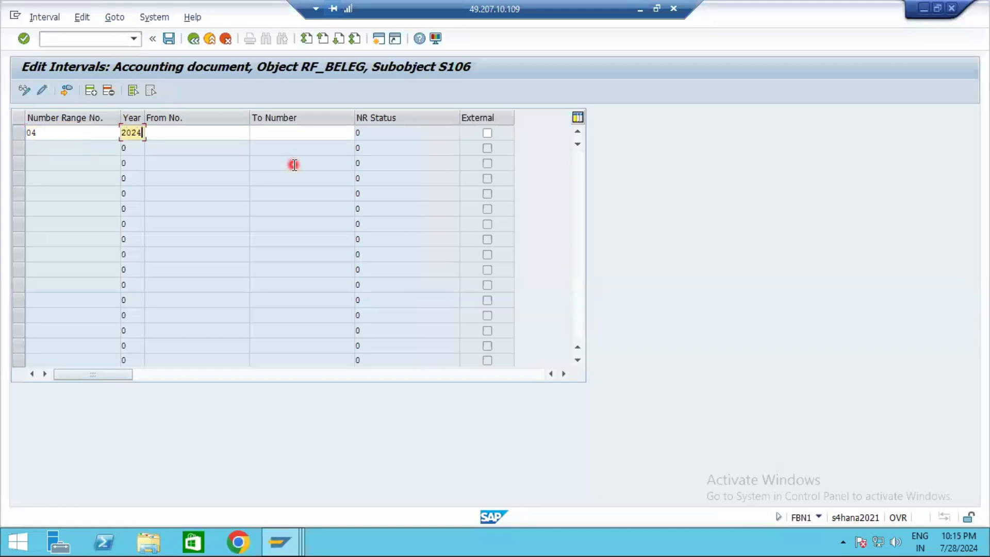
Step: Set the interval of number range 04 from 400 to 499, save it and acknowledge the transport notice
click(233, 133)
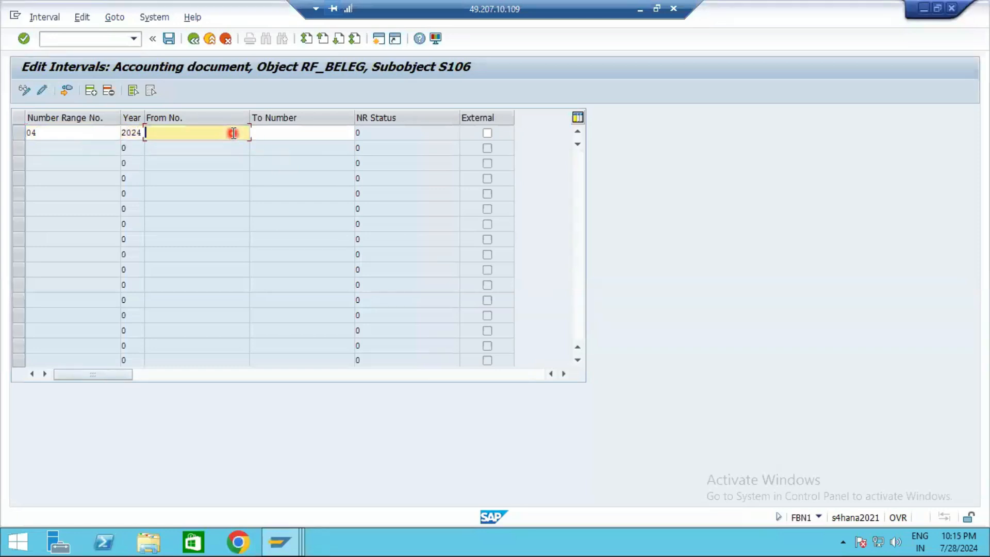
text(400)
key(BackSpace)
text(1)
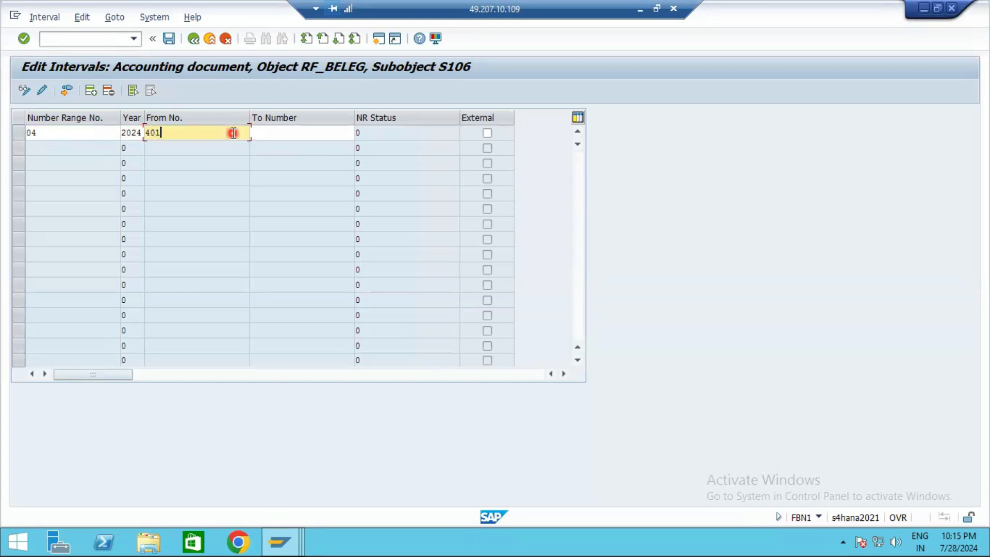
click(292, 132)
text(199)
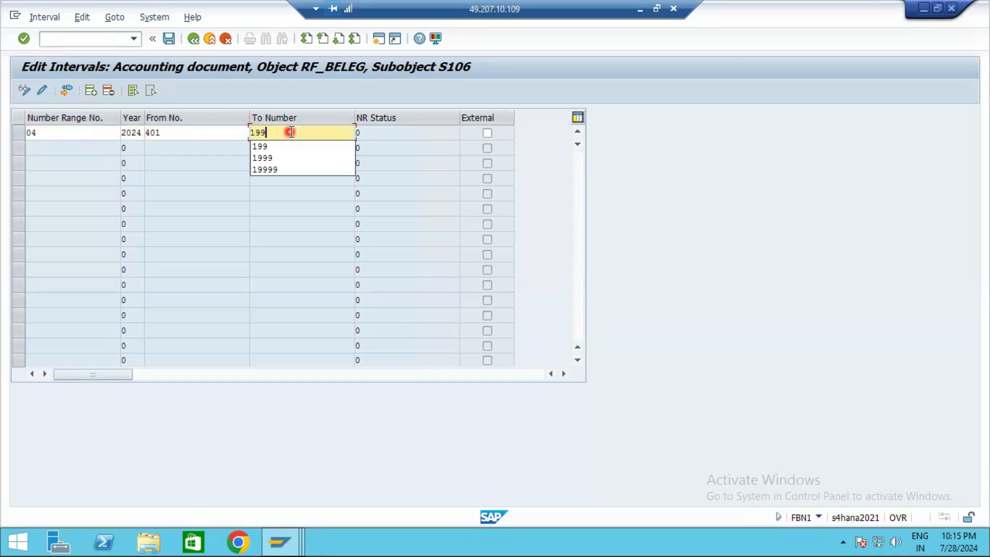
key(BackSpace)
key(BackSpace)
key(BackSpace)
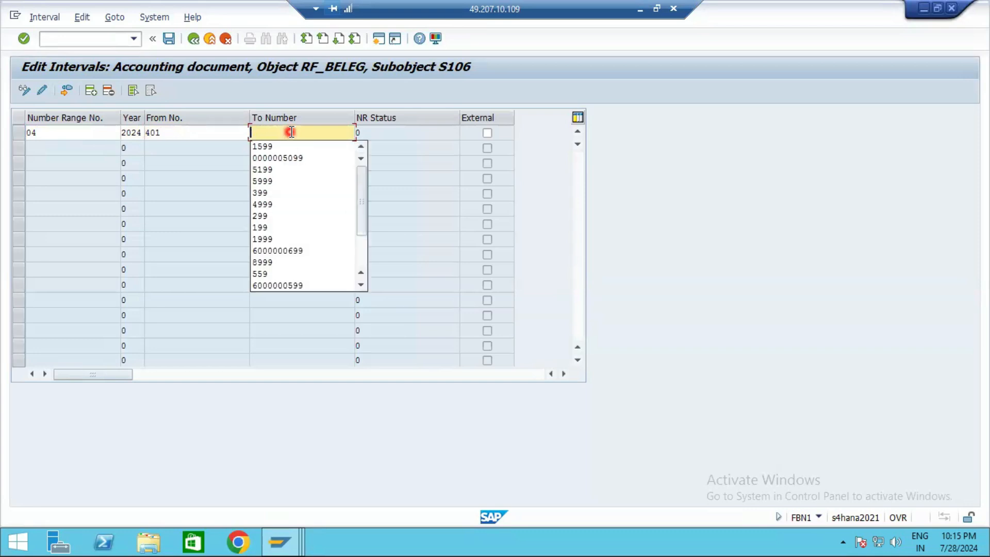
text(499)
click(176, 133)
text(401)
key(BackSpace)
text(0)
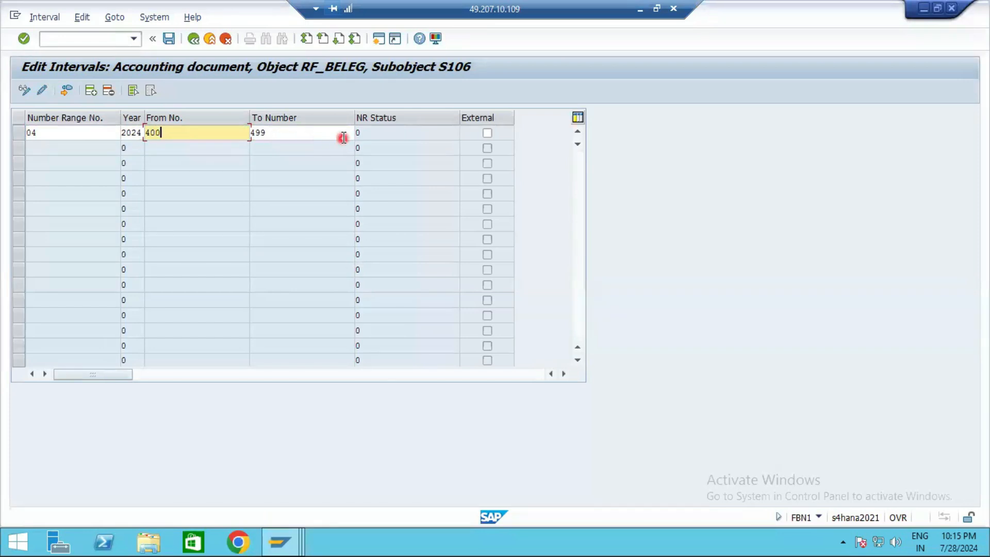
key(Return)
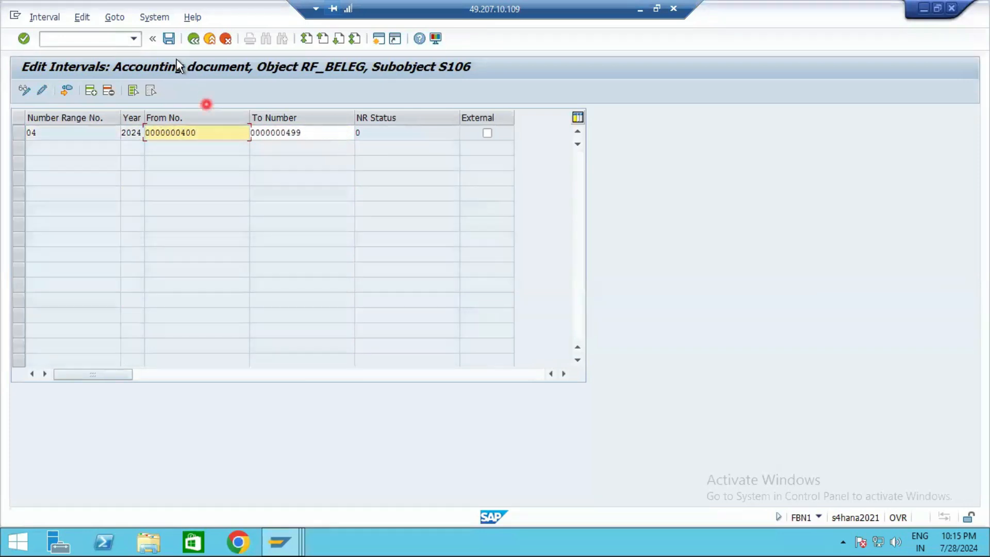
click(167, 39)
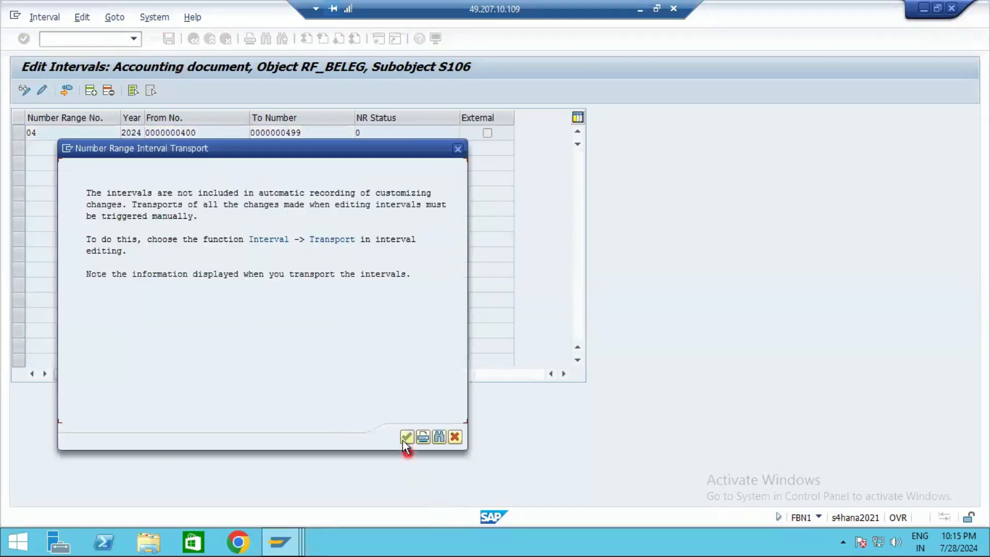
click(406, 438)
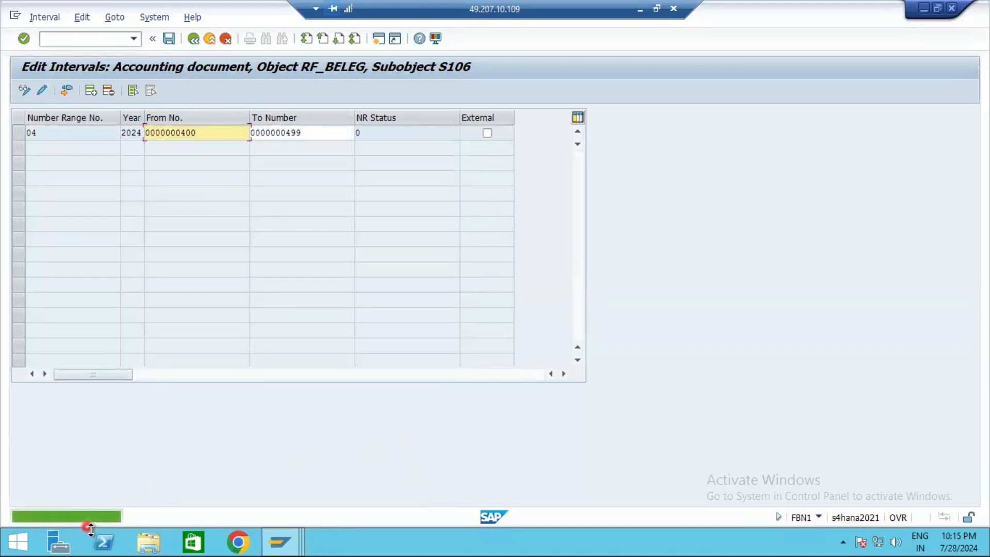
Step: Return to the F-02 session and submit the document header for company code S106 again
click(295, 536)
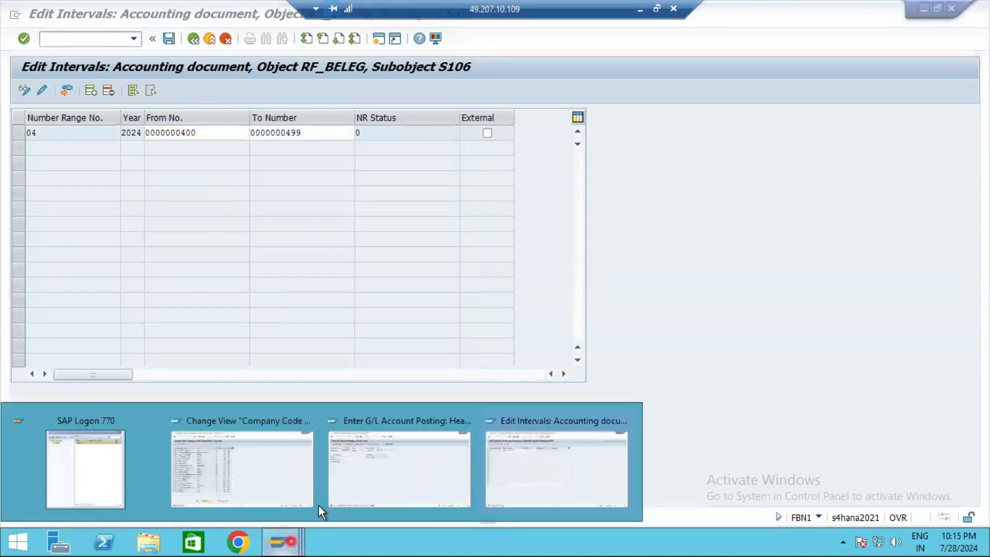
click(352, 443)
key(Return)
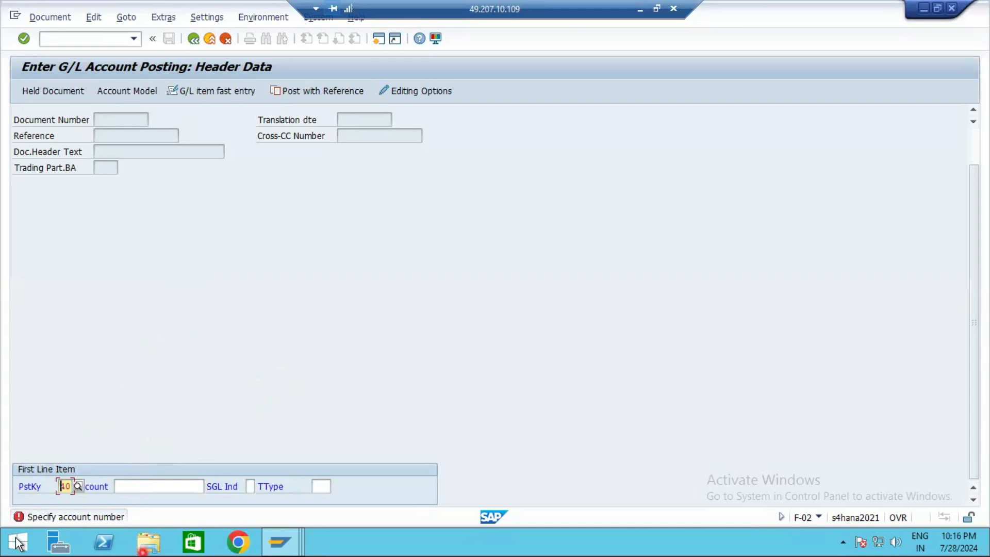
Step: Submit account 1000 for the first line item and read the details of the message about the posting period
click(73, 485)
click(99, 485)
click(127, 484)
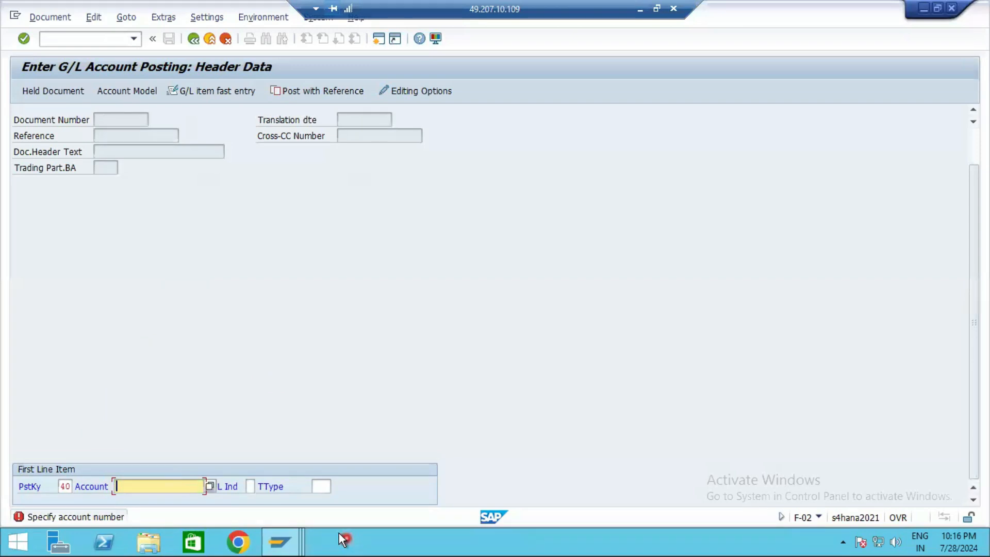
text(1000)
key(Return)
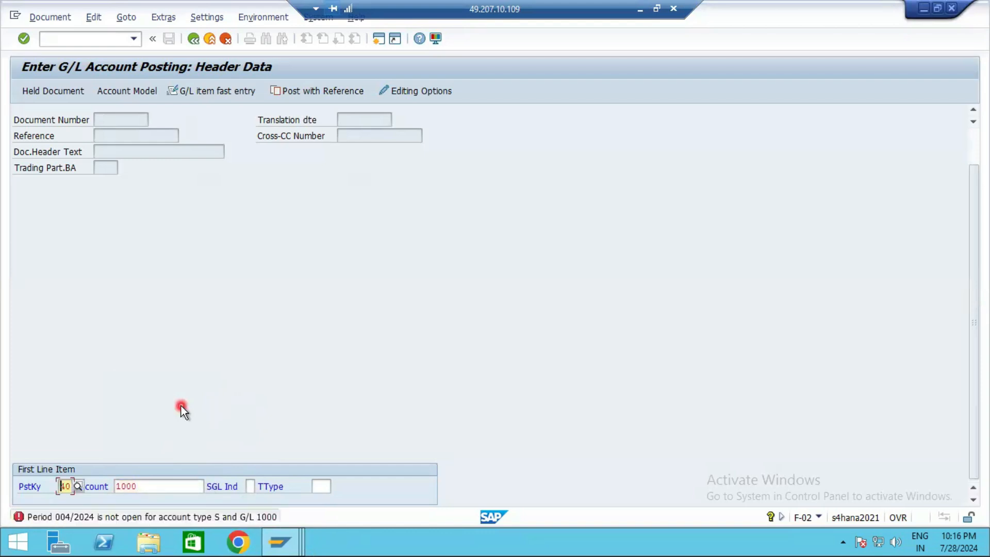
double_click(145, 518)
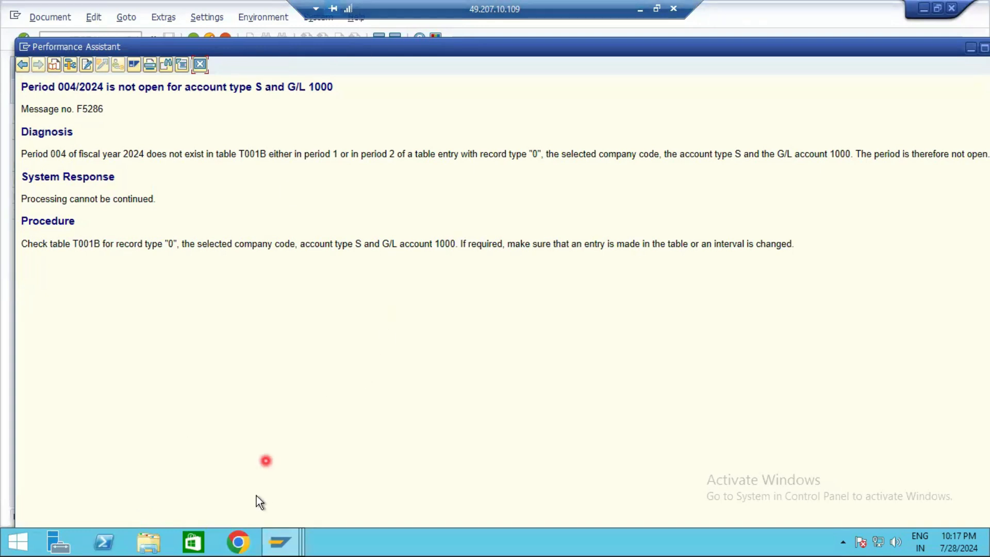
Step: Switch to the number range session and open the OB52 posting periods for posting period variant S106
click(279, 541)
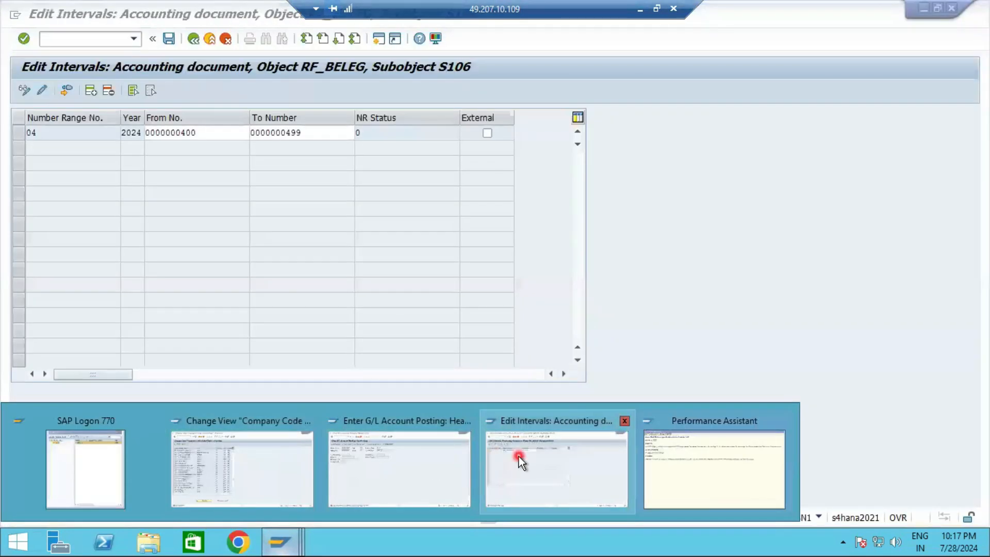
click(539, 452)
click(85, 38)
text(/NB)
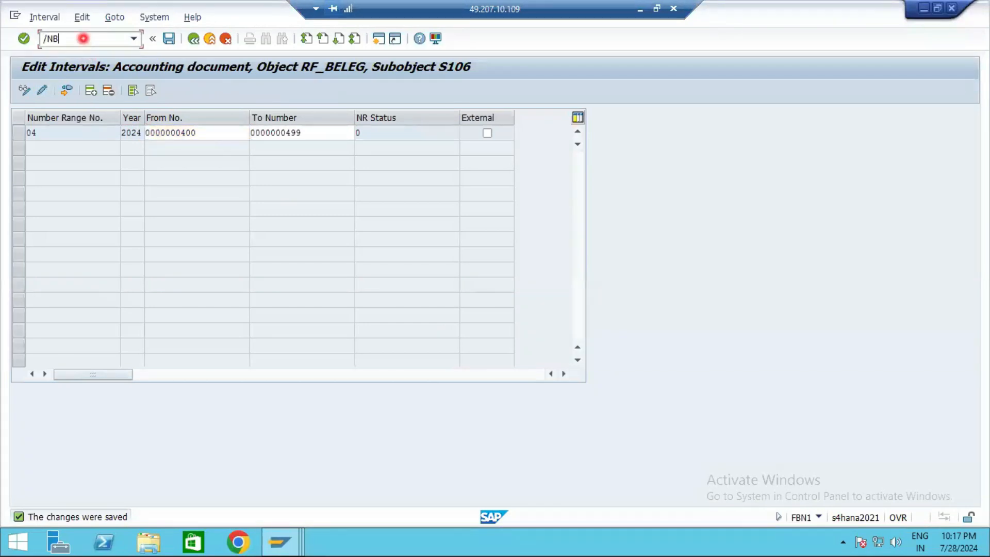
key(BackSpace)
text(OB52)
key(Return)
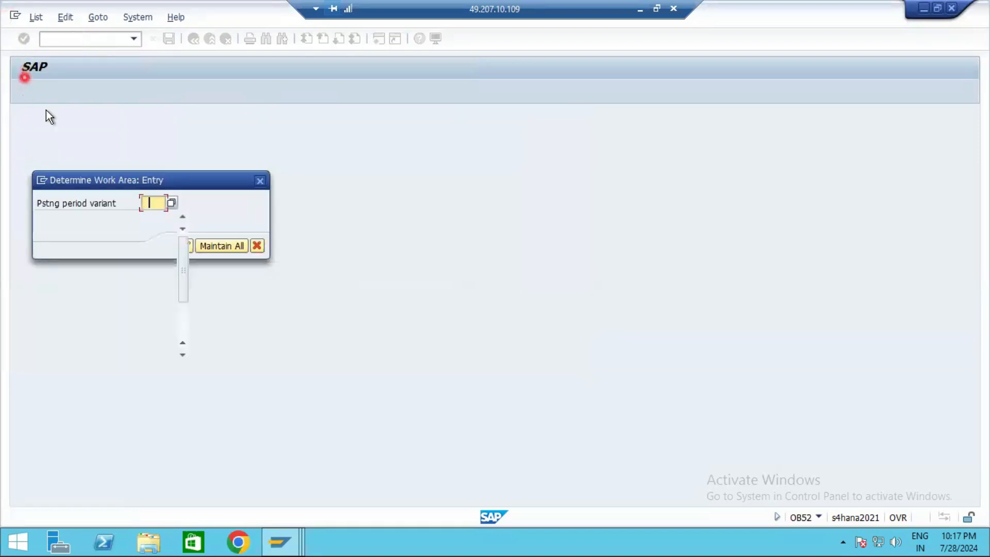
click(159, 218)
key(Return)
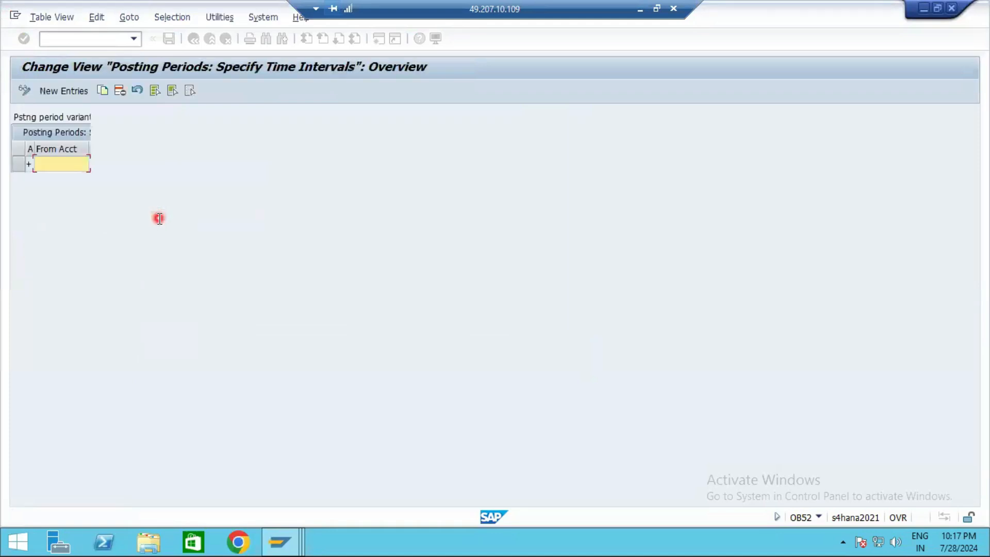
Step: Set the first interval of account type S from period 4 to period 4 and save it under customizing request MAHK905571
double_click(165, 242)
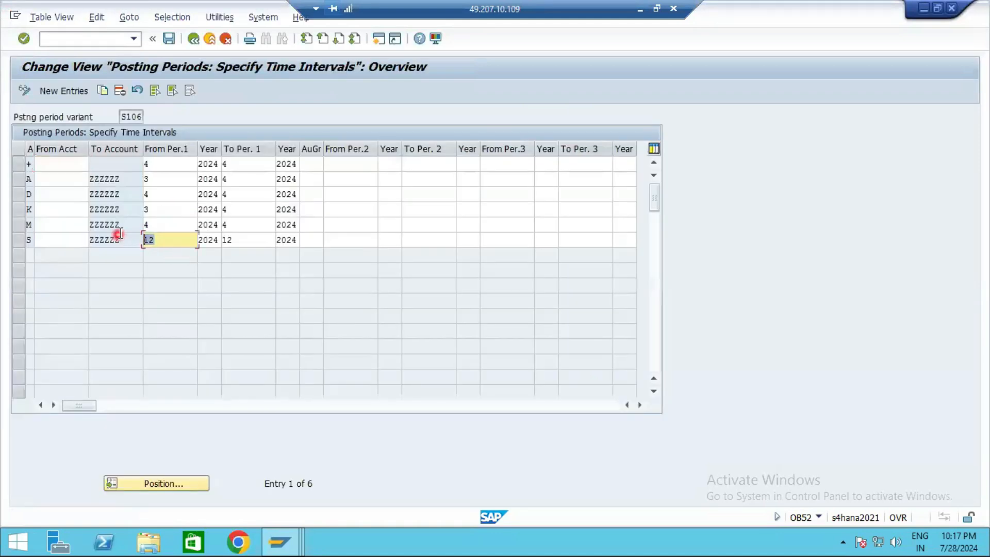
text(4)
double_click(247, 240)
text(4)
click(168, 39)
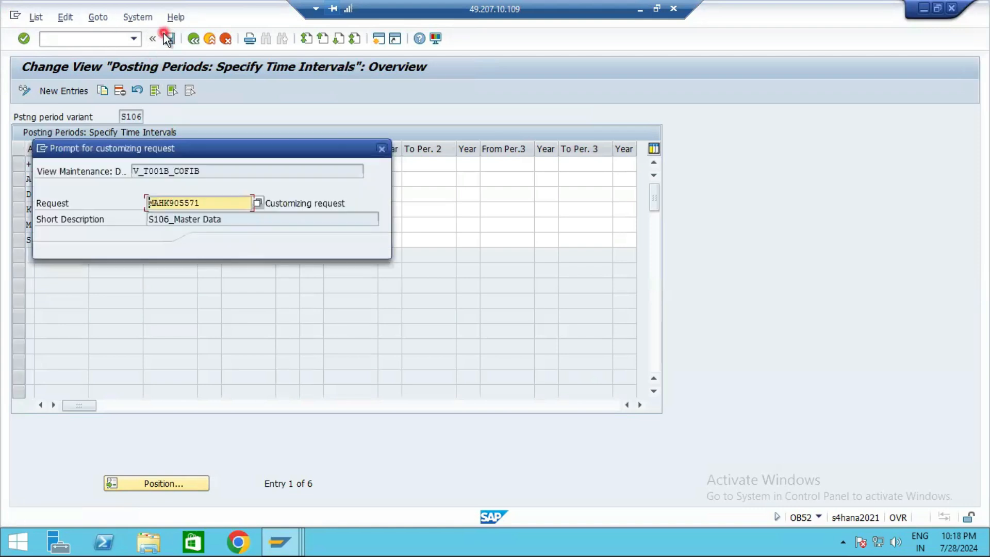
click(214, 248)
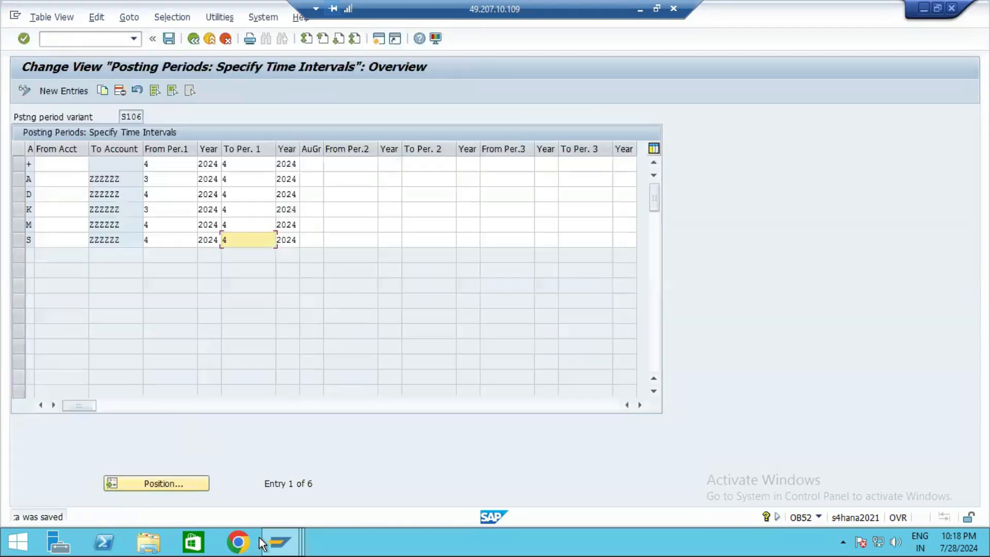
Step: Return to the F-02 session, resubmit the first line item and enter an amount of 1200 for the Land account
click(289, 536)
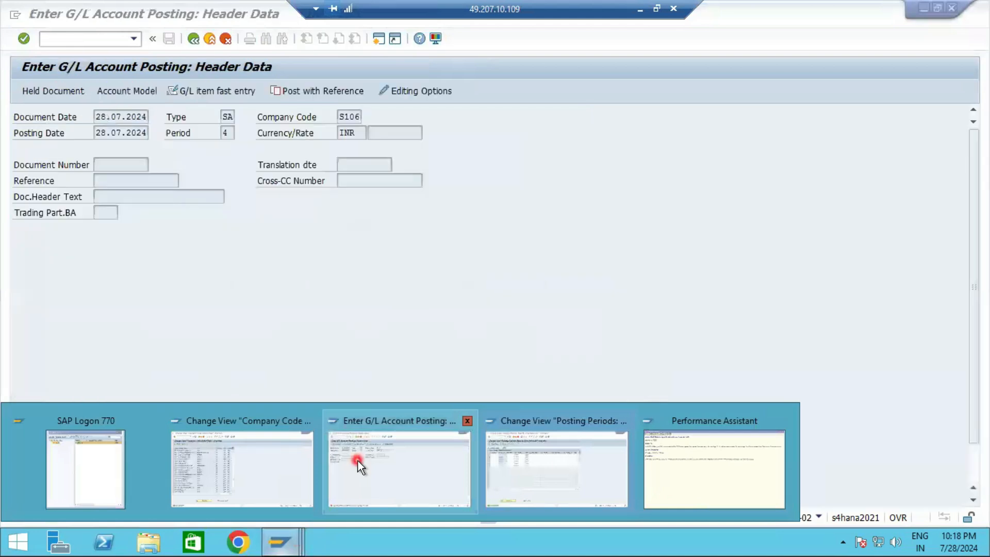
click(360, 467)
key(Return)
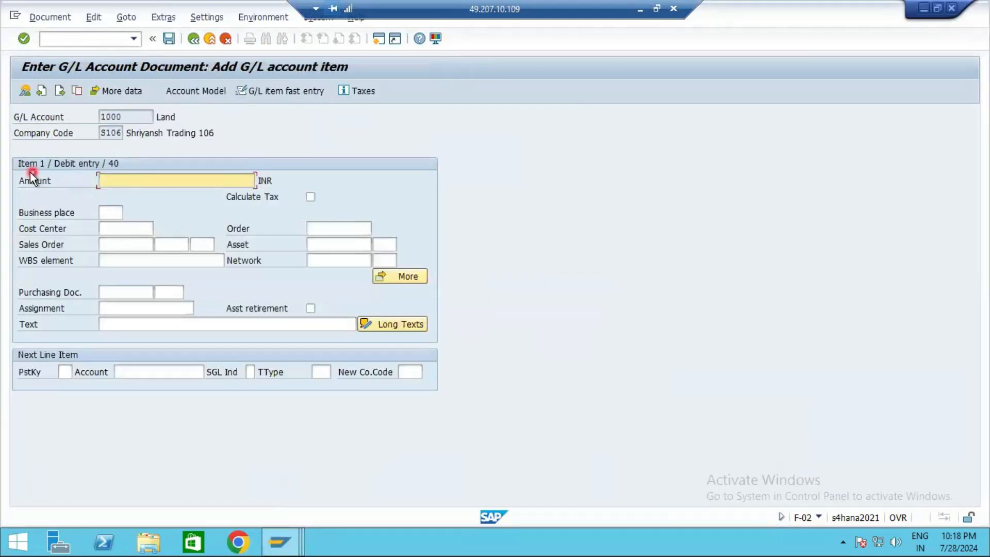
click(128, 183)
text(1200)
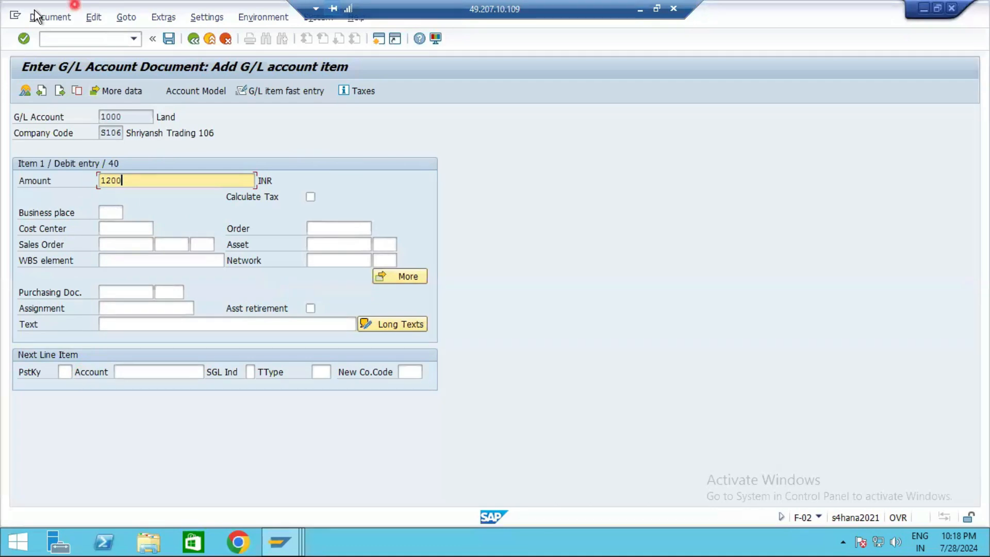
Step: Switch to the company code global data session and open transaction FS00 there
click(294, 538)
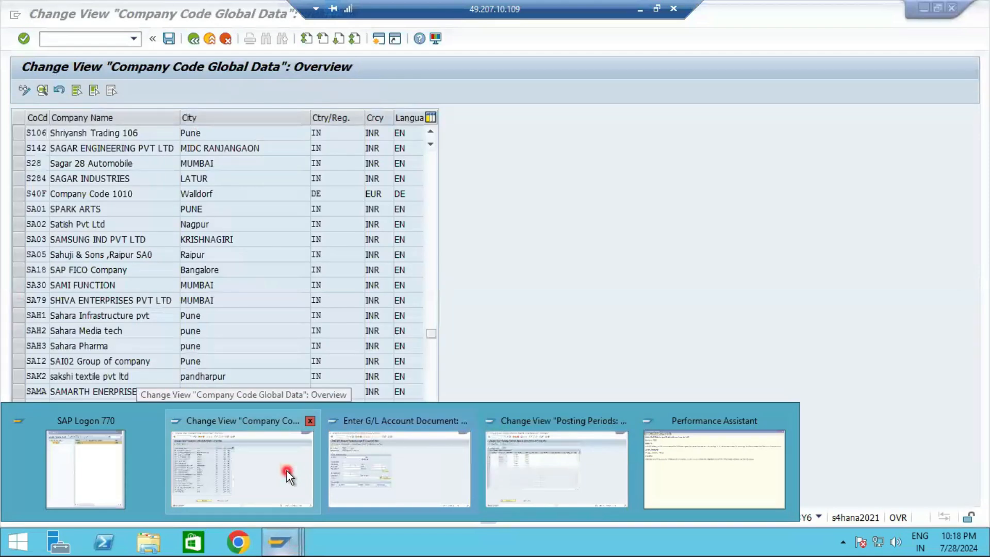
click(252, 471)
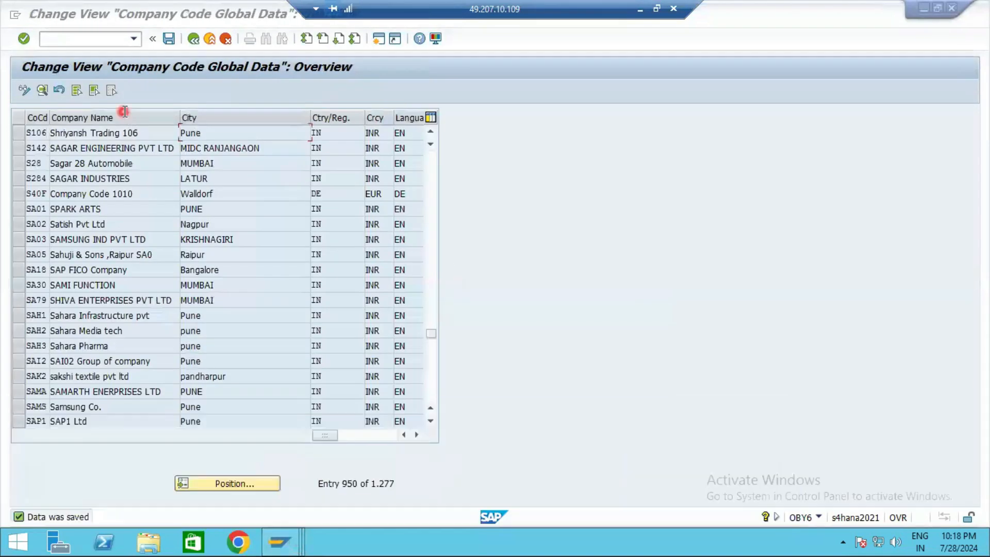
click(86, 45)
text(FS0)
key(Return)
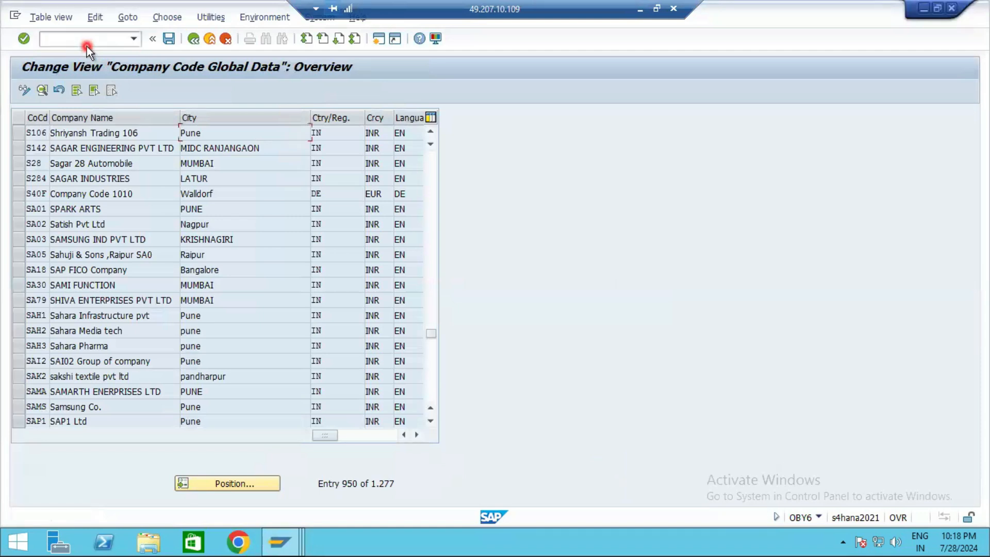
click(87, 47)
text(/NFS0)
key(Return)
text(FS00)
key(Return)
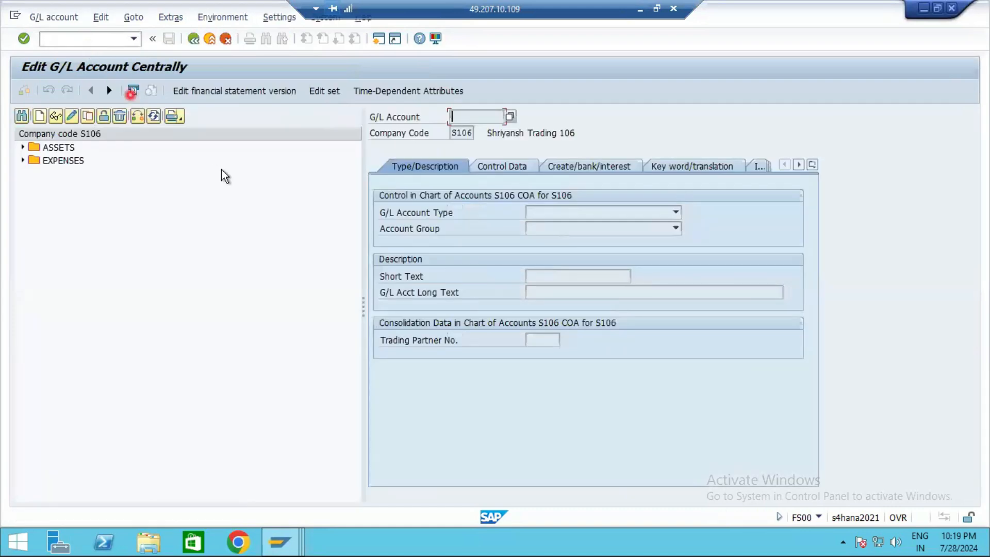
Step: Display the document creation and field status group settings of G/L account 1000 Land and return to the F-02 document
double_click(78, 161)
click(602, 166)
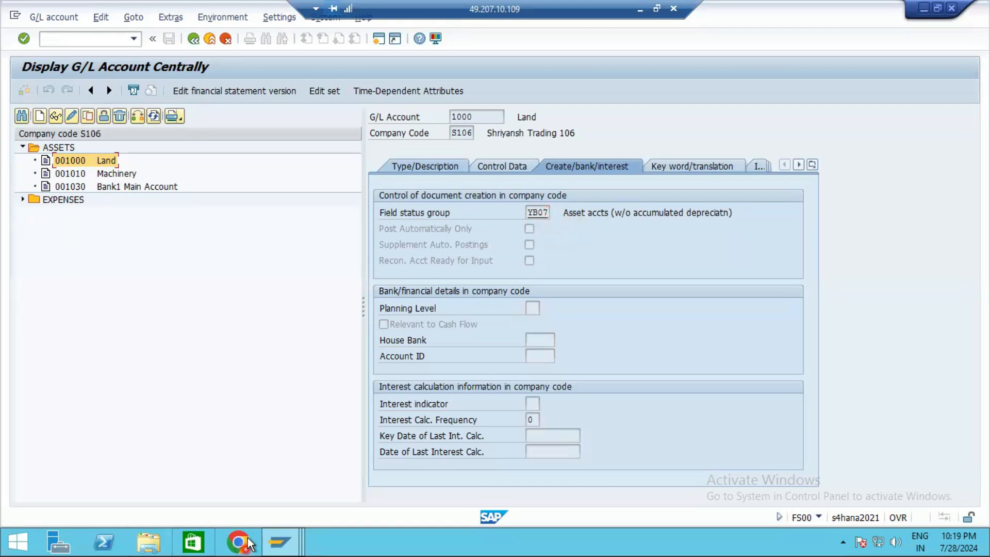
click(280, 542)
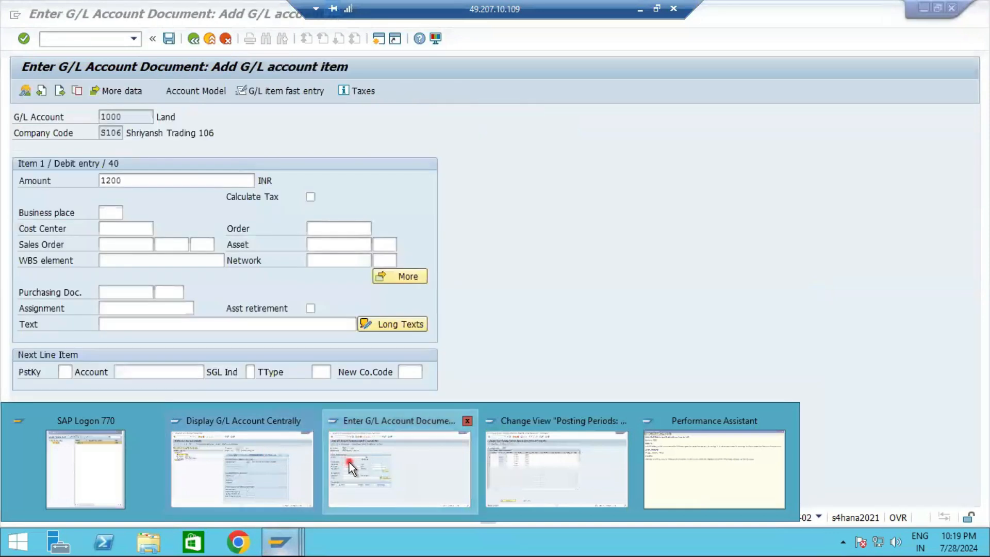
click(348, 461)
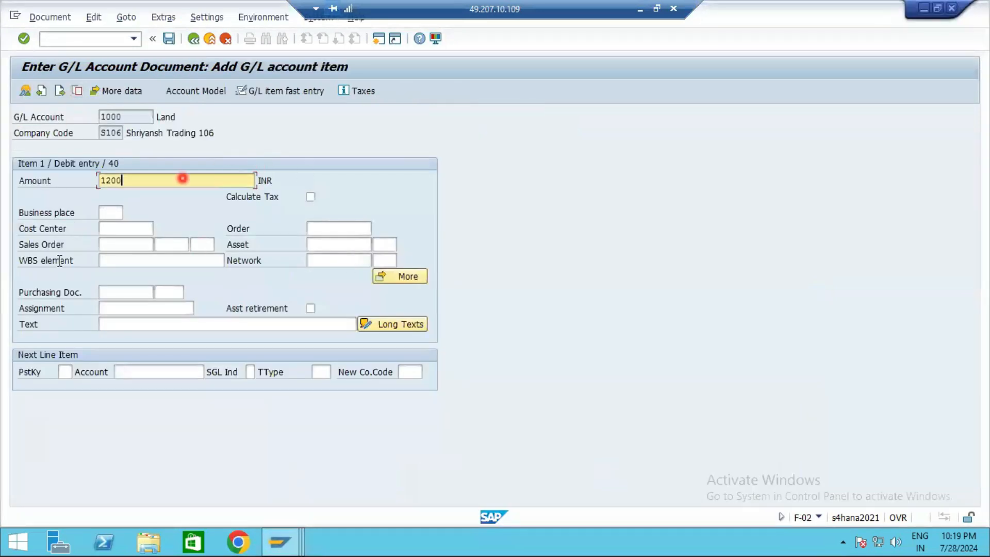
Step: Add a next line item with posting key 50 and account 2000, and set its assignment to 123
click(65, 372)
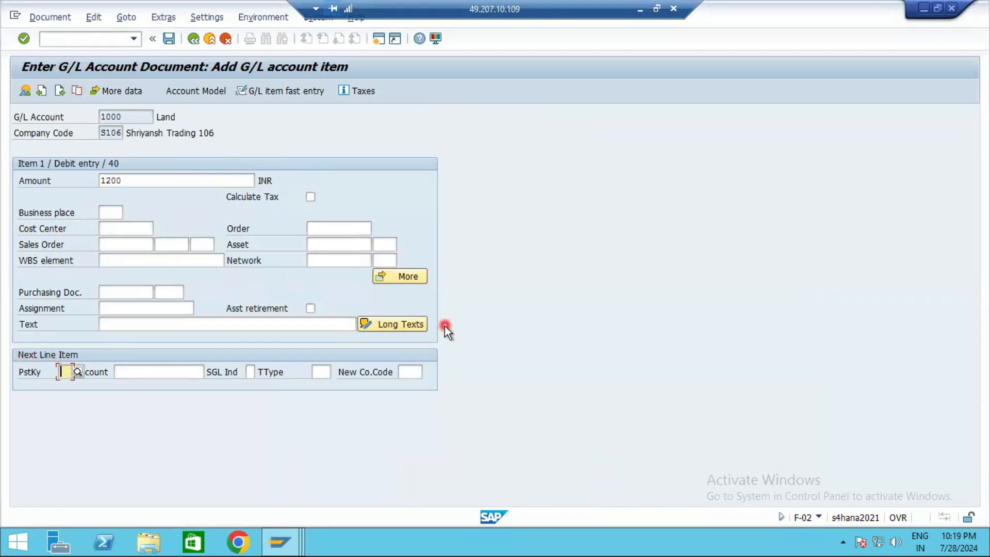
text(50)
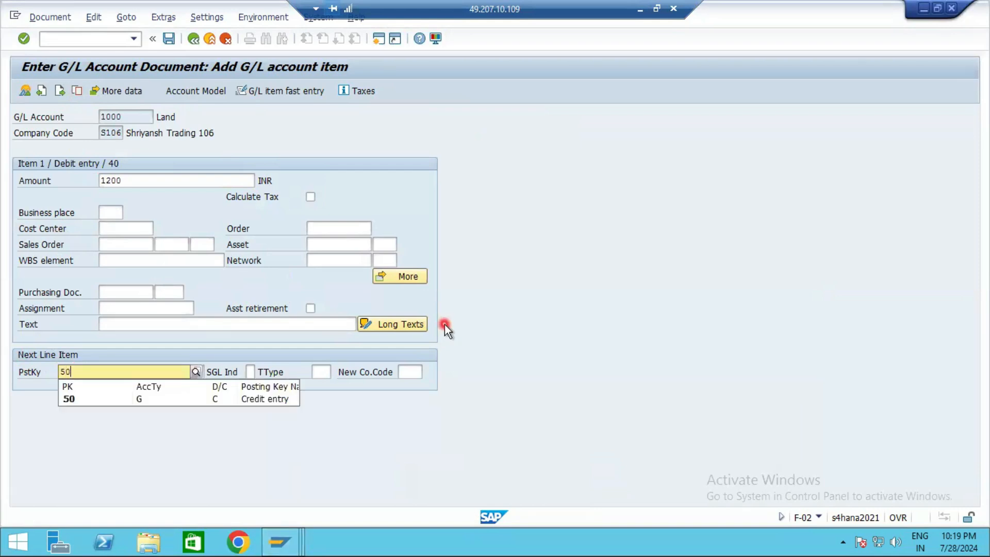
click(218, 404)
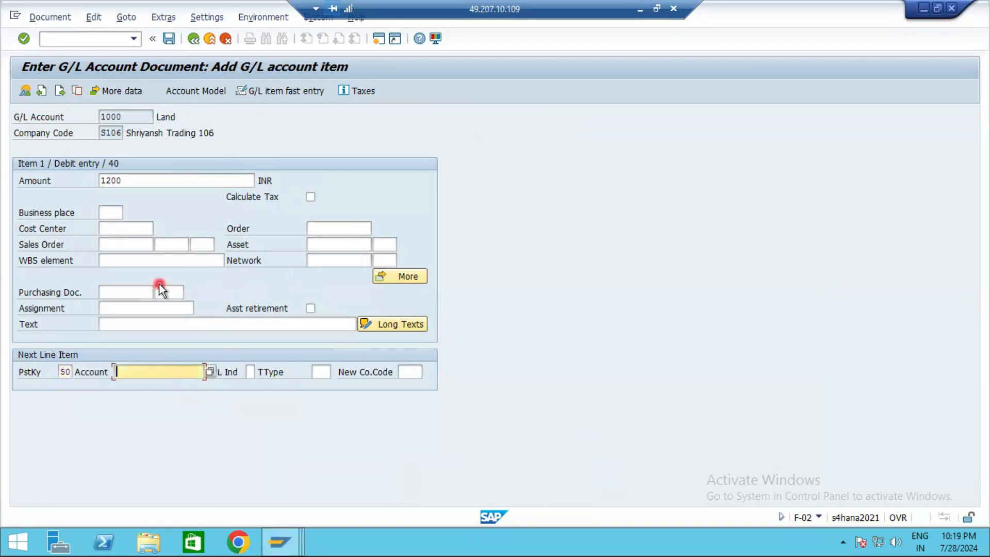
text(2000)
key(Return)
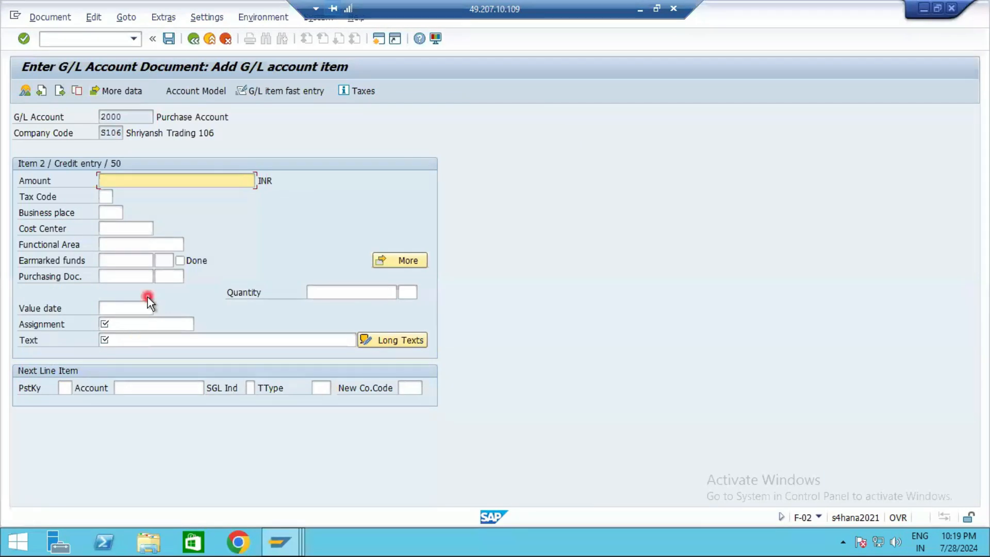
click(140, 324)
text(123)
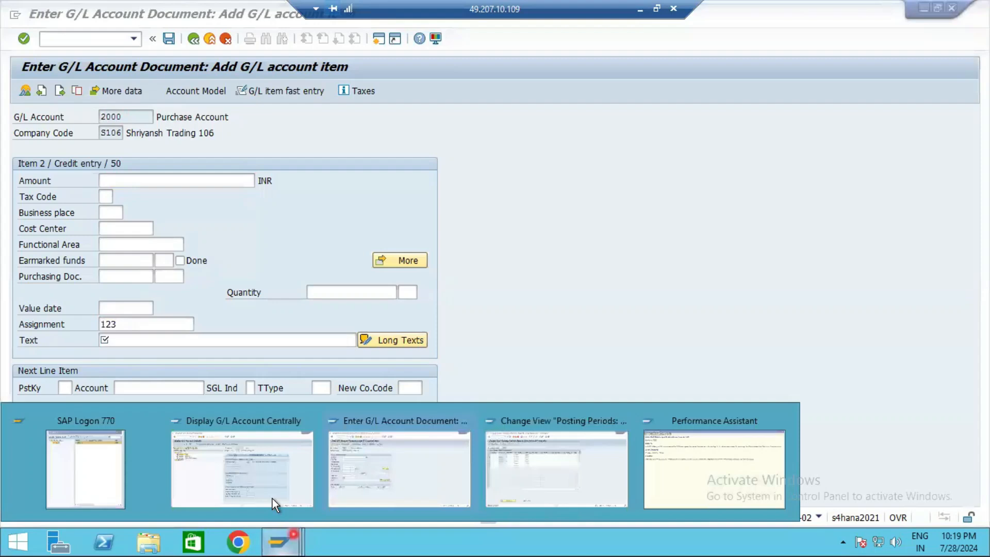
Step: Check the field status group of G/L account 2000 Purchase Account in the FS00 session and return to the F-02 document
click(253, 480)
click(22, 200)
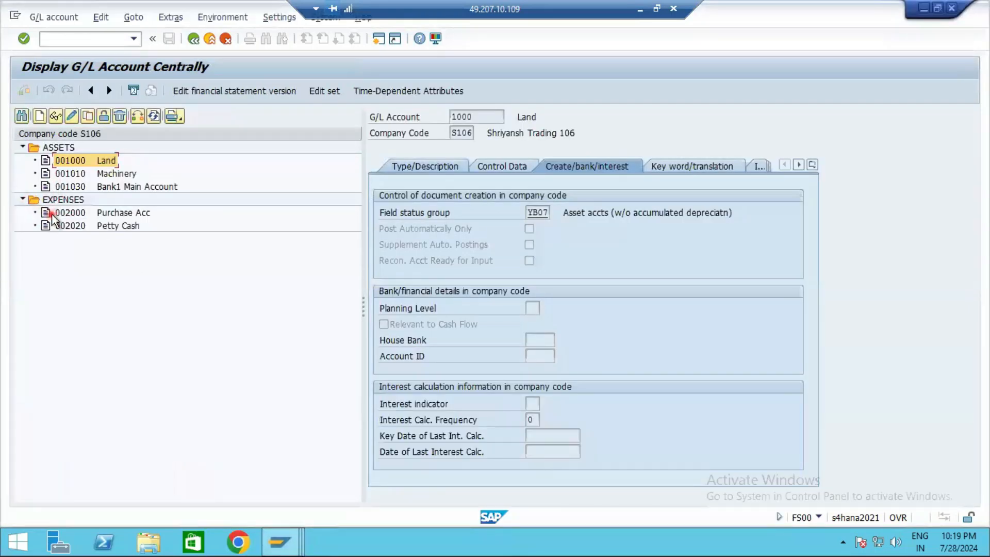
click(52, 212)
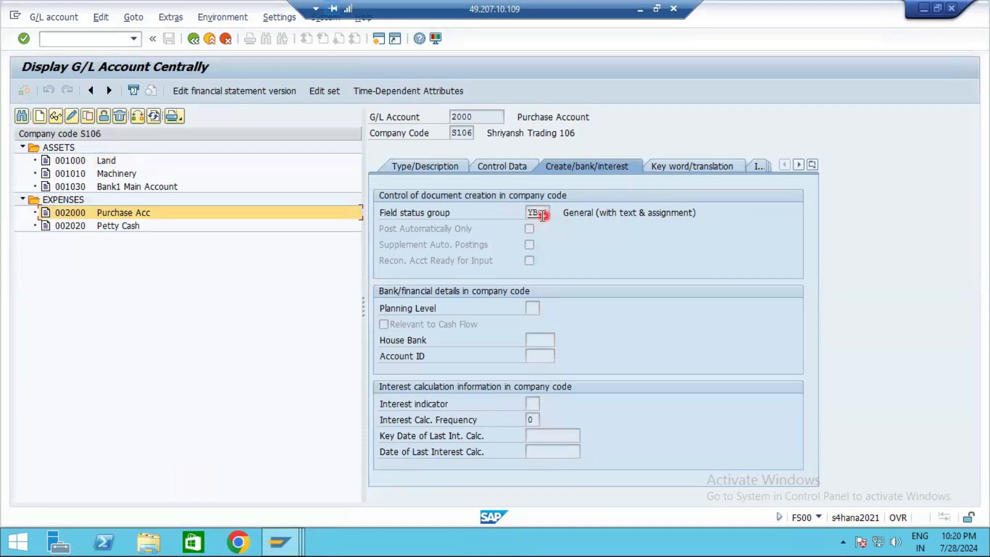
click(281, 542)
click(416, 443)
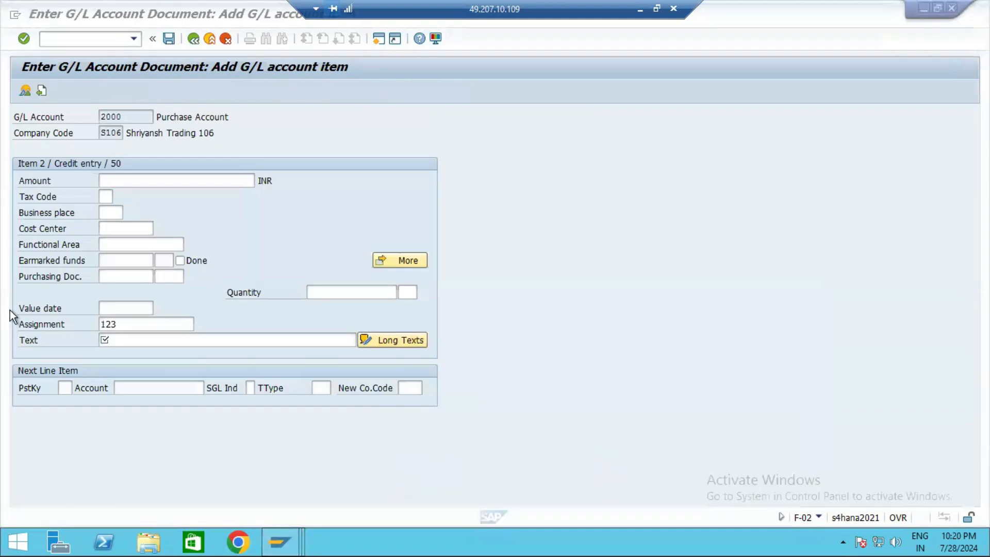
Step: Set the Purchase Account item's text to 12345 and its amount to 1200, and try to simulate the document
click(173, 343)
text(12345)
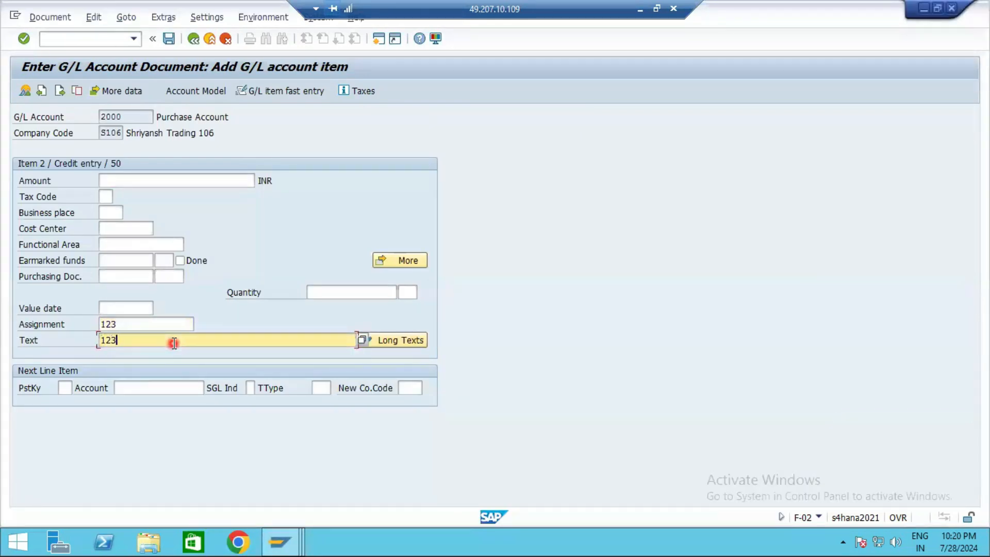
click(114, 178)
text(1200)
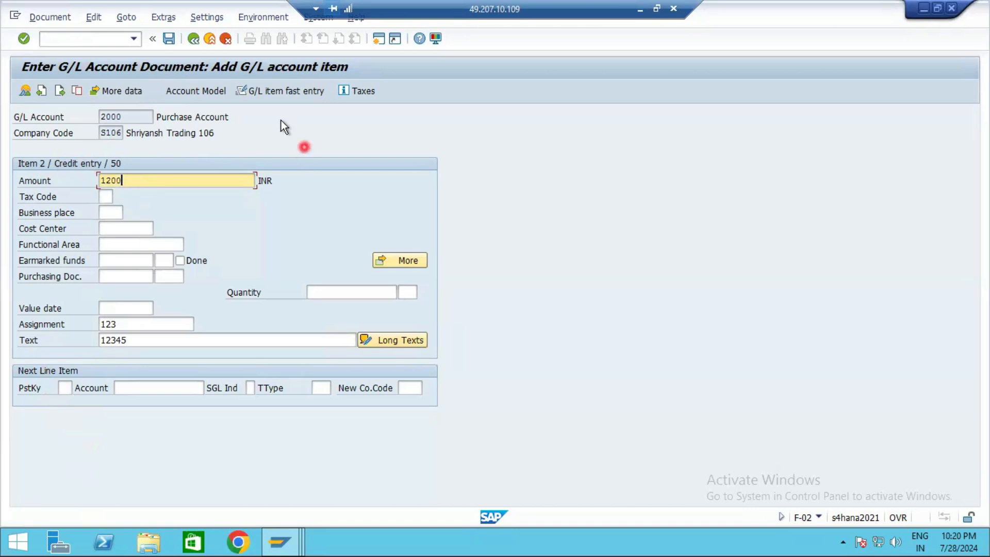
click(47, 18)
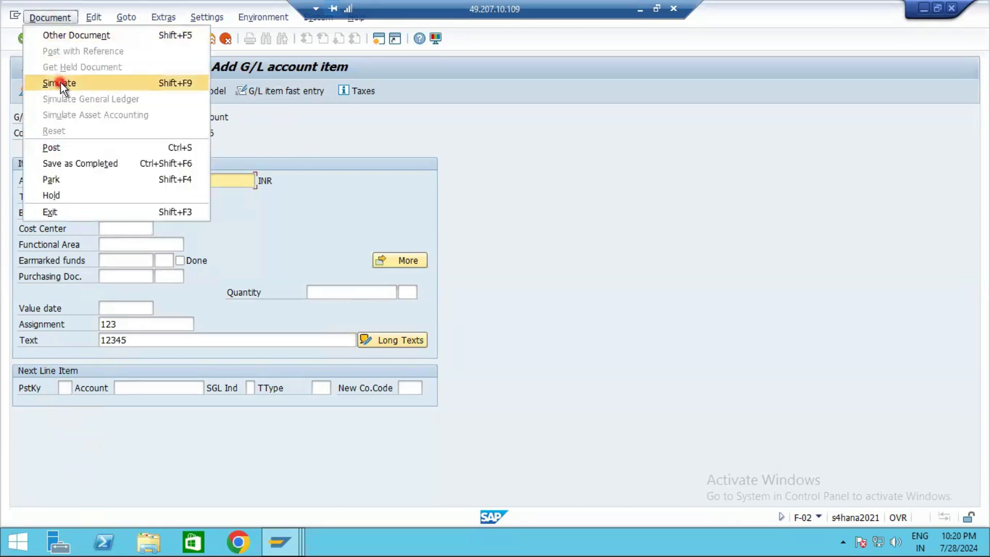
click(60, 82)
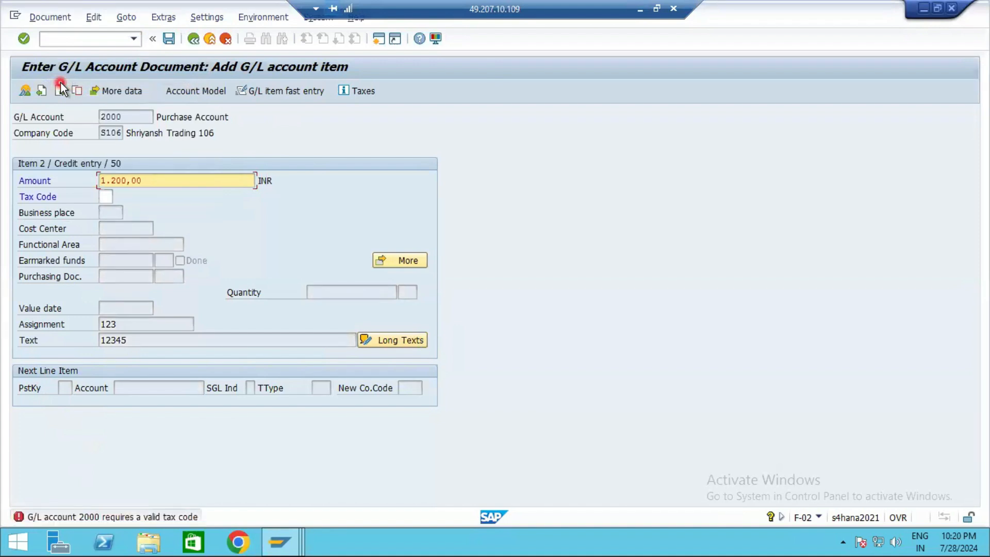
Step: View the available tax codes for the Purchase Account item, close the list without choosing one and cancel the item
click(105, 197)
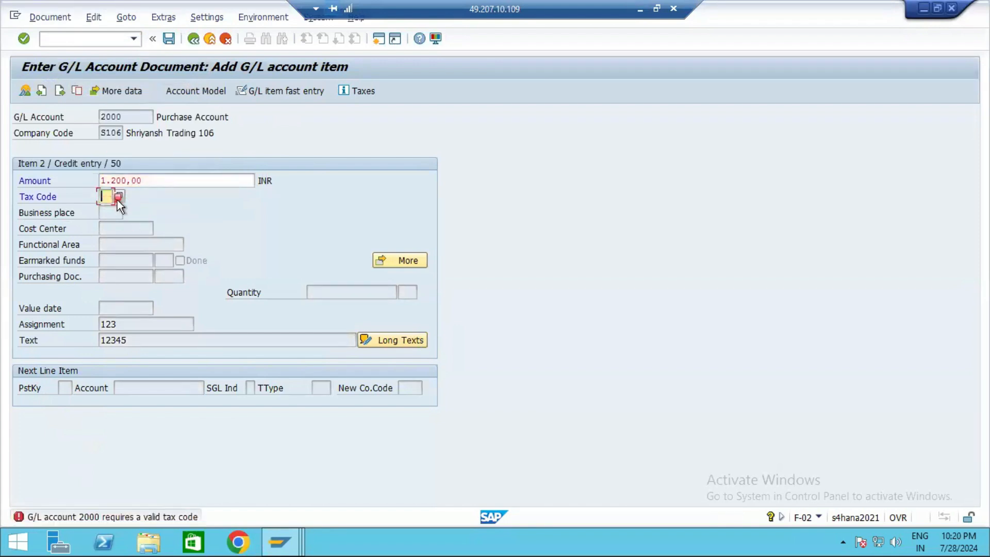
click(118, 198)
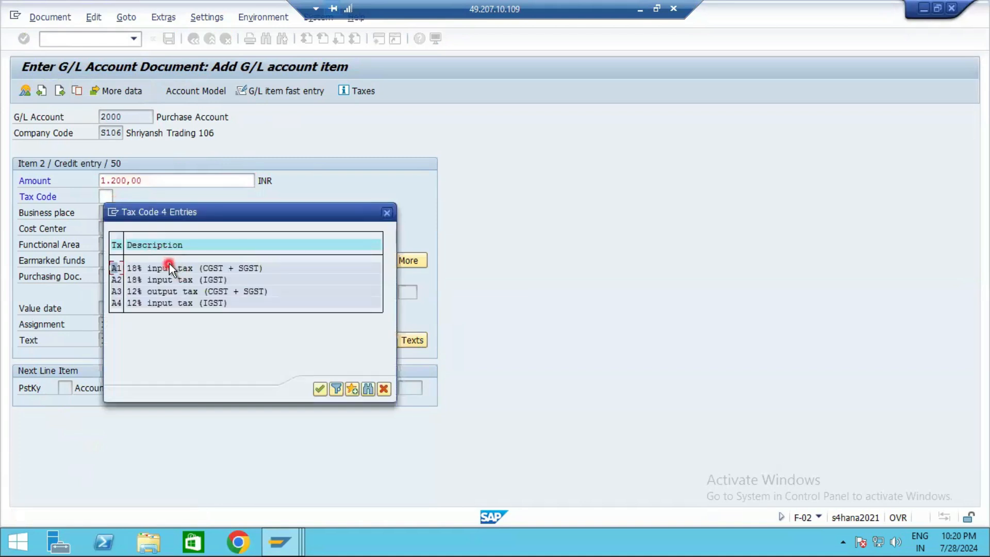
click(384, 389)
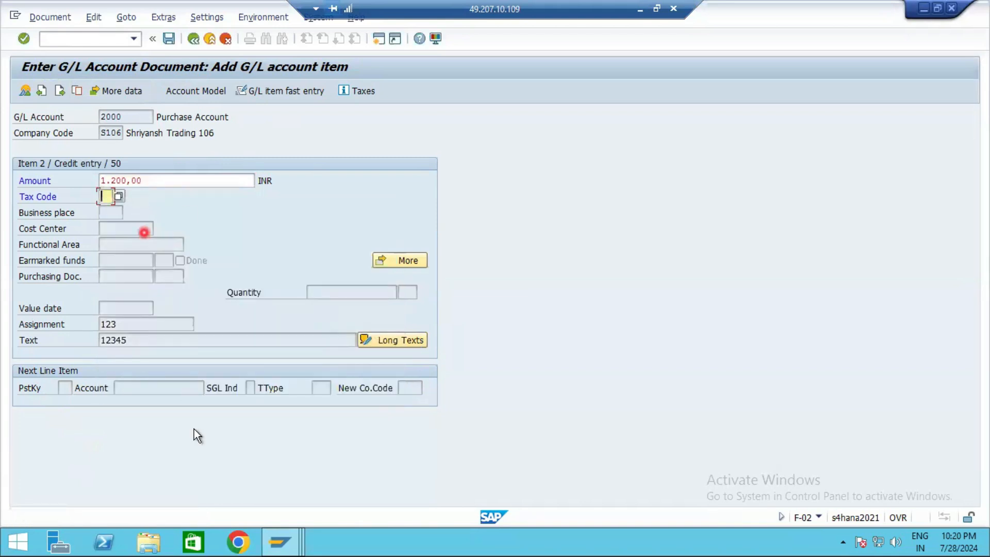
click(226, 39)
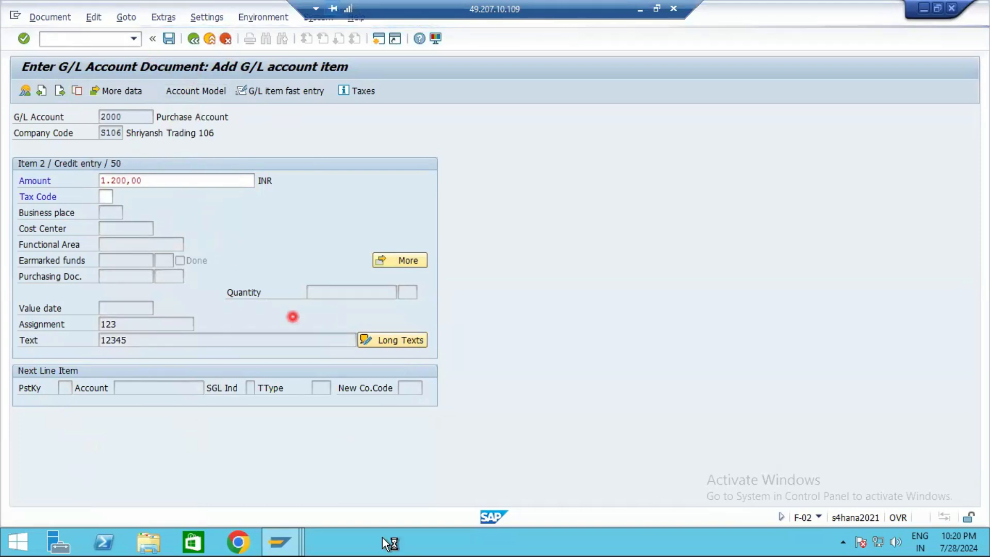
Step: In the FS00 session, clear the tax category in the control data of G/L account 2000 Purchase Account and save it
mouse_move(291, 537)
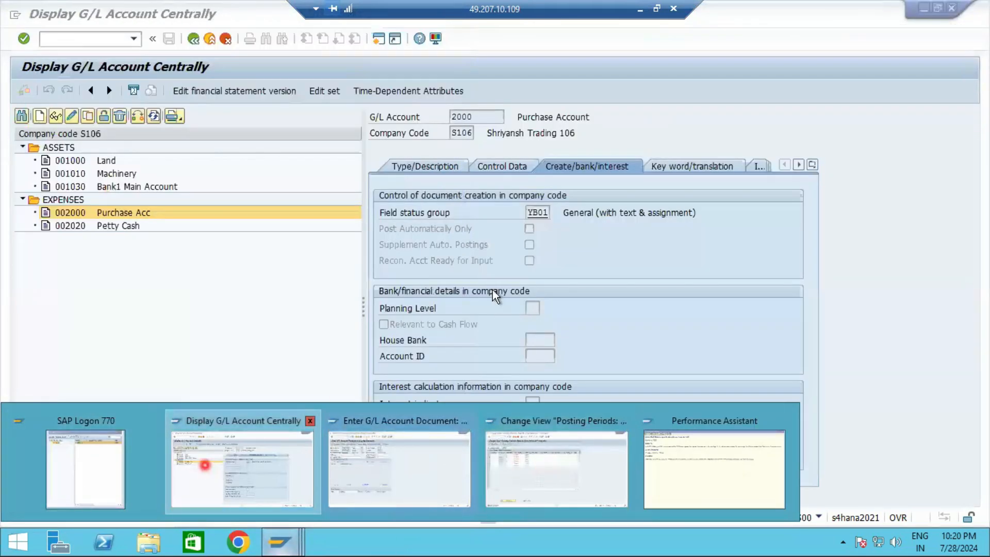
click(205, 465)
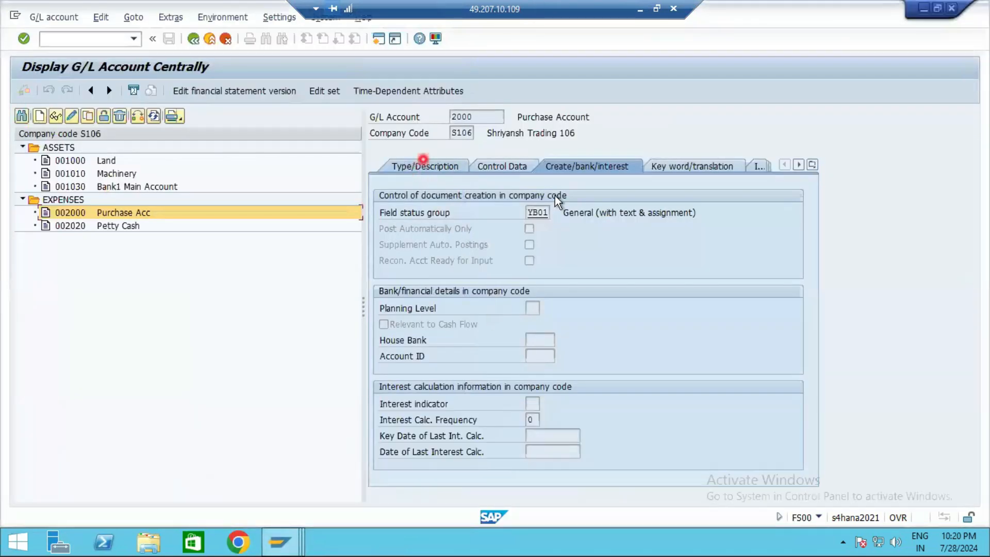
click(496, 173)
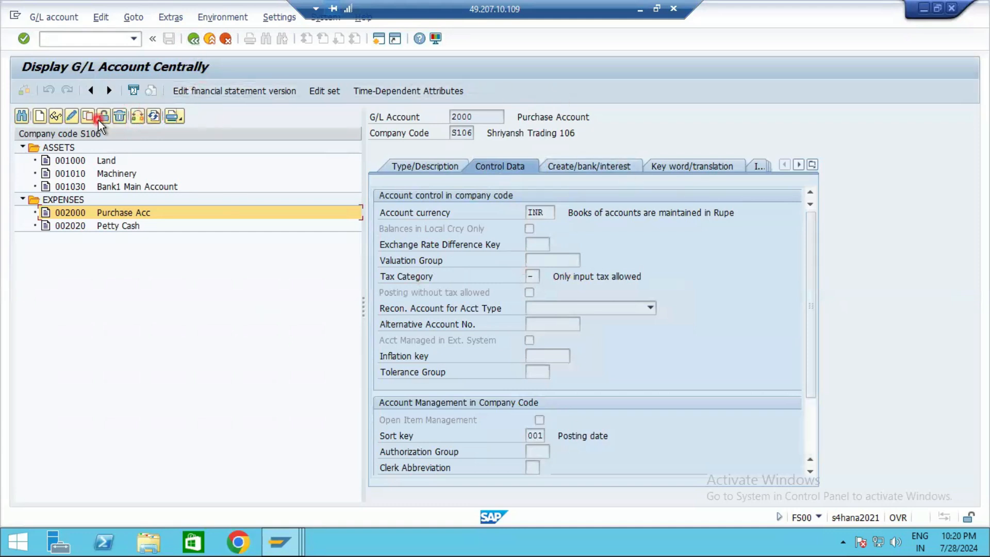
click(71, 116)
click(540, 279)
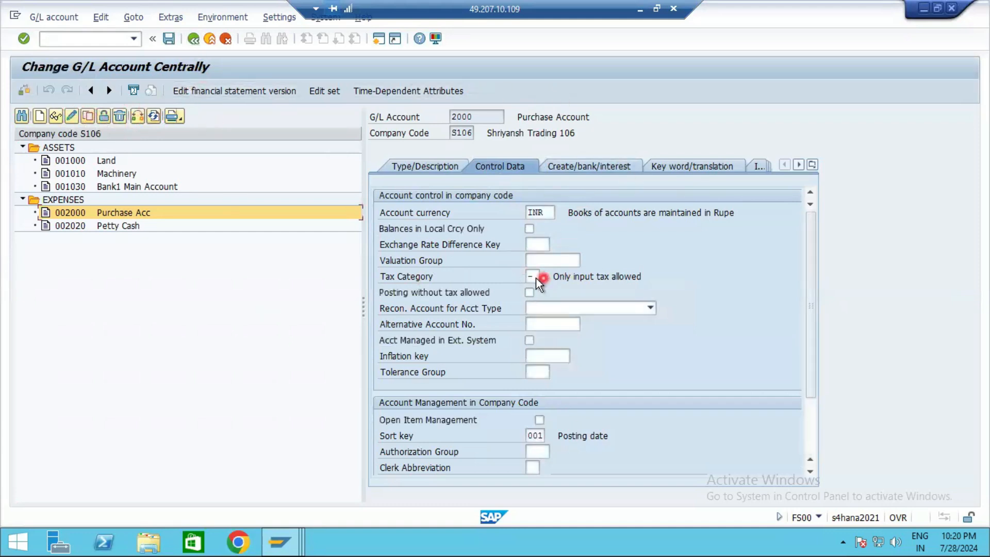
click(545, 277)
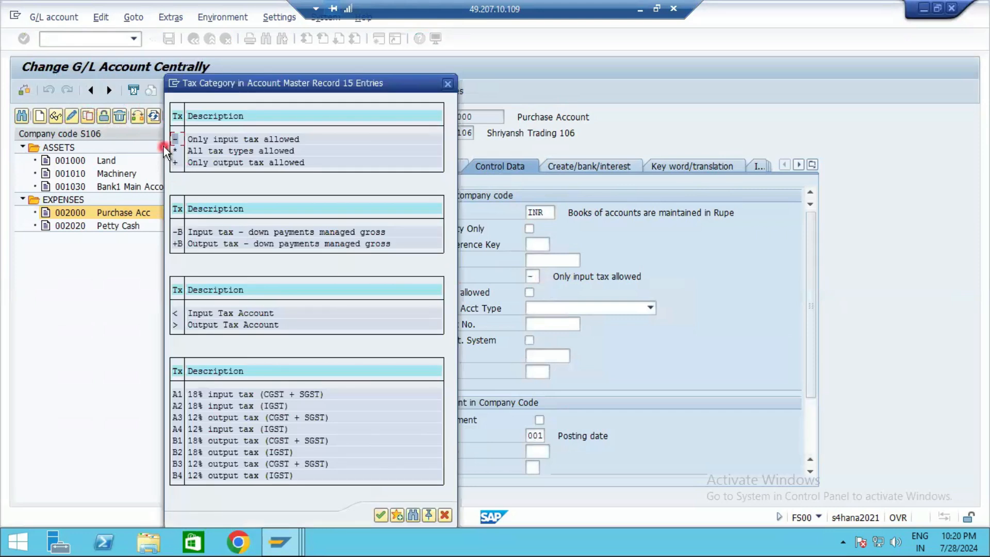
click(448, 84)
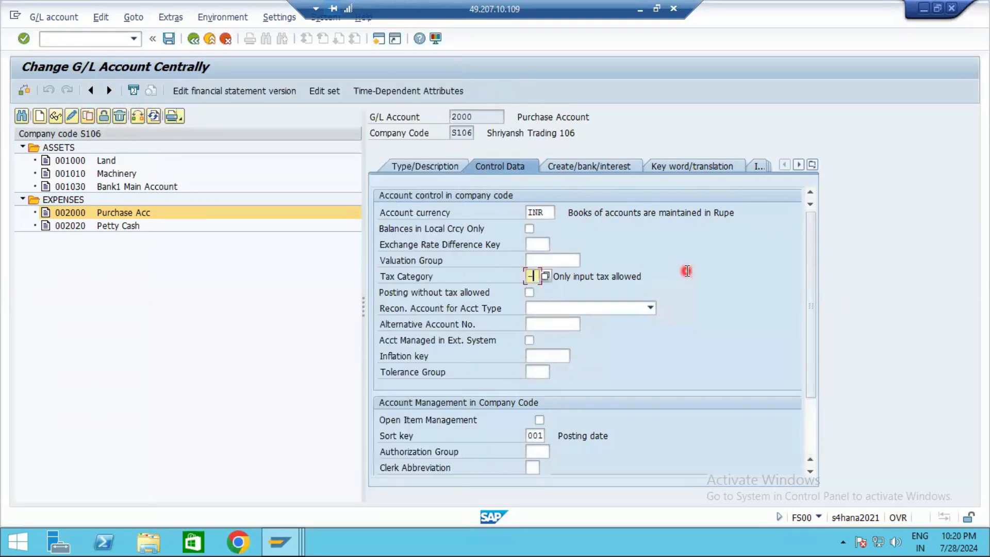
click(176, 41)
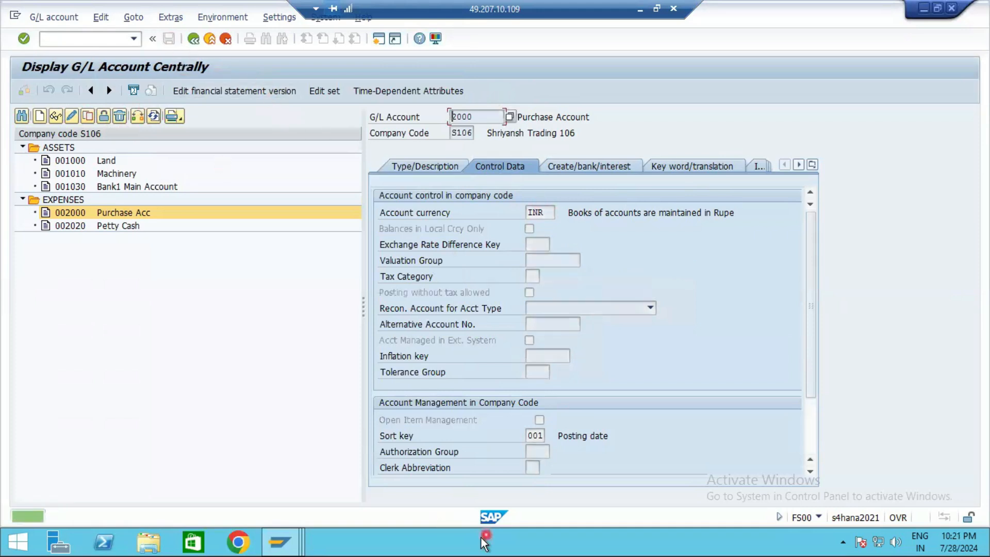
Step: Return to the F-02 session and exit the unfinished document, discarding its data
click(289, 543)
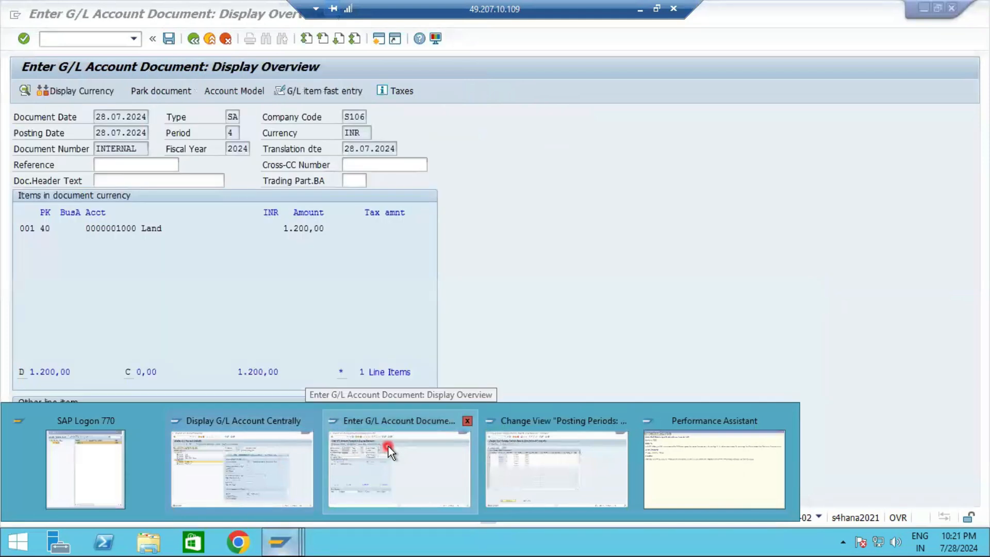
click(388, 448)
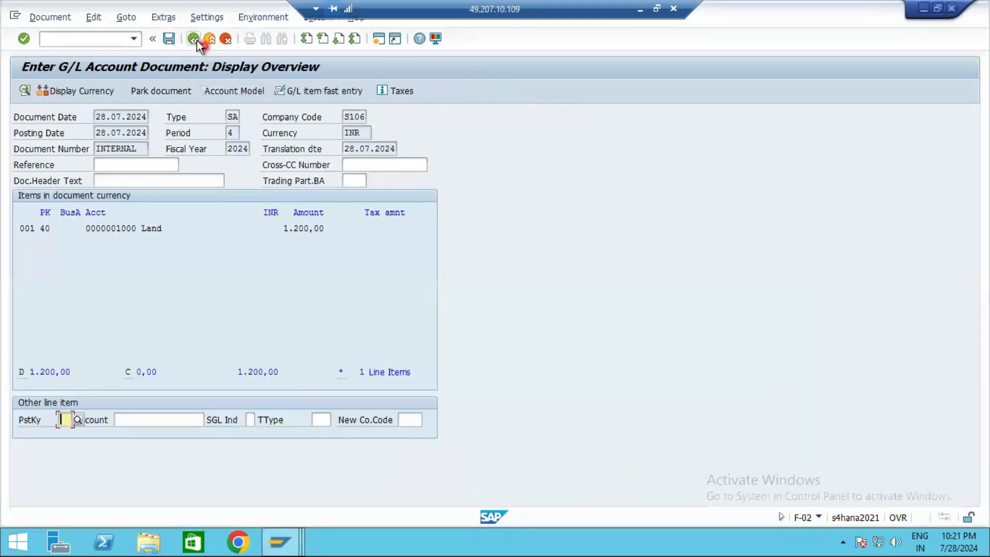
click(196, 40)
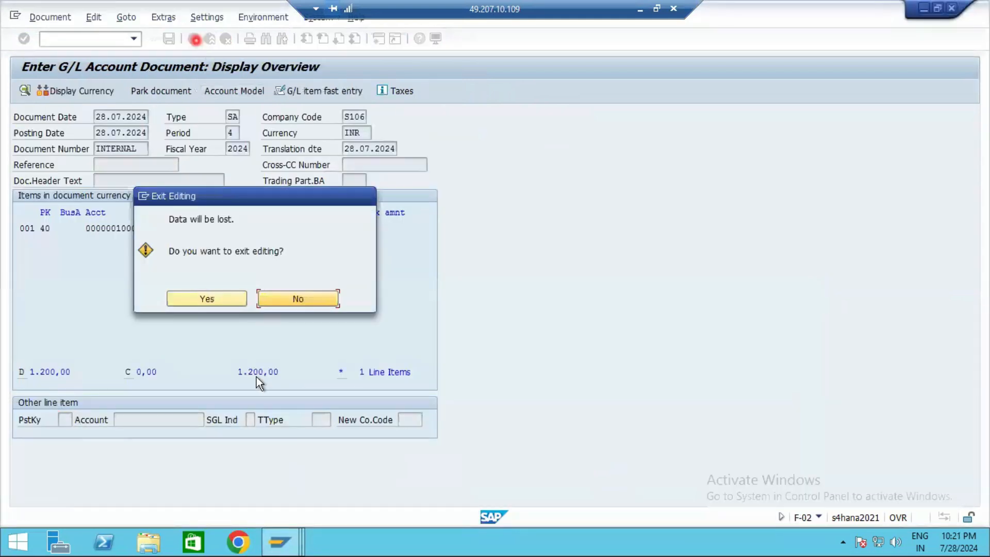
click(221, 299)
Step: Set the document date to 28.07.2024 and enter the first line item with posting key 40 and account 1000
click(123, 119)
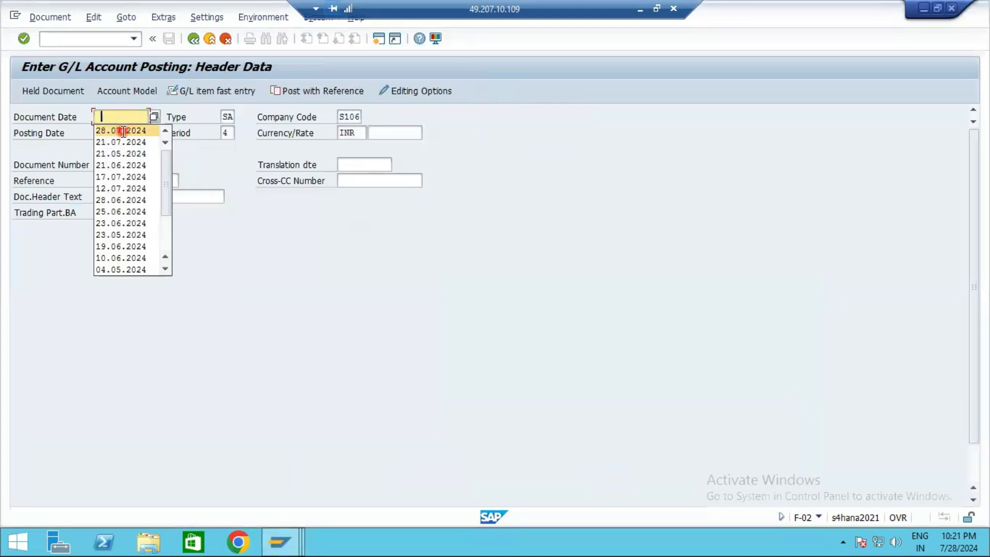
click(123, 130)
key(Return)
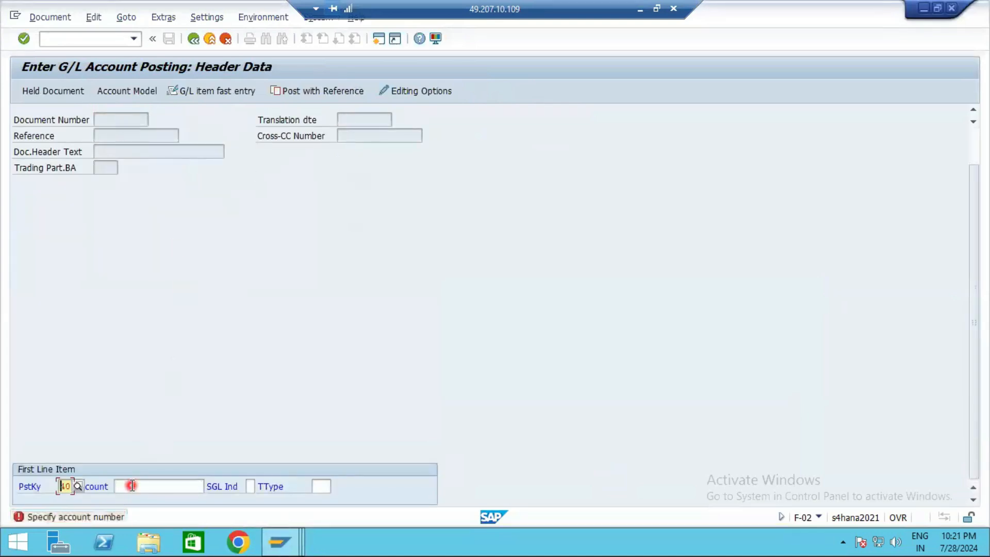
click(132, 486)
click(118, 336)
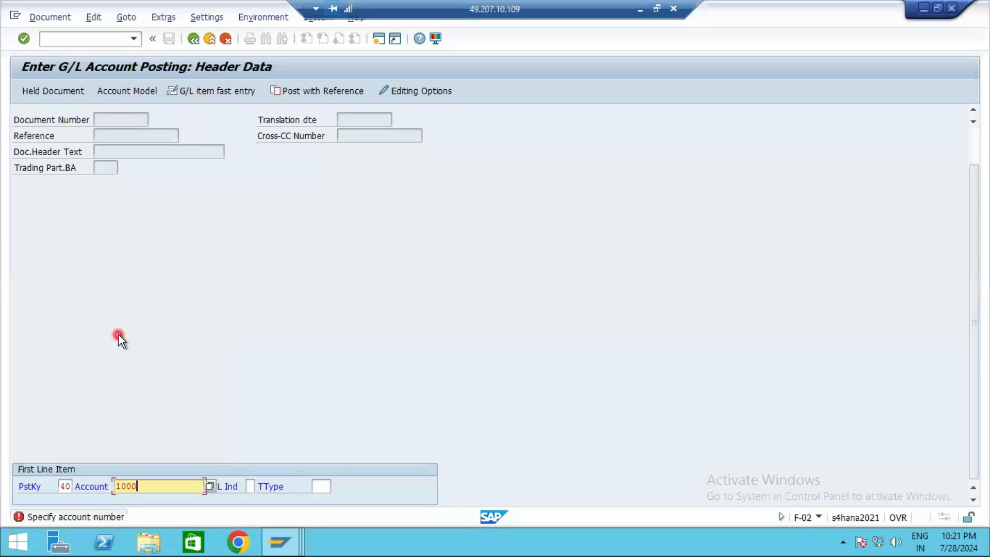
key(Return)
Step: Set the Land item's amount to 1200 and add a next line item with posting key 50 and account 2000
click(120, 180)
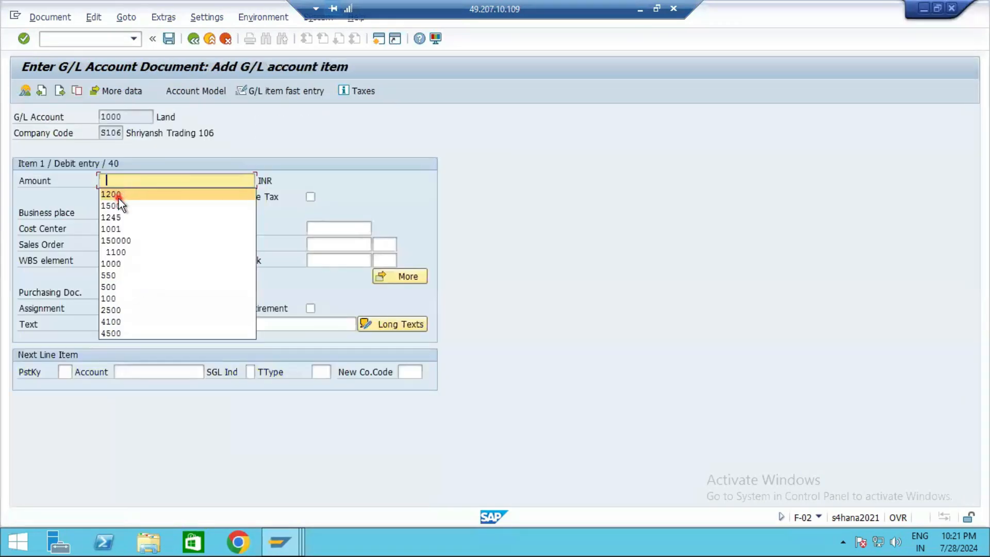
click(119, 196)
click(66, 371)
click(72, 398)
click(150, 371)
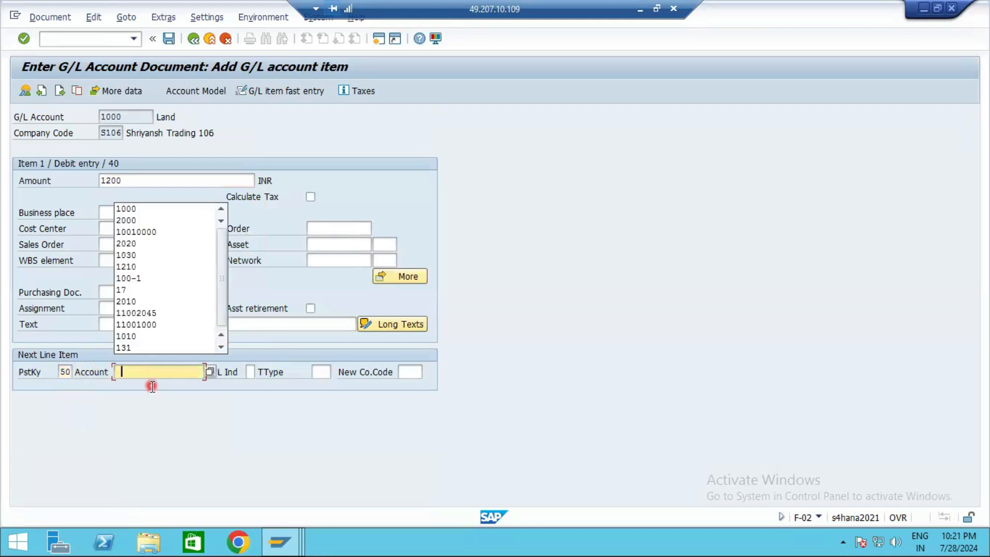
click(130, 220)
key(Return)
Step: Complete the Purchase Account item with amount 1200, assignment 123 and text 12345, and simulate the document
click(128, 188)
click(129, 198)
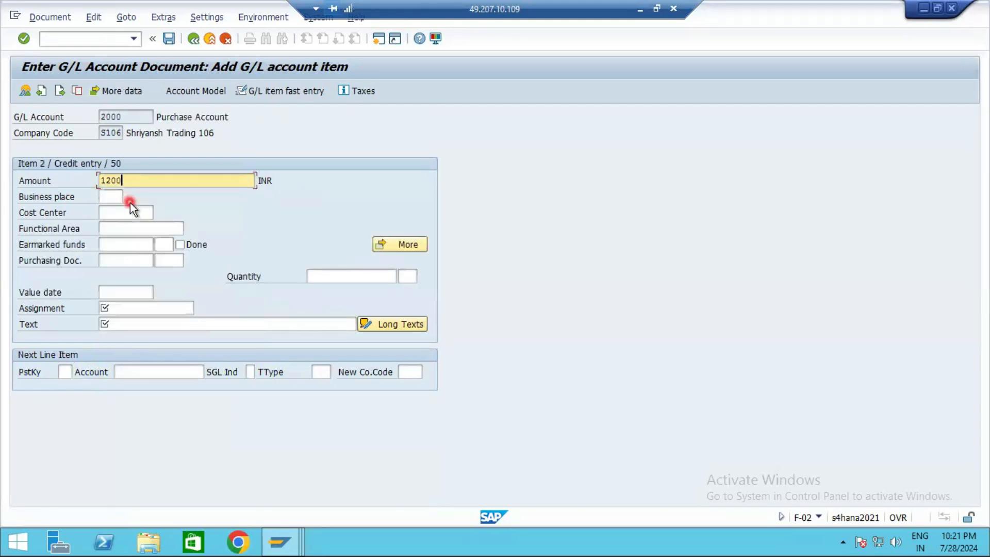
click(143, 309)
click(135, 321)
click(139, 324)
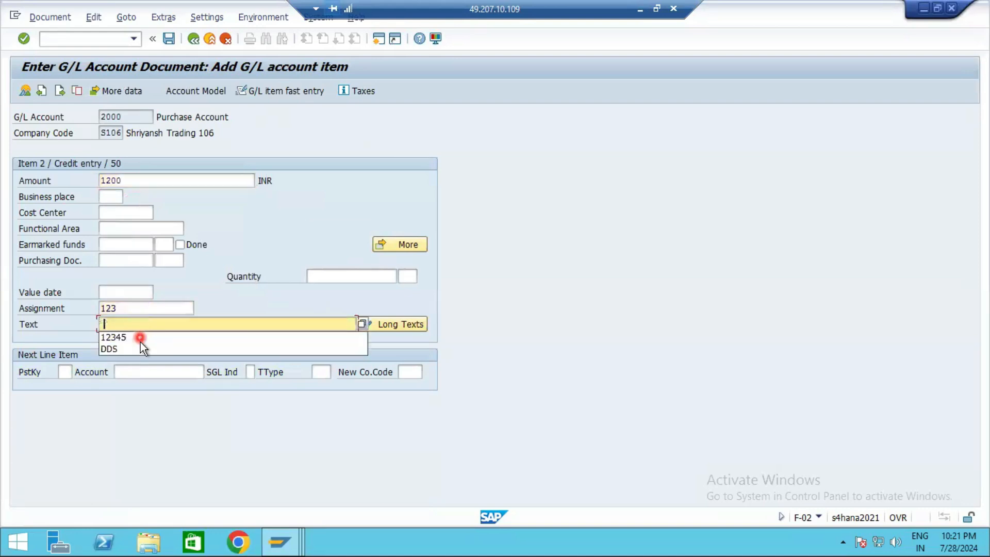
click(138, 338)
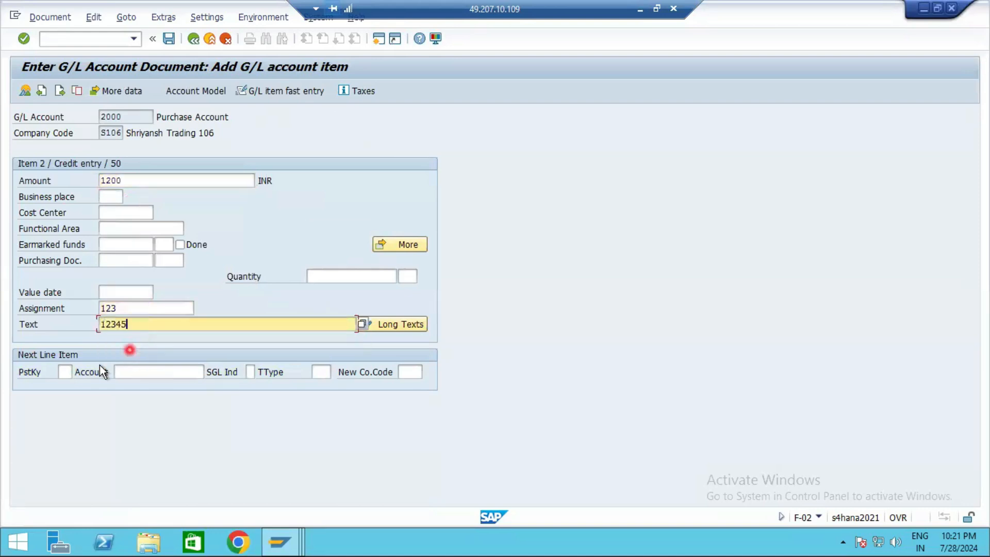
click(44, 17)
click(62, 86)
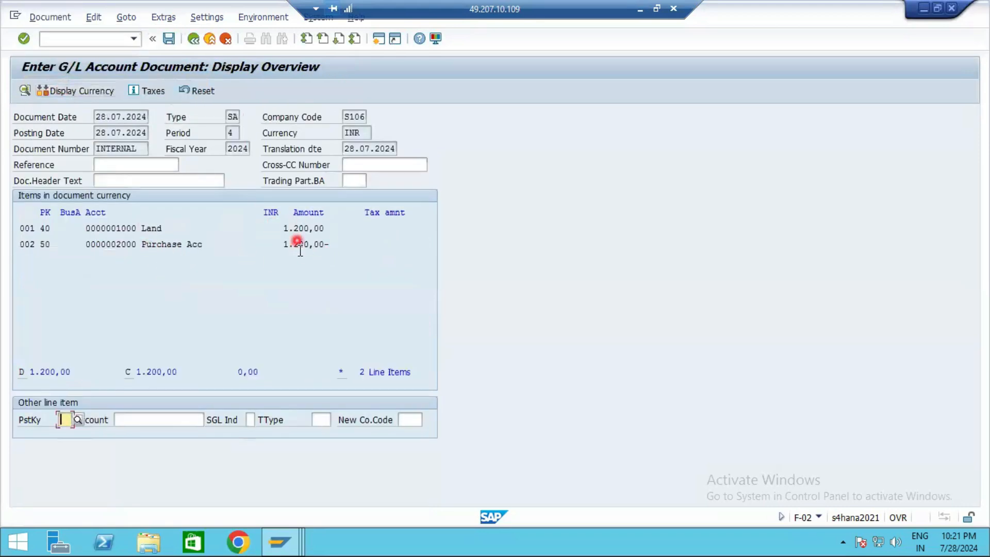
Step: Try to post the simulated document, read the ledger error's help, and run the FINS_CUST_CONS_CHK consistency check linked there
click(168, 38)
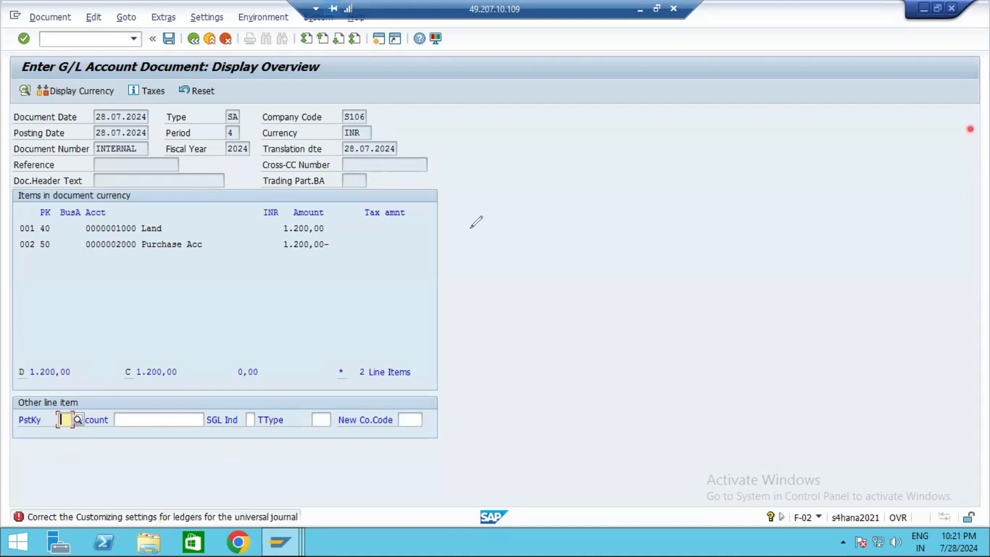
mouse_move(491, 249)
mouse_down()
mouse_move(482, 220)
mouse_move(534, 246)
mouse_up()
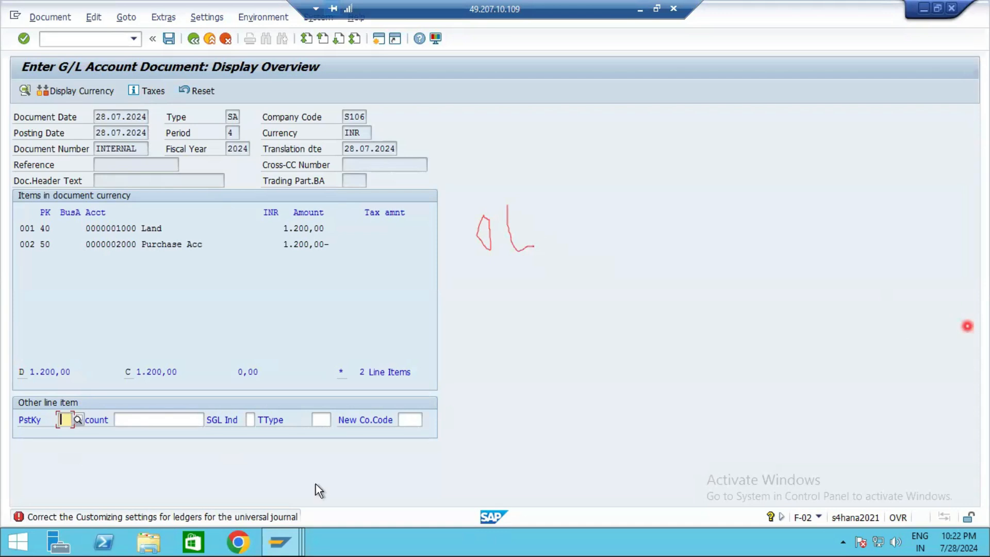
double_click(231, 517)
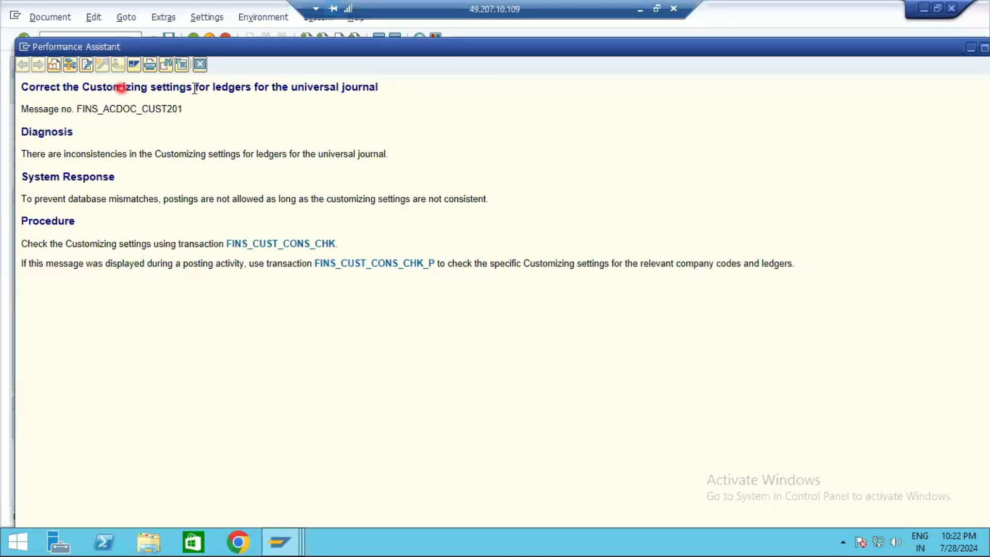
click(264, 241)
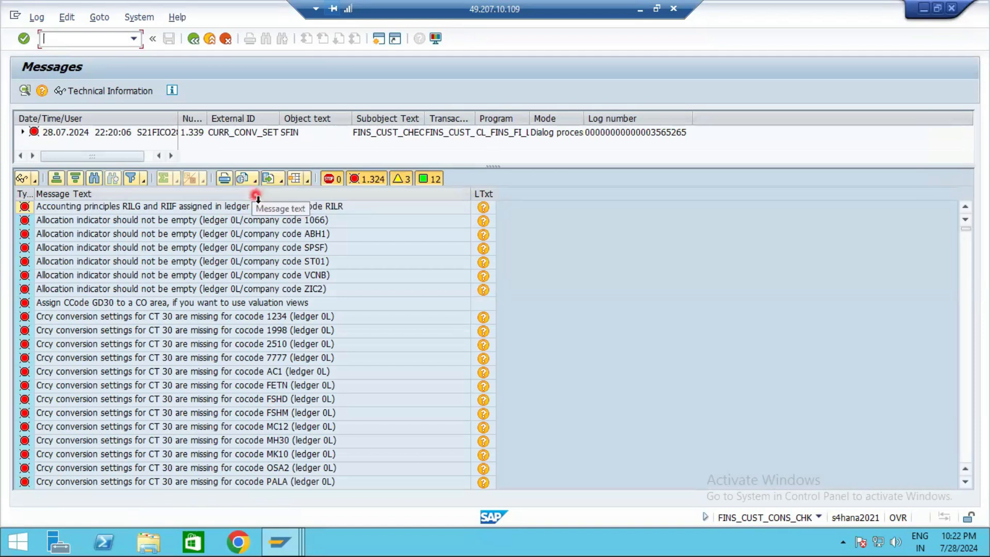
Step: Search the consistency check messages for company code S106 and read the long text of the matching message
click(91, 178)
text(S106)
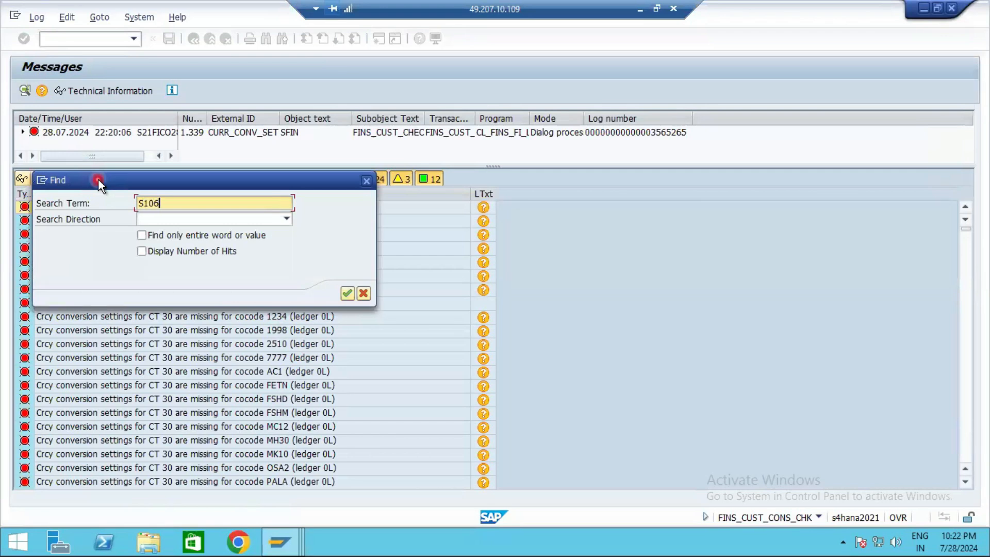
key(Return)
click(259, 271)
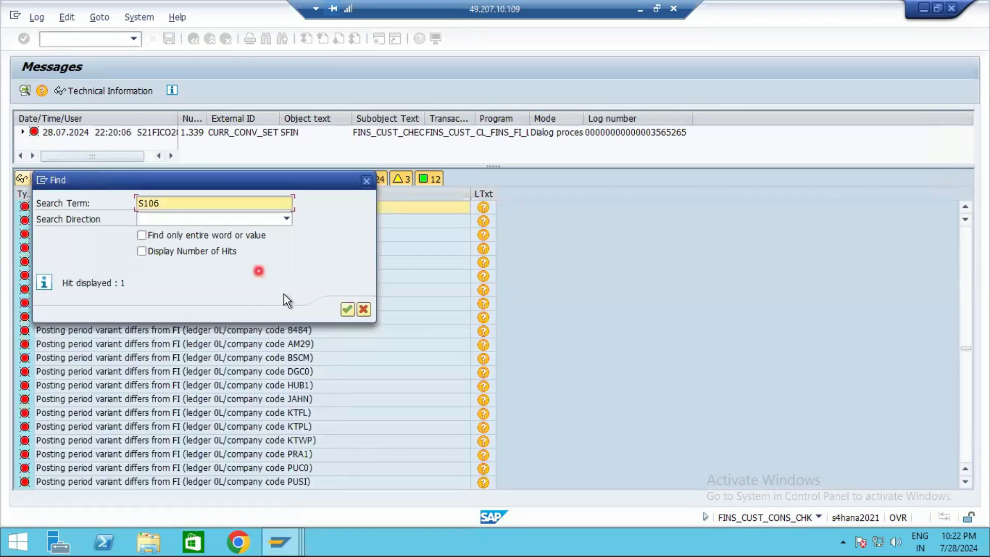
click(363, 310)
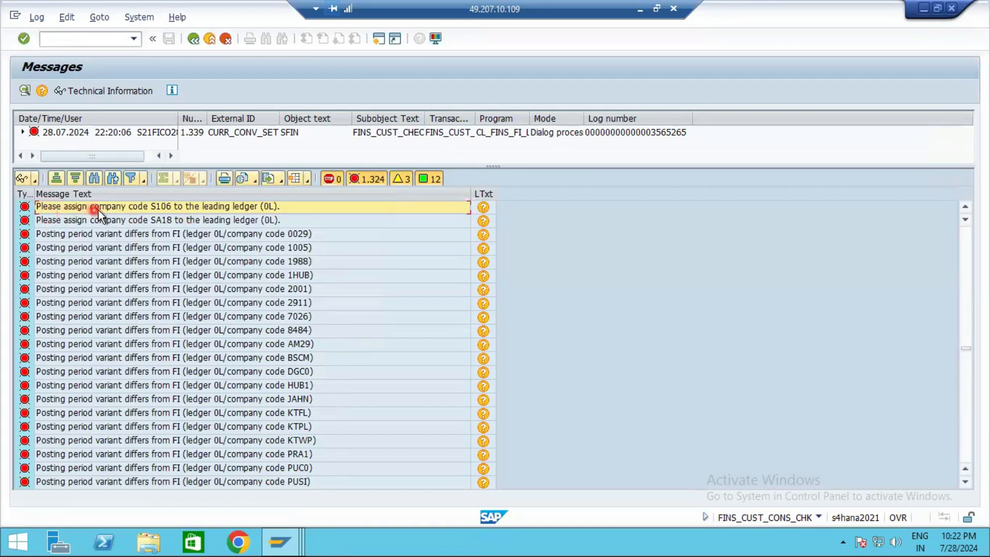
double_click(220, 206)
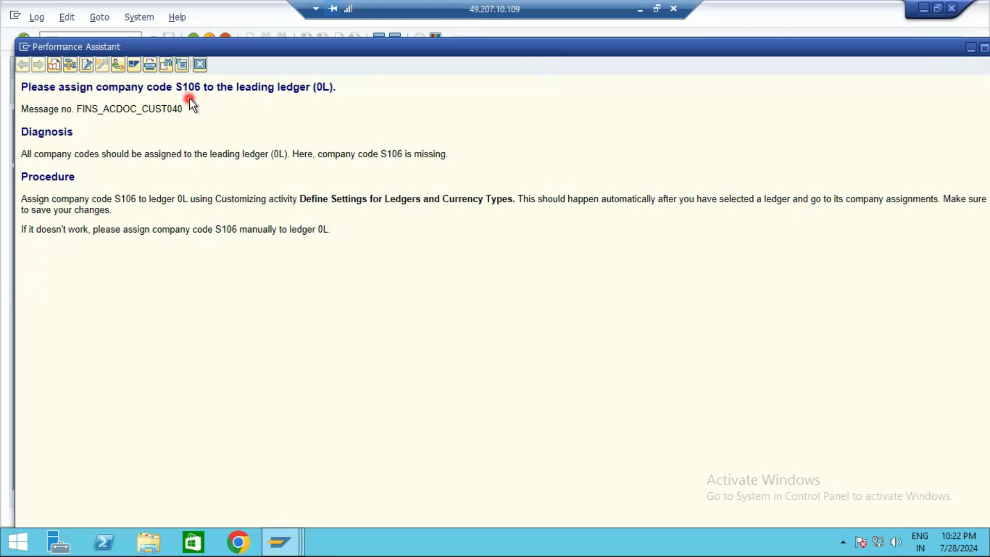
click(200, 64)
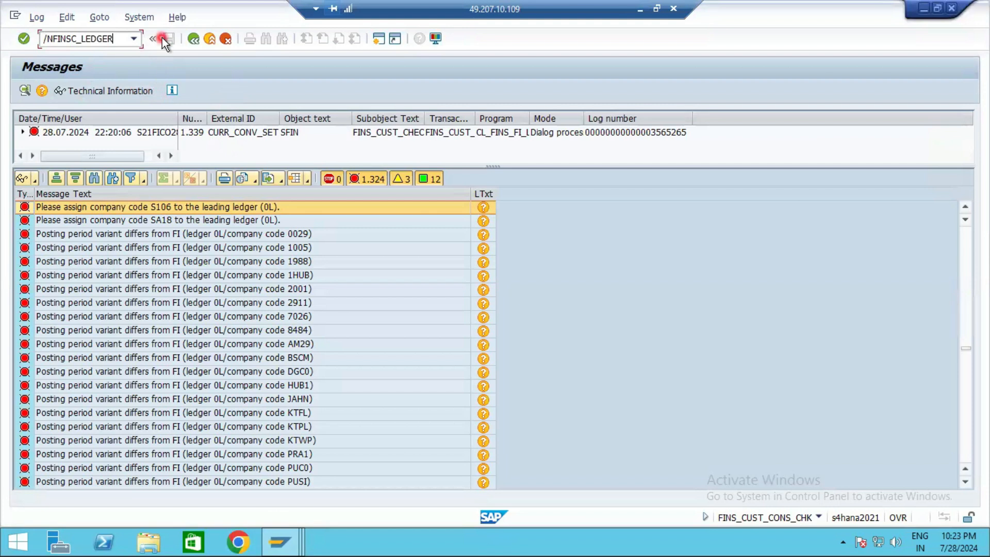
Step: Switch to transaction FINSC_LEDGER and open the company code settings of ledger 0L, dismissing the consistency check messages
key(Return)
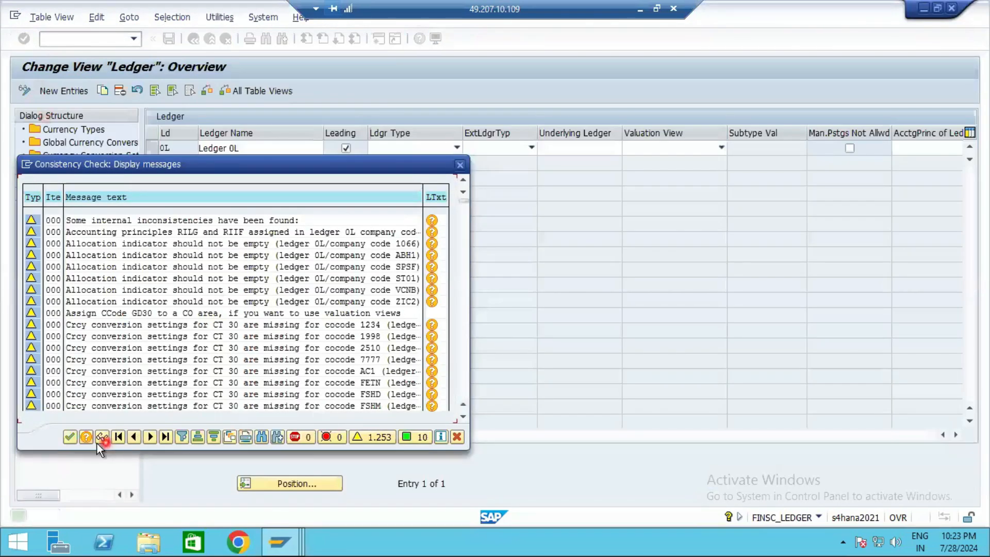
click(461, 168)
click(172, 150)
click(153, 150)
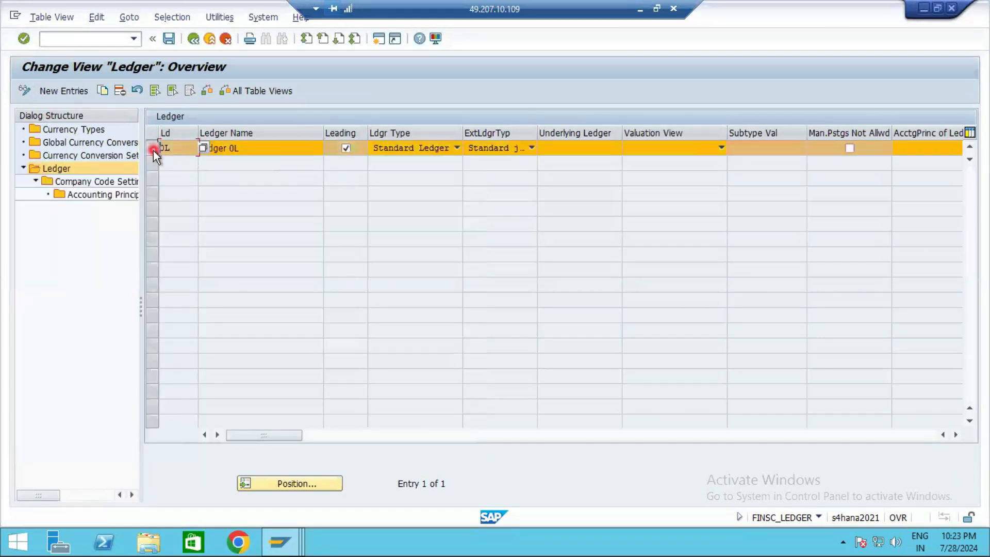
click(105, 170)
double_click(92, 181)
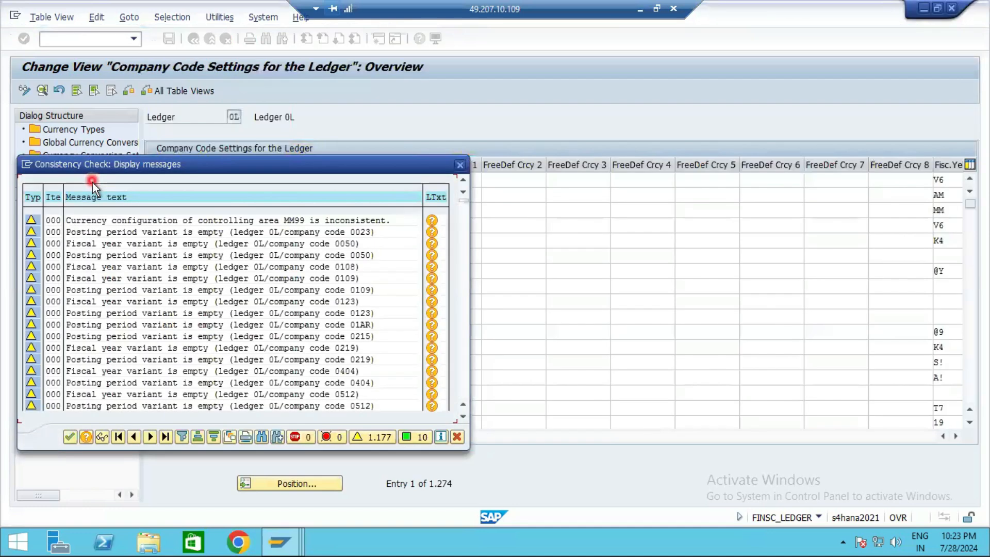
click(69, 438)
Step: Locate company code S106 in the ledger's company code settings and review its currency, fiscal year and posting period variant columns
click(305, 477)
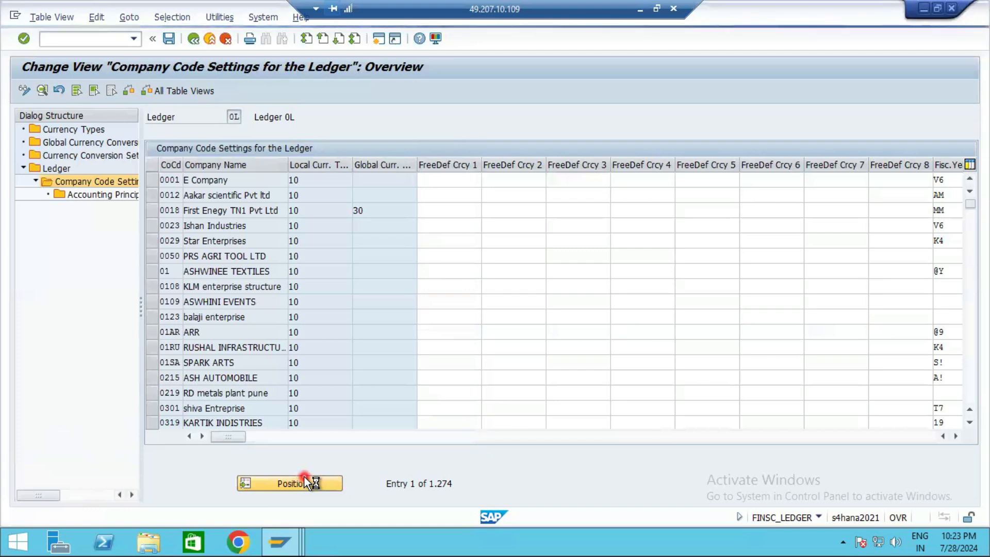
text(S106)
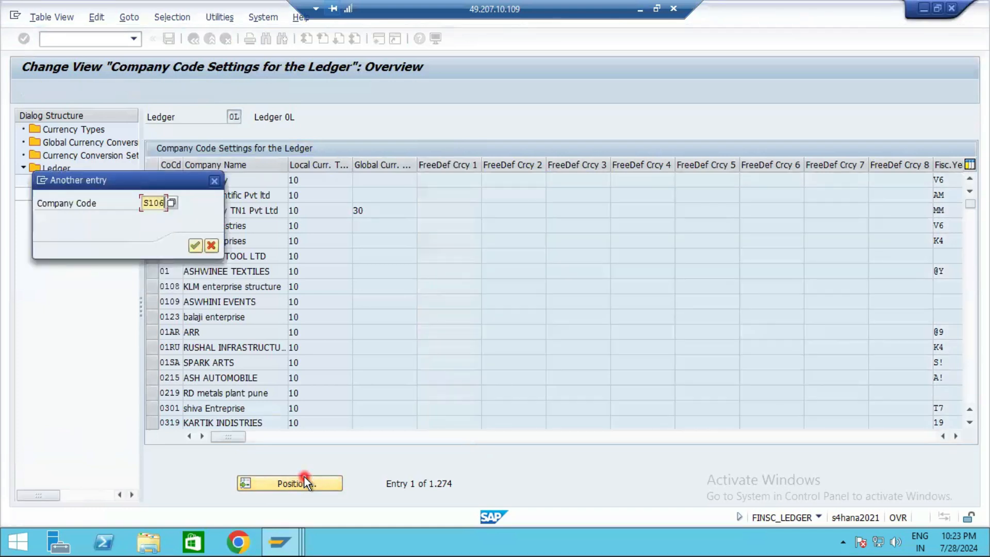
key(Return)
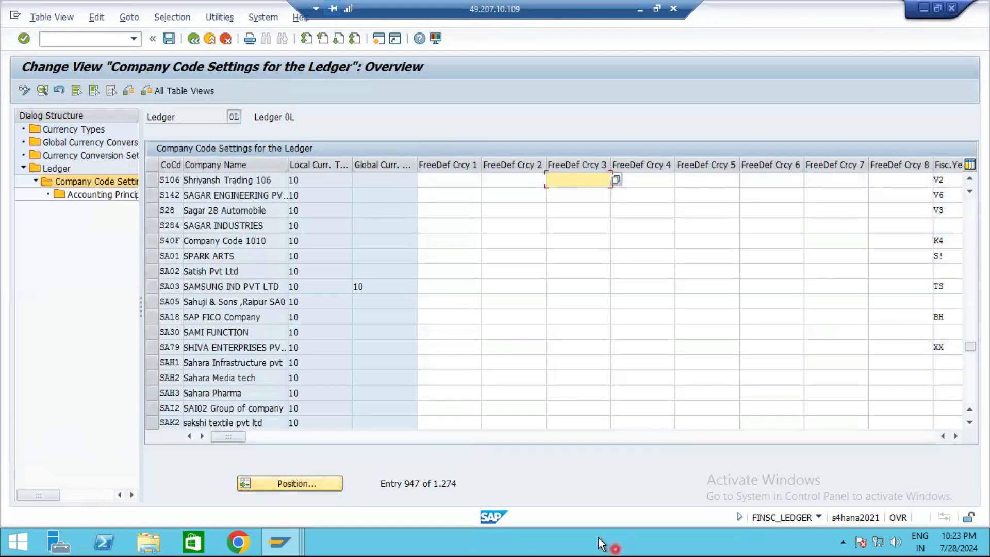
drag(233, 437, 425, 475)
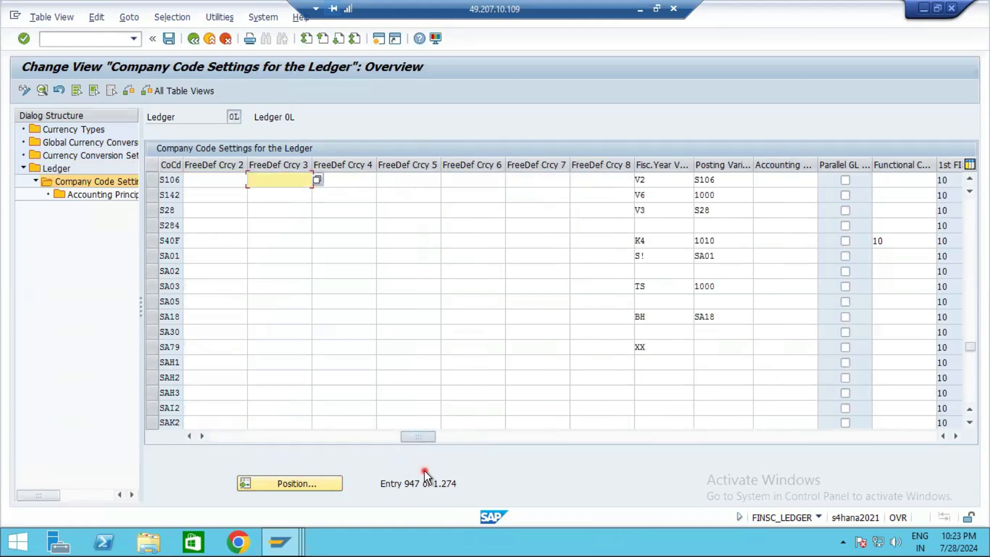
drag(435, 472, 479, 473)
drag(365, 457, 45, 419)
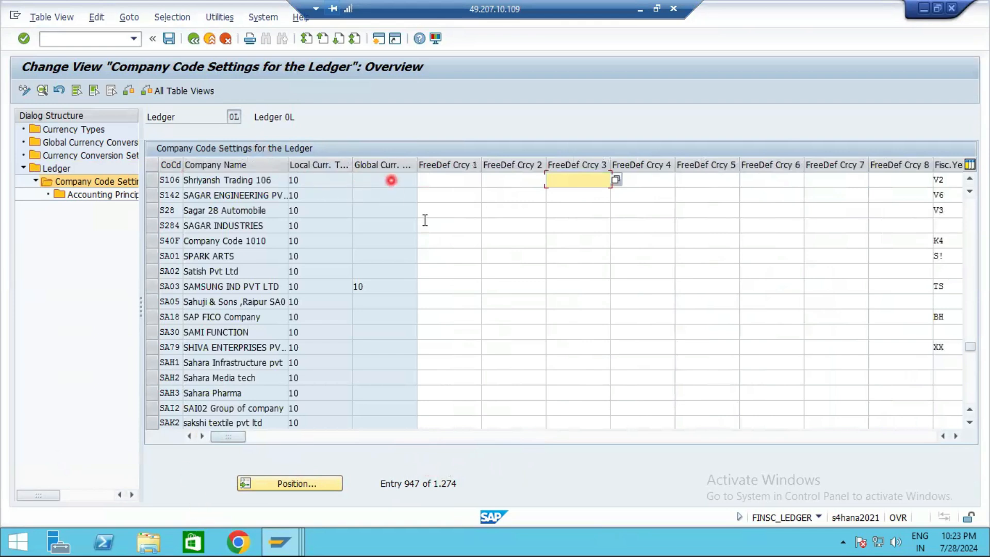
Step: Save the company code settings for ledger 0L, dismiss the consistency messages, and go back to SAP Easy Access
click(170, 39)
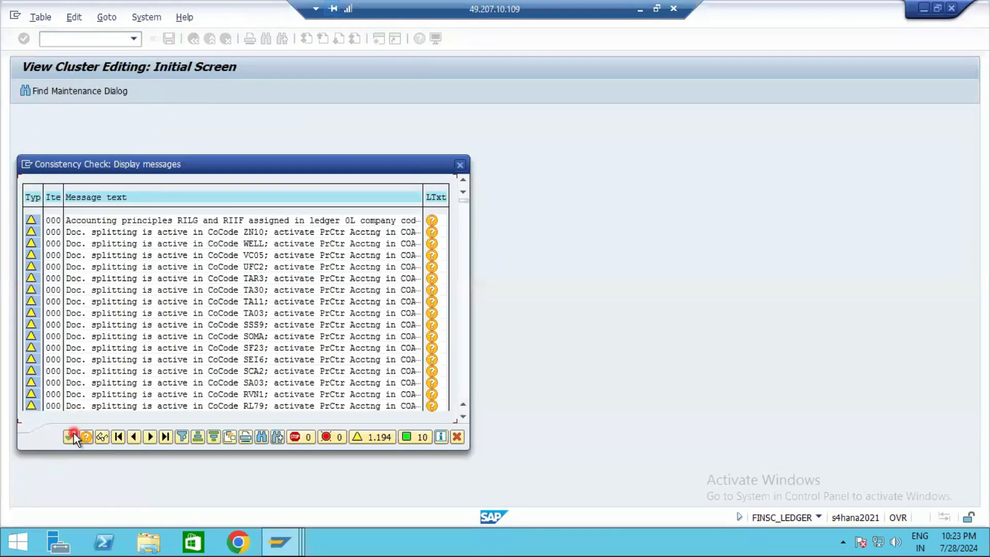
click(73, 433)
click(220, 225)
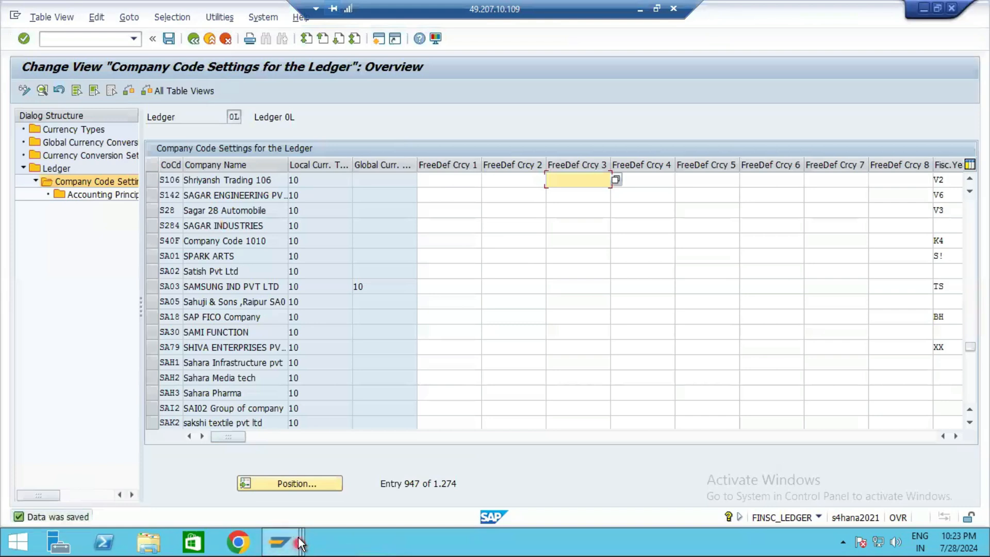
mouse_move(298, 542)
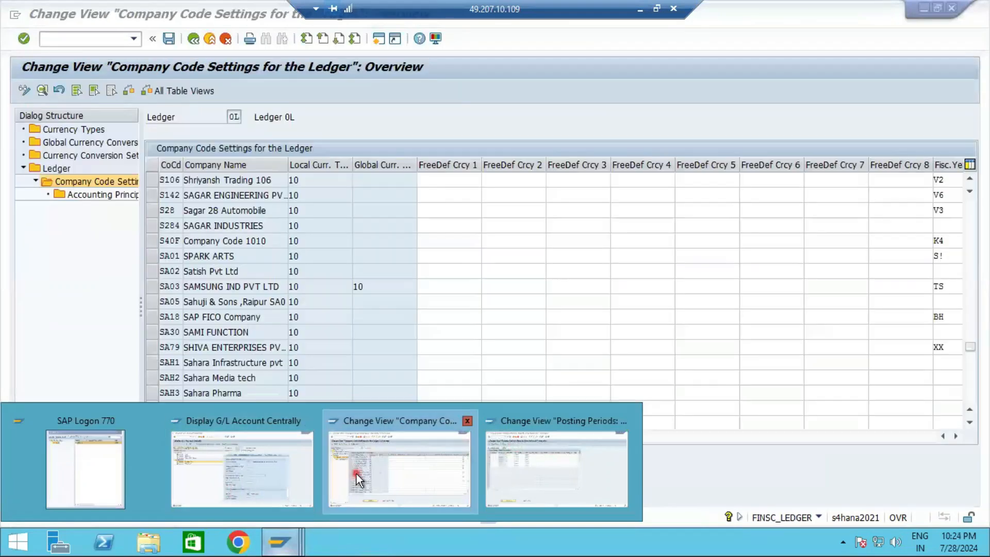
click(357, 480)
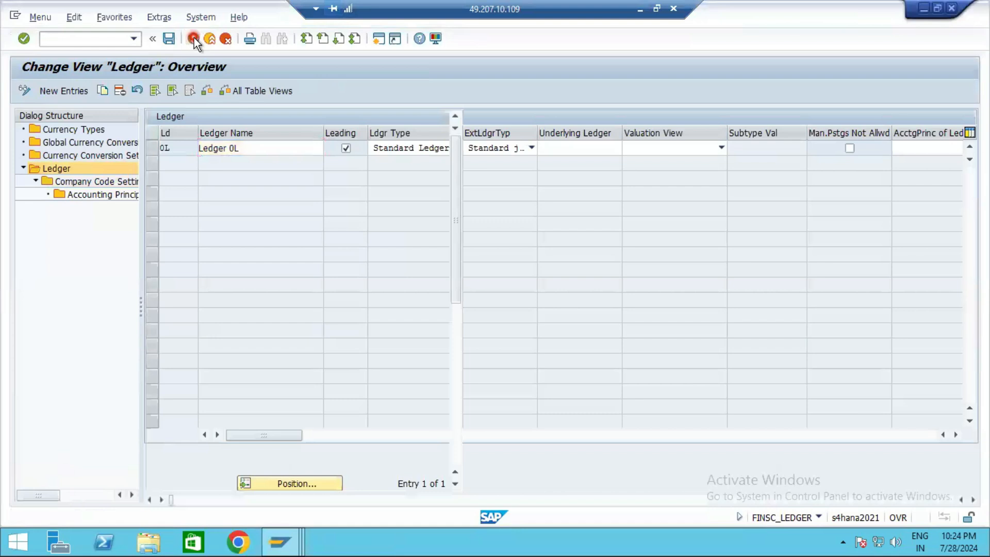
click(194, 38)
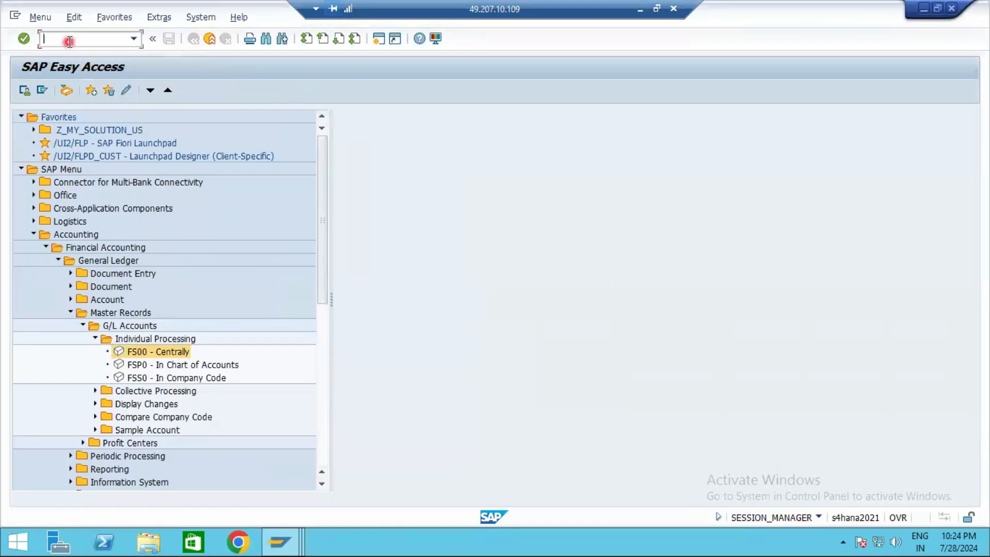
Step: Start transaction F-02 with document date 28.07.2024 and enter the first line item with posting key 40 and account 1000
text(F-02)
key(Return)
key(space)
click(108, 132)
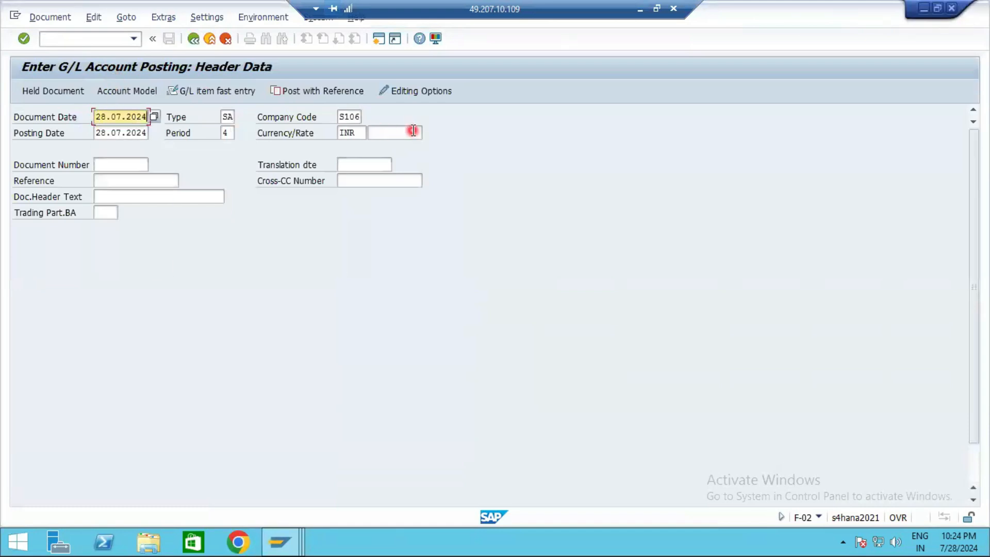
scroll(414, 131, down, 2)
click(149, 486)
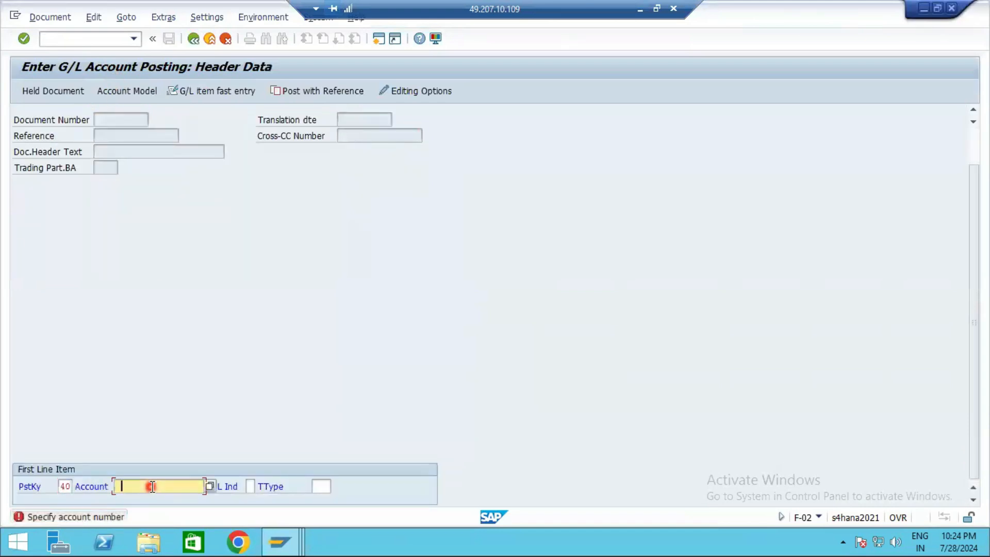
key(space)
click(128, 335)
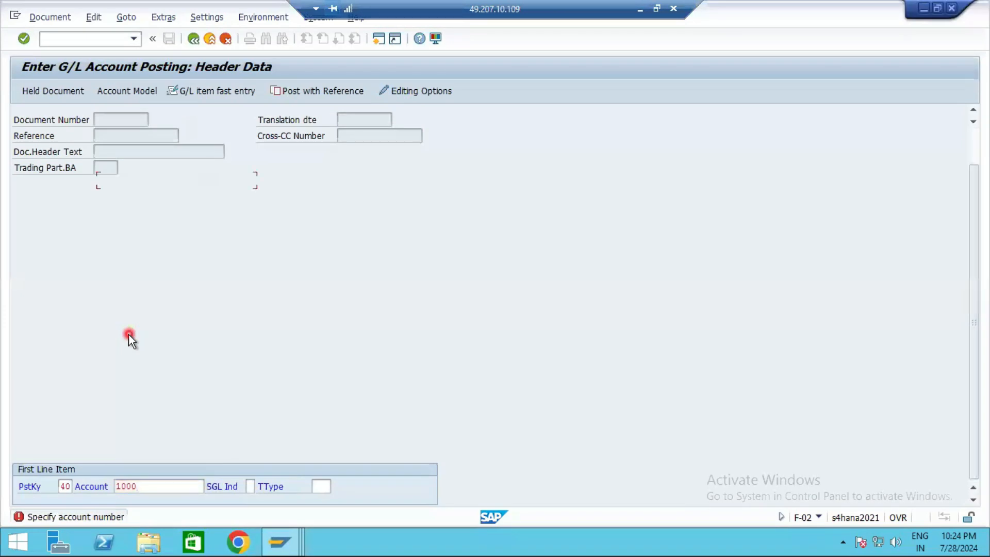
key(Return)
Step: Enter 1200 as the Land item's amount and continue to a next line item with posting key 50 and account 2000
key(space)
click(113, 194)
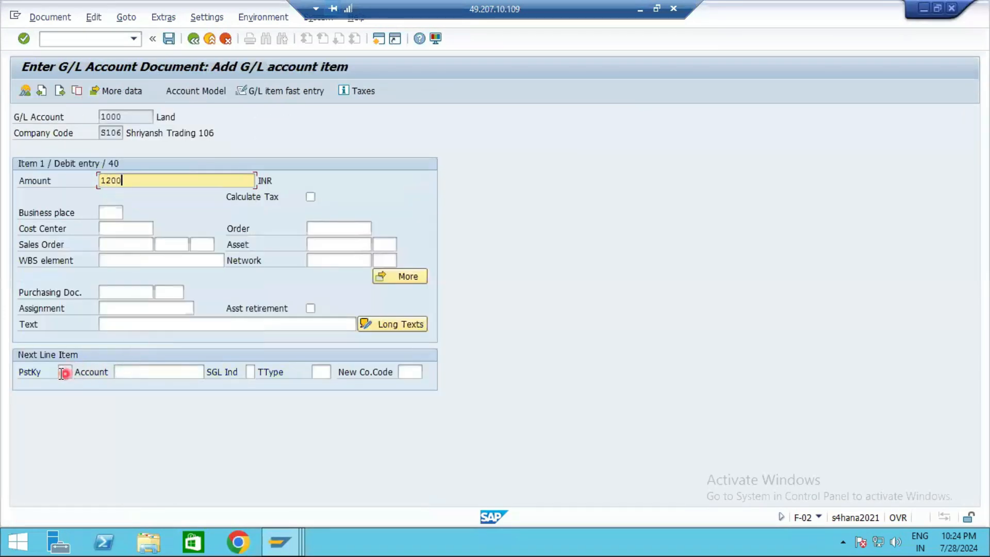
click(66, 372)
key(space)
click(71, 399)
click(138, 375)
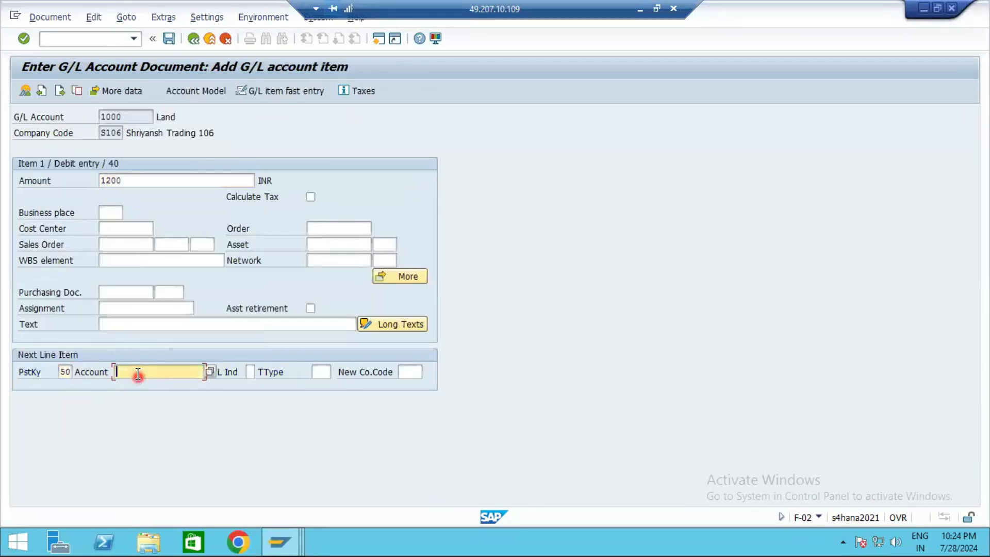
key(space)
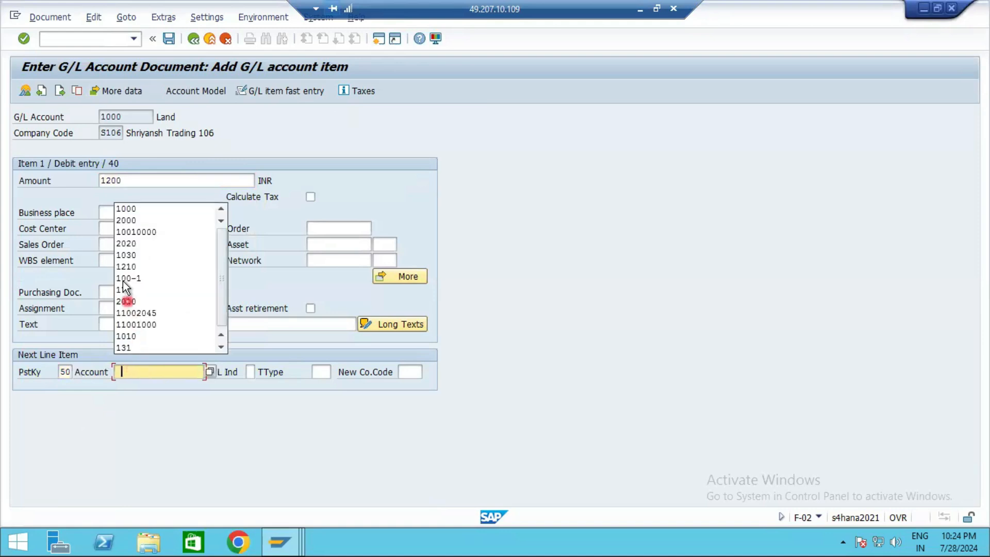
click(126, 220)
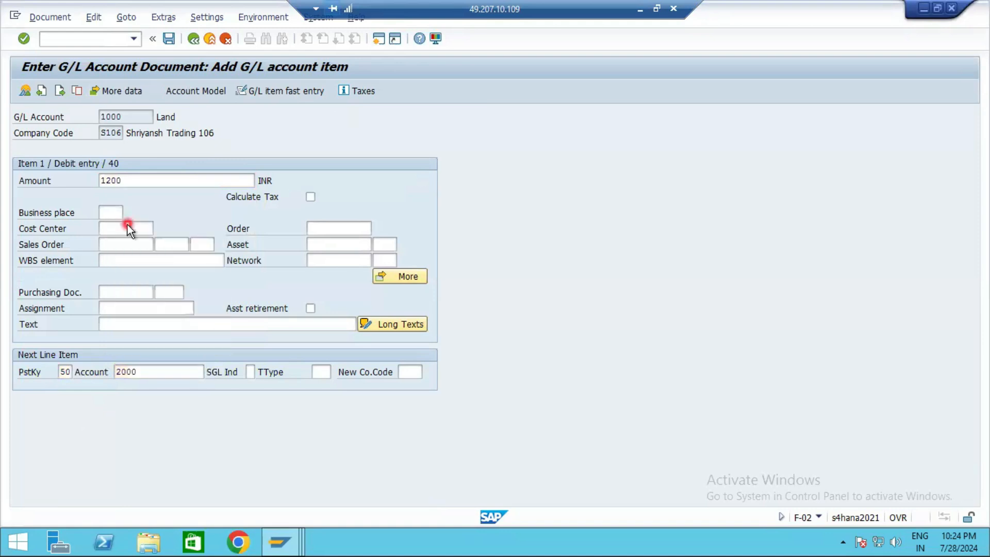
key(Return)
Step: Give the Purchase Account item amount 1200, assignment 123 and a previously used text, and simulate the document
click(145, 182)
click(138, 196)
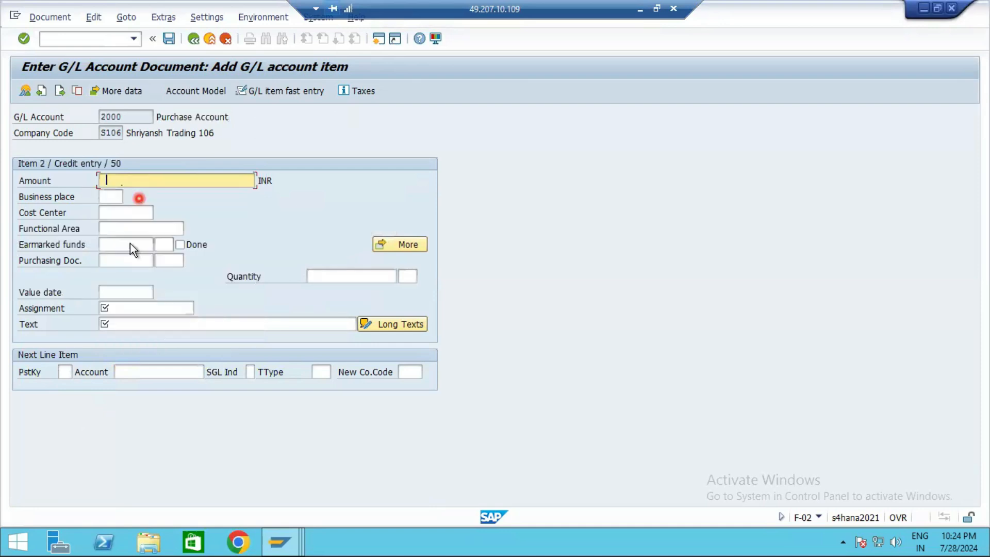
click(121, 305)
click(116, 320)
click(117, 323)
click(115, 348)
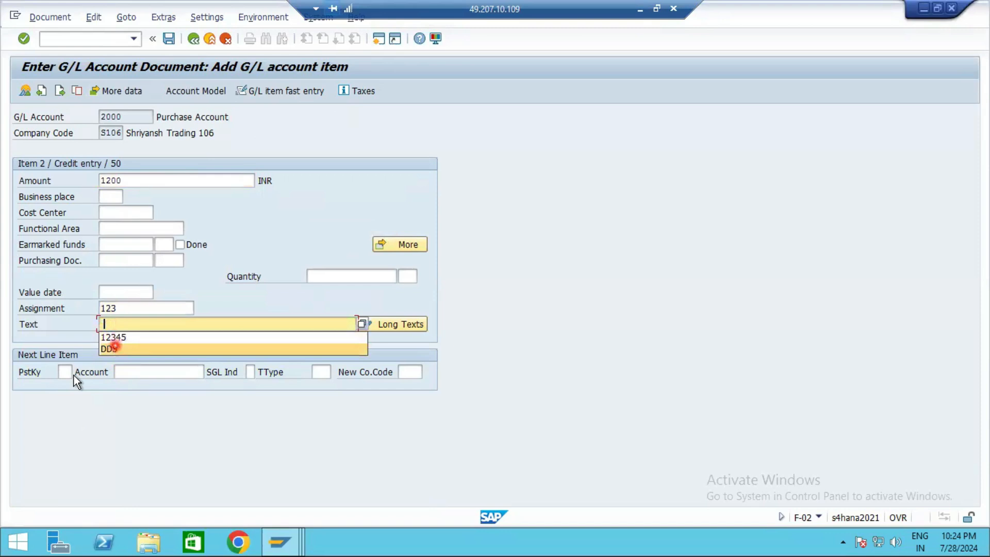
click(44, 15)
click(71, 83)
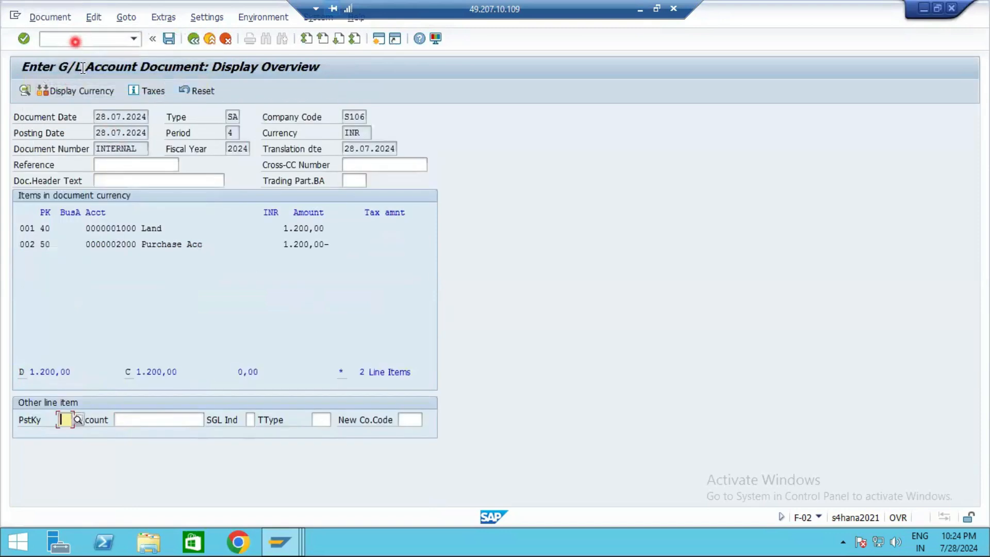
Step: Post the simulated G/L document and display the posted document in its data entry view
click(174, 41)
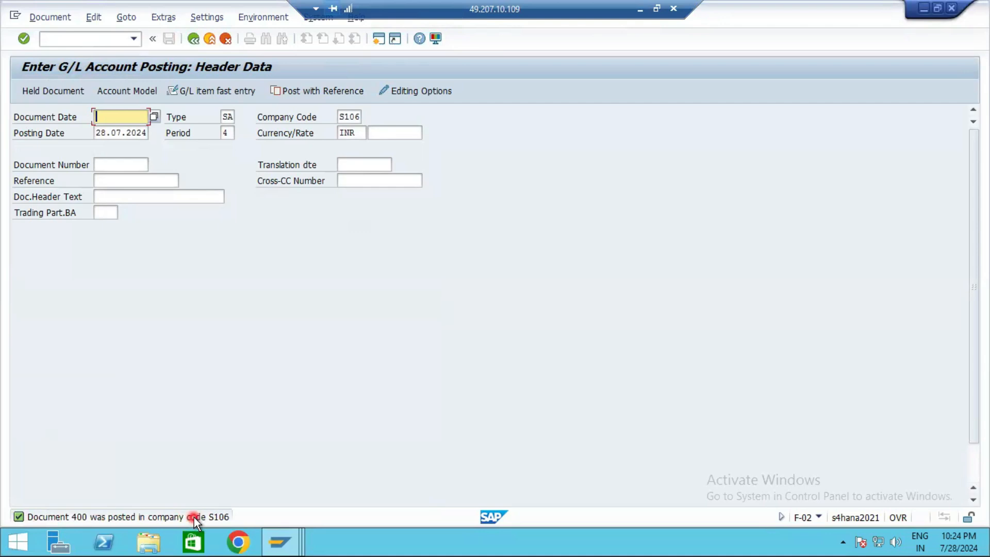
click(49, 18)
click(60, 67)
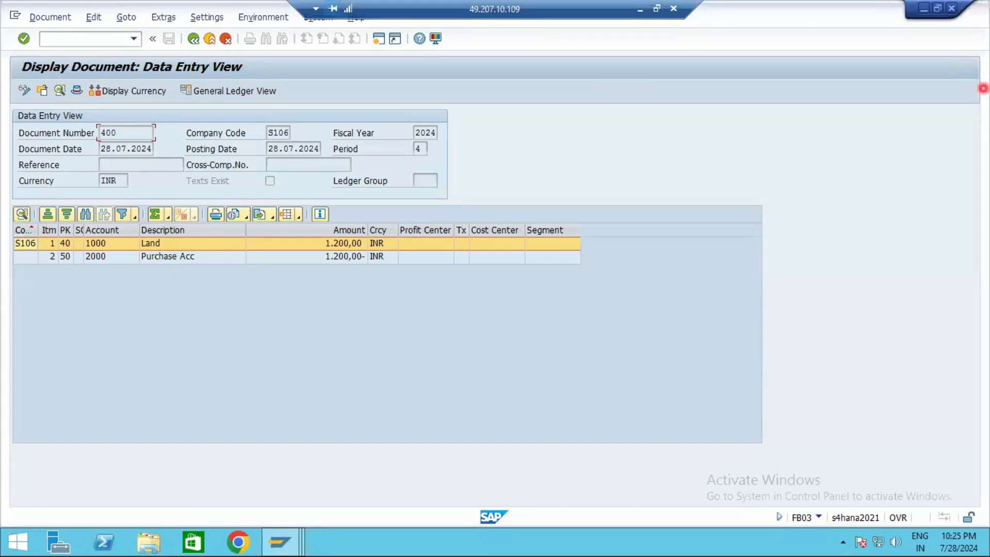
mouse_move(19, 126)
mouse_down()
mouse_move(24, 137)
mouse_move(169, 133)
mouse_move(21, 112)
mouse_up()
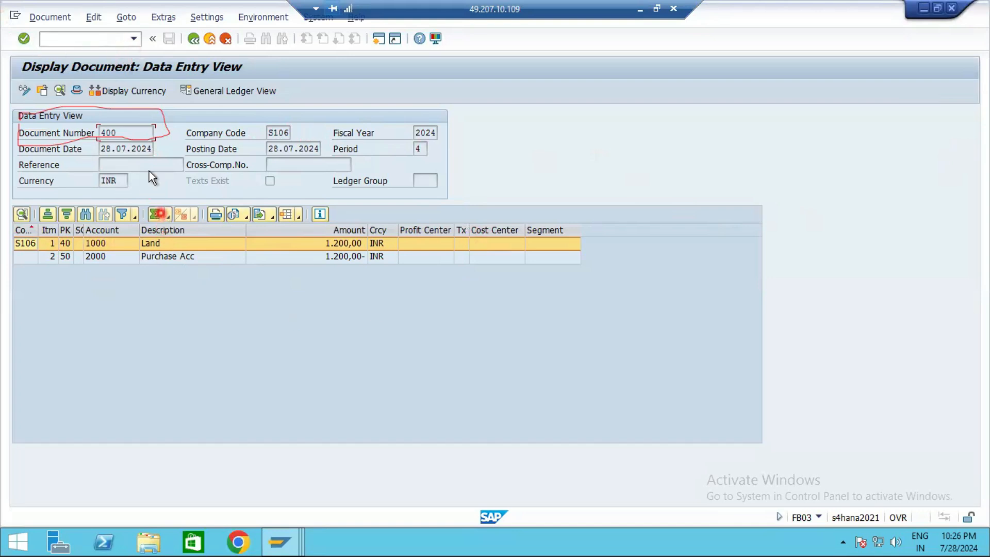
Step: Review the document header details of the displayed G/L document and close them
click(76, 92)
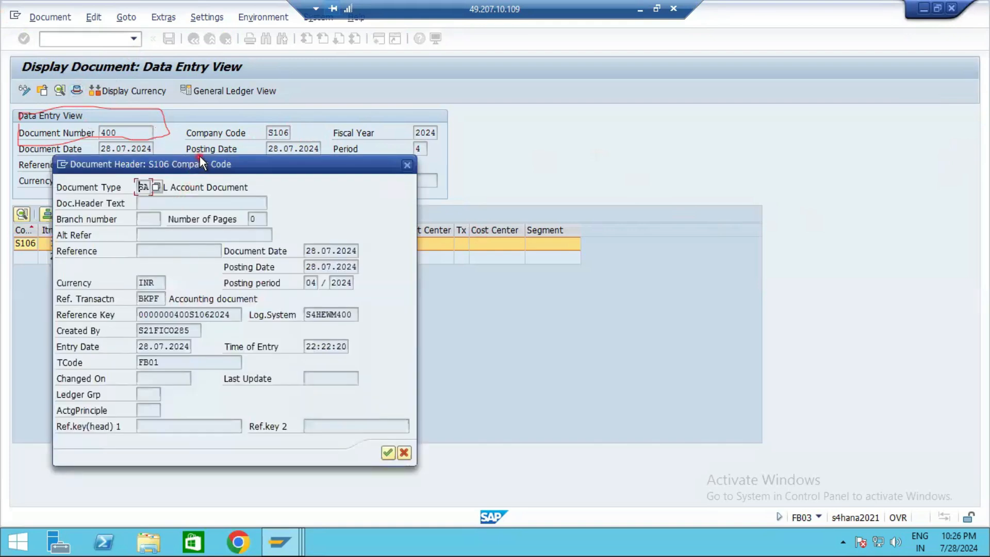
drag(230, 163, 317, 116)
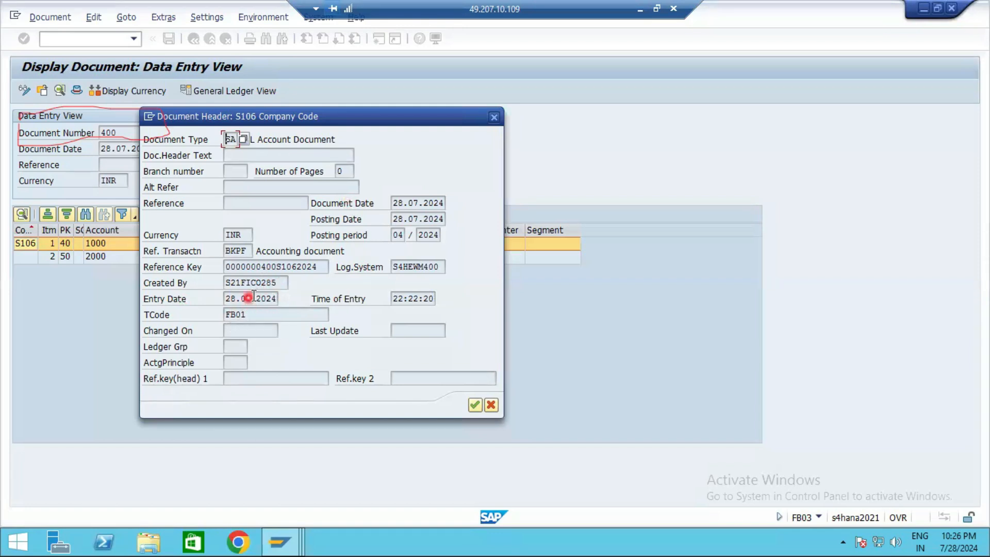
click(497, 119)
Step: Look up the technical information, including the table name, of the Purchase Acc item's Description field
click(189, 257)
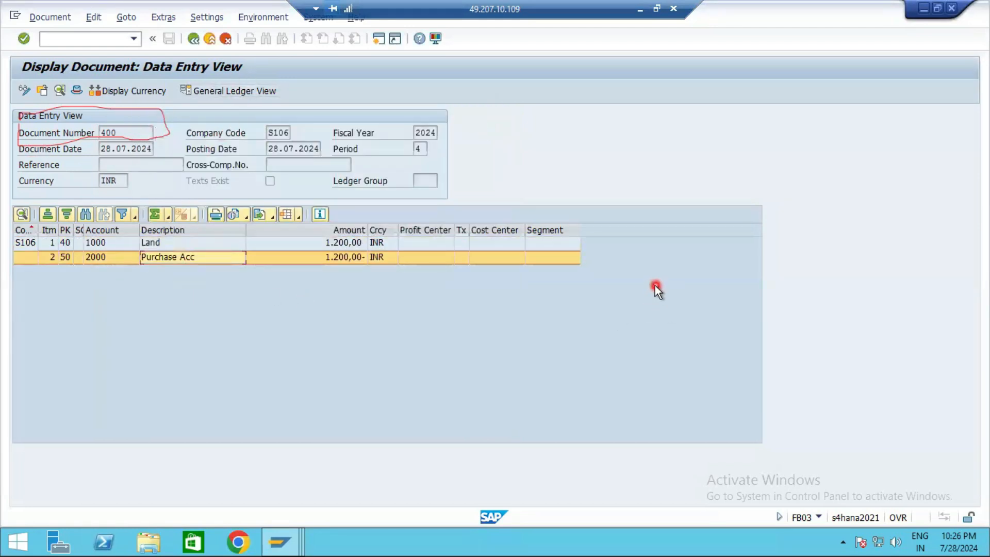
key(F1)
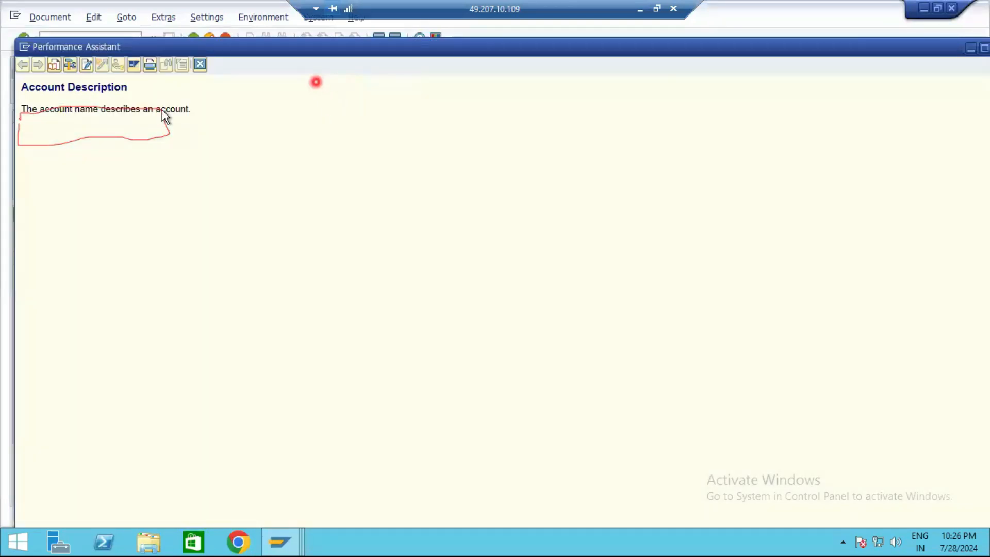
click(65, 67)
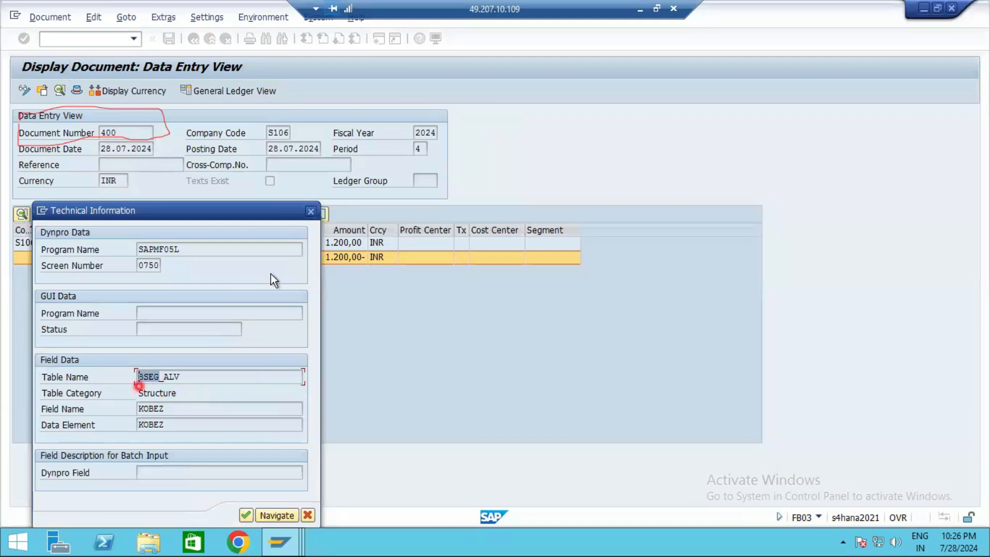
click(314, 213)
Step: Switch to the Posting Periods session and start transaction SE16N in it
mouse_move(288, 536)
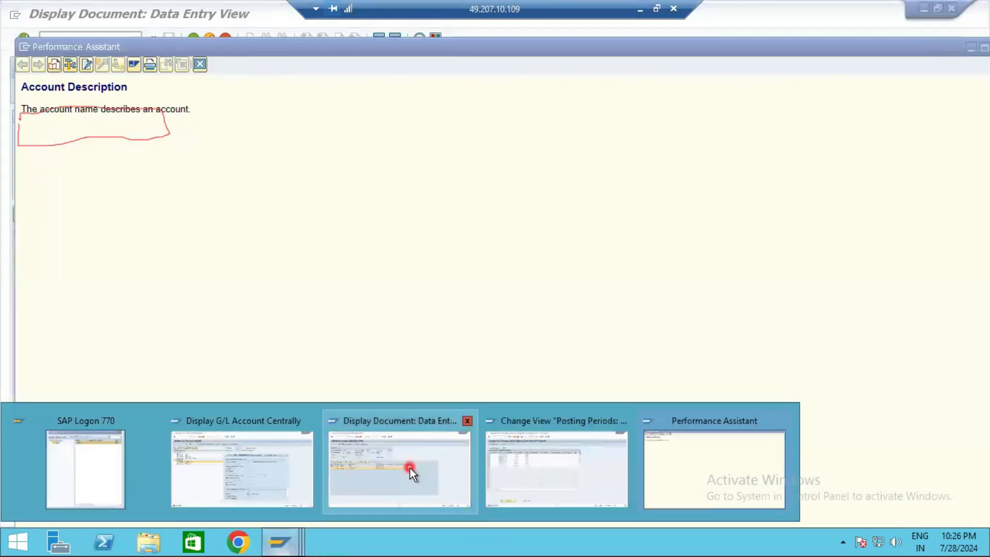
click(549, 449)
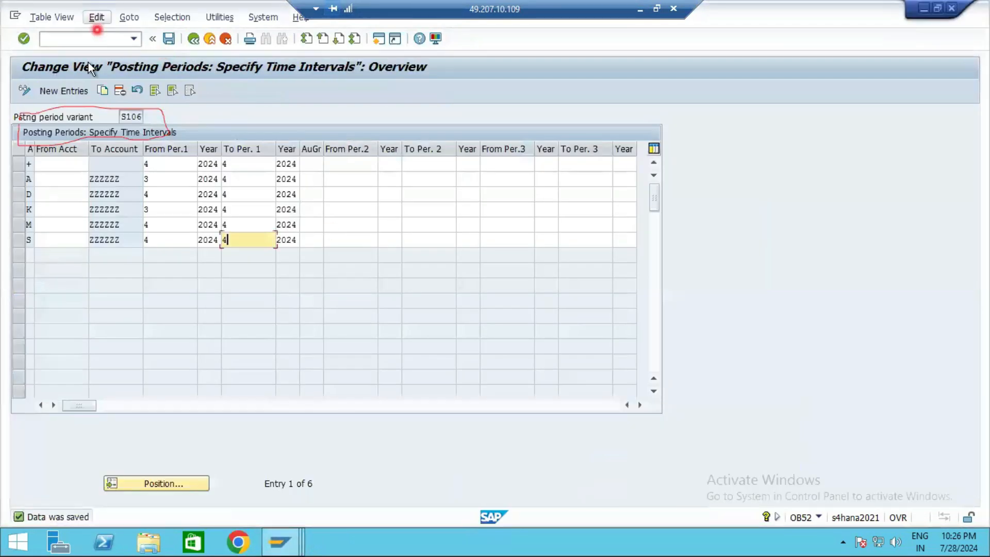
click(92, 41)
text(/NSE16N)
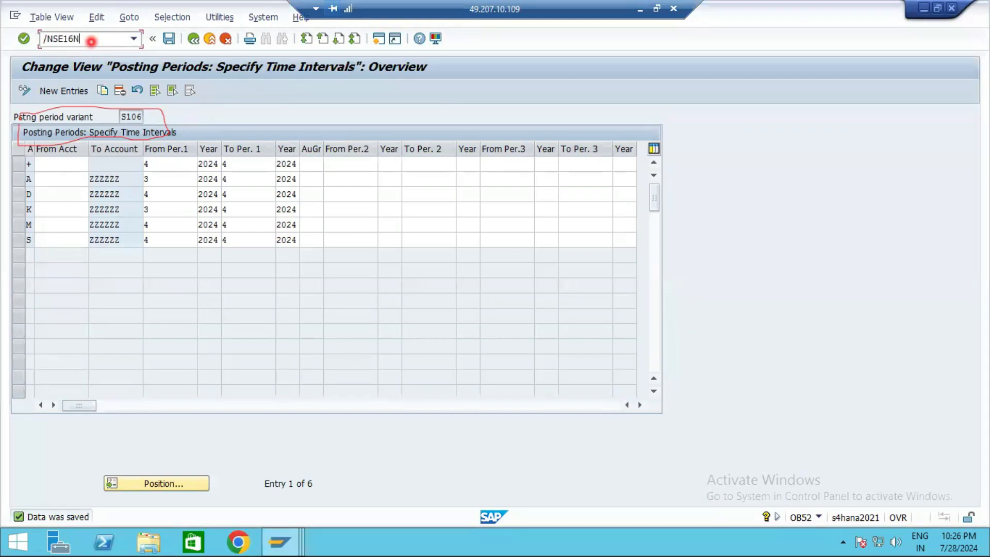
key(Return)
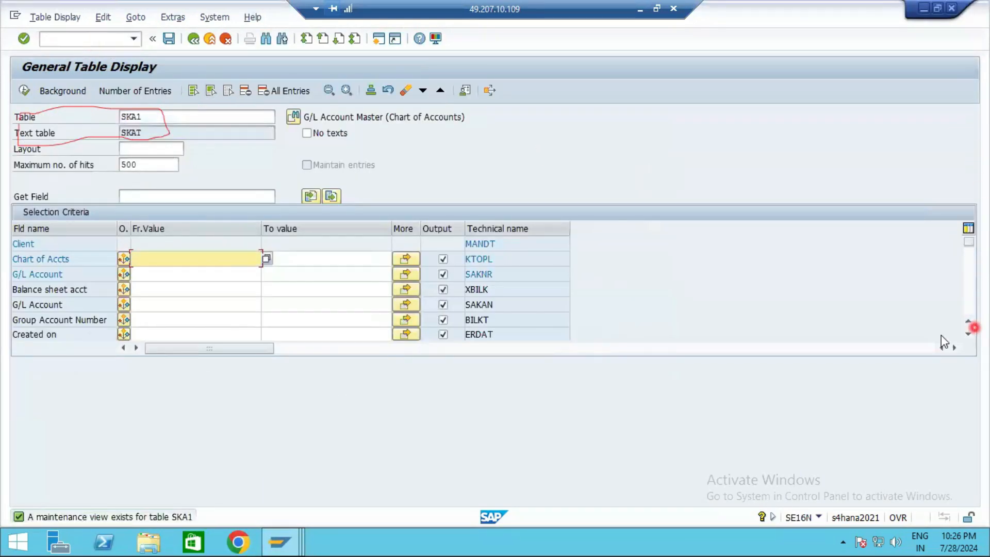
Step: Replace the table in General Table Display with BSEG and load its selection fields
click(18, 111)
key(BackSpace)
key(BackSpace)
key(BackSpace)
key(BackSpace)
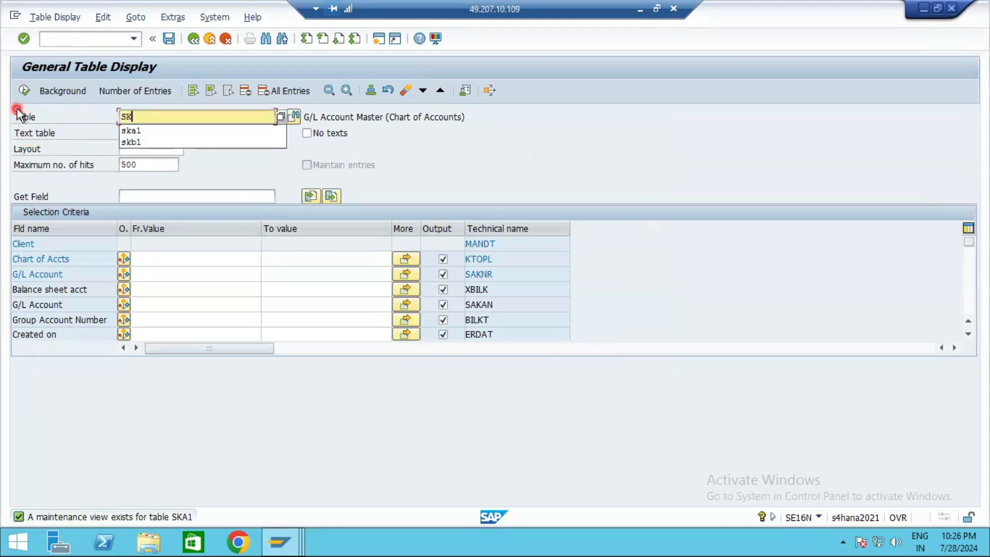
text(BSEG)
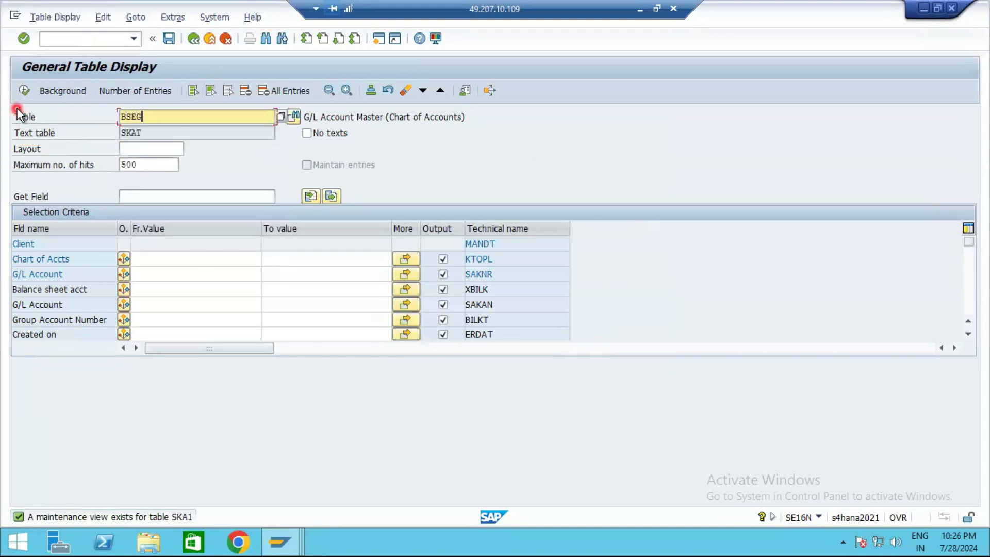
key(Return)
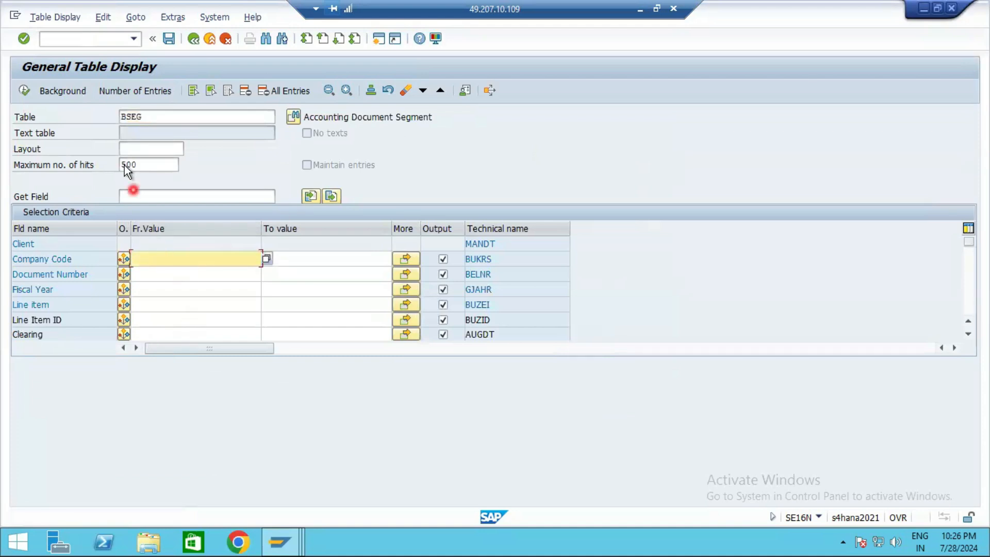
Step: Restrict the BSEG selection to company code S106 and check the number of matching entries
click(159, 260)
text(S106)
click(116, 93)
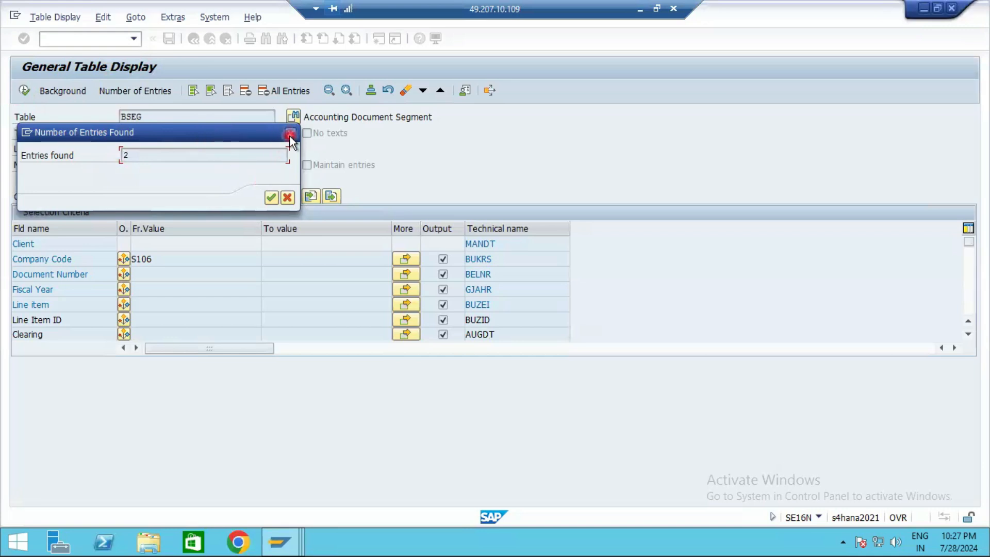
click(269, 199)
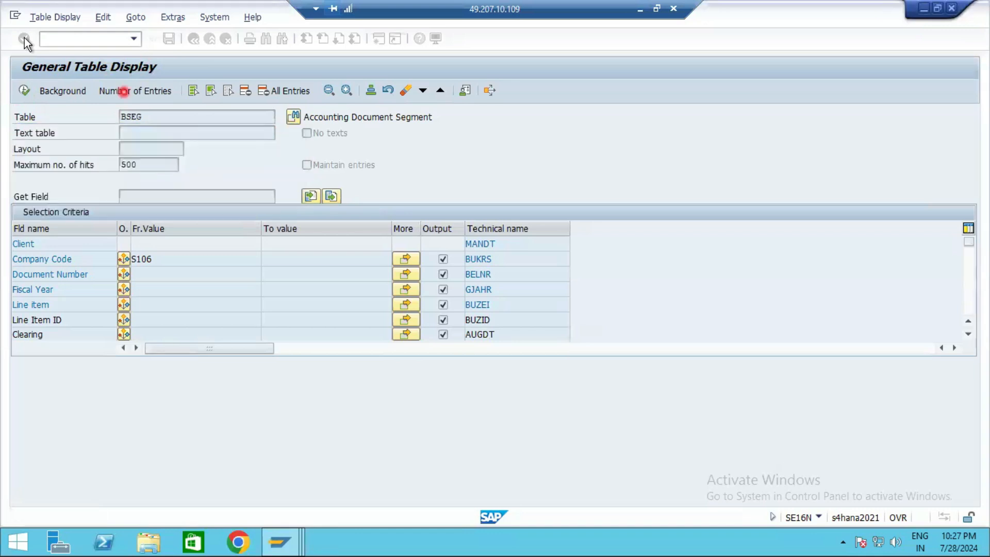
Step: Display the BSEG entries for the company code and examine their posting key, account type and debit/credit indicator
click(21, 92)
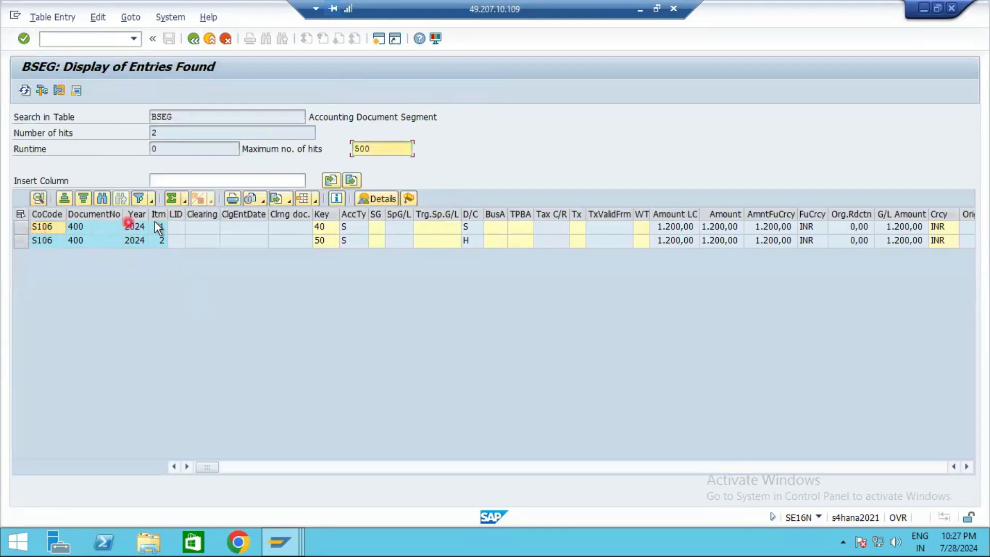
click(326, 226)
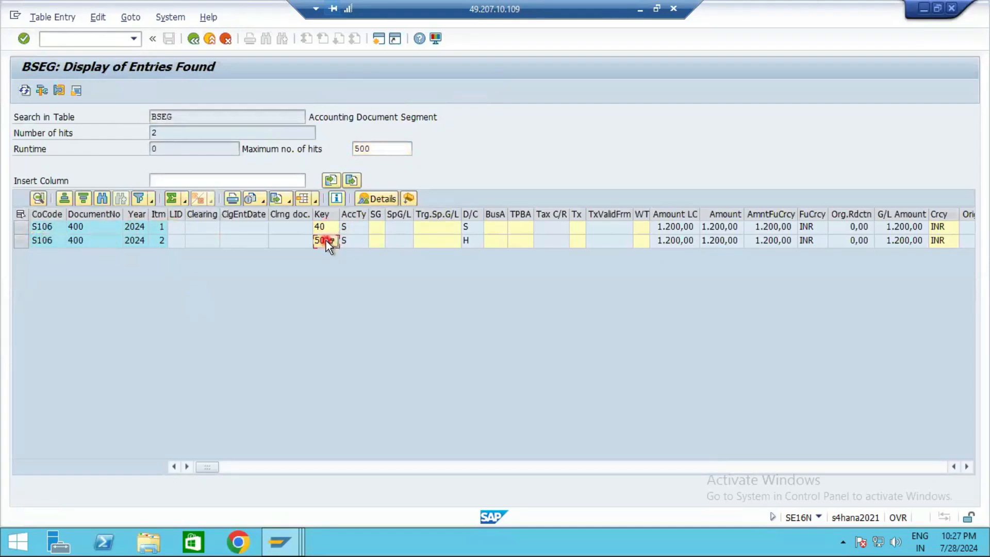
click(357, 228)
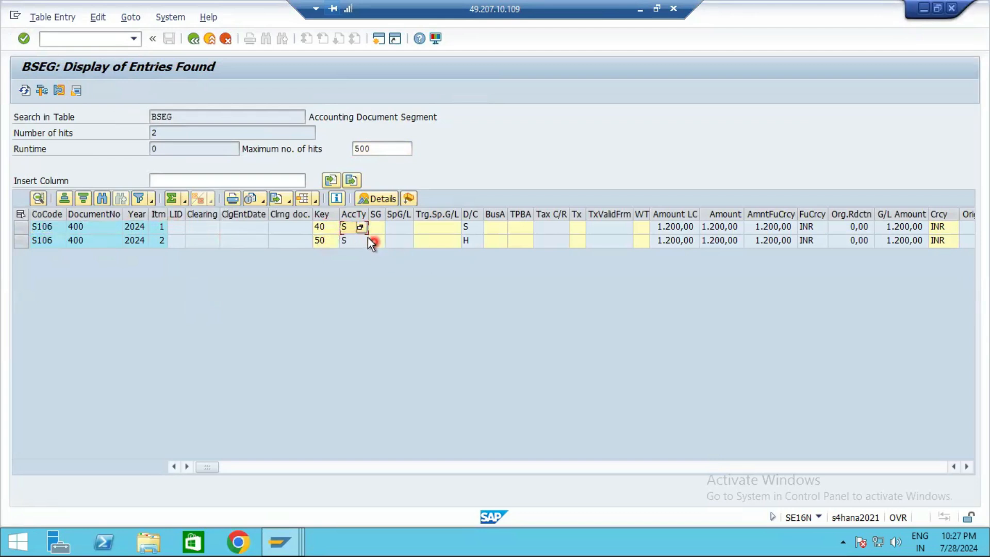
click(469, 226)
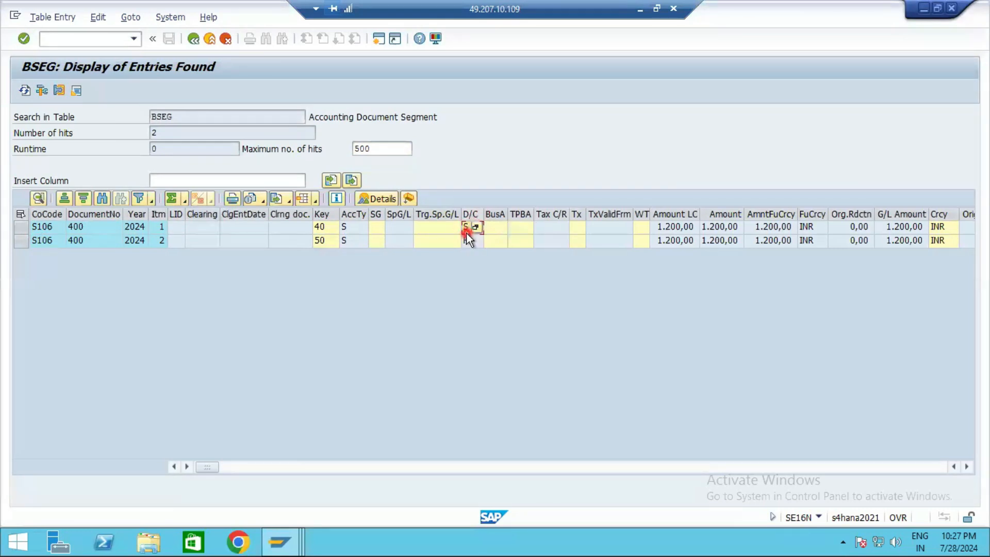
Step: Return to the Display Document session, add the Debit/Credit ind column to the line item layout and widen it
click(280, 541)
click(404, 487)
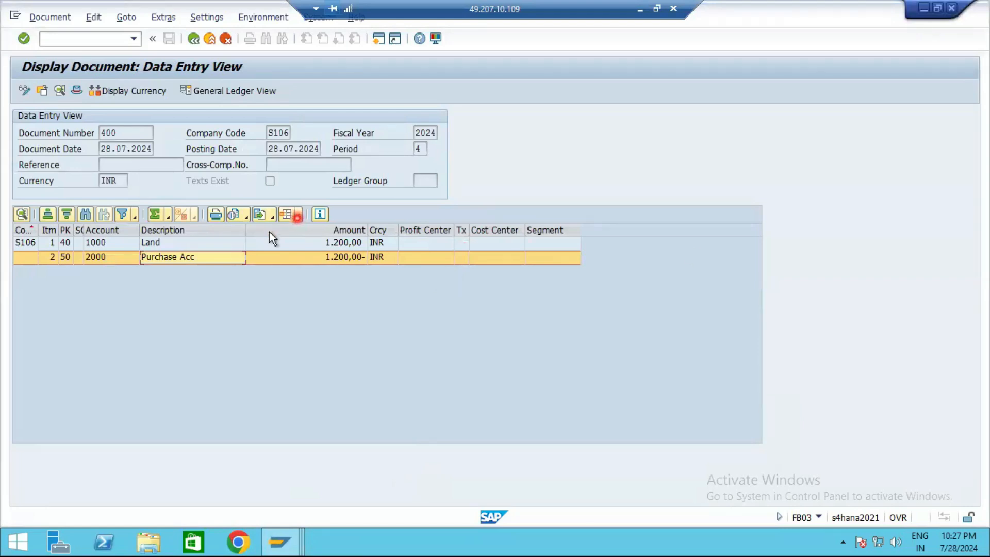
click(297, 215)
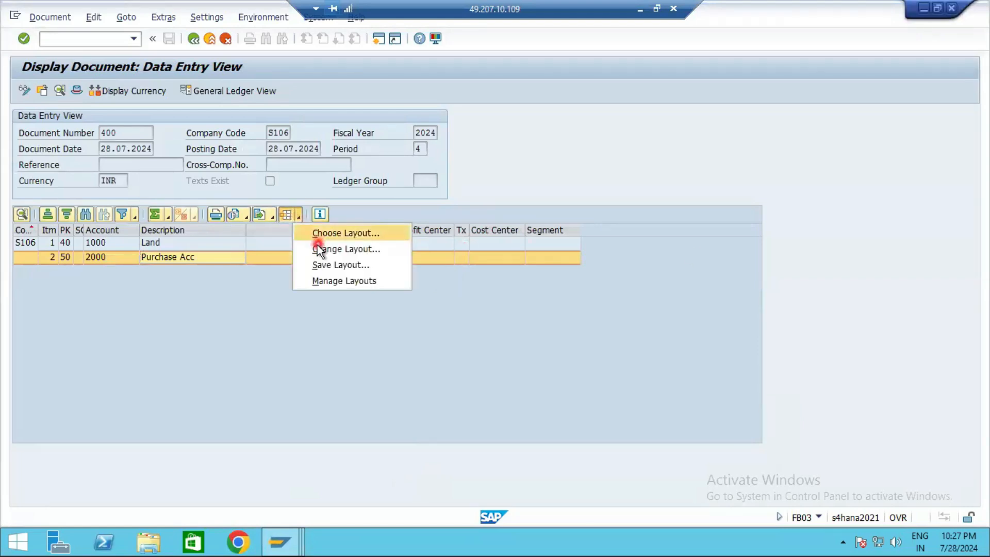
click(316, 248)
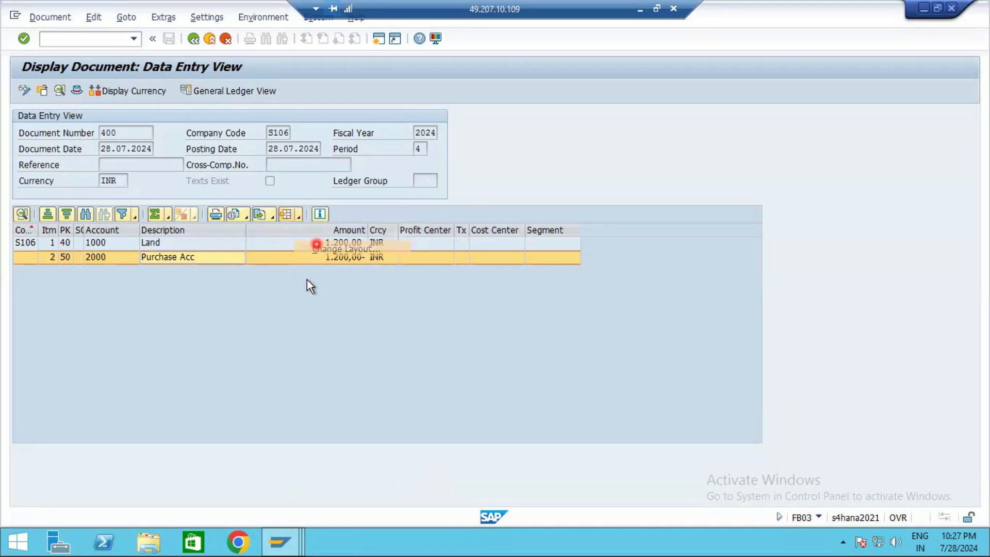
click(294, 342)
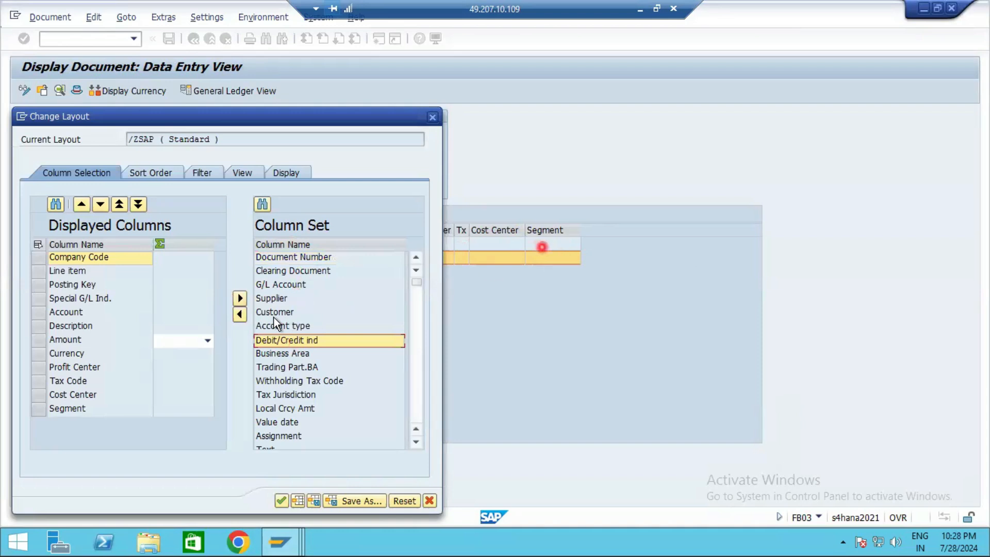
click(238, 315)
click(283, 500)
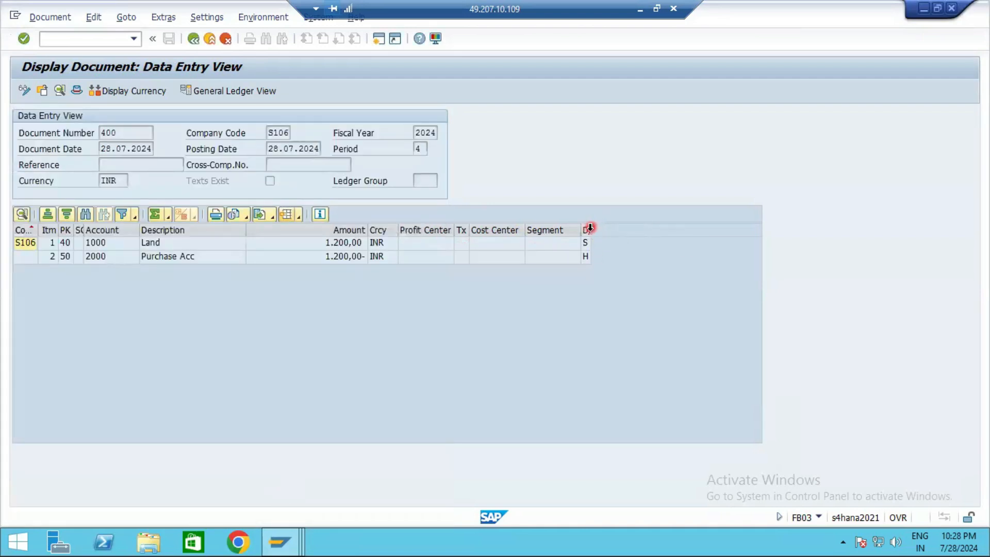
drag(592, 229, 618, 229)
click(592, 230)
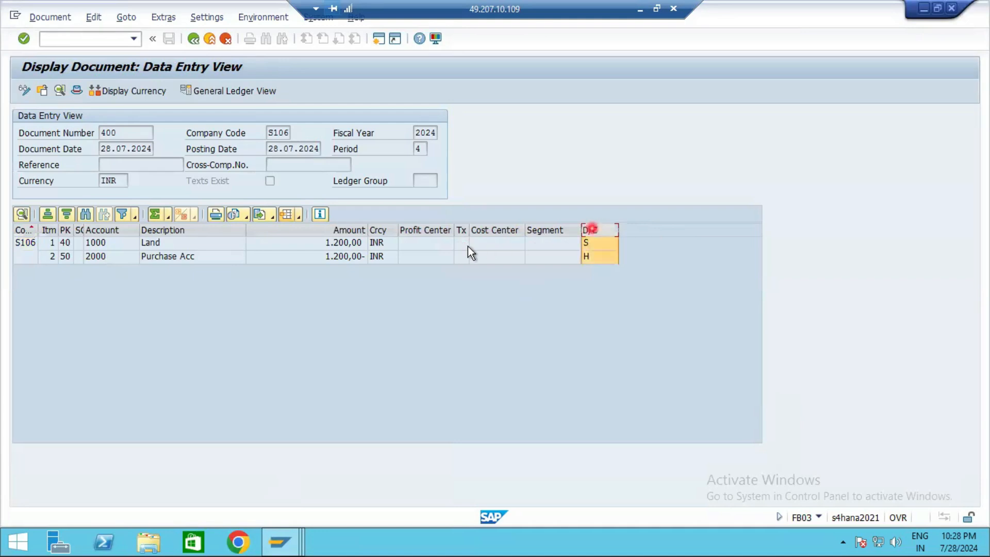
Step: Look up the meanings of the debit/credit indicators H and S in the D/C column's value help and close it
click(593, 243)
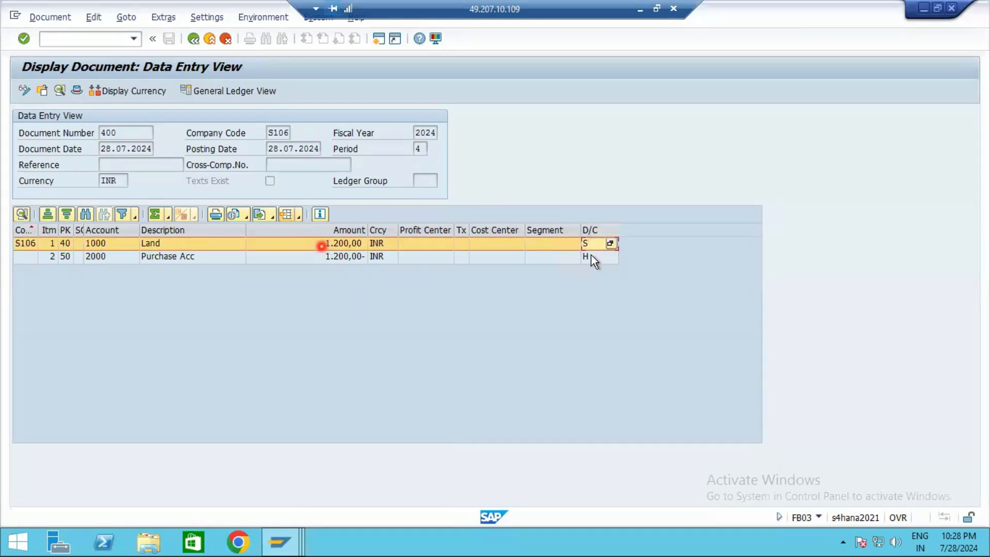
click(612, 260)
click(609, 258)
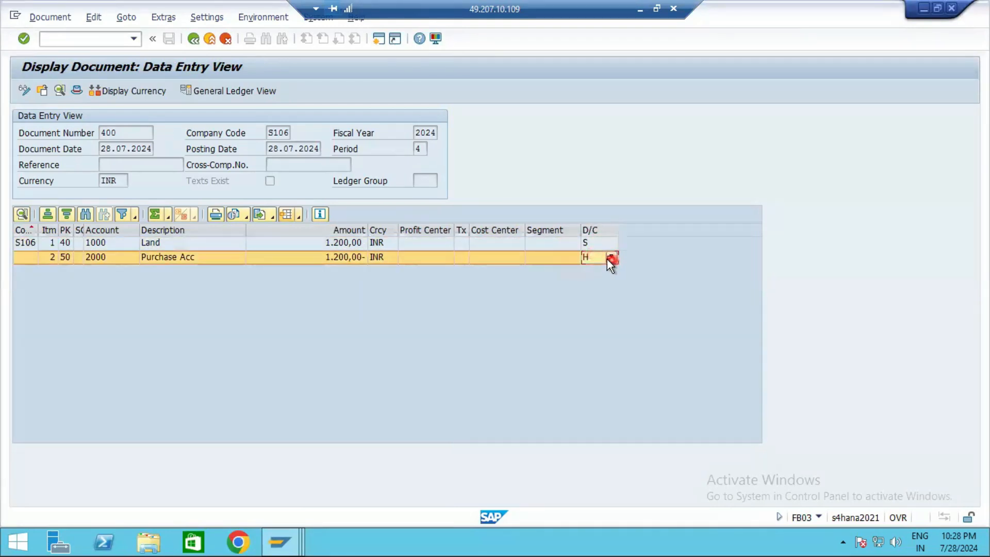
click(62, 182)
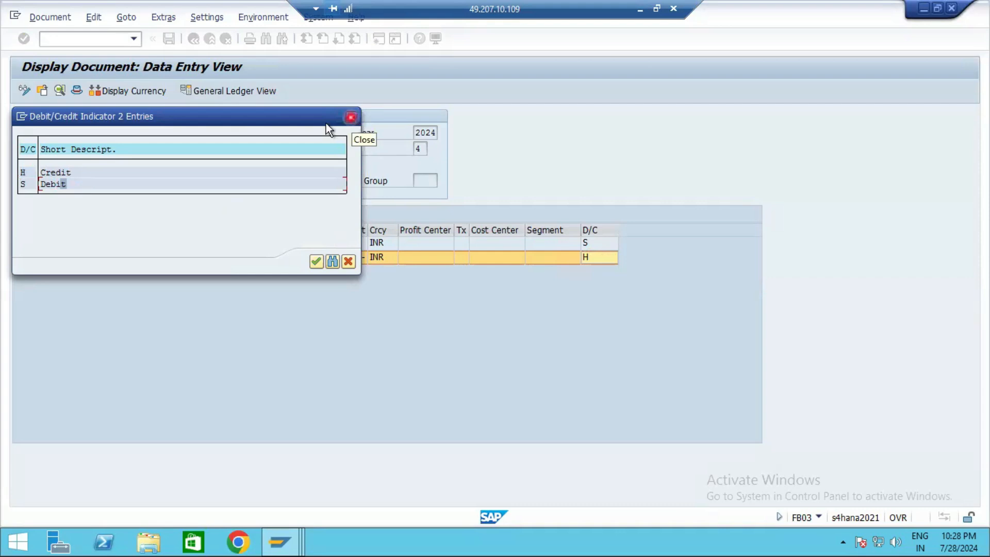
click(23, 188)
click(34, 169)
click(45, 185)
click(351, 117)
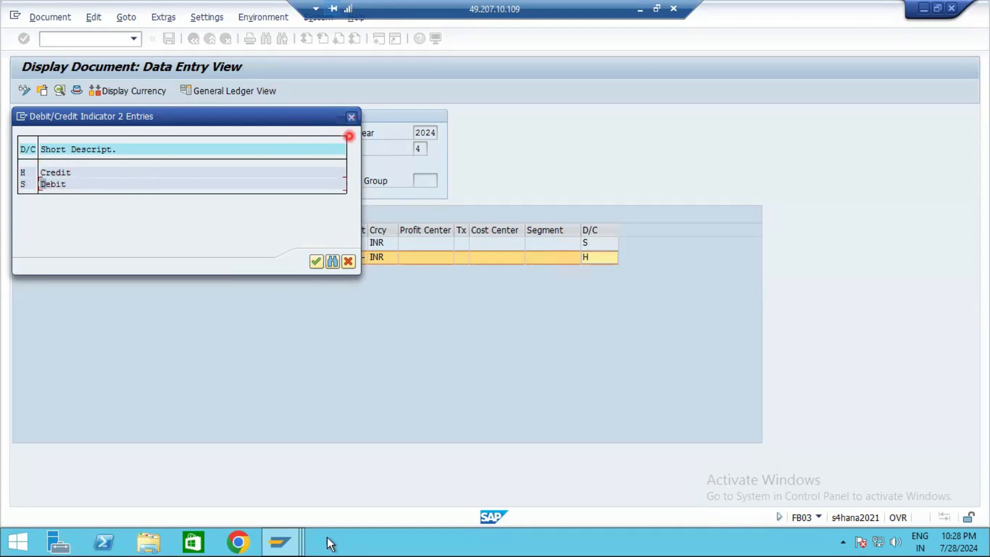
Step: Examine the amount and tax columns of the BSEG entries in the other session and return to the table selection
click(280, 542)
click(551, 456)
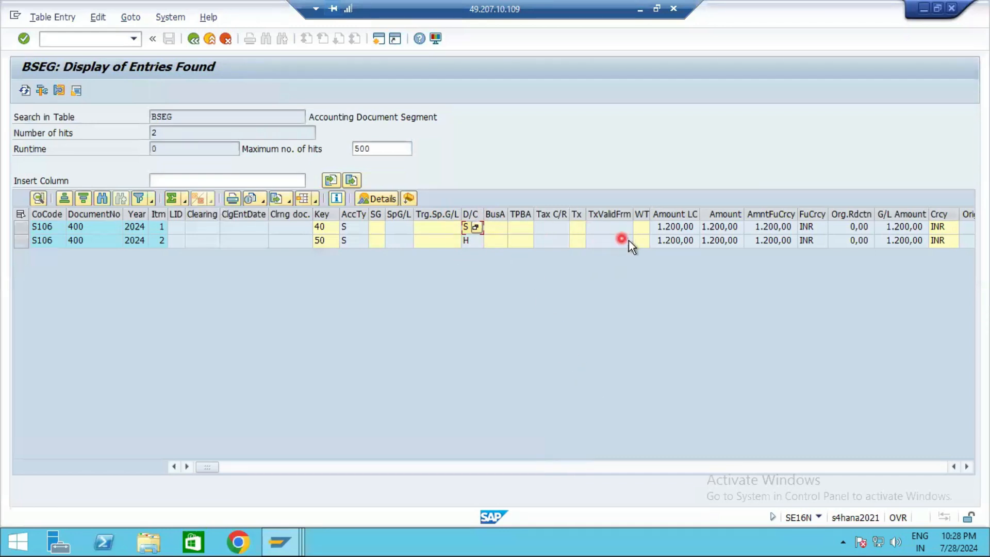
click(661, 232)
click(717, 230)
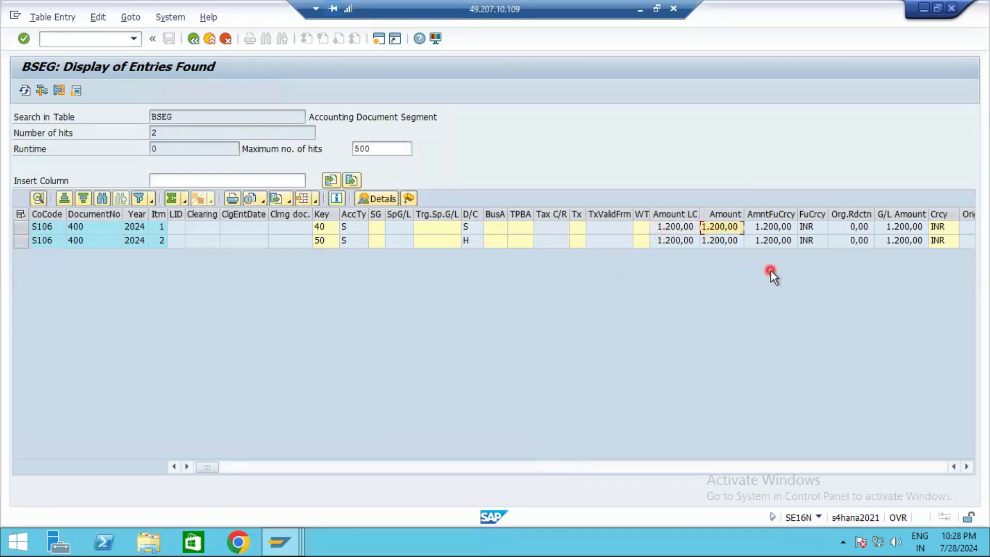
drag(216, 469, 250, 477)
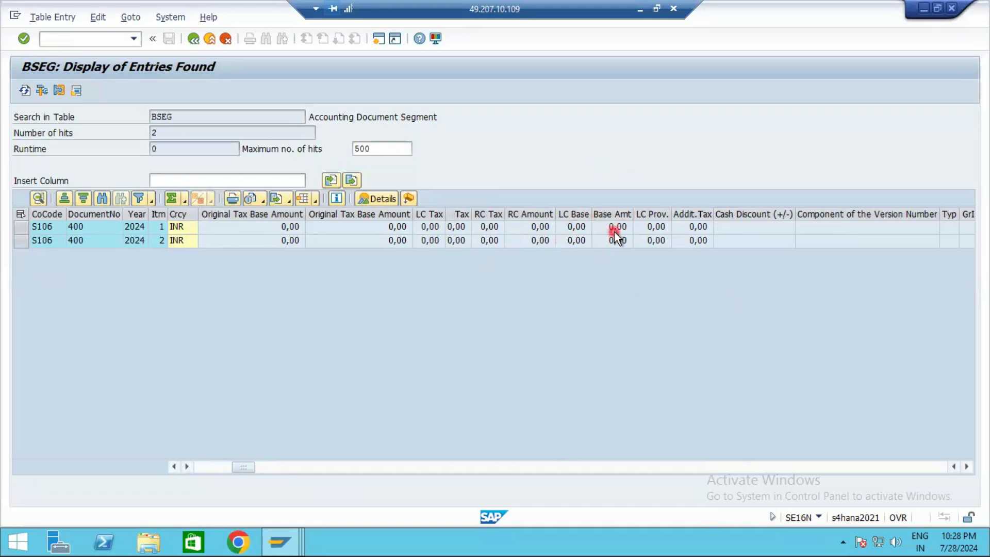
click(193, 41)
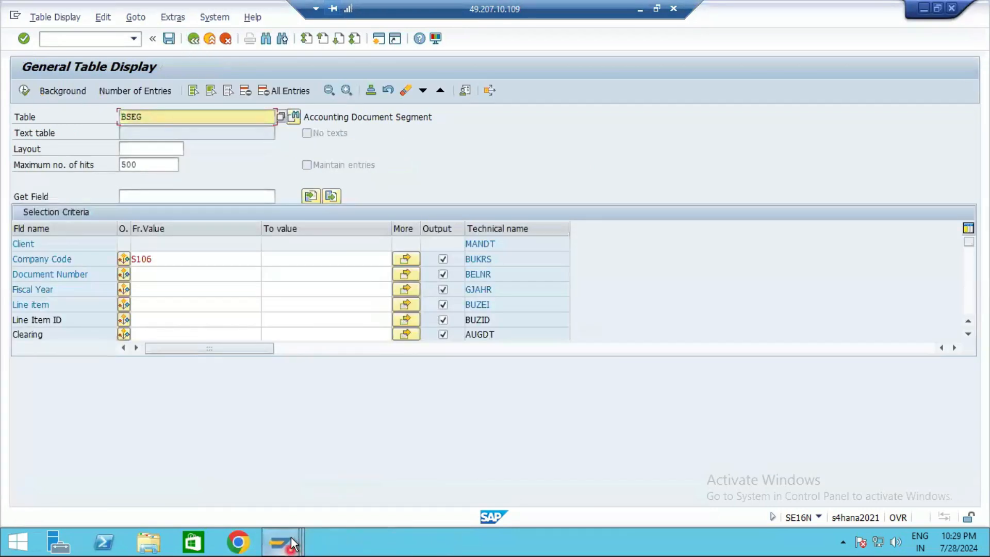
Step: Switch to the Display Document session and check the table and field name in the technical information of the Land item's Description
mouse_move(290, 536)
click(435, 465)
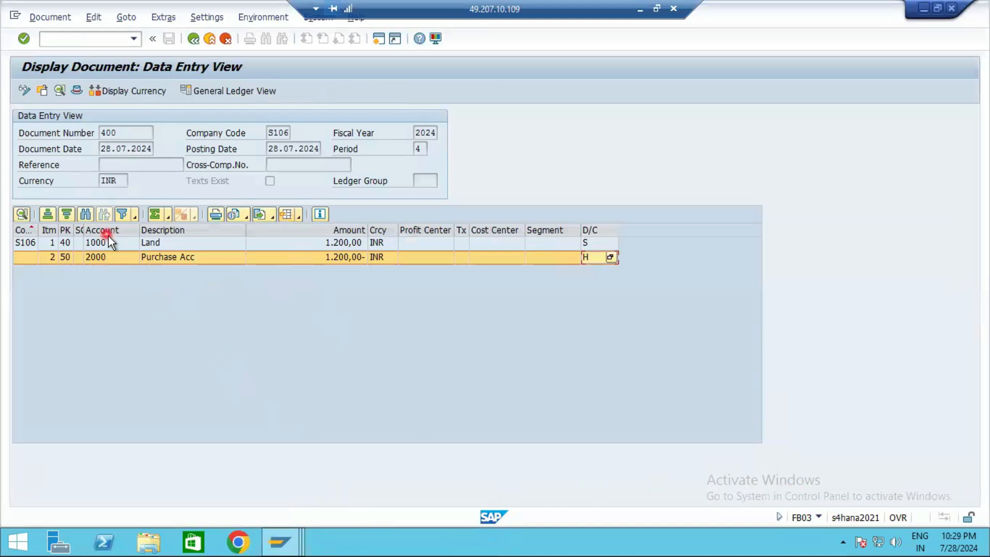
click(162, 244)
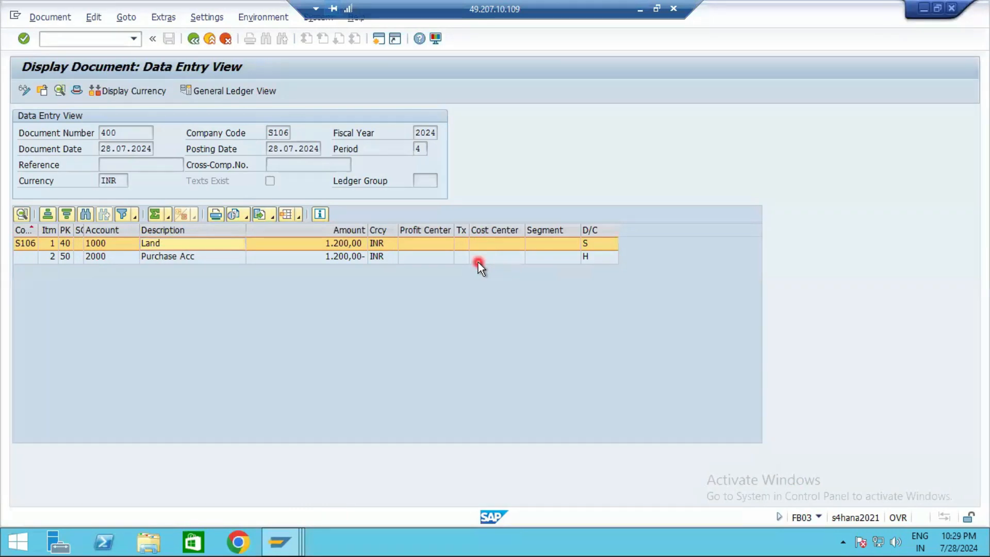
key(F1)
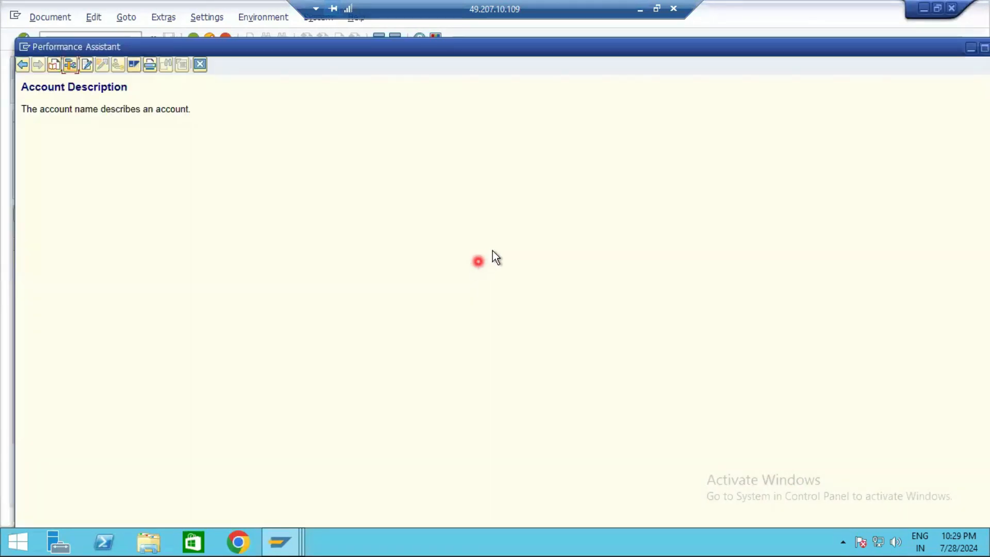
click(73, 65)
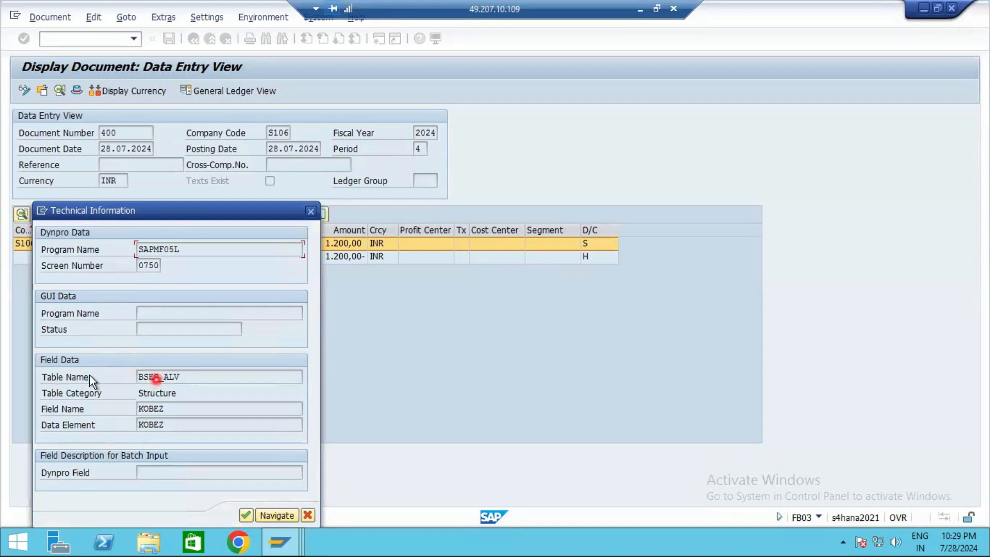
drag(159, 377, 90, 375)
drag(186, 210, 411, 150)
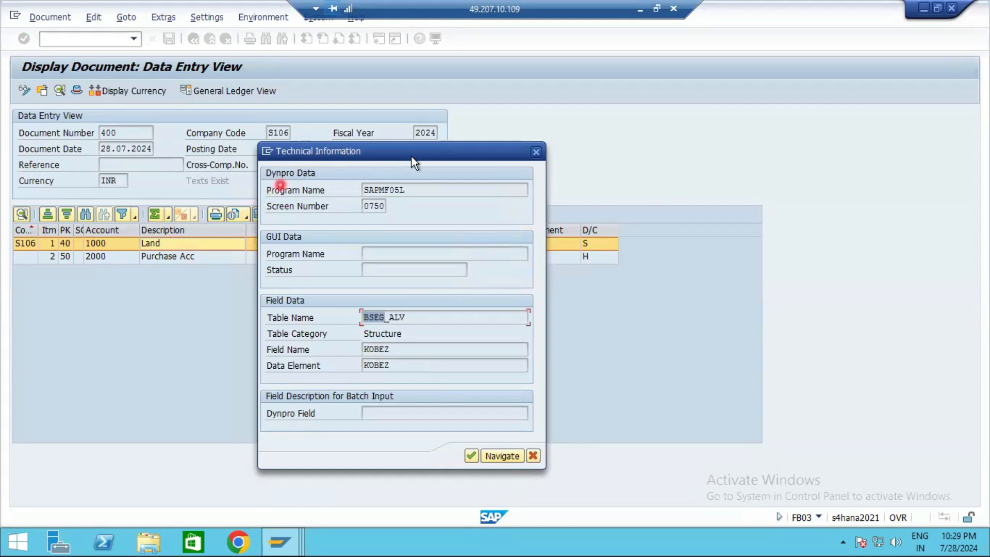
drag(307, 152, 546, 67)
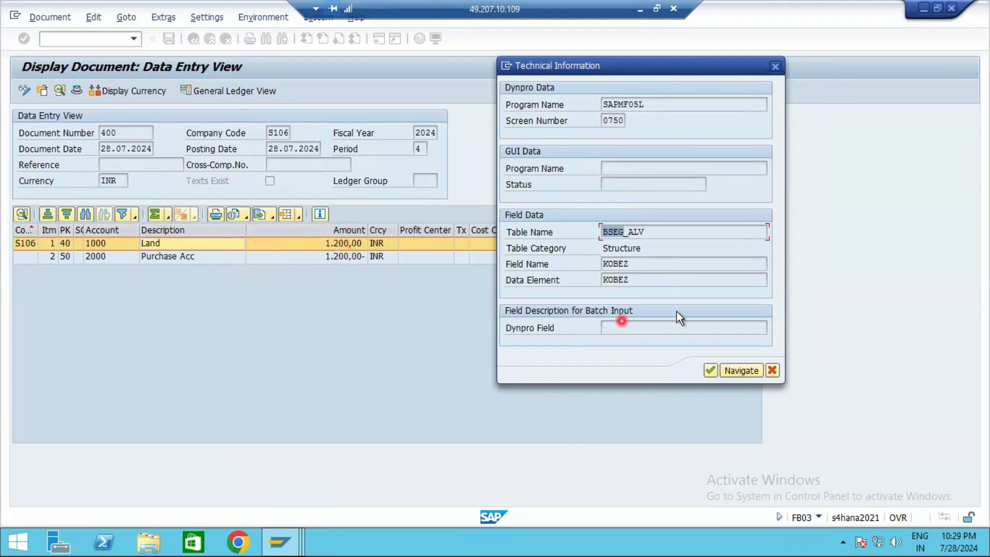
double_click(631, 264)
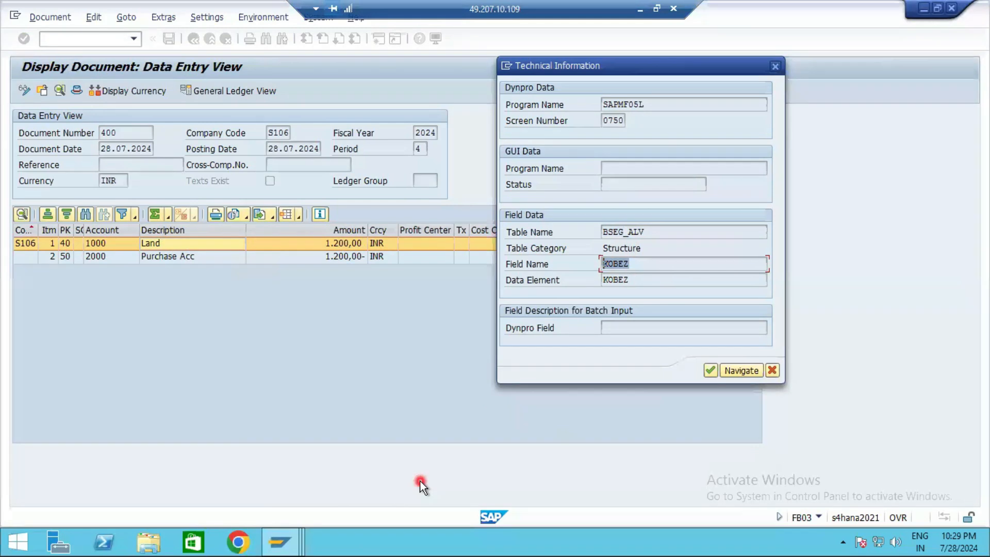
Step: Switch to the General Table Display session and look through the technical names of the BSEG fields for KOBEZ
click(276, 542)
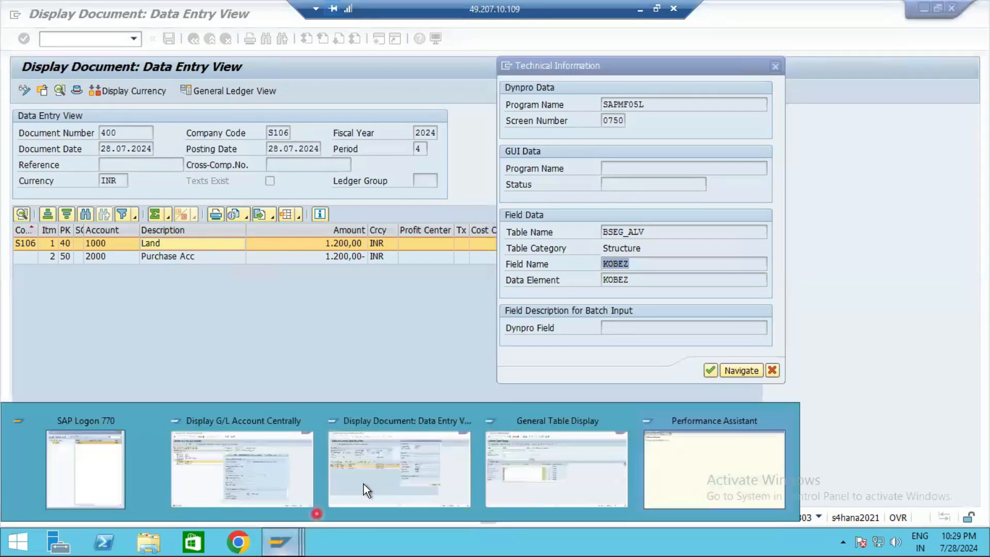
click(540, 466)
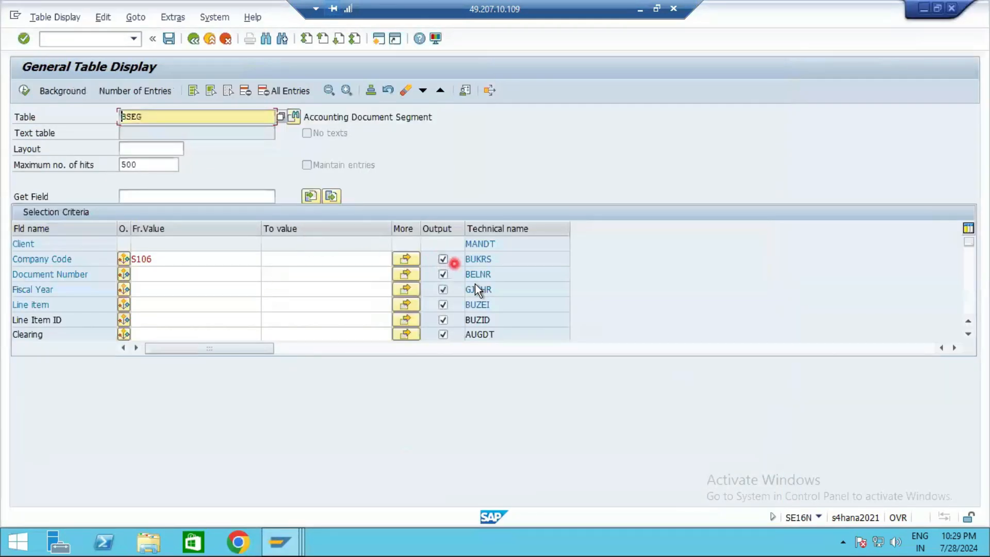
scroll(474, 283, down, 3)
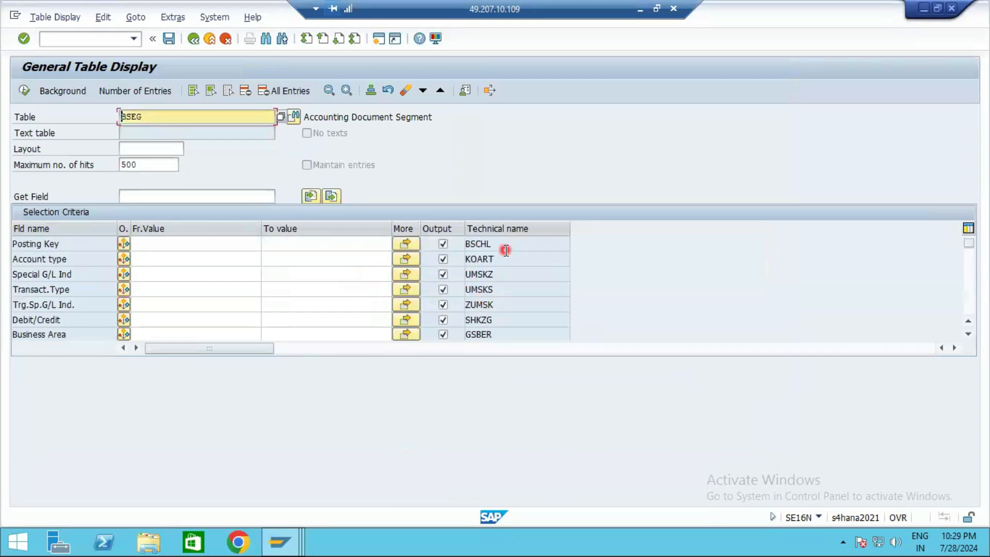
scroll(502, 261, down, 1)
scroll(508, 318, down, 2)
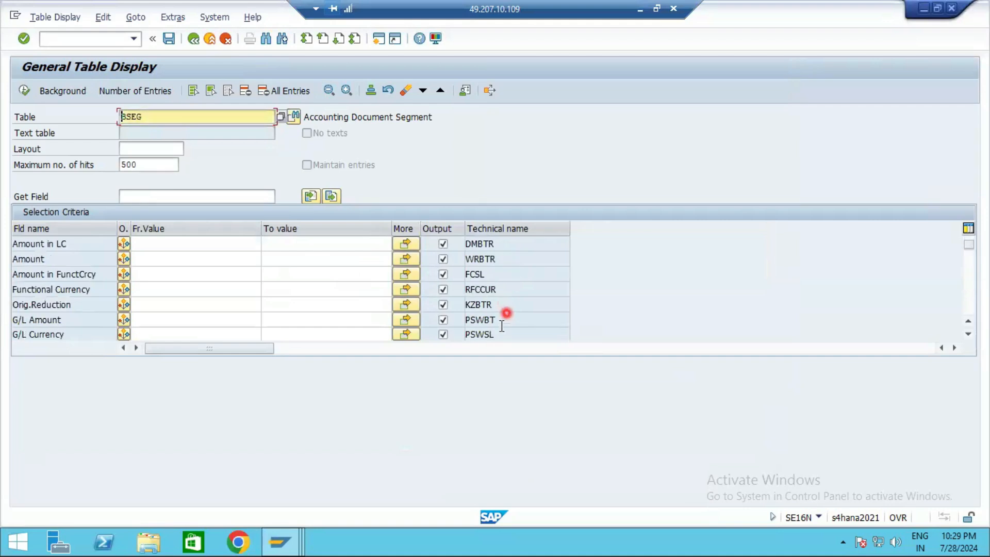
scroll(491, 323, down, 1)
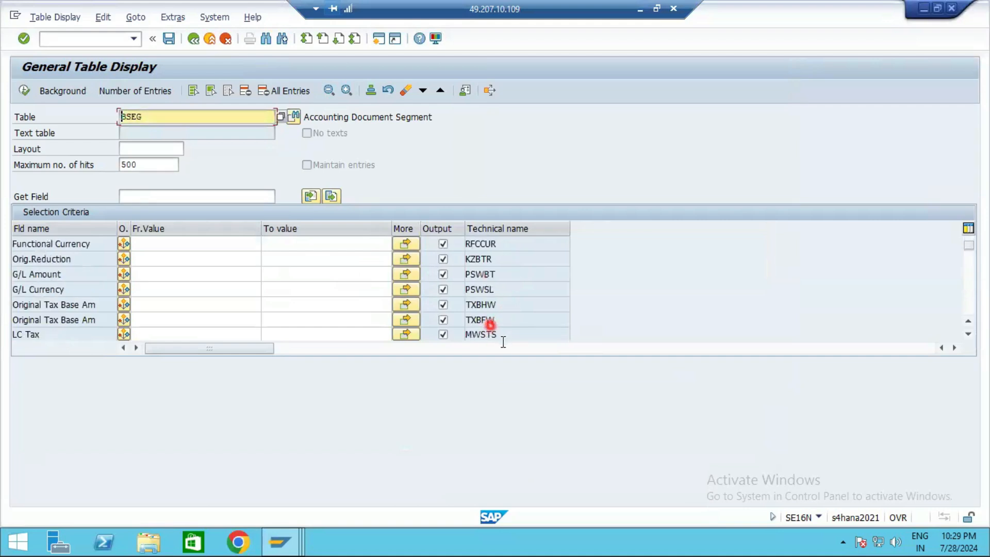
scroll(510, 324, down, 7)
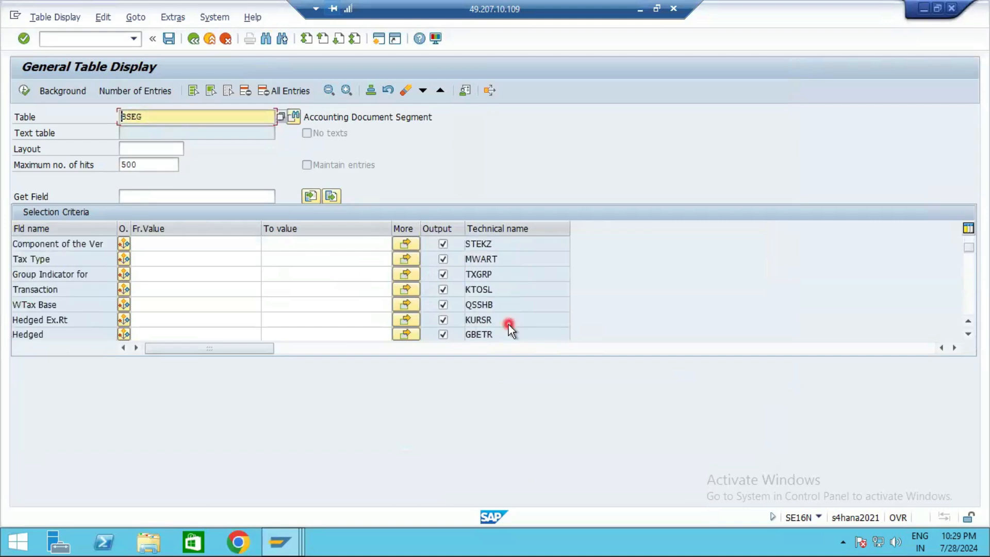
scroll(509, 324, down, 5)
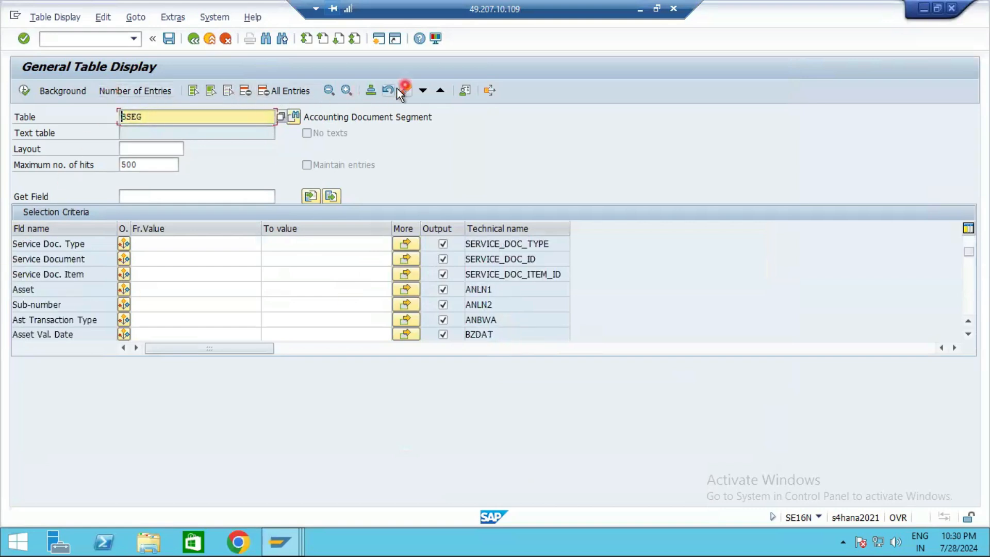
Step: Search the BSEG field names for KOBEZ and go through the field list again from the beginning
click(266, 40)
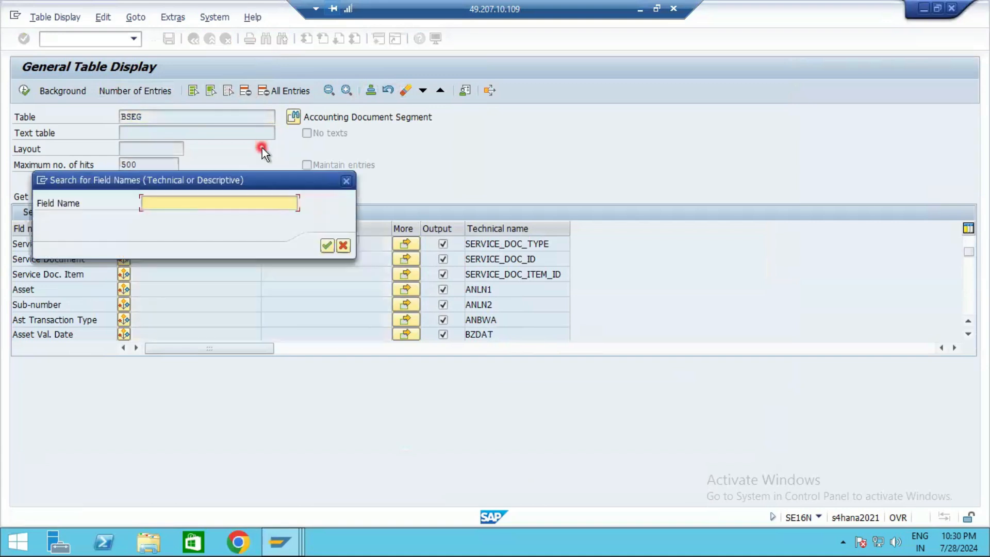
text(KOBEZZ)
key(BackSpace)
key(Return)
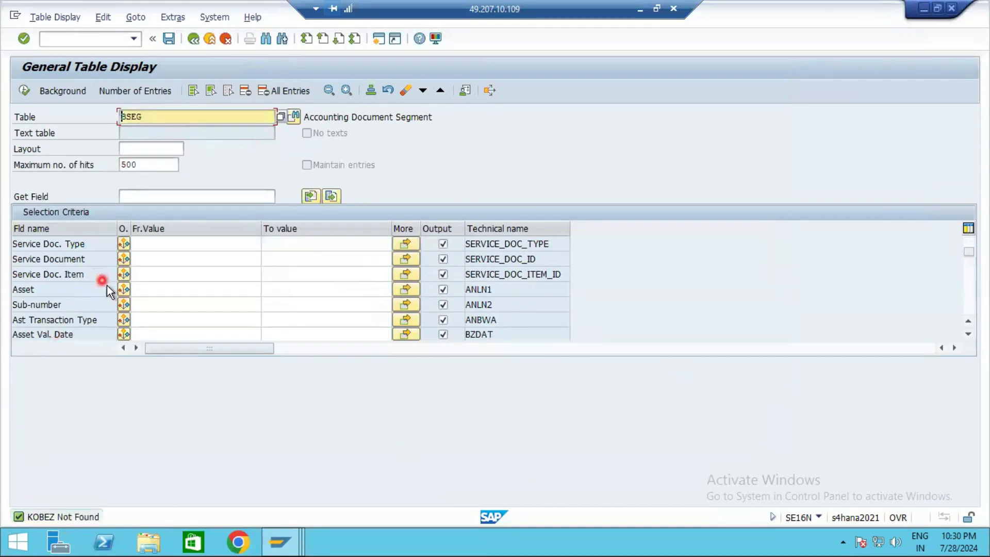
scroll(106, 285, up, 20)
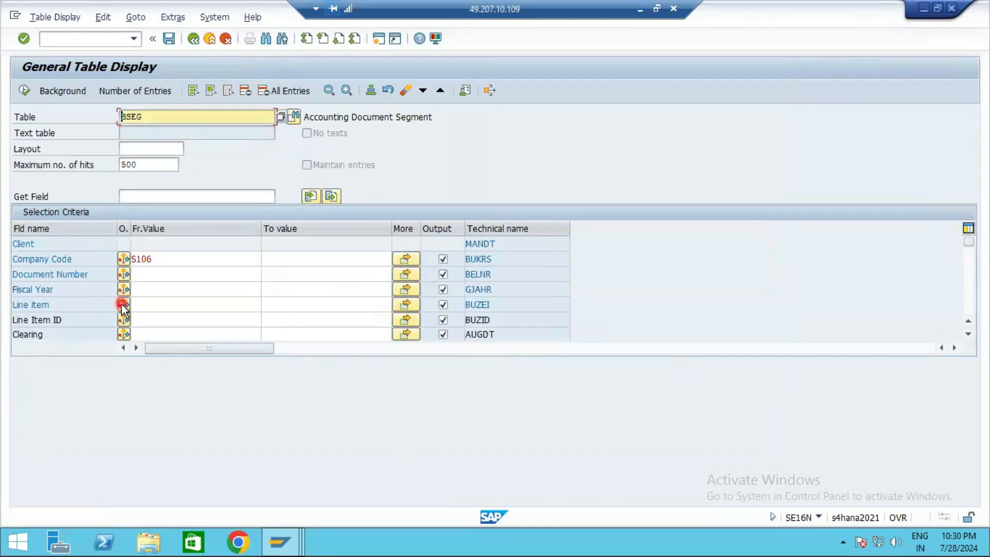
scroll(123, 308, down, 10)
scroll(124, 308, down, 3)
scroll(515, 280, down, 1)
scroll(515, 280, down, 6)
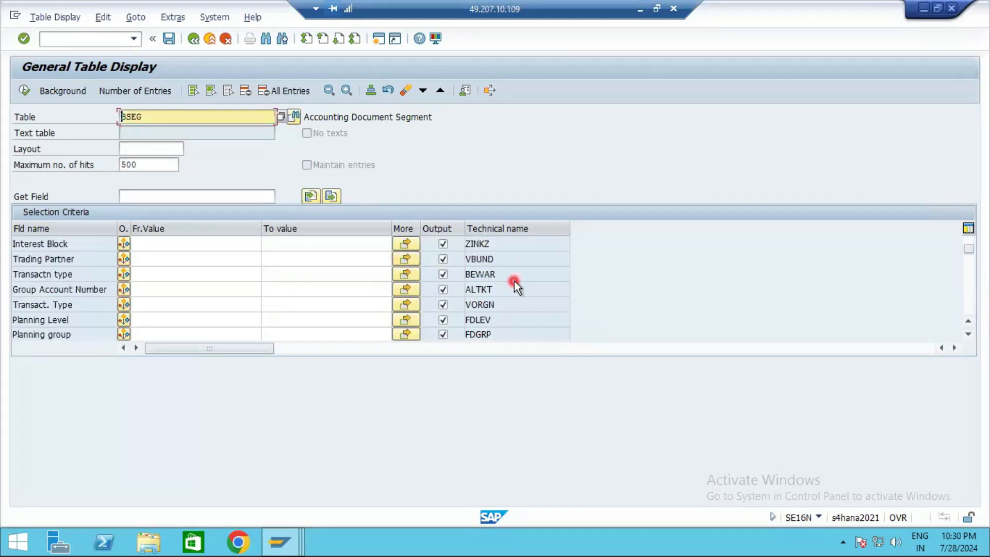
scroll(514, 281, down, 3)
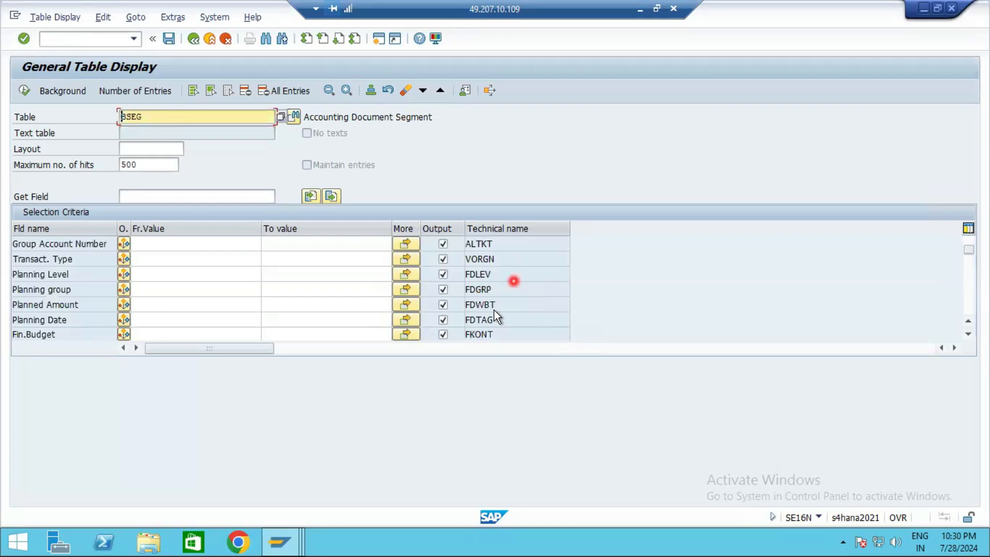
Step: Return to the Display Document session, recheck the field's table name, close the help windows and exit the document display
click(282, 543)
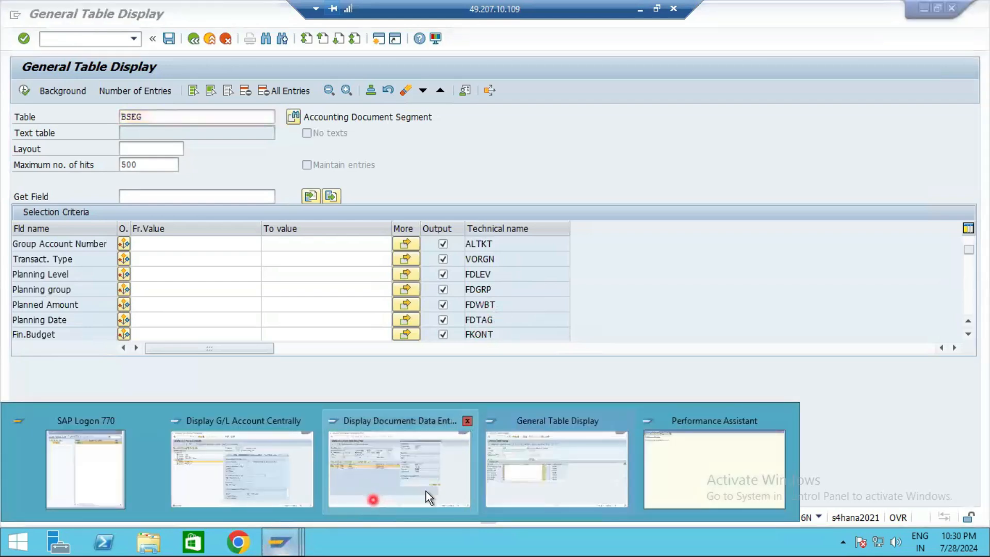
click(403, 449)
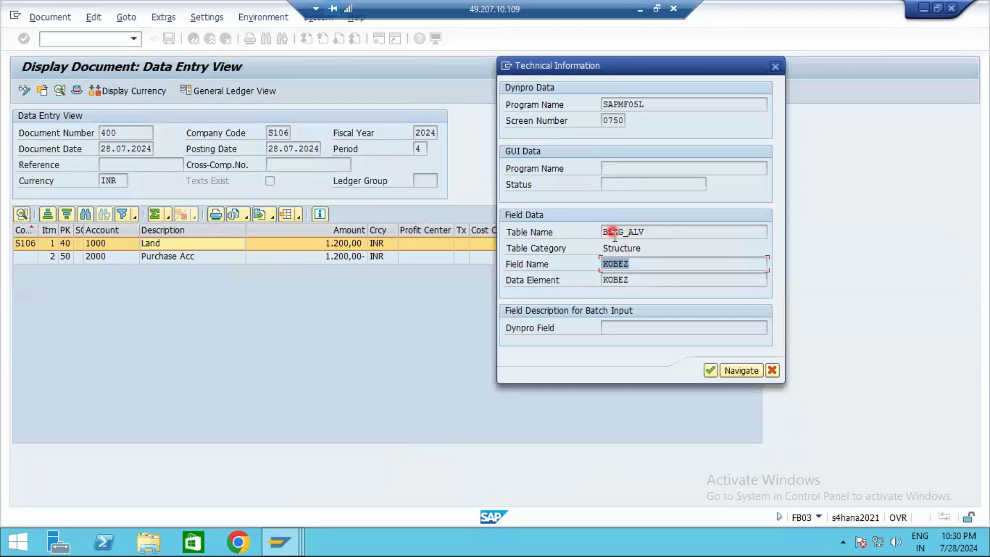
drag(623, 235, 584, 233)
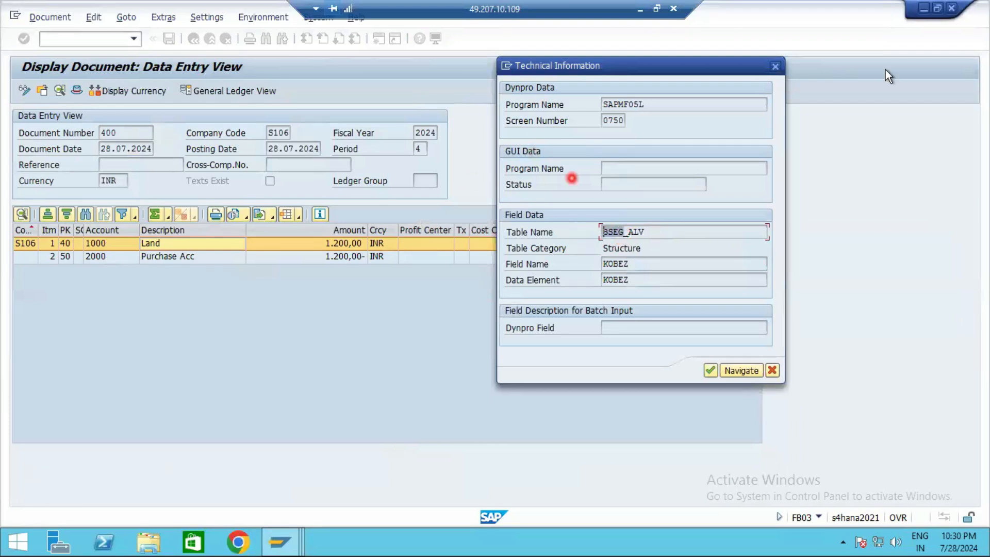
click(775, 66)
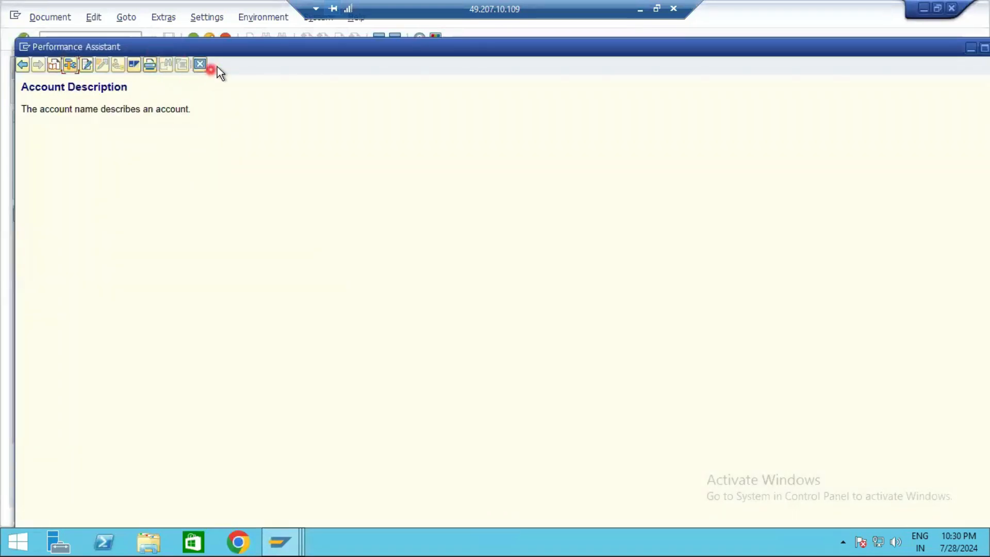
click(200, 63)
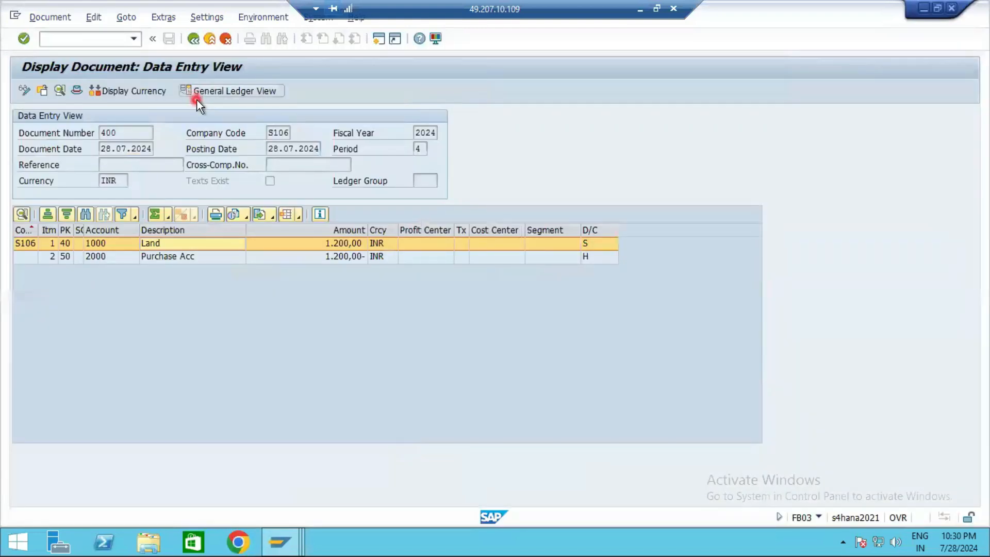
click(226, 41)
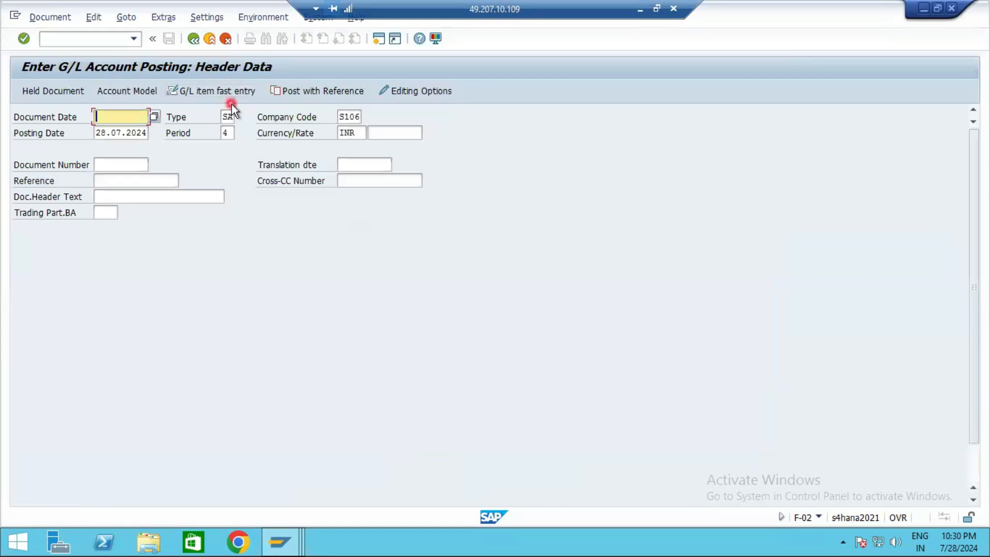